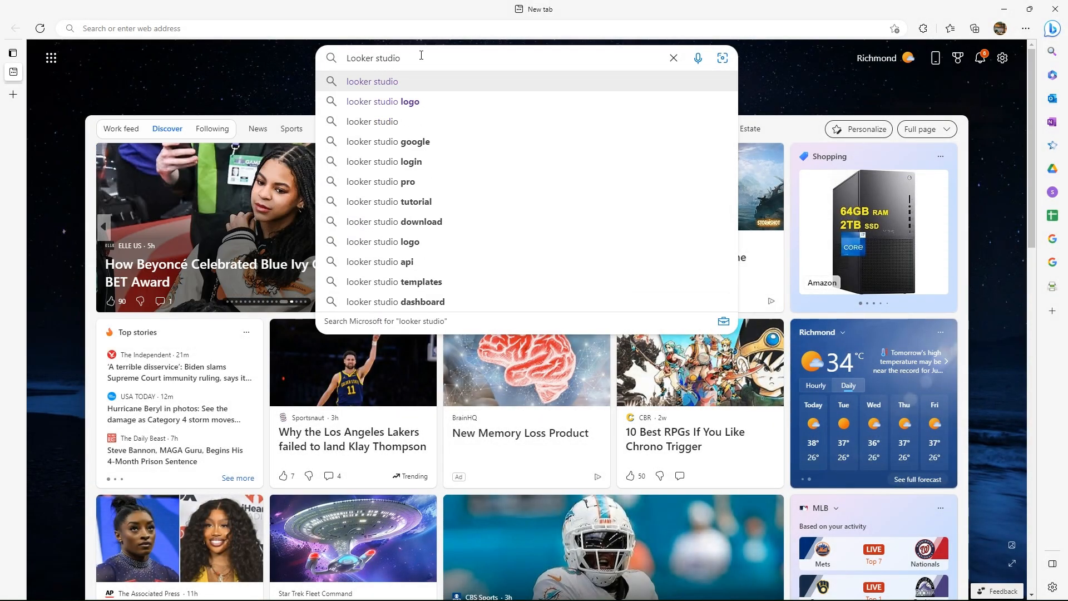
Search the web for Looker Studio, open its Overview page and create a blank report
{"action": "key", "text": "Return"}
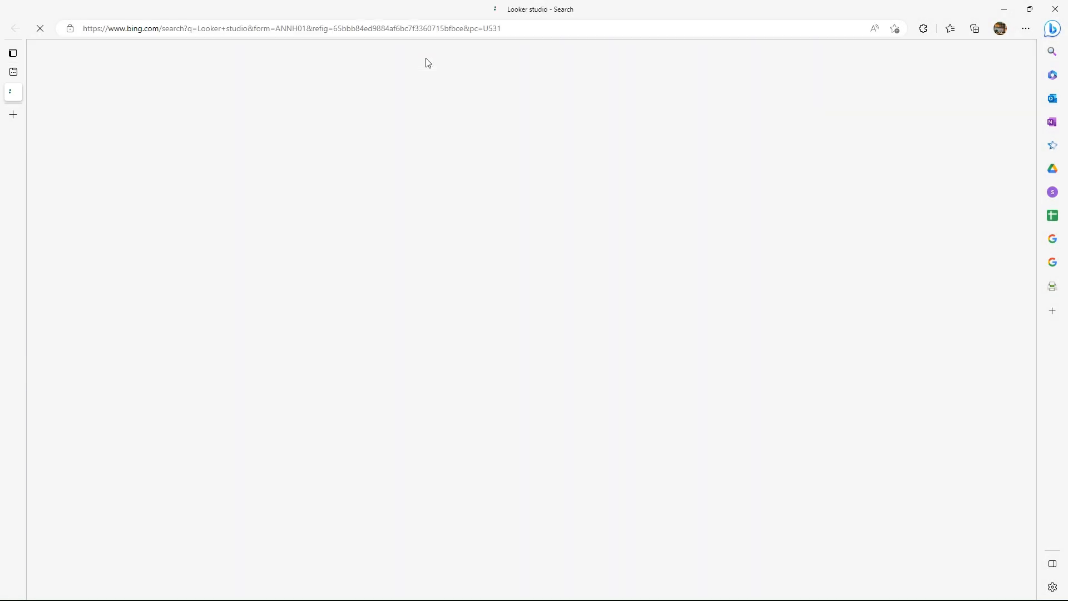
{"action": "scroll", "coordinate": [219, 199], "scroll_direction": "down", "scroll_amount": 3}
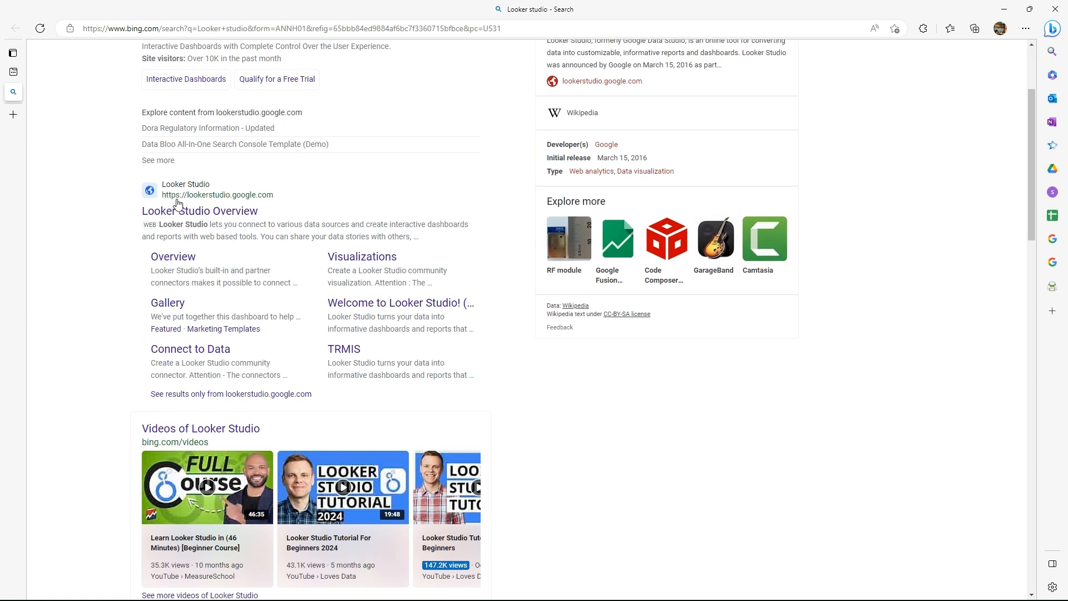
{"action": "left_click", "coordinate": [214, 212]}
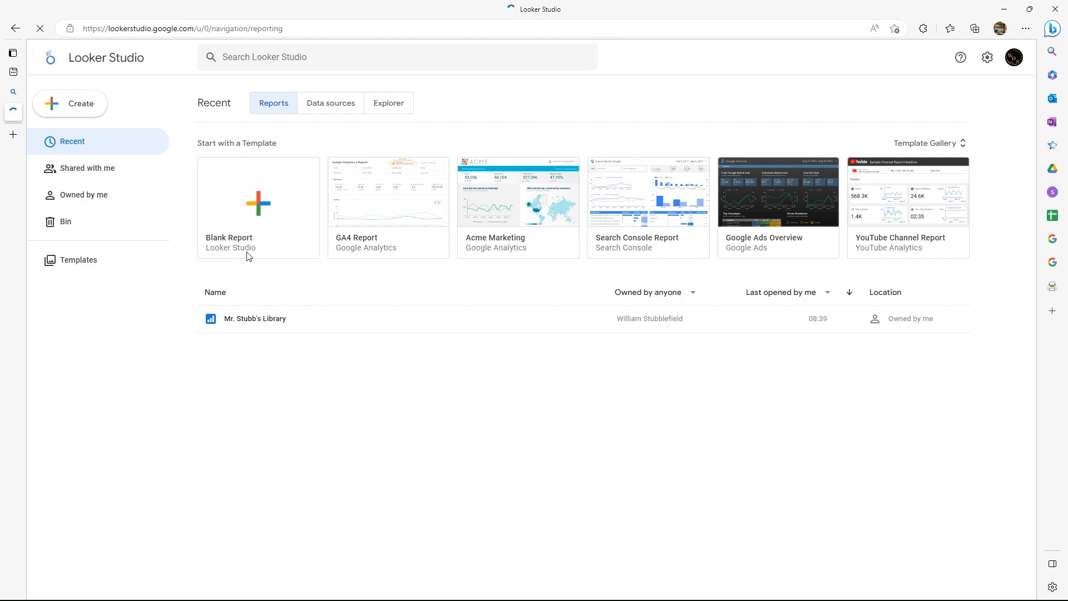
{"action": "left_click", "coordinate": [261, 207]}
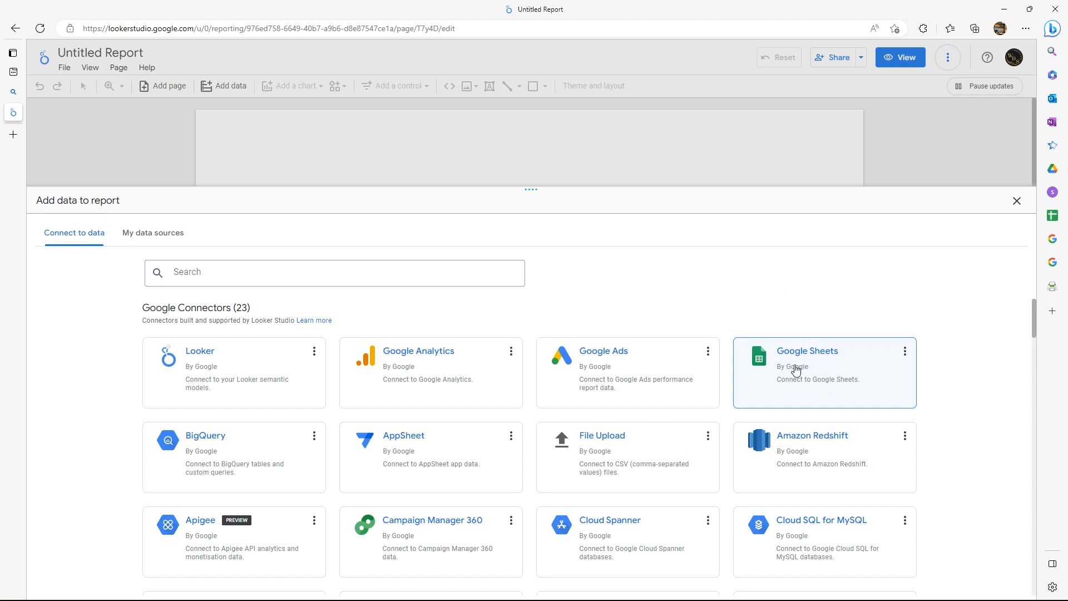
Add the Basic Info worksheet of the Library V1.1 Google Sheets spreadsheet to the report as its data source
{"action": "left_click", "coordinate": [813, 367]}
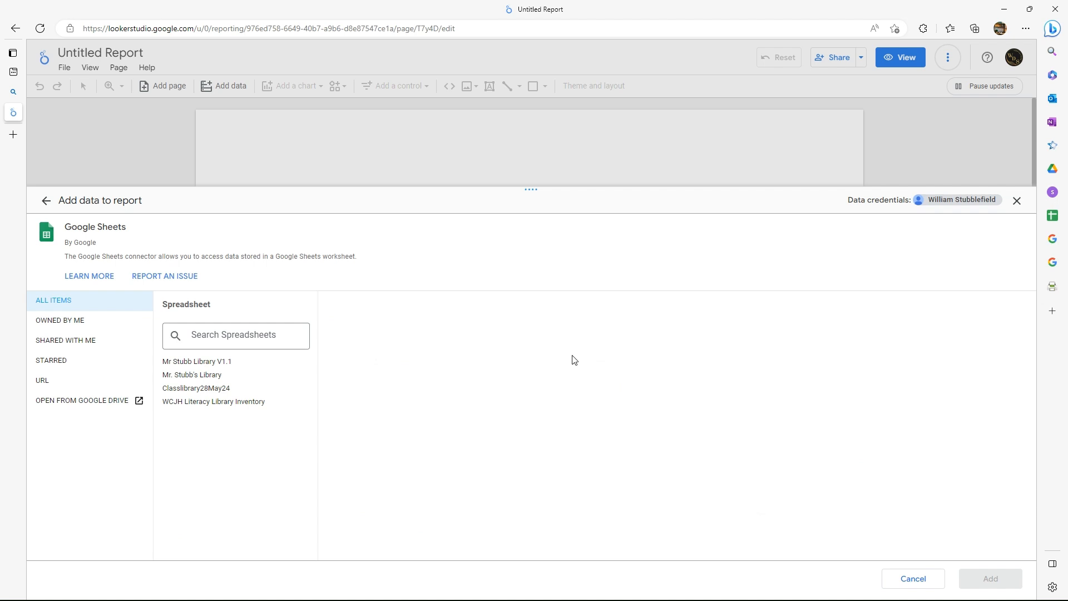
{"action": "left_click", "coordinate": [202, 362]}
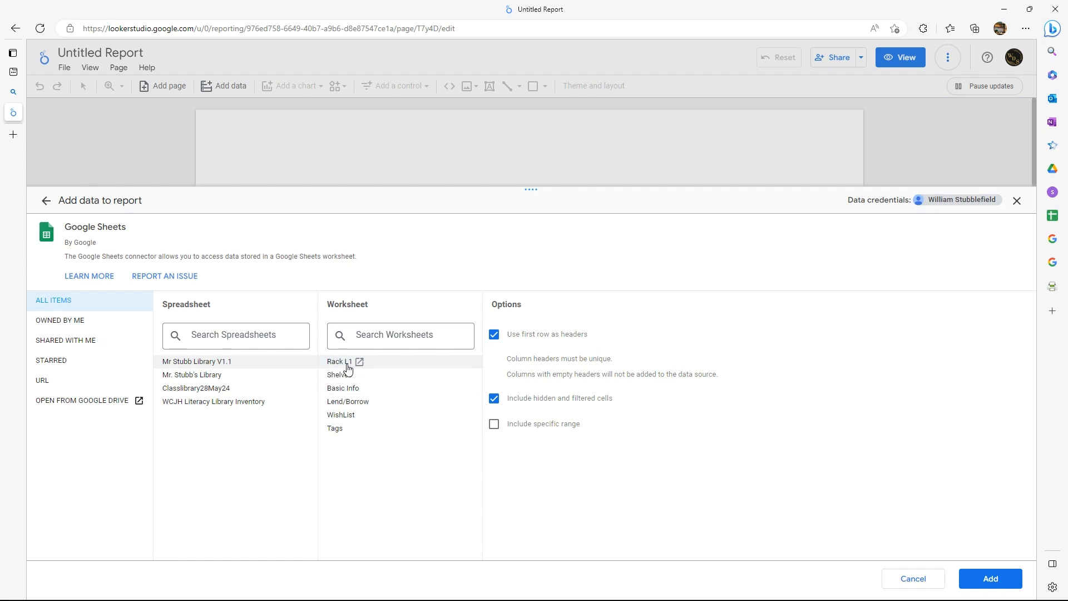
{"action": "left_click", "coordinate": [350, 392]}
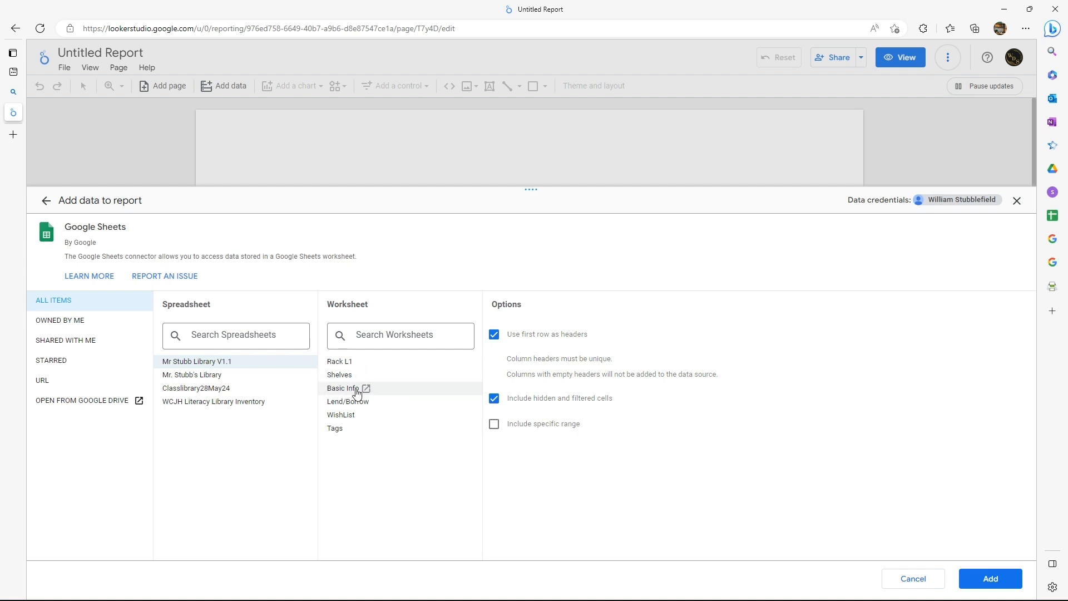
{"action": "double_click", "coordinate": [353, 390]}
{"action": "left_click", "coordinate": [989, 579]}
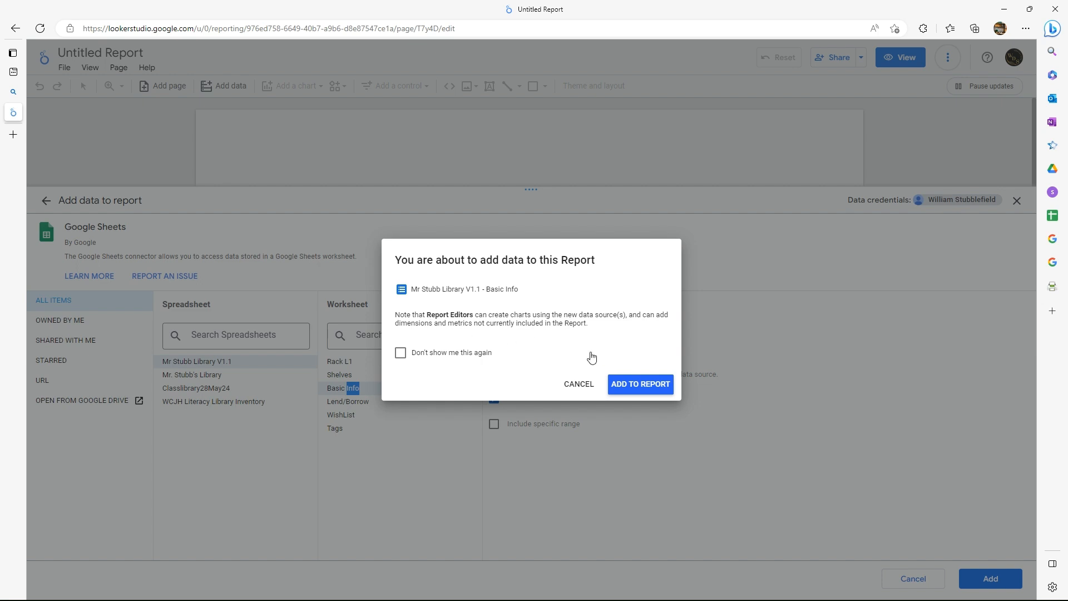
{"action": "left_click", "coordinate": [655, 388]}
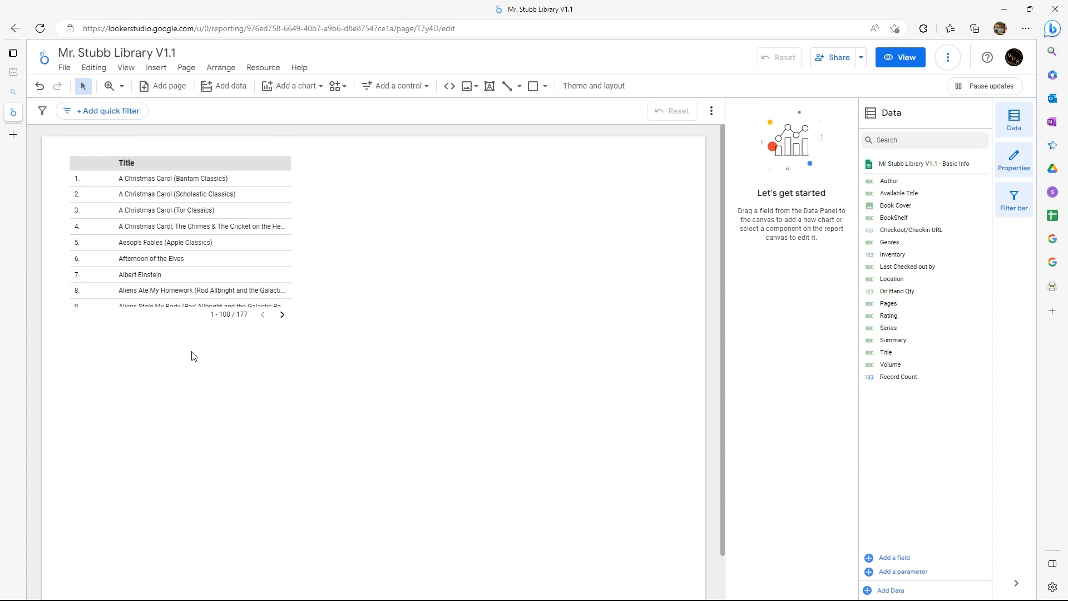
Delete the default Title table from the report page
{"action": "scroll", "coordinate": [215, 243], "scroll_direction": "down", "scroll_amount": 1}
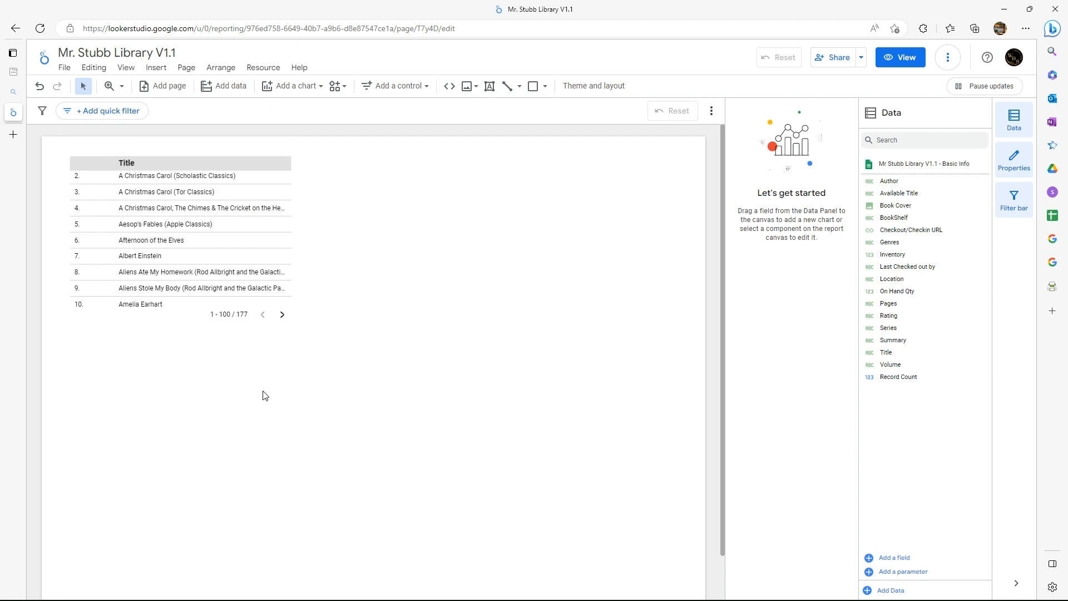
{"action": "left_click", "coordinate": [214, 174]}
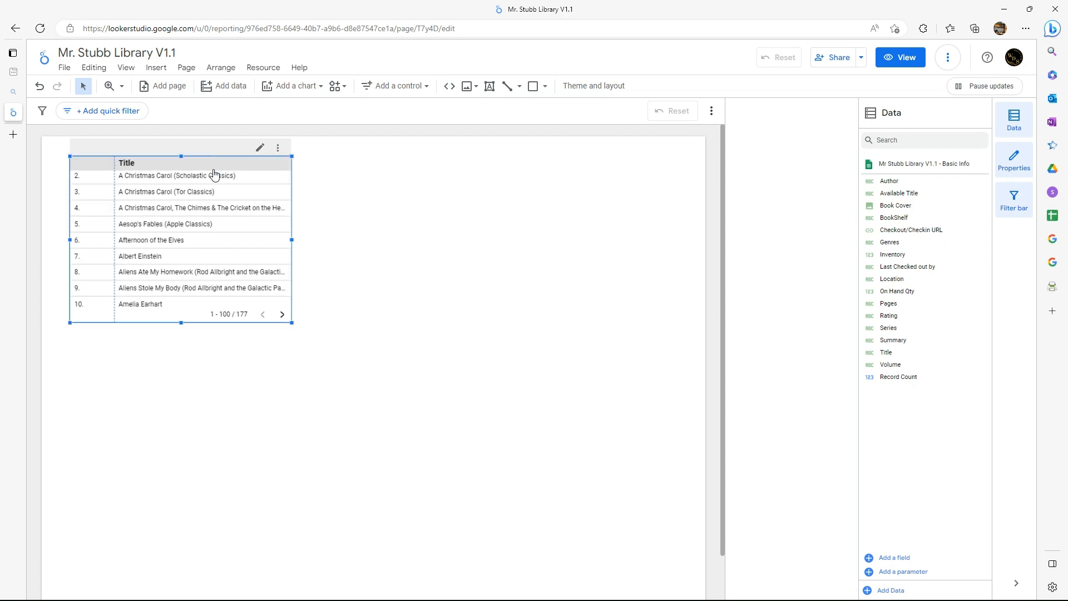
{"action": "key", "text": "Delete"}
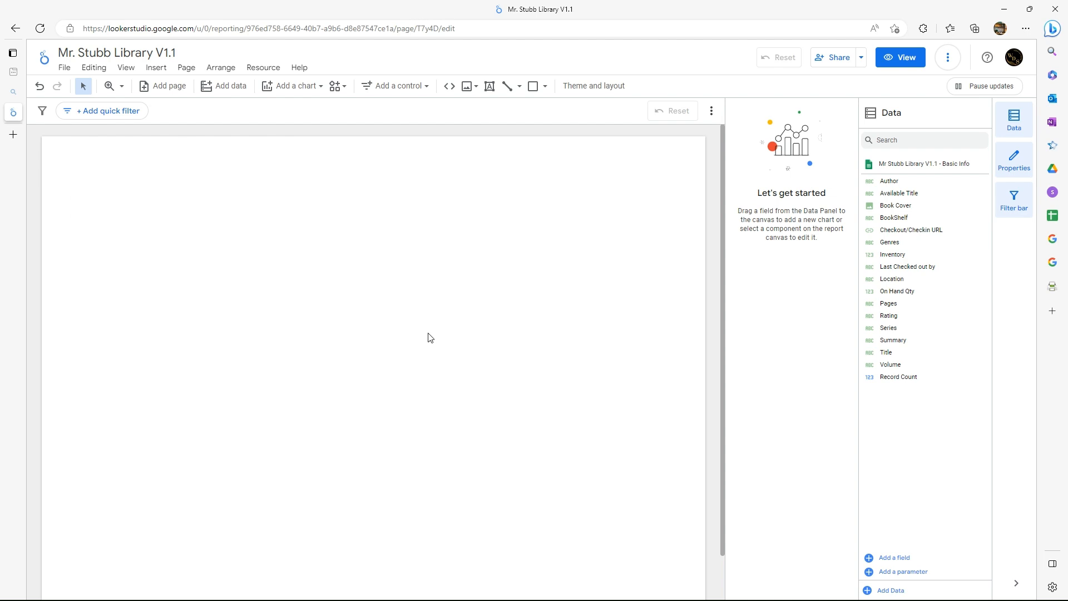
Add a drop-down list control for Title in the upper-right area of the report page
{"action": "left_click", "coordinate": [388, 89]}
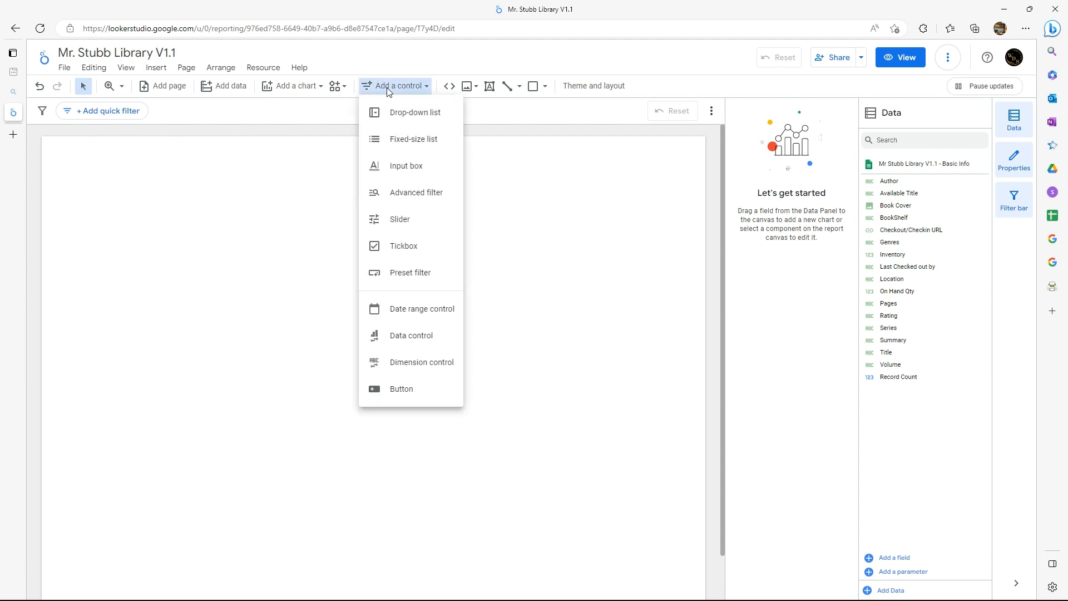
{"action": "left_click", "coordinate": [412, 113]}
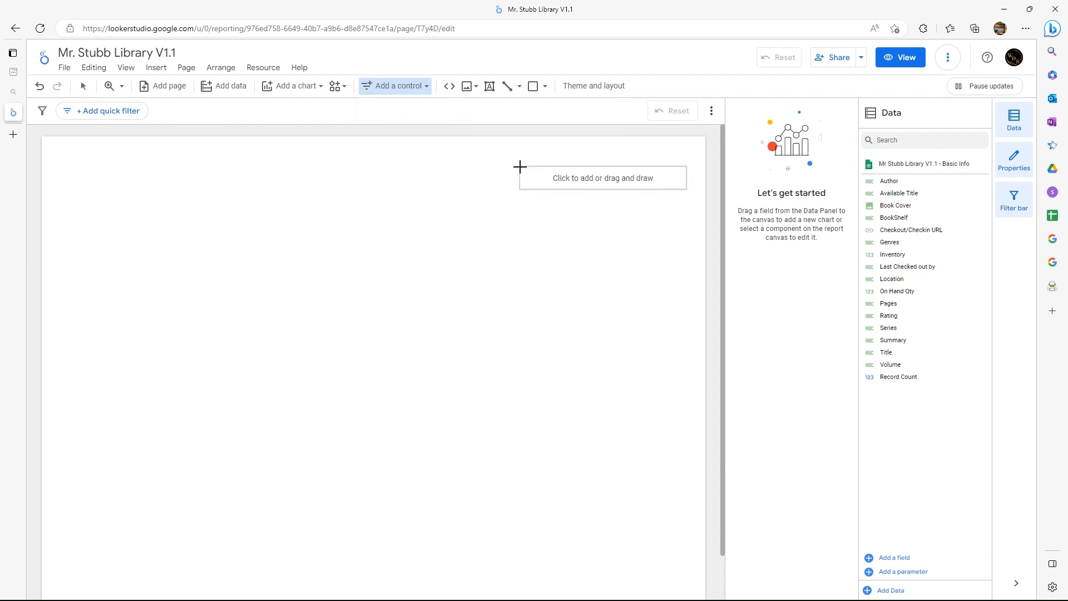
{"action": "left_click", "coordinate": [520, 167]}
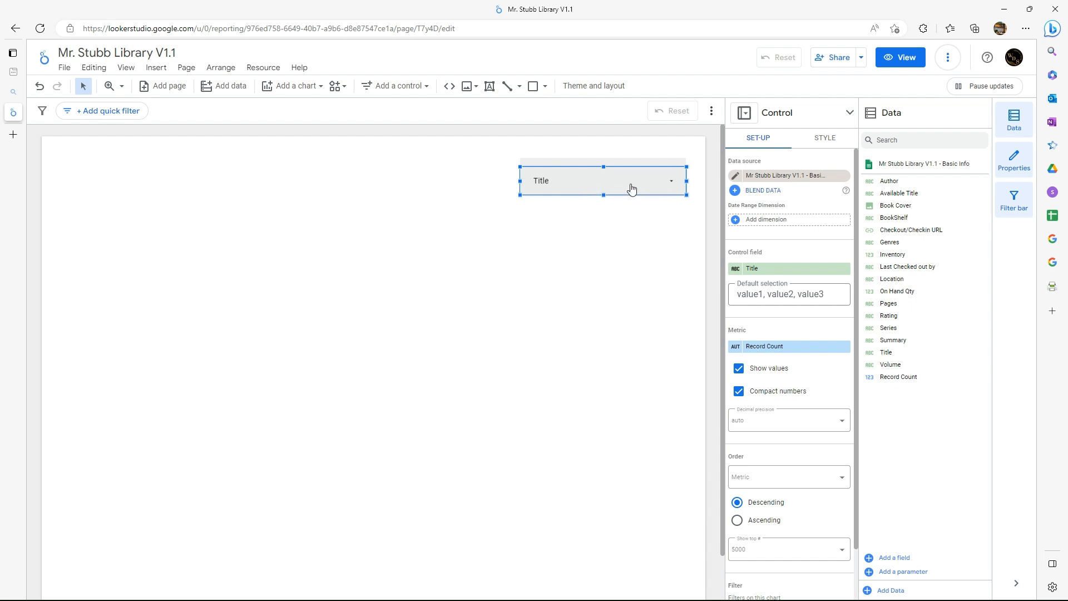
Remove the Record Count metric from the Title drop-down control and check its list of titles
{"action": "left_click", "coordinate": [674, 184]}
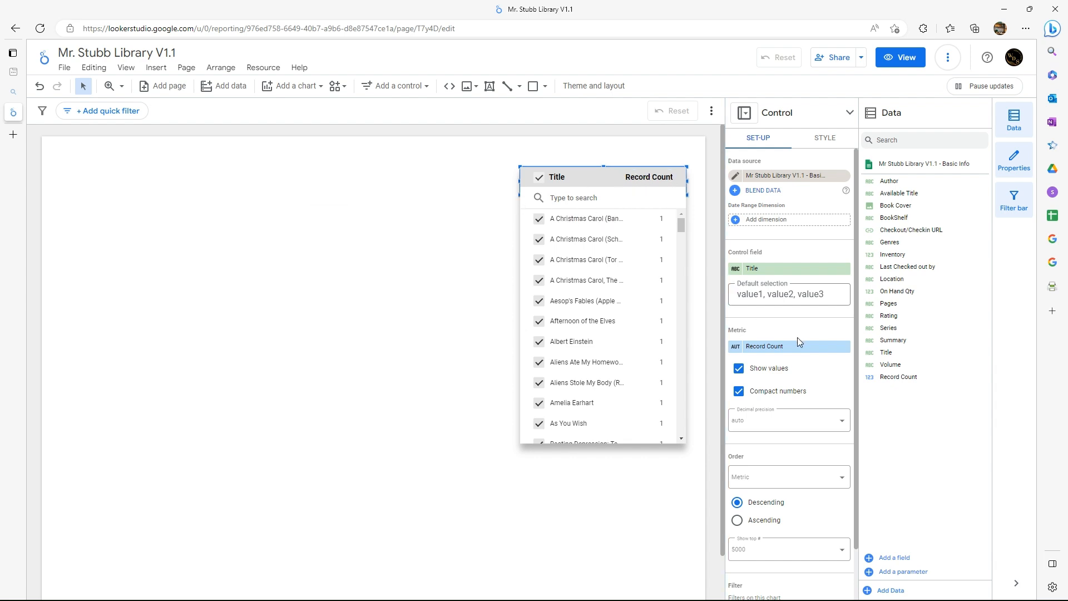
{"action": "left_click", "coordinate": [805, 349]}
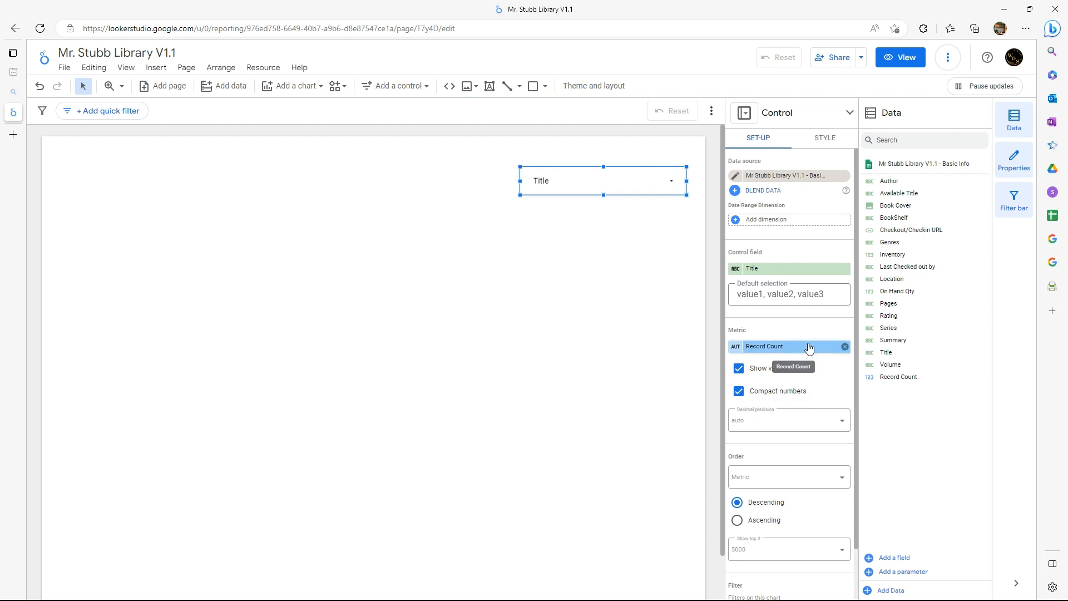
{"action": "left_click", "coordinate": [845, 347]}
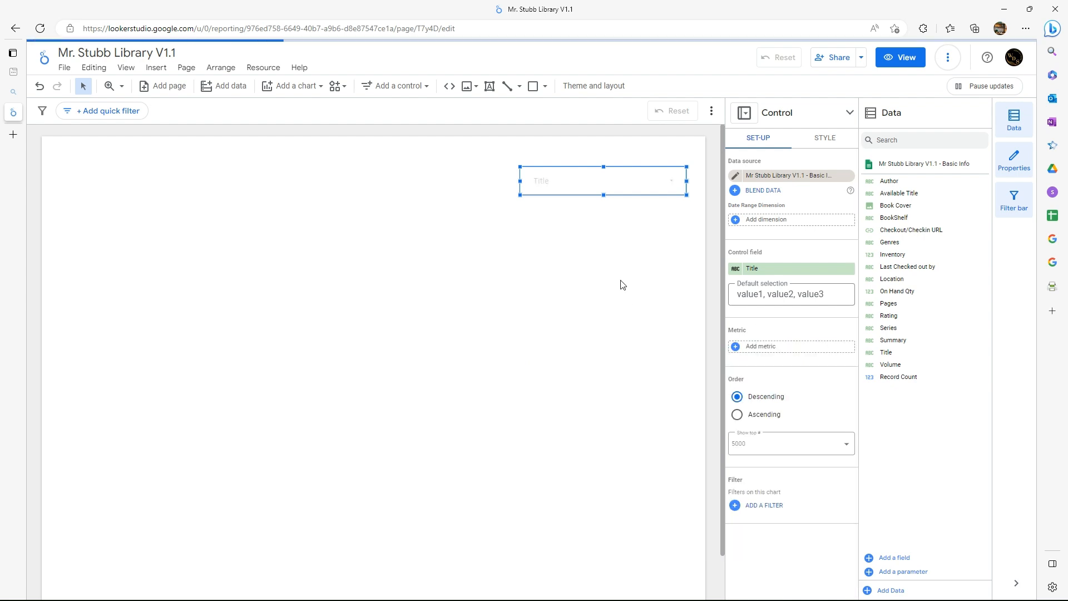
{"action": "left_click", "coordinate": [672, 188]}
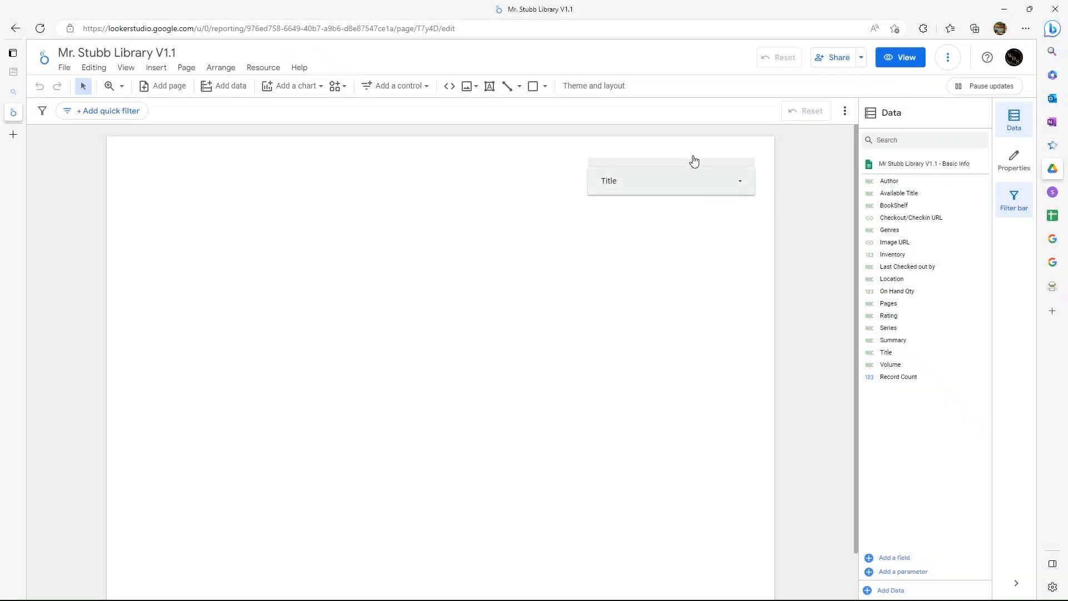
{"action": "left_click", "coordinate": [643, 188]}
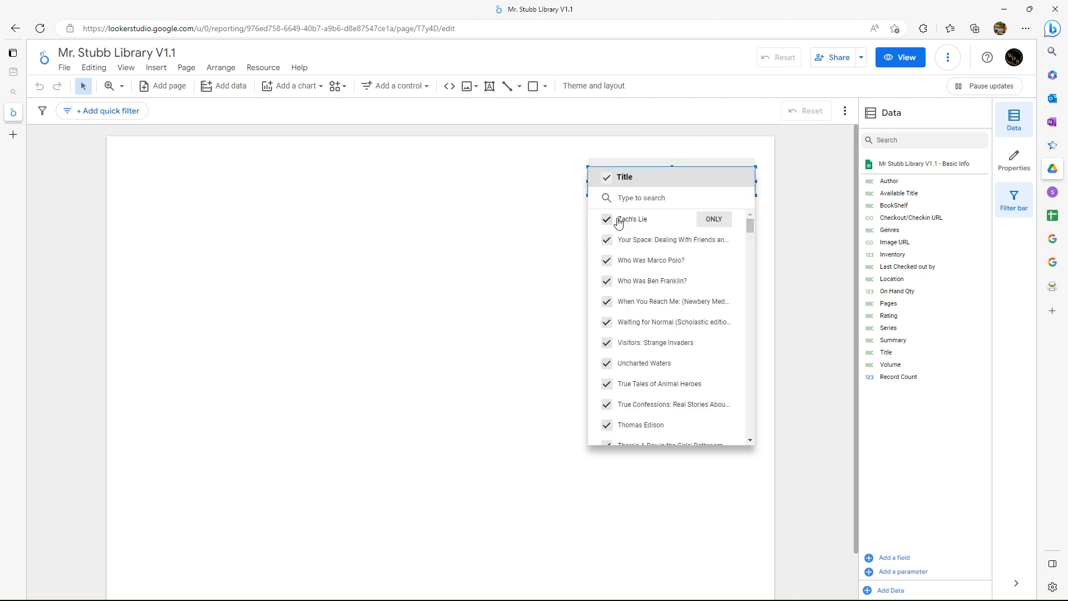
{"action": "left_click", "coordinate": [425, 246]}
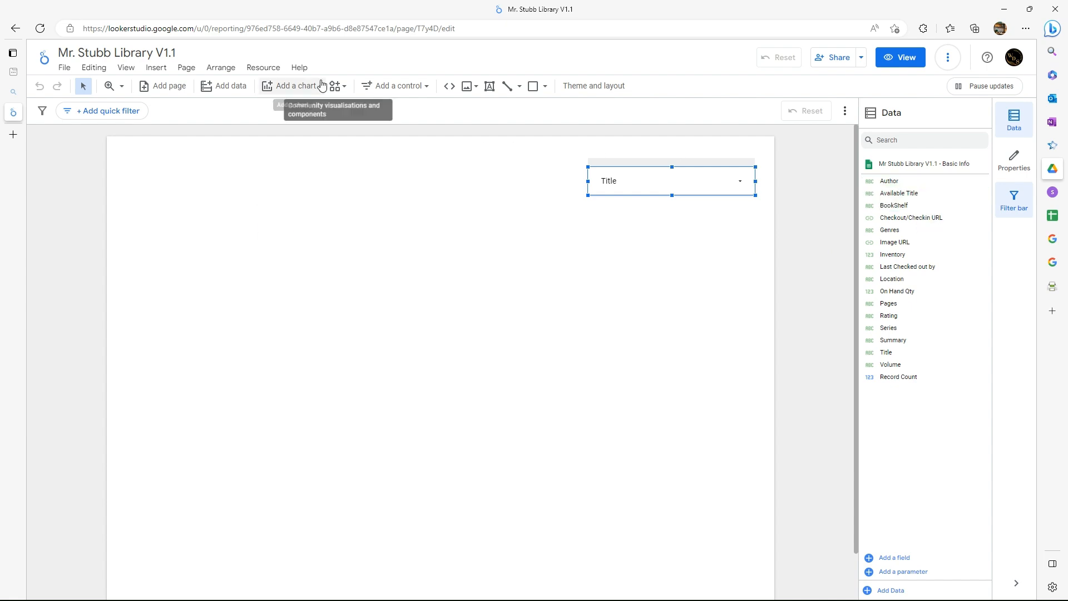
Insert a plain table below the Title drop-down and widen it to reach the drop-down's right edge
{"action": "left_click", "coordinate": [289, 88]}
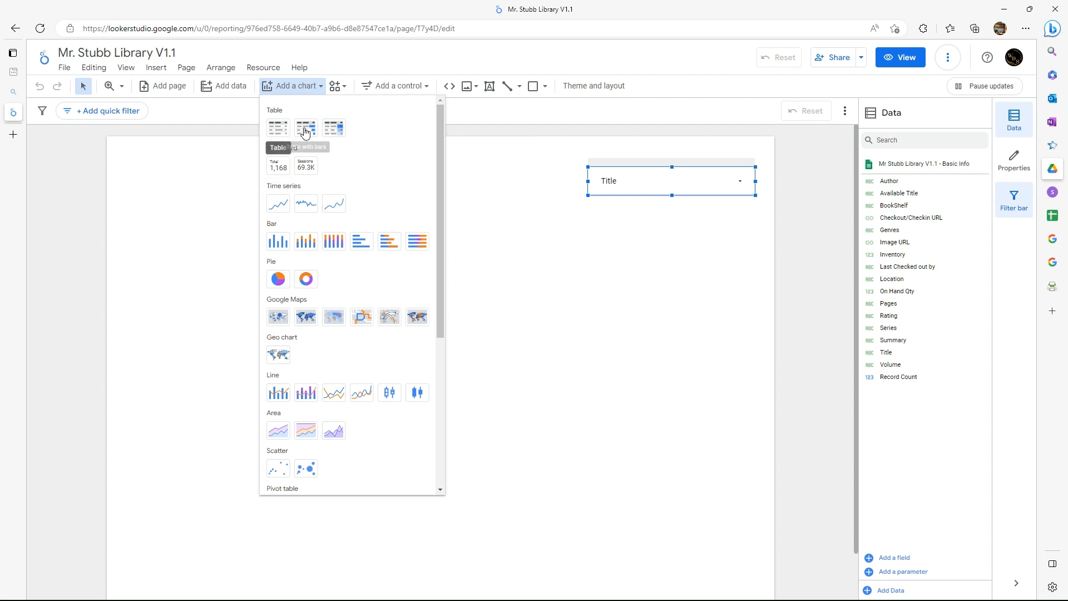
{"action": "left_click", "coordinate": [279, 134]}
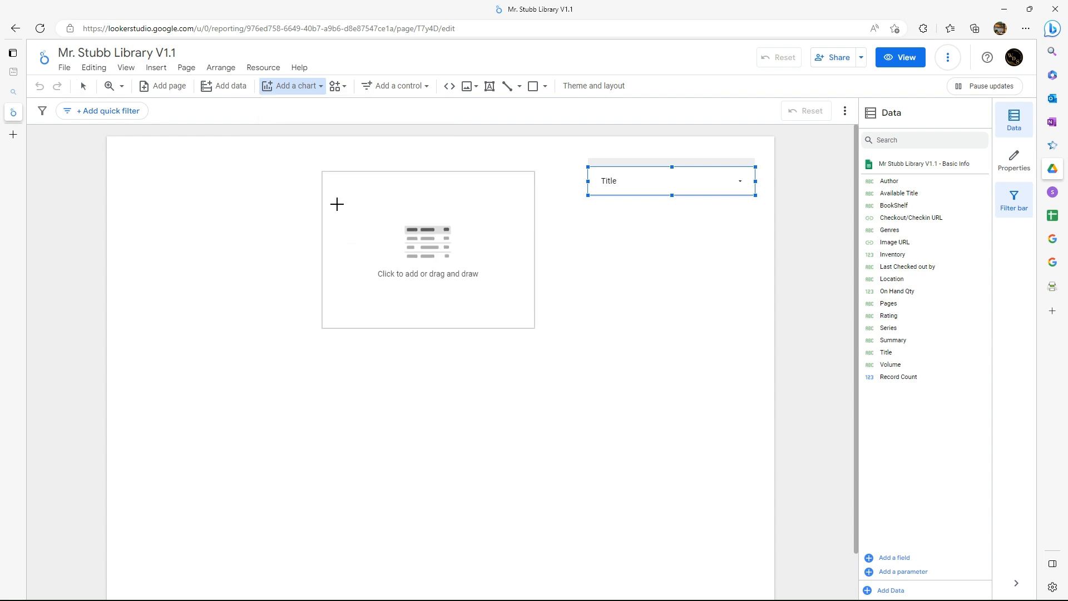
{"action": "left_click", "coordinate": [170, 231]}
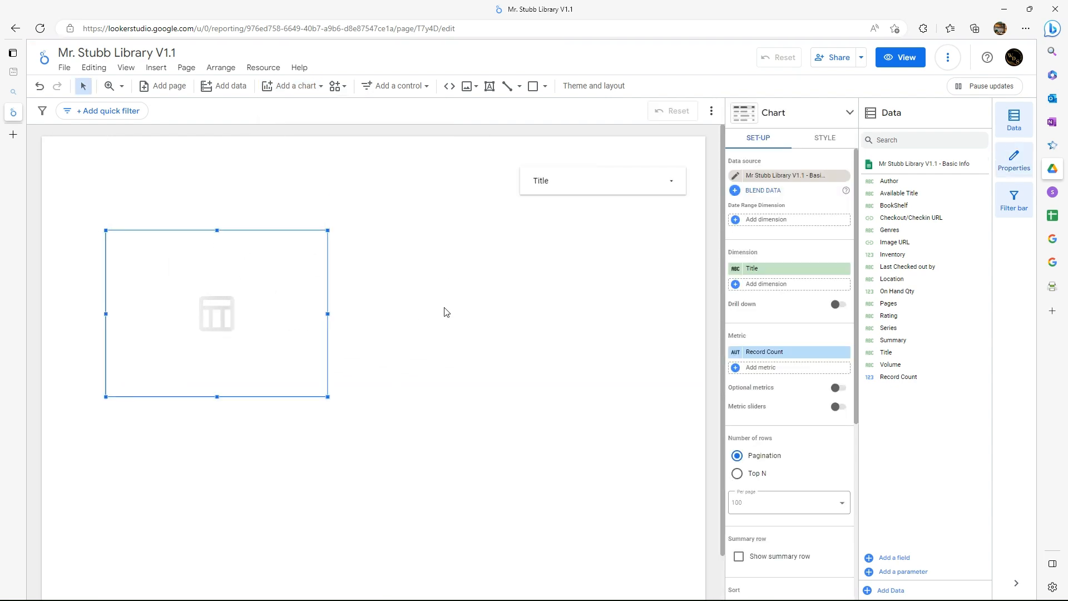
{"action": "left_click_drag", "start_coordinate": [329, 314], "coordinate": [684, 312]}
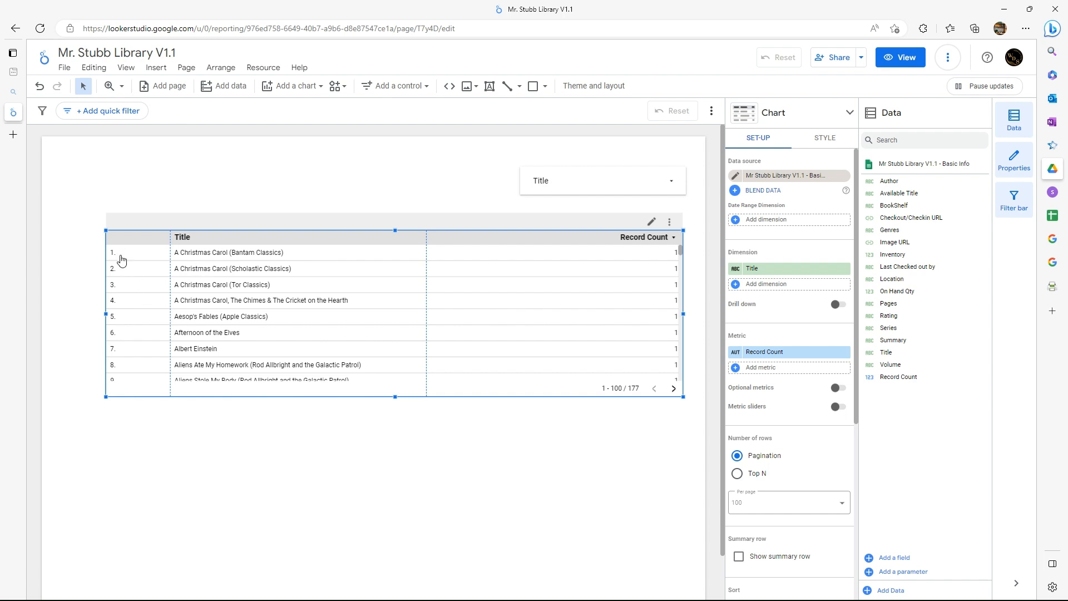
Turn off row numbers in the body of the table
{"action": "left_click", "coordinate": [814, 143]}
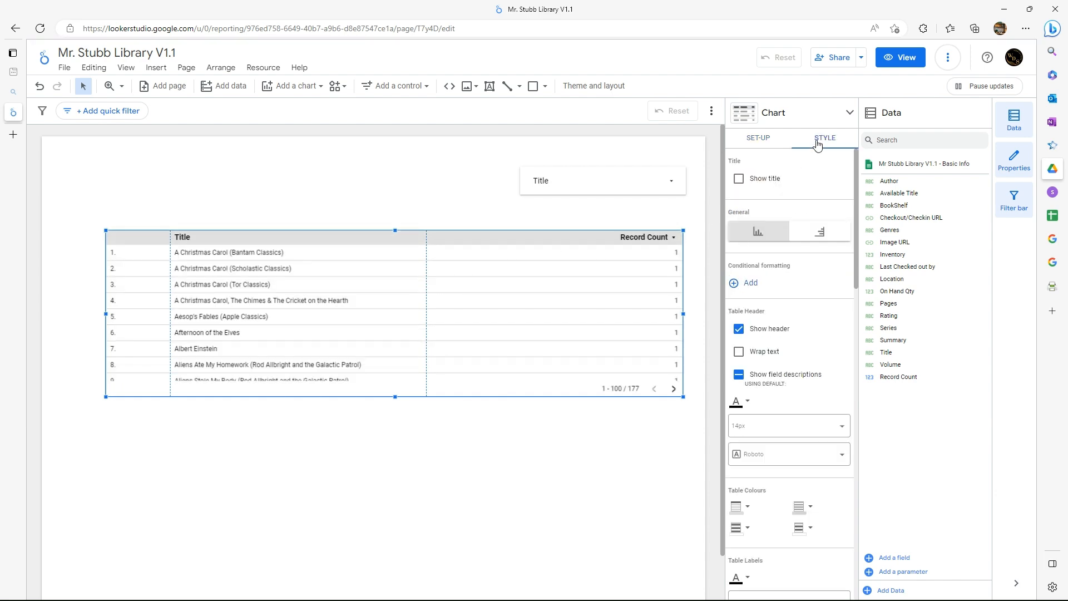
{"action": "scroll", "coordinate": [779, 333], "scroll_direction": "down", "scroll_amount": 5}
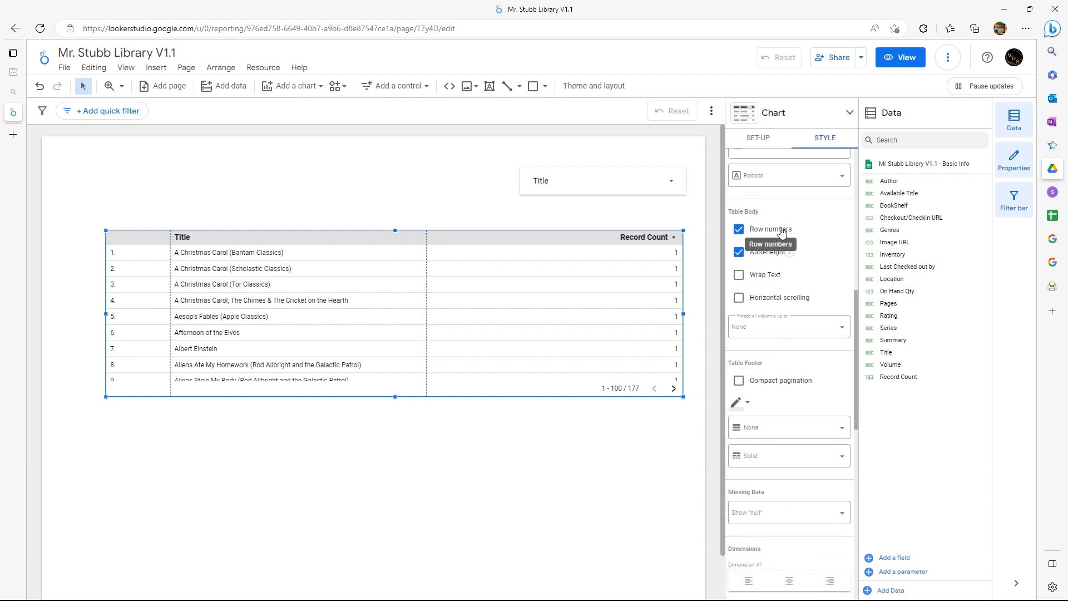
{"action": "left_click", "coordinate": [740, 230]}
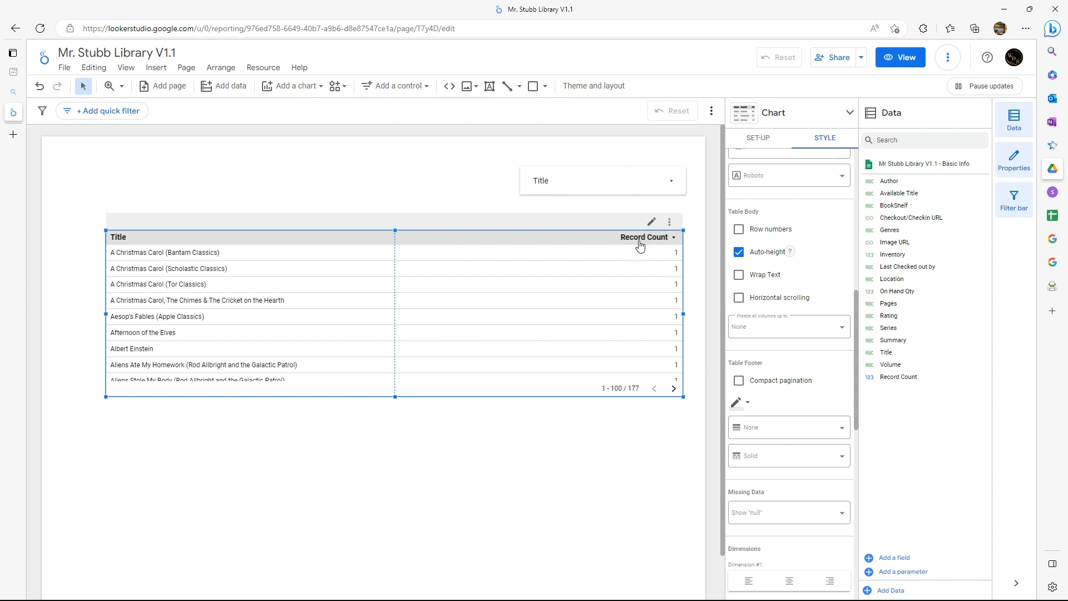
Remove the Record Count metric from the table and switch its number of rows to Top N
{"action": "left_click", "coordinate": [757, 137]}
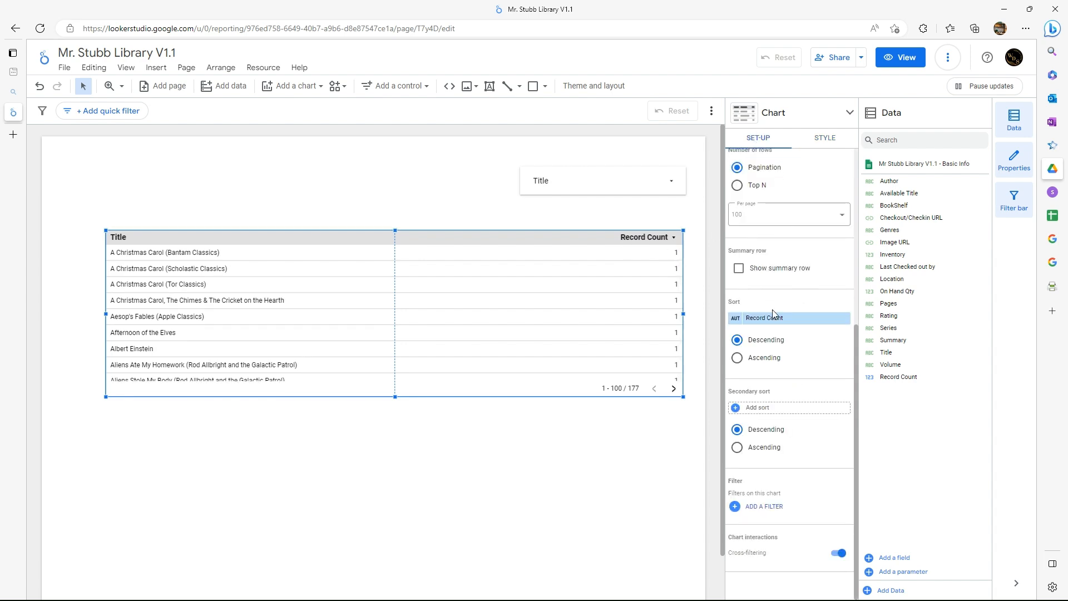
{"action": "scroll", "coordinate": [757, 183], "scroll_direction": "up", "scroll_amount": 5}
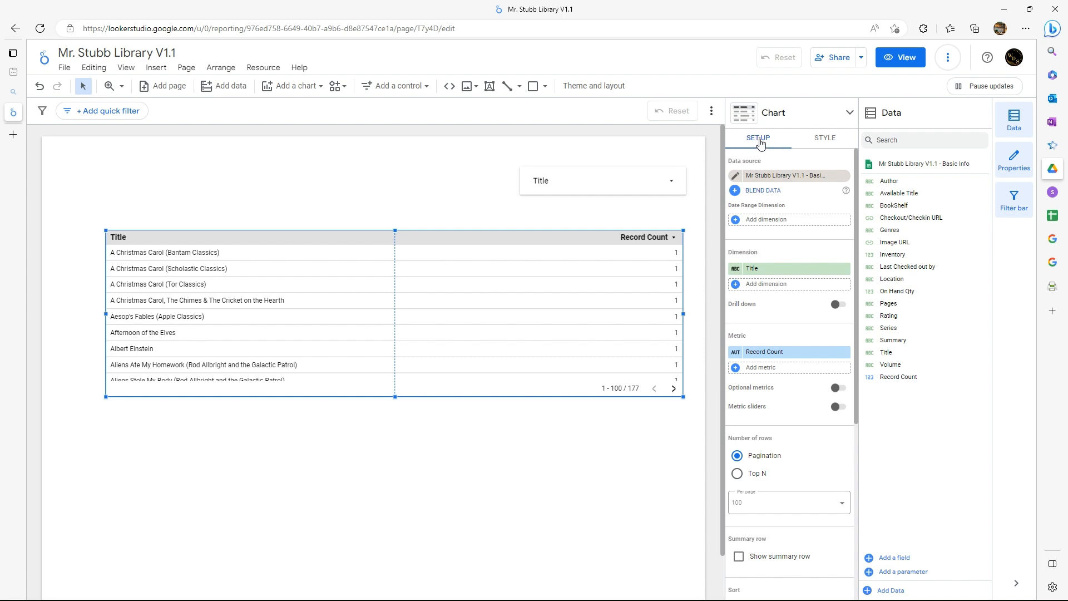
{"action": "scroll", "coordinate": [765, 261], "scroll_direction": "down", "scroll_amount": 1}
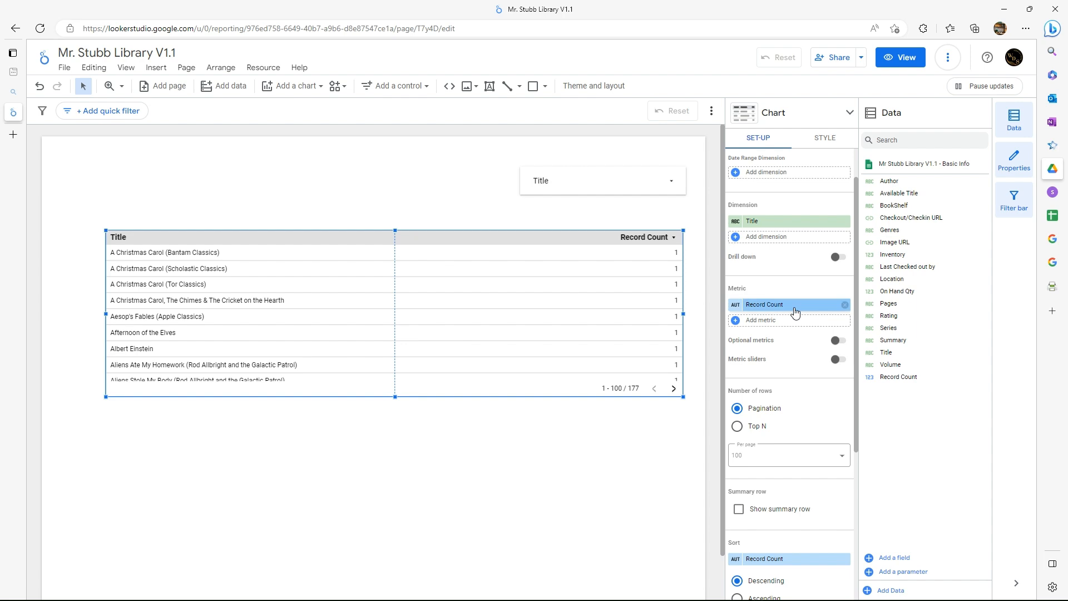
{"action": "left_click", "coordinate": [845, 309]}
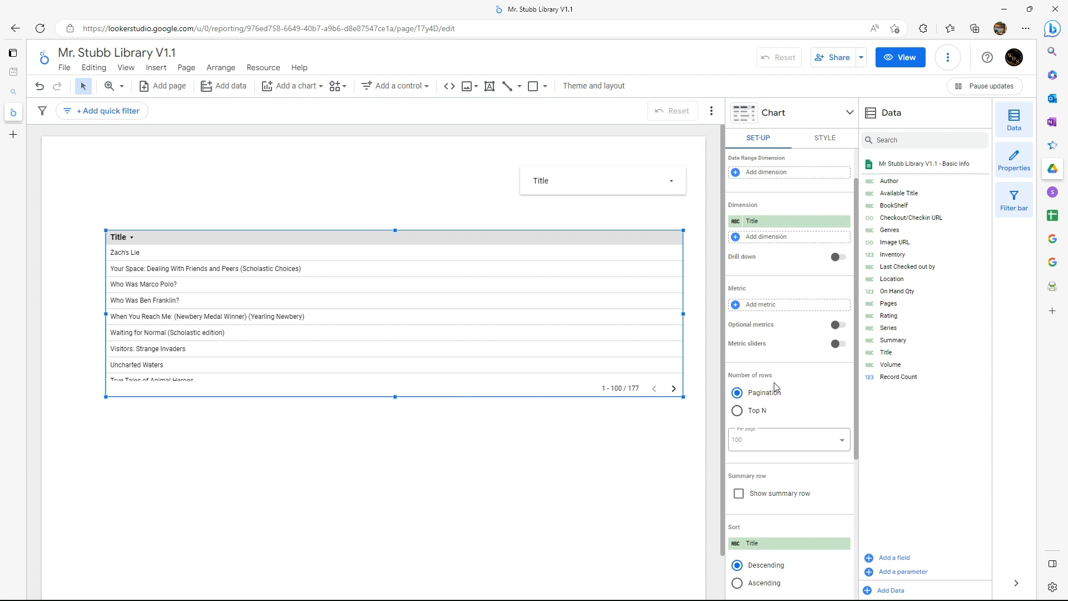
{"action": "left_click", "coordinate": [737, 412]}
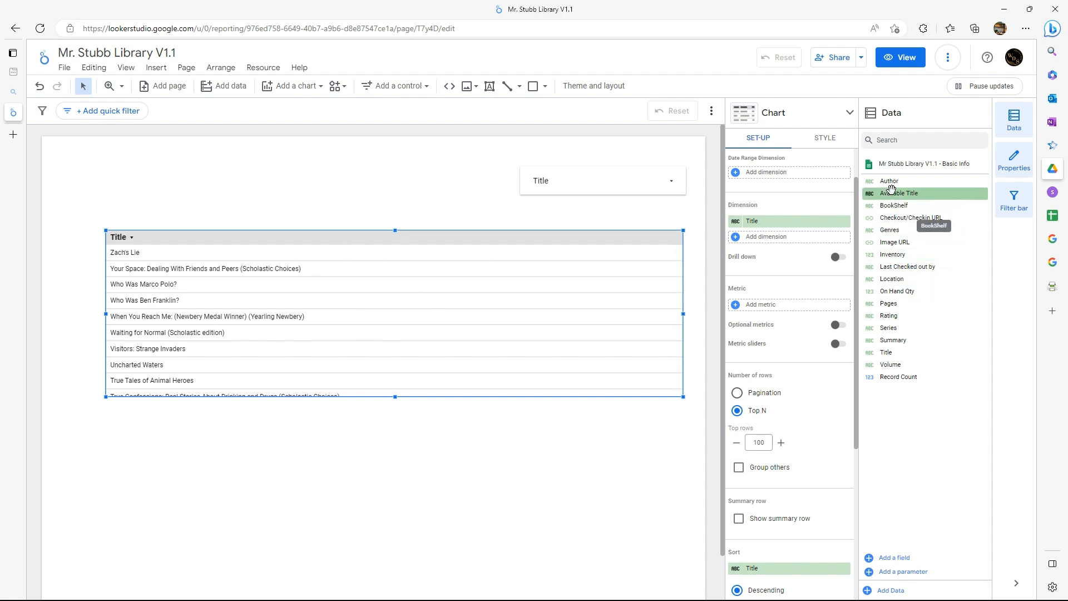
Add Author and On Hand Qty as table dimensions after Title
{"action": "left_click_drag", "start_coordinate": [893, 181], "coordinate": [770, 249]}
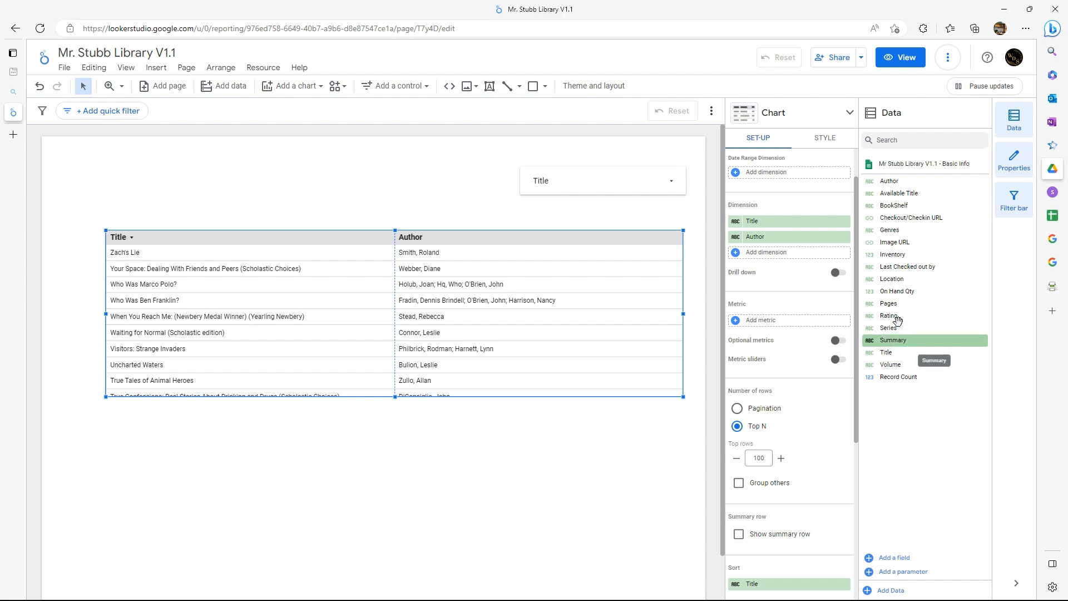
{"action": "left_click_drag", "start_coordinate": [904, 293], "coordinate": [778, 254]}
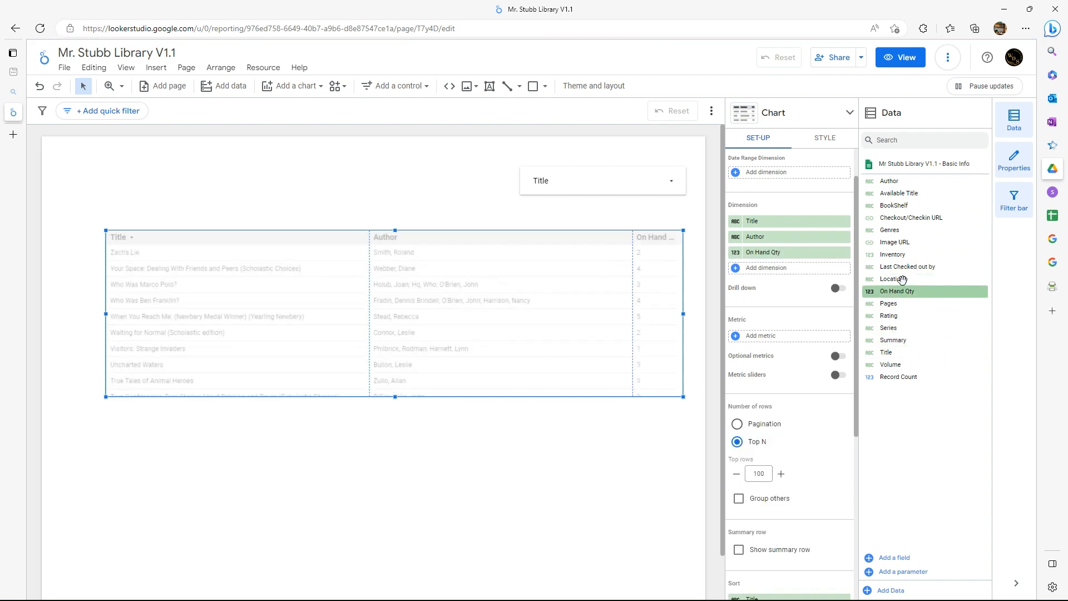
Add Location as the last table dimension, Pages after Author, and Genres between Author and Pages
{"action": "left_click_drag", "start_coordinate": [902, 280], "coordinate": [772, 268]}
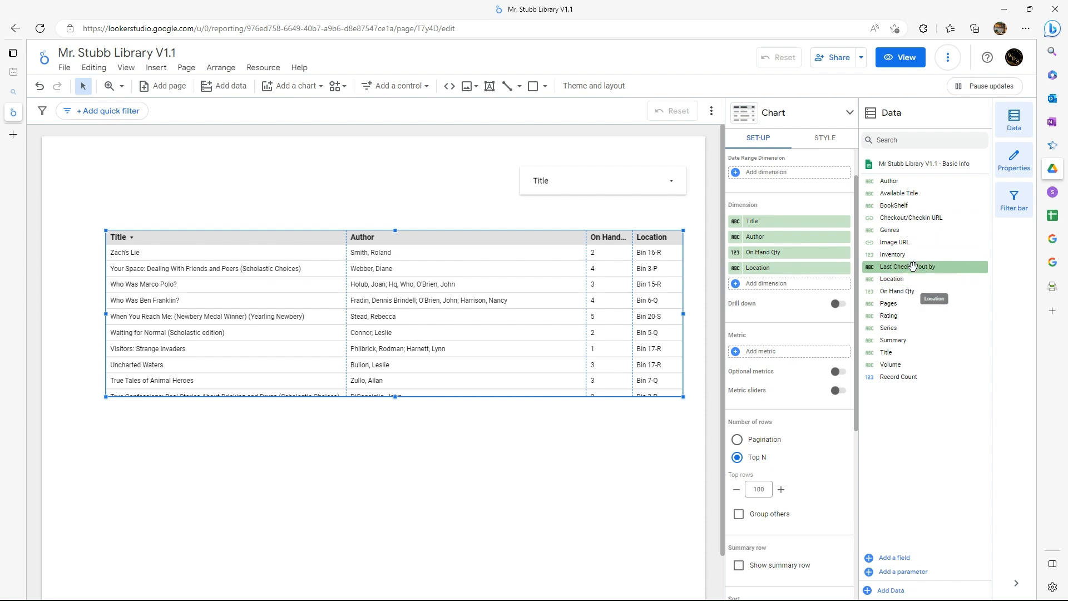
{"action": "left_click_drag", "start_coordinate": [905, 305], "coordinate": [773, 256]}
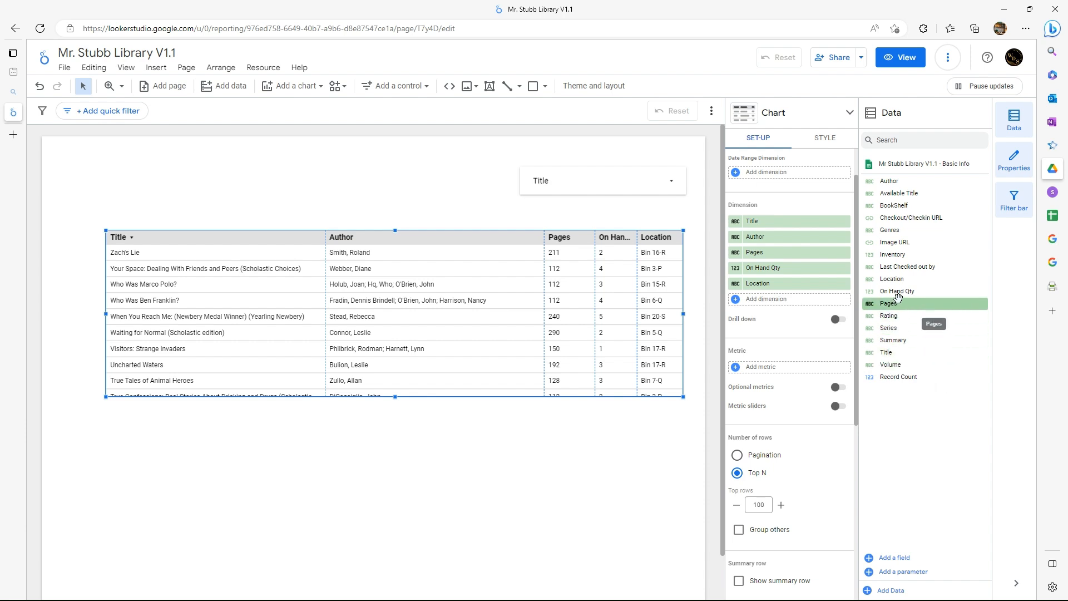
{"action": "left_click_drag", "start_coordinate": [899, 232], "coordinate": [765, 259]}
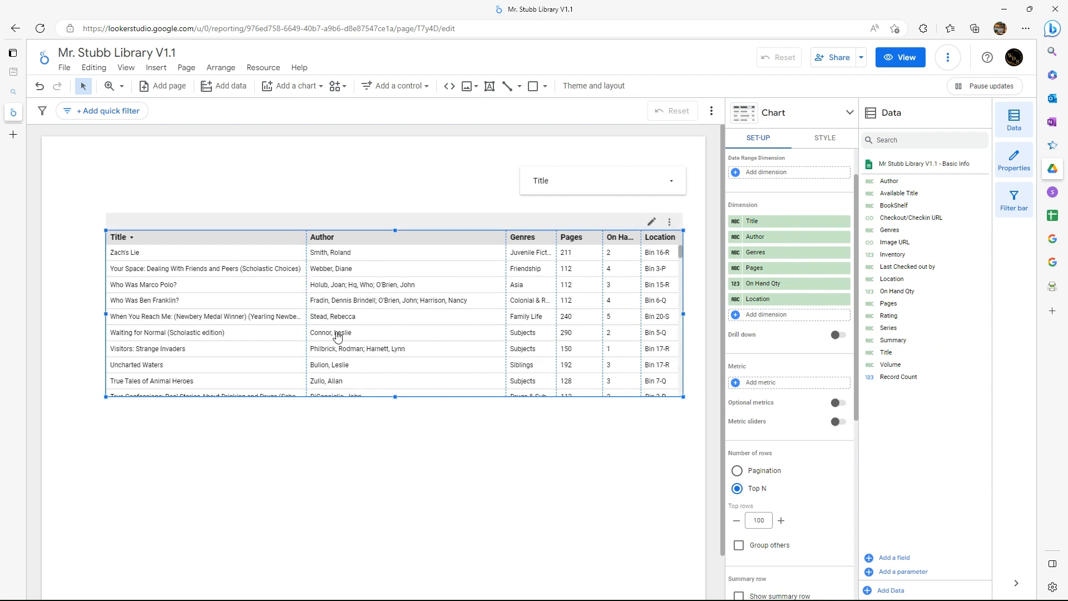
Narrow the Title, Author, Genres, Pages and On Hand Qty columns so each roughly fits its contents, leaving the spare width to Location
{"action": "left_click_drag", "start_coordinate": [306, 303], "coordinate": [256, 303]}
{"action": "left_click_drag", "start_coordinate": [503, 292], "coordinate": [336, 309]}
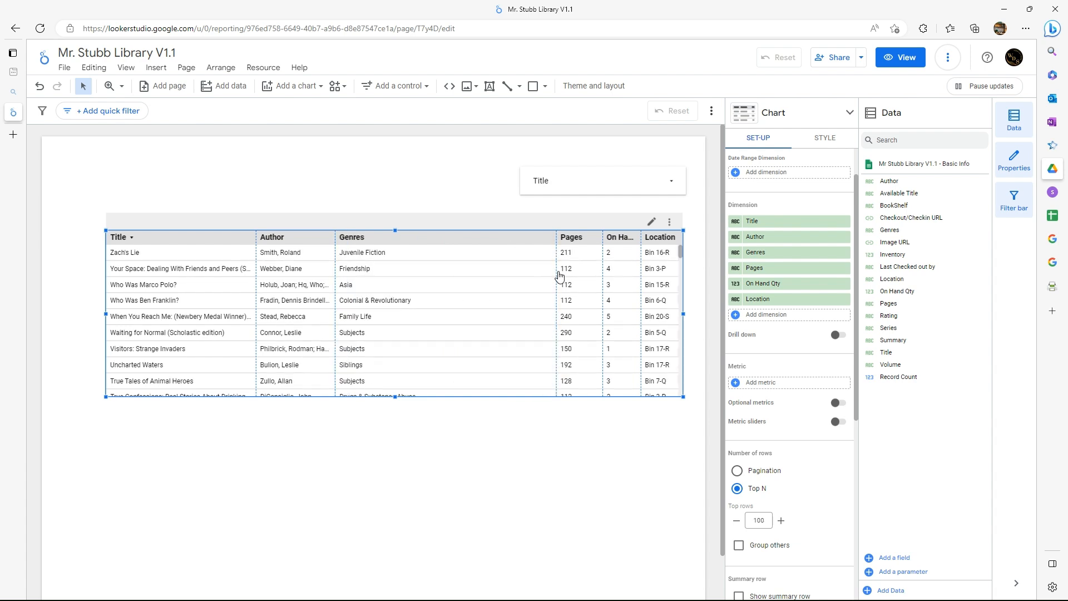
{"action": "left_click_drag", "start_coordinate": [555, 284], "coordinate": [413, 313]}
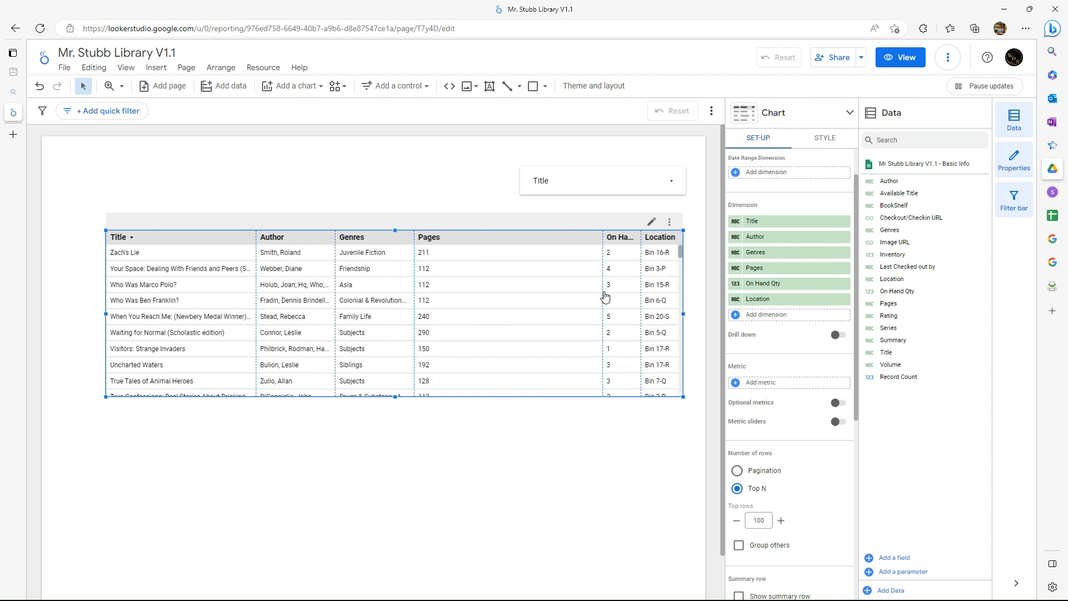
{"action": "left_click_drag", "start_coordinate": [604, 298], "coordinate": [458, 347]}
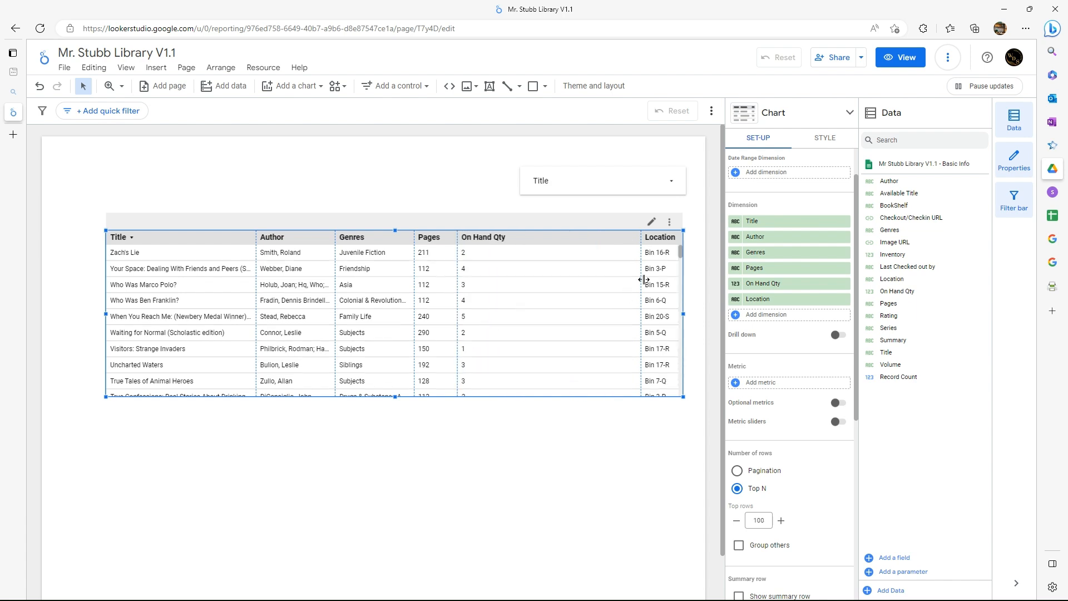
{"action": "left_click_drag", "start_coordinate": [641, 288], "coordinate": [512, 318]}
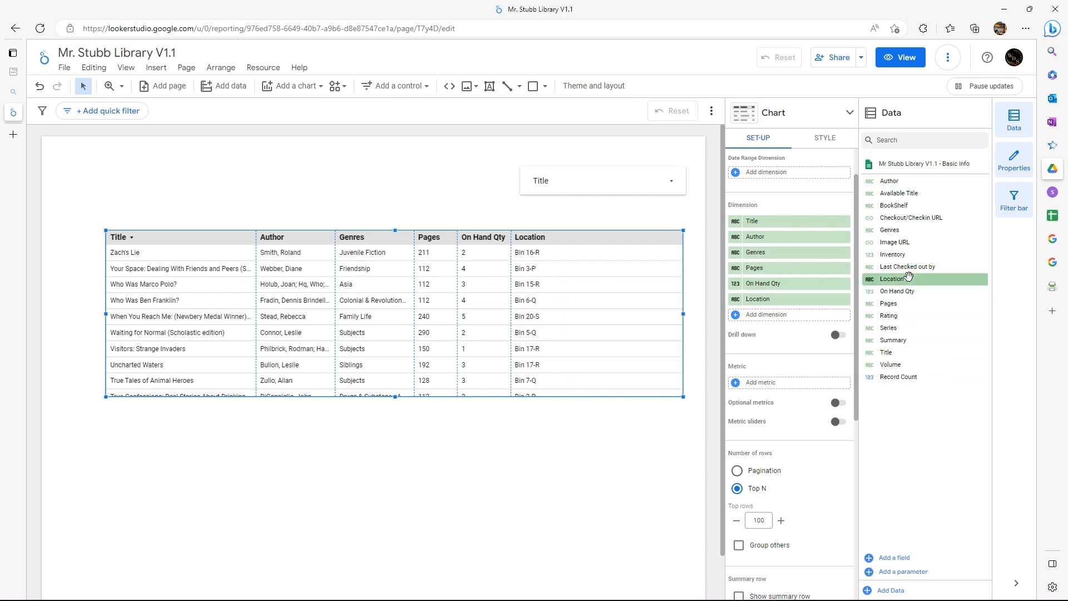
Add Last Checked out by as the dimension after Location and narrow the Location column to give it more room
{"action": "left_click_drag", "start_coordinate": [911, 267], "coordinate": [782, 328]}
{"action": "left_click_drag", "start_coordinate": [632, 294], "coordinate": [542, 306]}
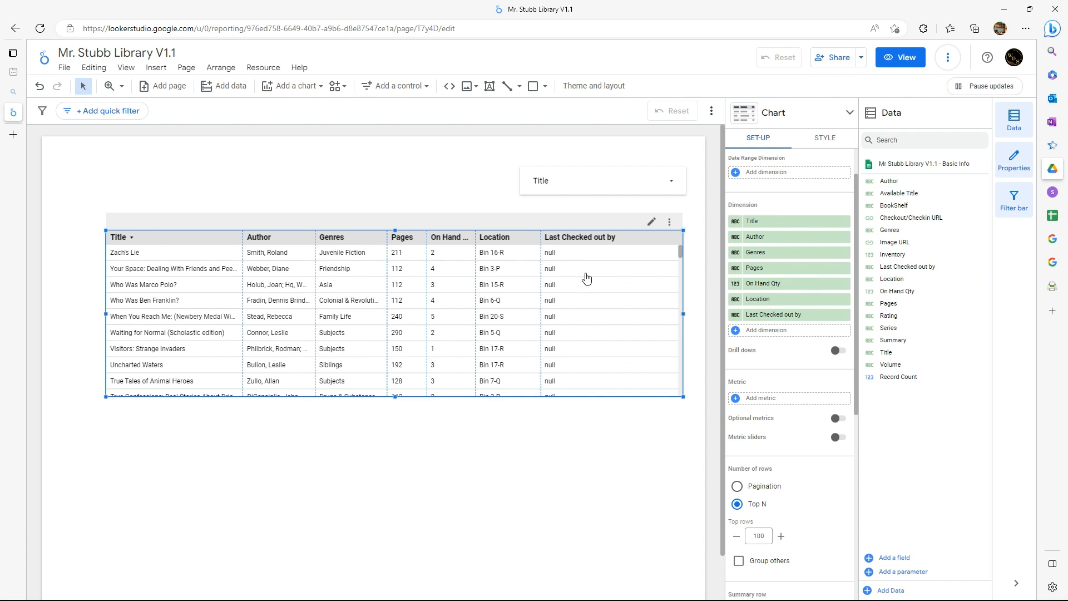
Set the book details table to show missing data as blank
{"action": "left_click", "coordinate": [825, 140]}
{"action": "scroll", "coordinate": [798, 351], "scroll_direction": "down", "scroll_amount": 5}
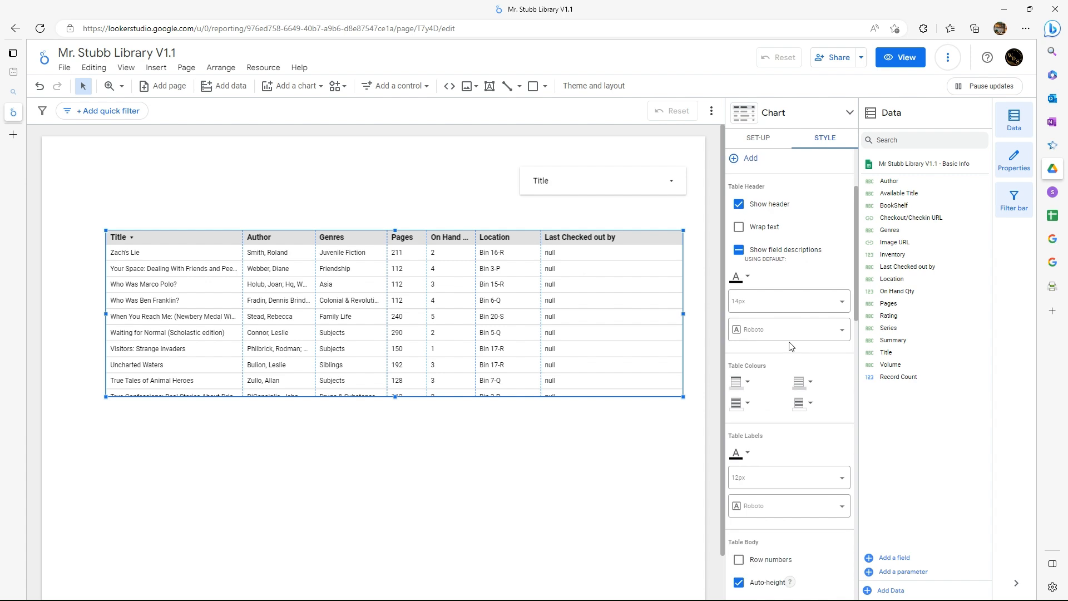
{"action": "scroll", "coordinate": [790, 346], "scroll_direction": "down", "scroll_amount": 8}
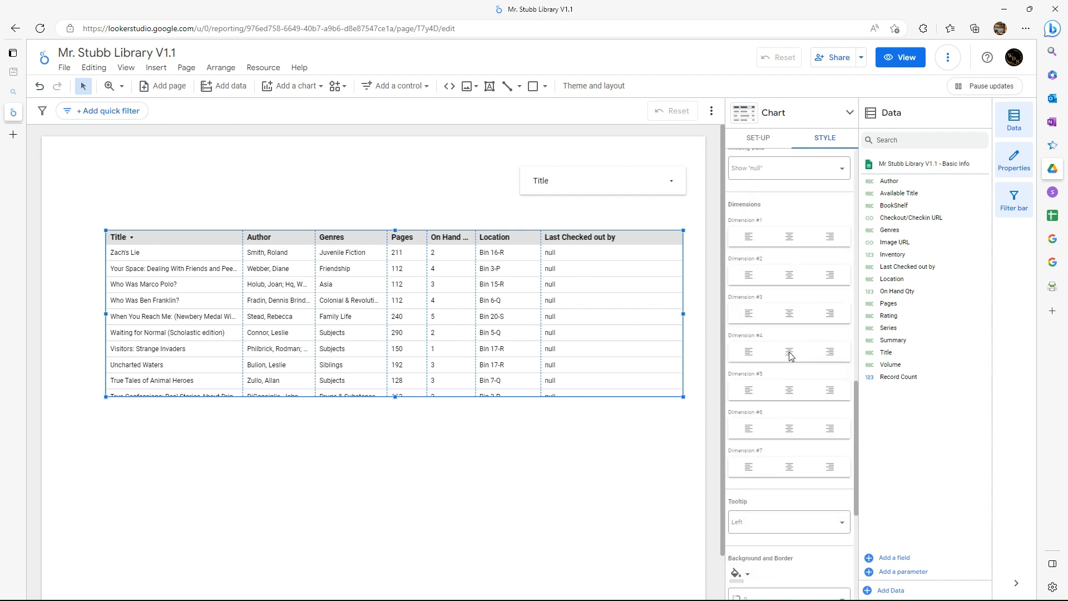
{"action": "scroll", "coordinate": [786, 349], "scroll_direction": "down", "scroll_amount": 5}
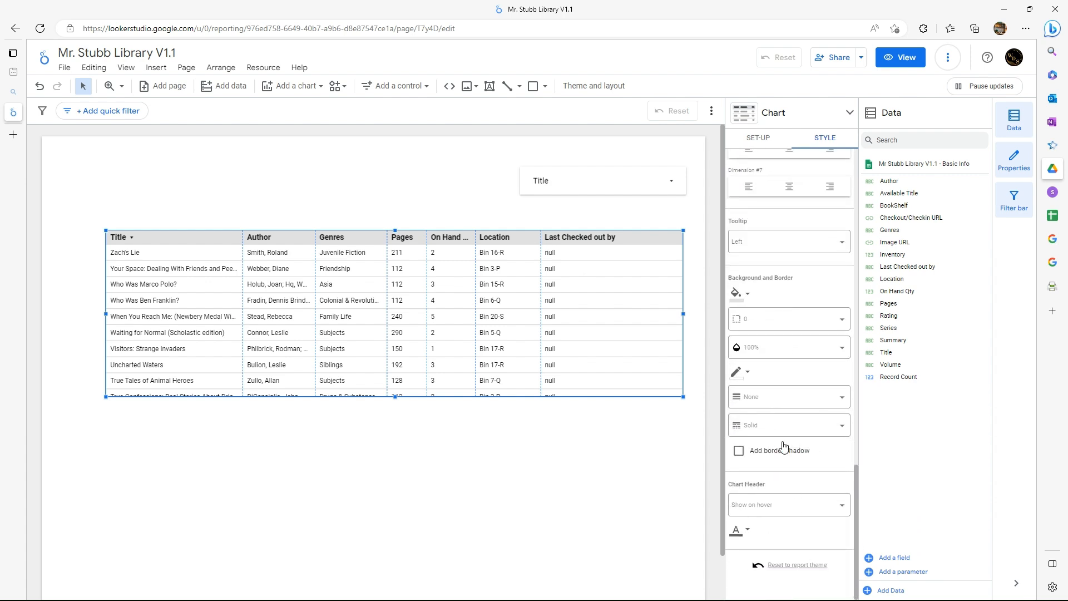
{"action": "scroll", "coordinate": [777, 453], "scroll_direction": "up", "scroll_amount": 4}
{"action": "scroll", "coordinate": [782, 427], "scroll_direction": "up", "scroll_amount": 8}
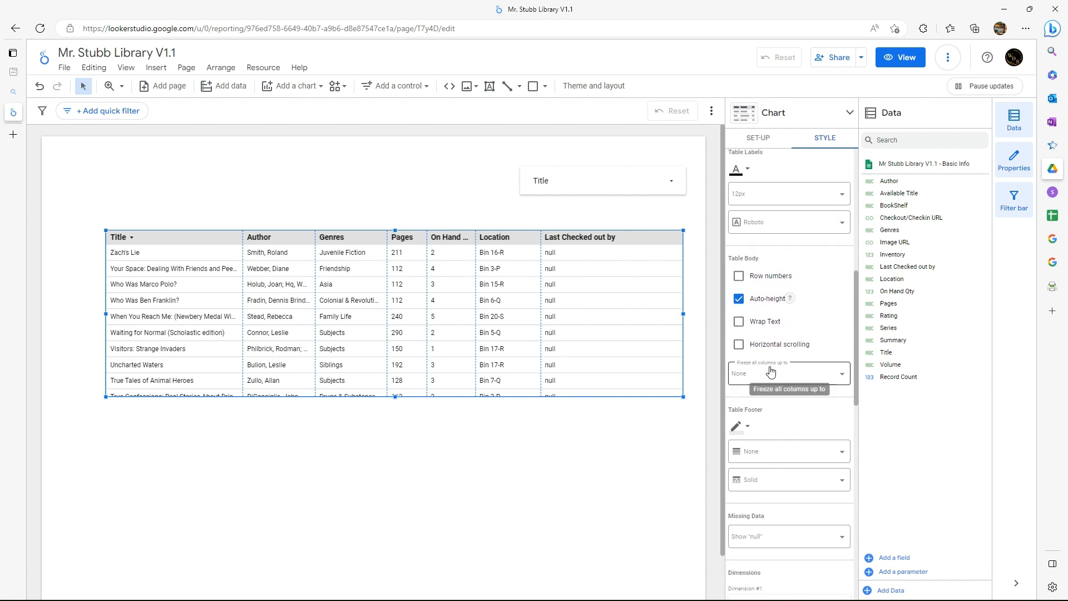
{"action": "scroll", "coordinate": [771, 371], "scroll_direction": "up", "scroll_amount": 3}
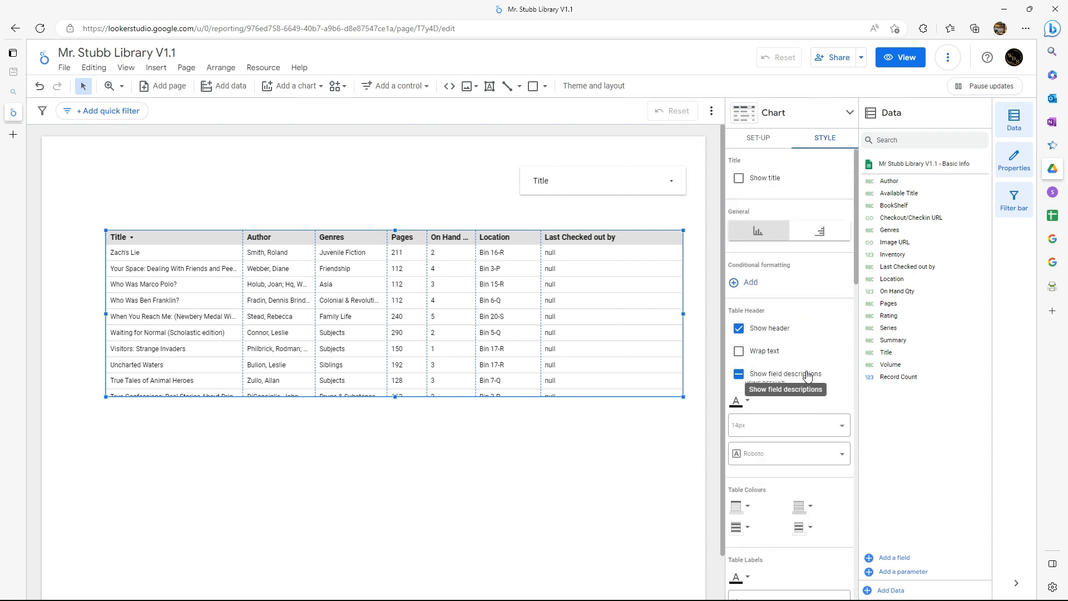
{"action": "scroll", "coordinate": [808, 375], "scroll_direction": "down", "scroll_amount": 7}
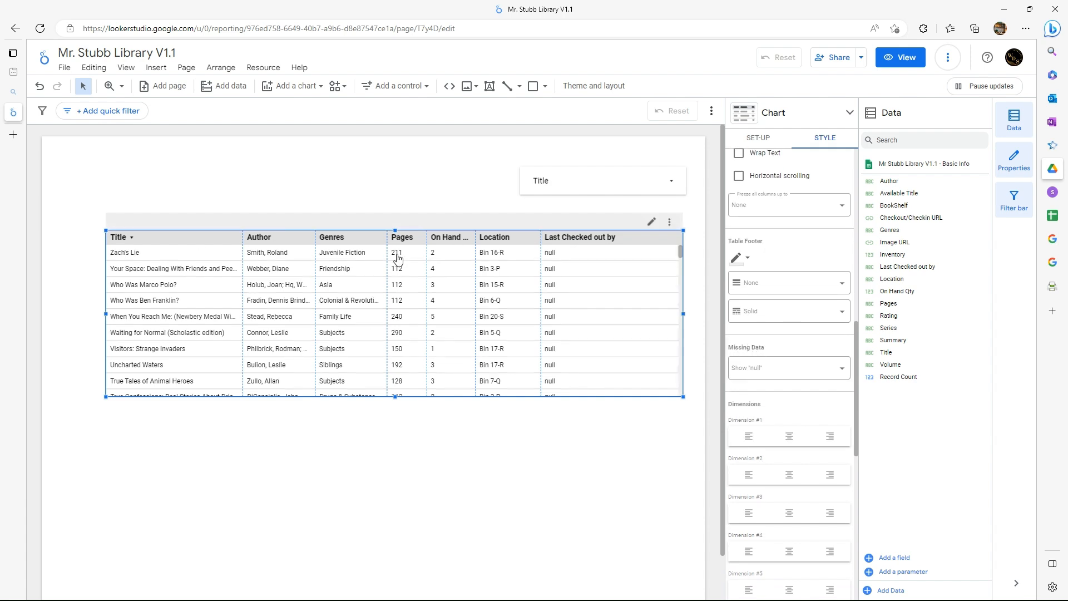
{"action": "left_click", "coordinate": [778, 371]}
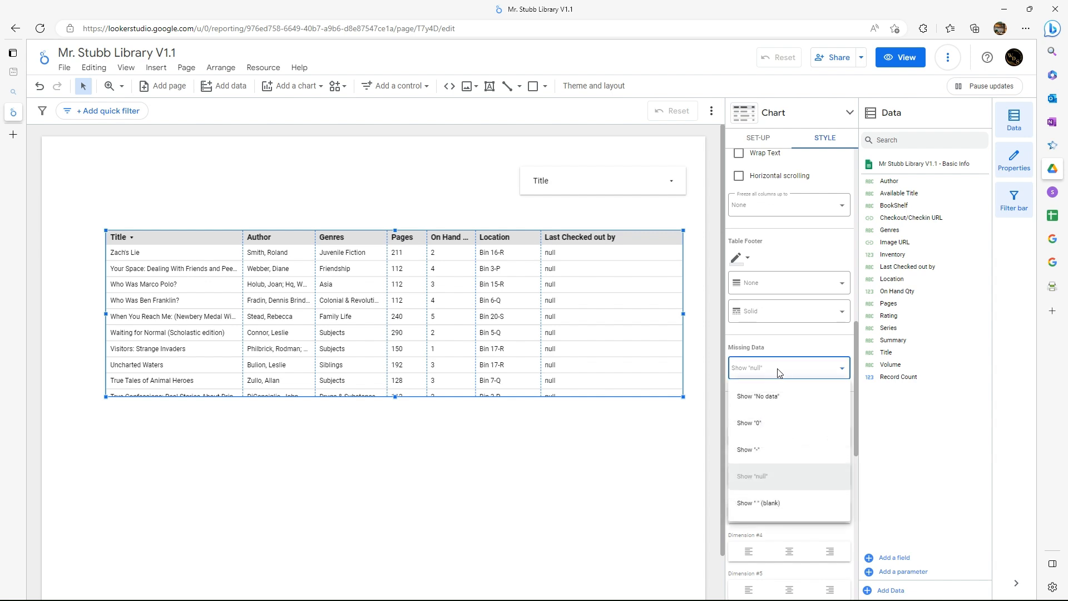
{"action": "left_click", "coordinate": [751, 506]}
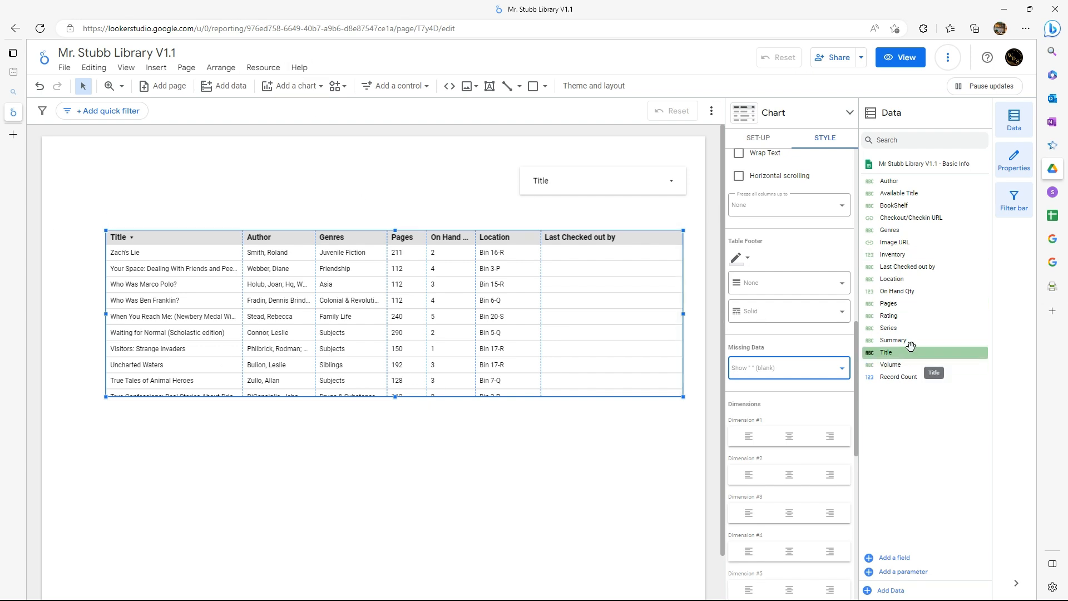
Create a separate table from the Summary field on the canvas below the book details table
{"action": "left_click_drag", "start_coordinate": [910, 341], "coordinate": [288, 427]}
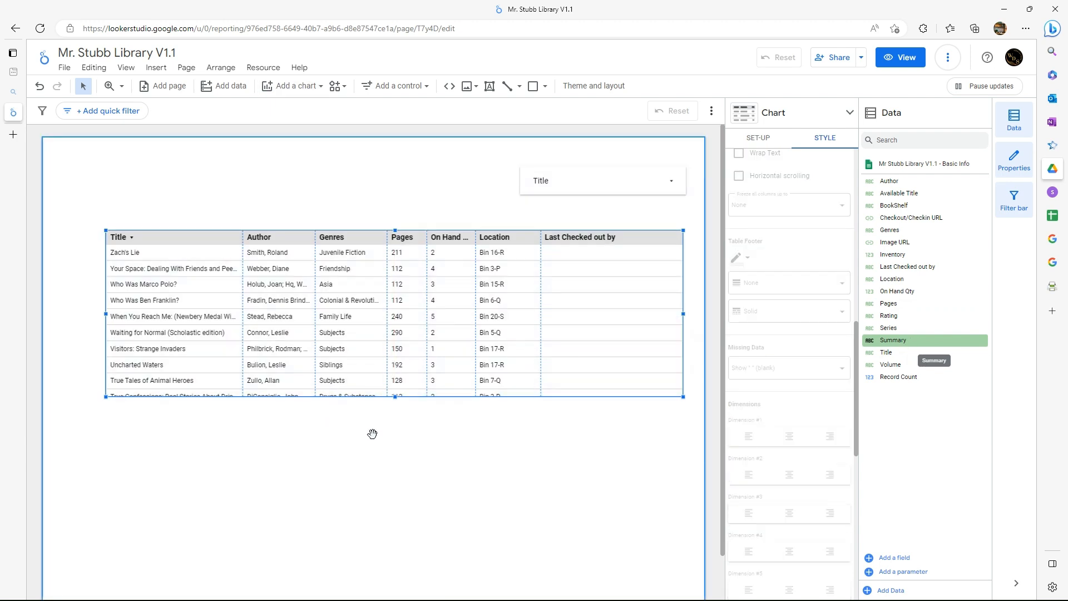
{"action": "left_click_drag", "start_coordinate": [372, 434], "coordinate": [441, 479]}
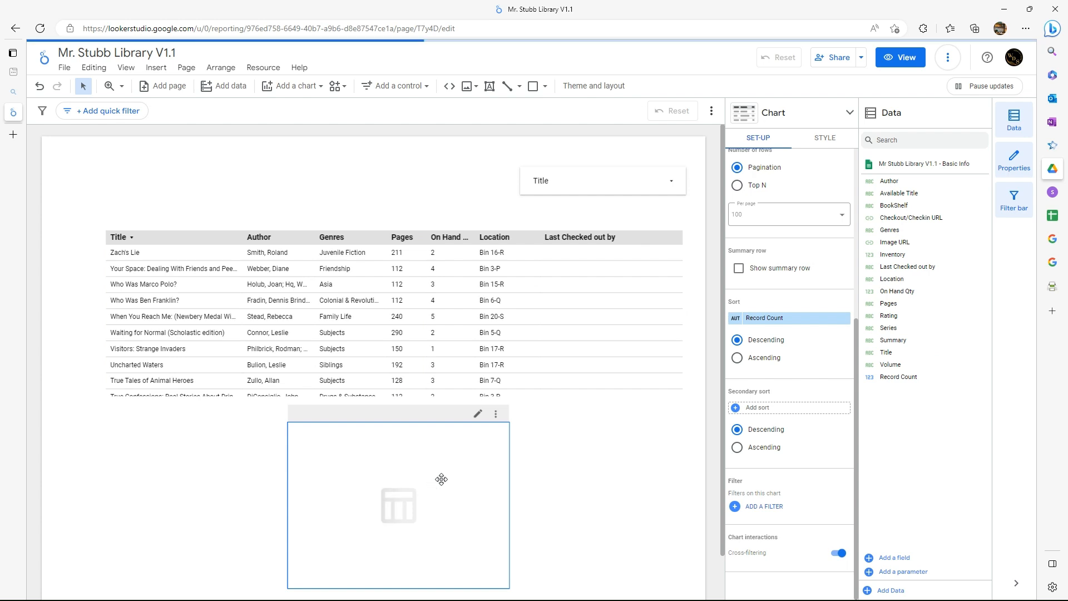
{"action": "left_click_drag", "start_coordinate": [314, 449], "coordinate": [341, 449]}
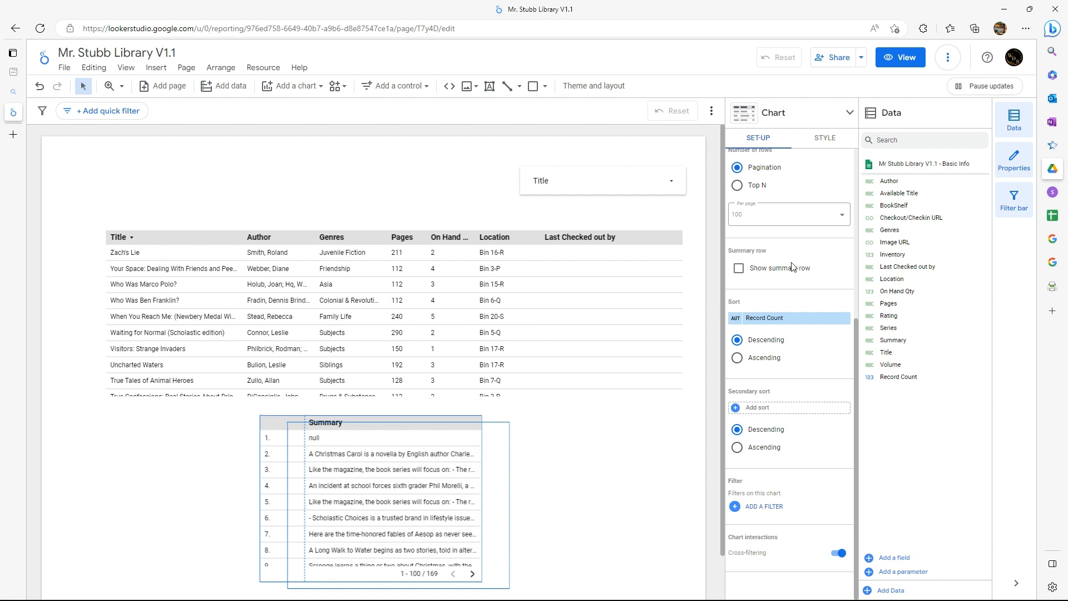
Set the Summary table to show missing data as blank and turn off its row numbers
{"action": "left_click", "coordinate": [823, 139]}
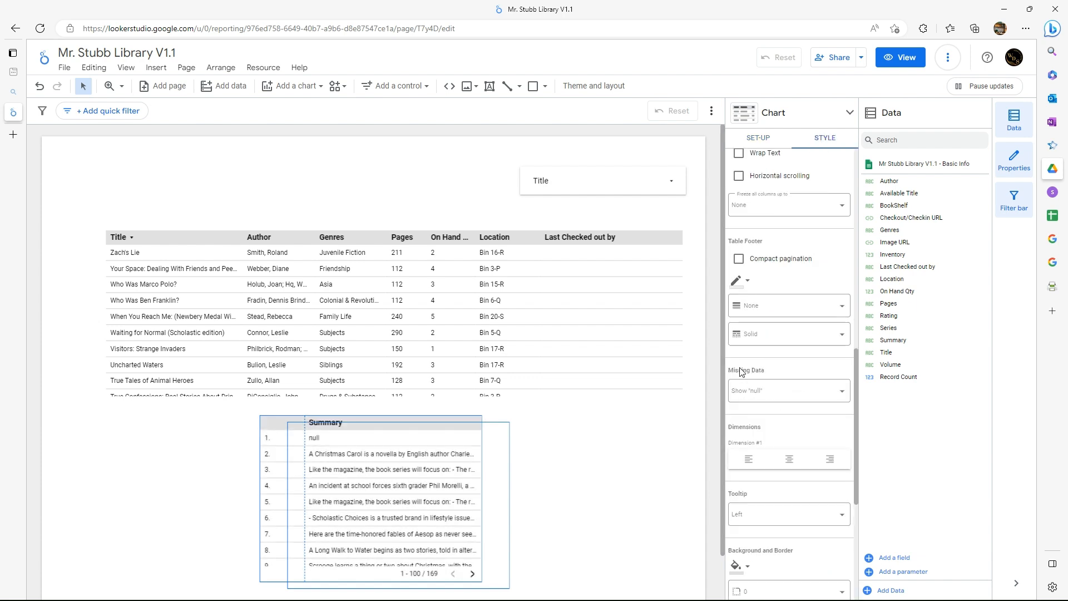
{"action": "left_click", "coordinate": [768, 395]}
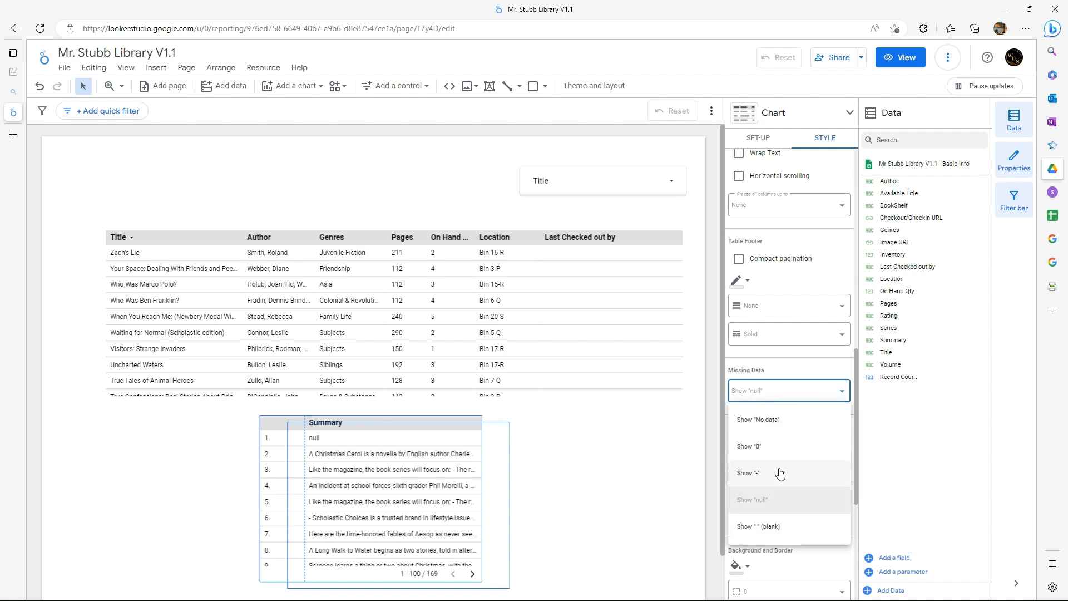
{"action": "left_click", "coordinate": [766, 528]}
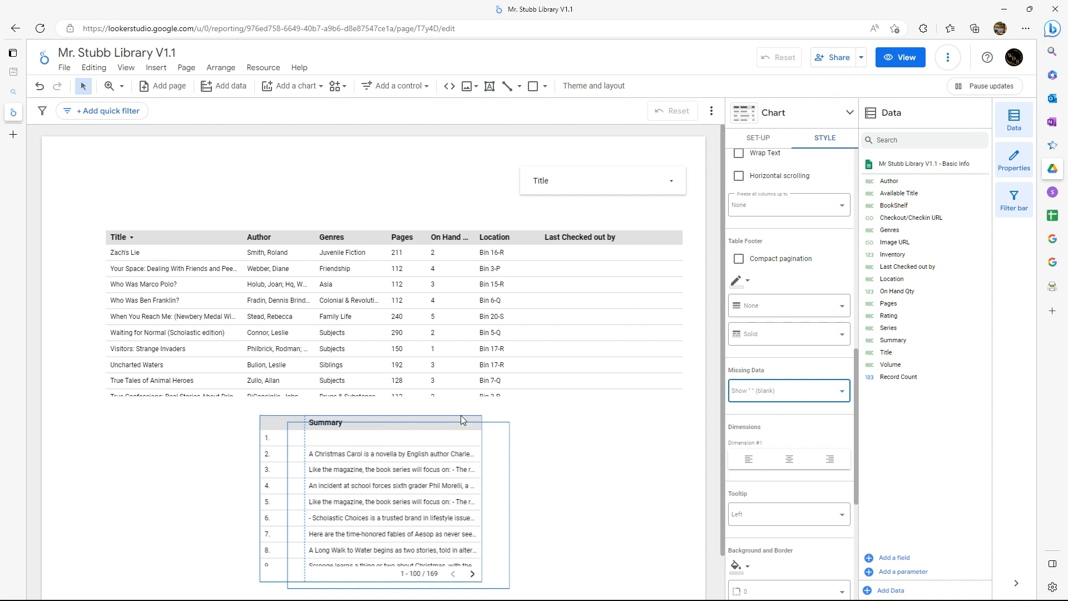
{"action": "scroll", "coordinate": [812, 422], "scroll_direction": "up", "scroll_amount": 5}
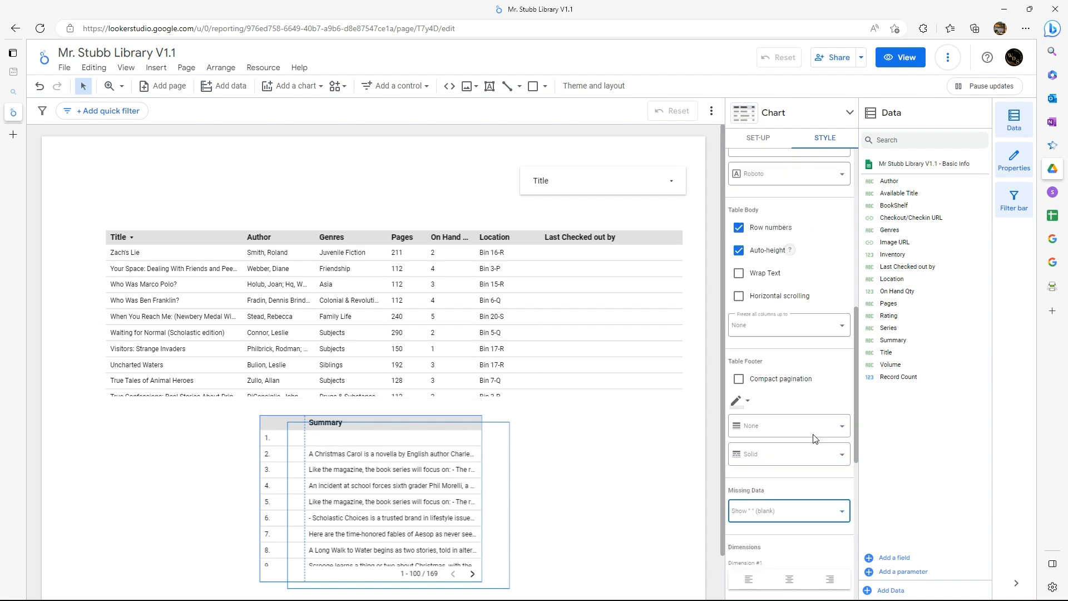
{"action": "scroll", "coordinate": [790, 418], "scroll_direction": "down", "scroll_amount": 5}
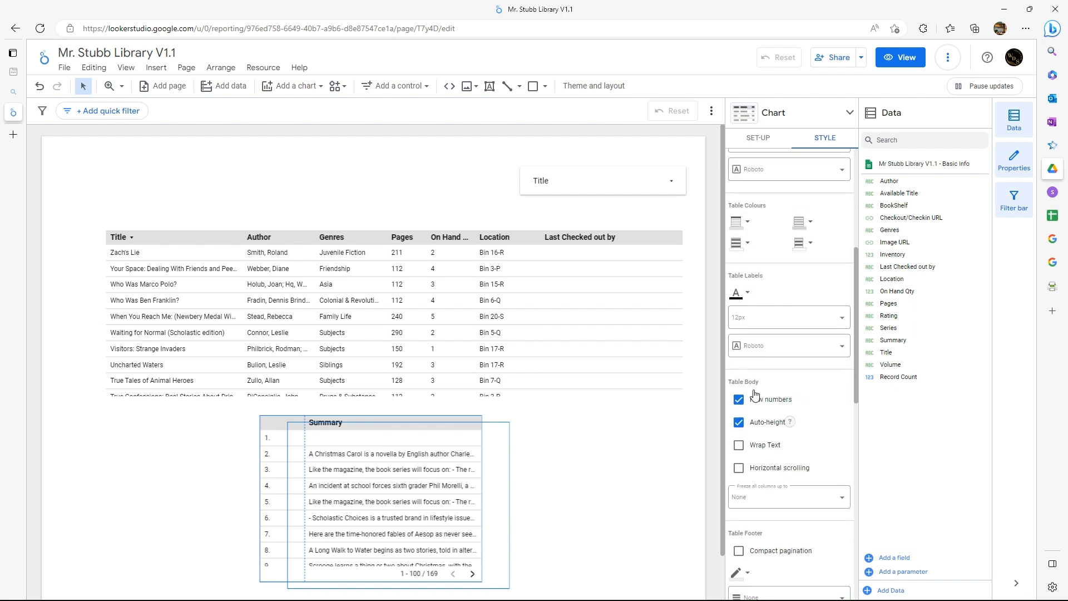
{"action": "left_click", "coordinate": [739, 400]}
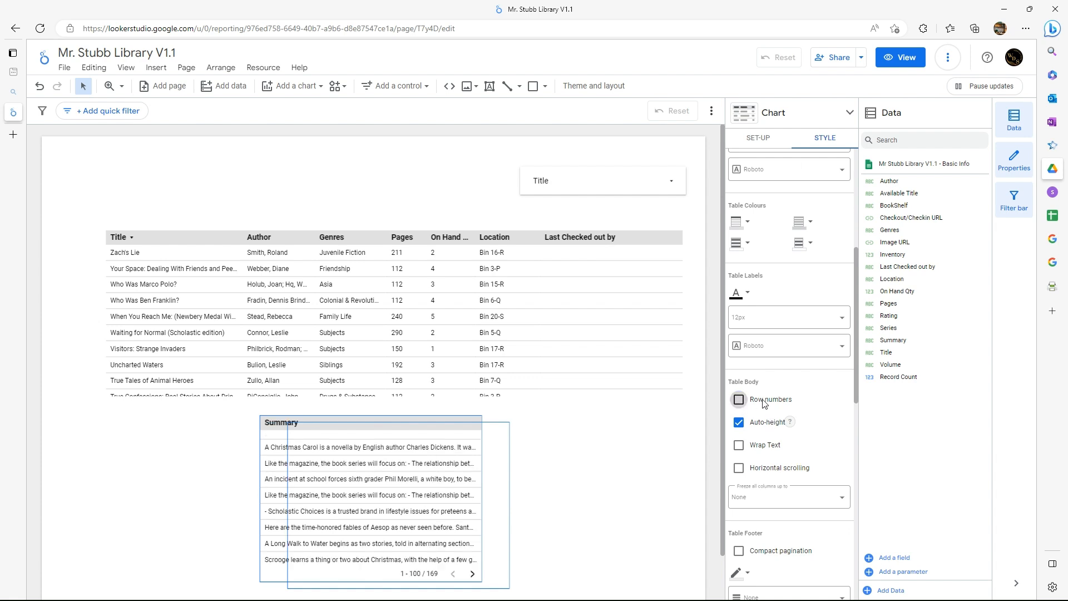
Switch the Summary table's number of rows from Pagination to Top N
{"action": "left_click", "coordinate": [758, 139]}
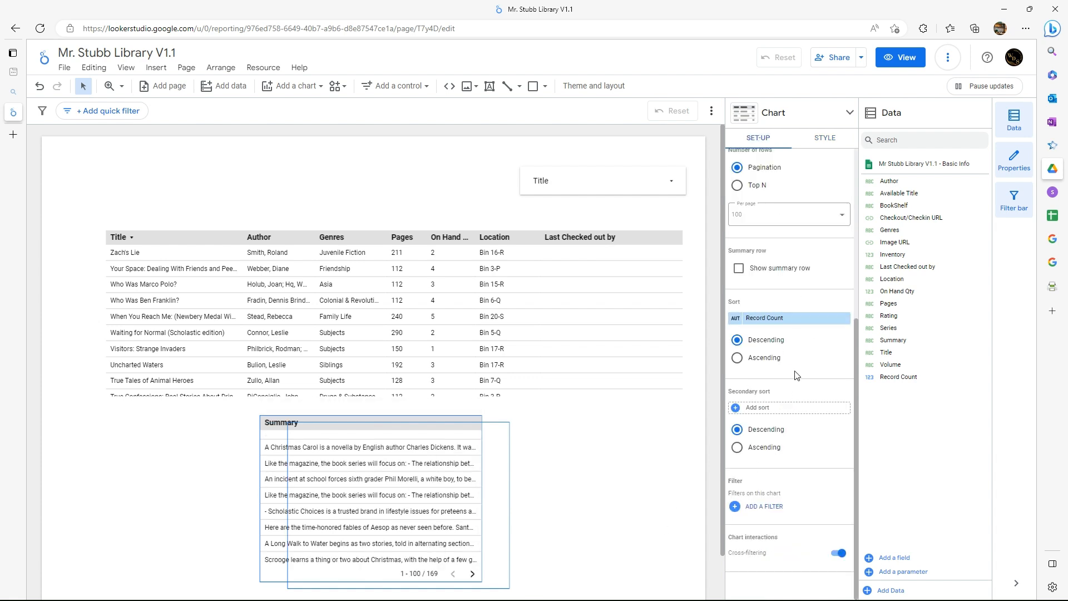
{"action": "scroll", "coordinate": [751, 233], "scroll_direction": "up", "scroll_amount": 1}
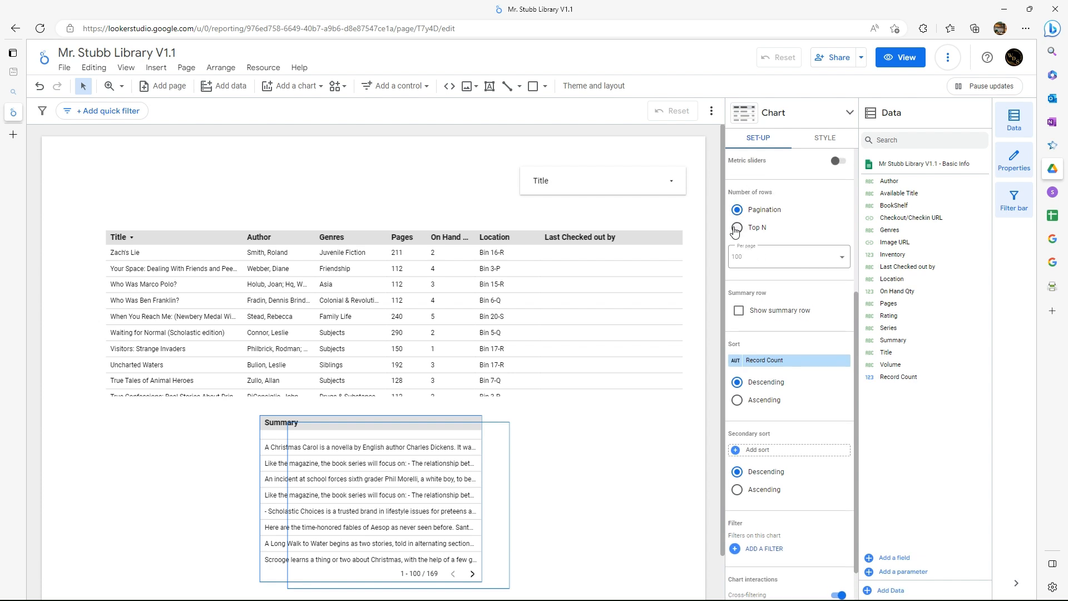
{"action": "left_click", "coordinate": [737, 229]}
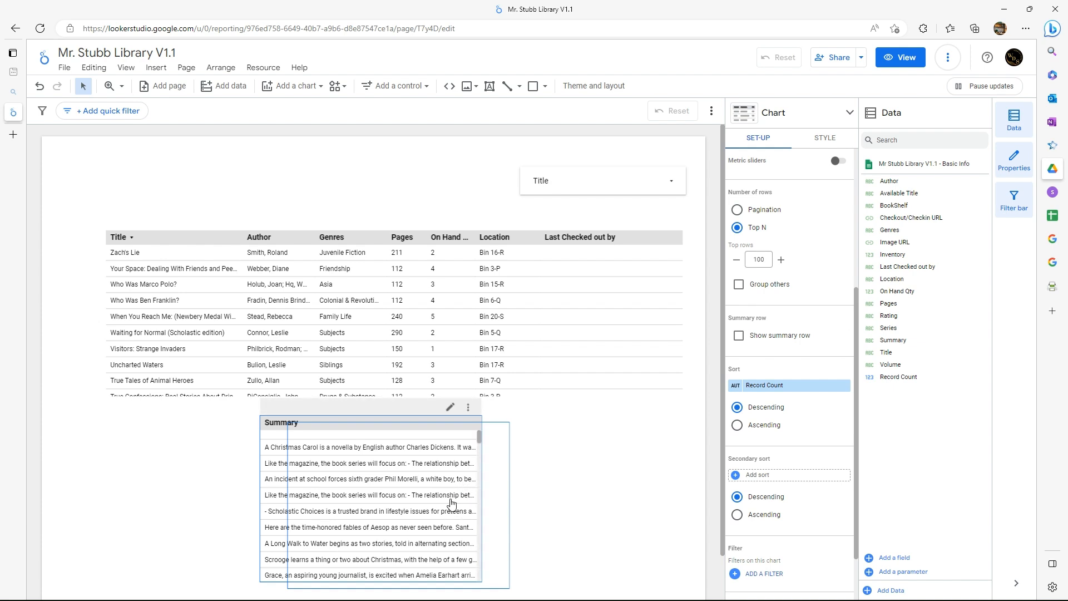
Widen the Summary table to the Title drop-down's right edge and shorten it to the header and about two rows
{"action": "left_click", "coordinate": [356, 462]}
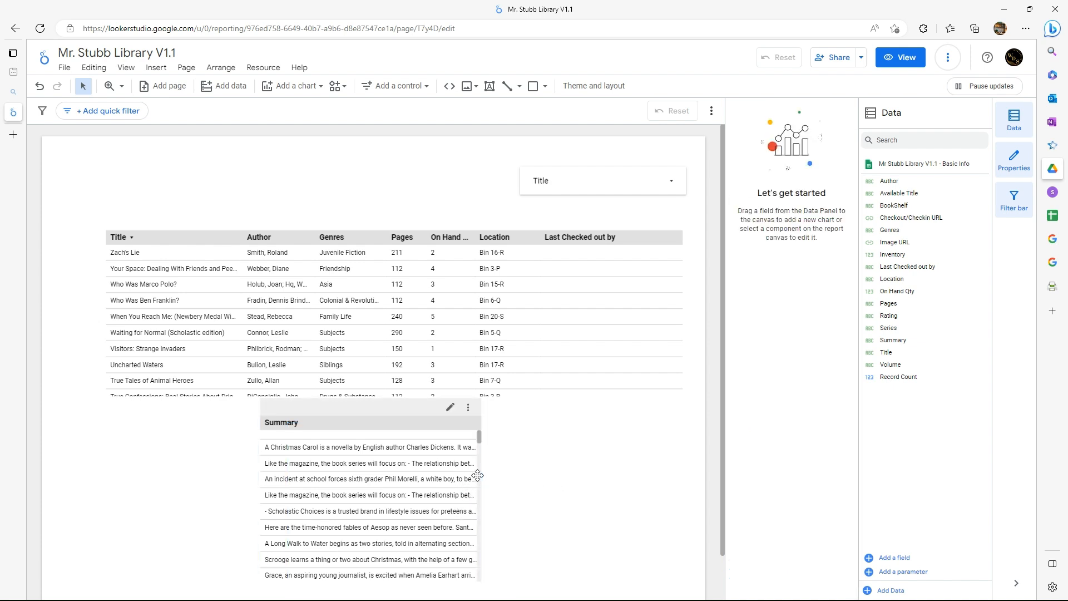
{"action": "left_click", "coordinate": [285, 458]}
{"action": "left_click_drag", "start_coordinate": [482, 500], "coordinate": [695, 488]}
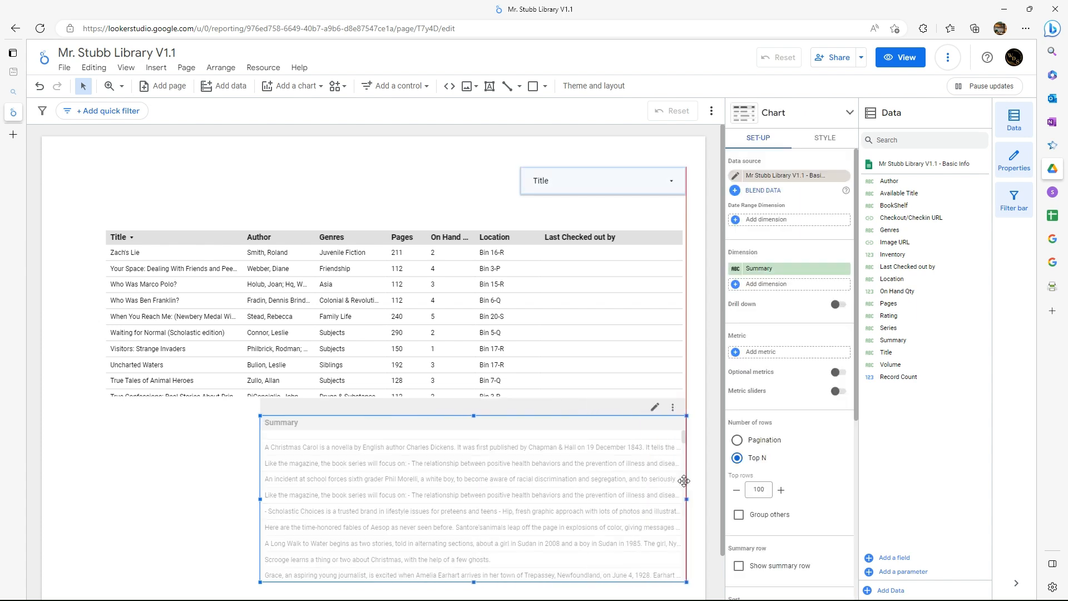
{"action": "left_click_drag", "start_coordinate": [479, 584], "coordinate": [465, 460]}
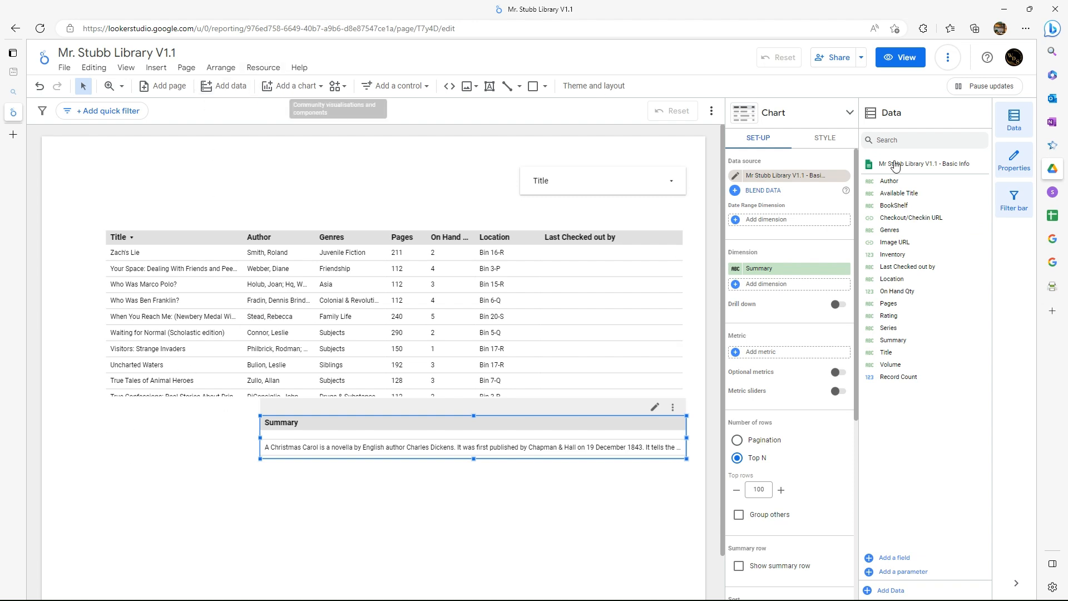
Open the Mr Stubb Library V1.1 - Basic Info data source for editing and rename its Image URL field as Book Cover
{"action": "left_click", "coordinate": [252, 73]}
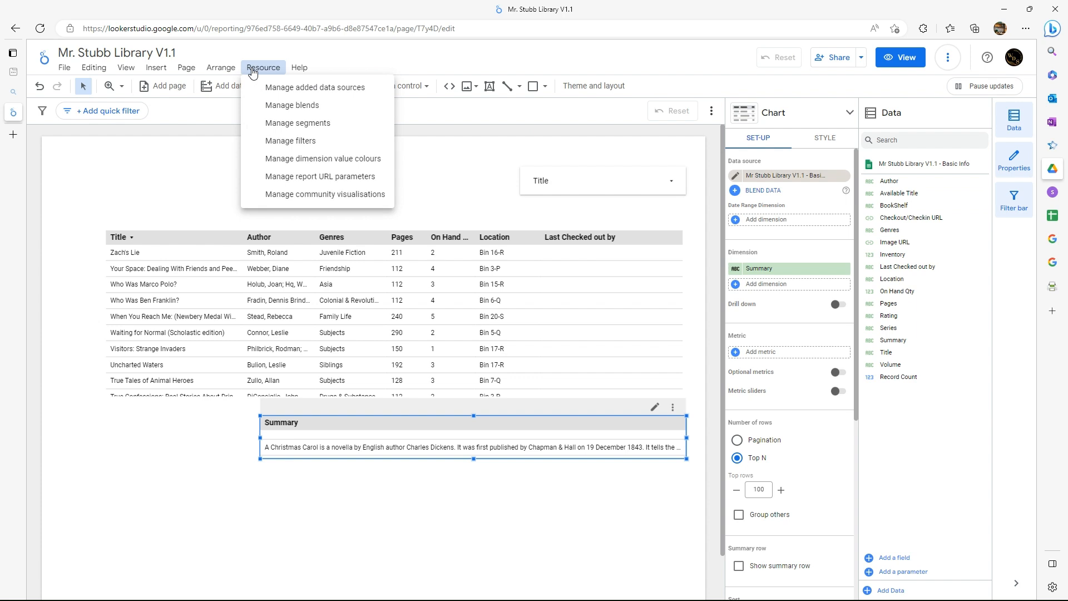
{"action": "left_click", "coordinate": [301, 94]}
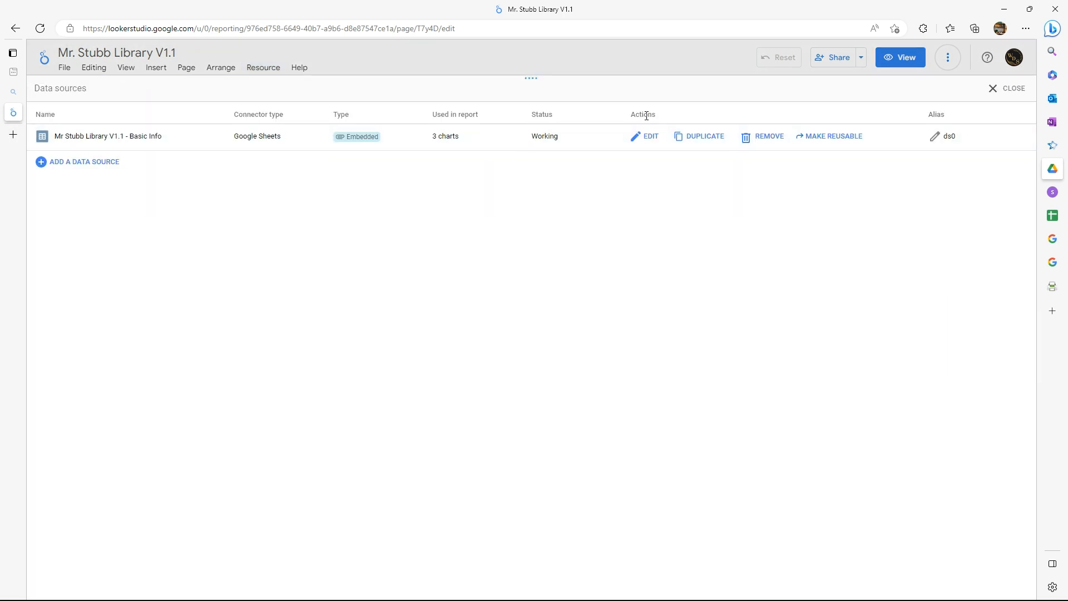
{"action": "left_click", "coordinate": [648, 138]}
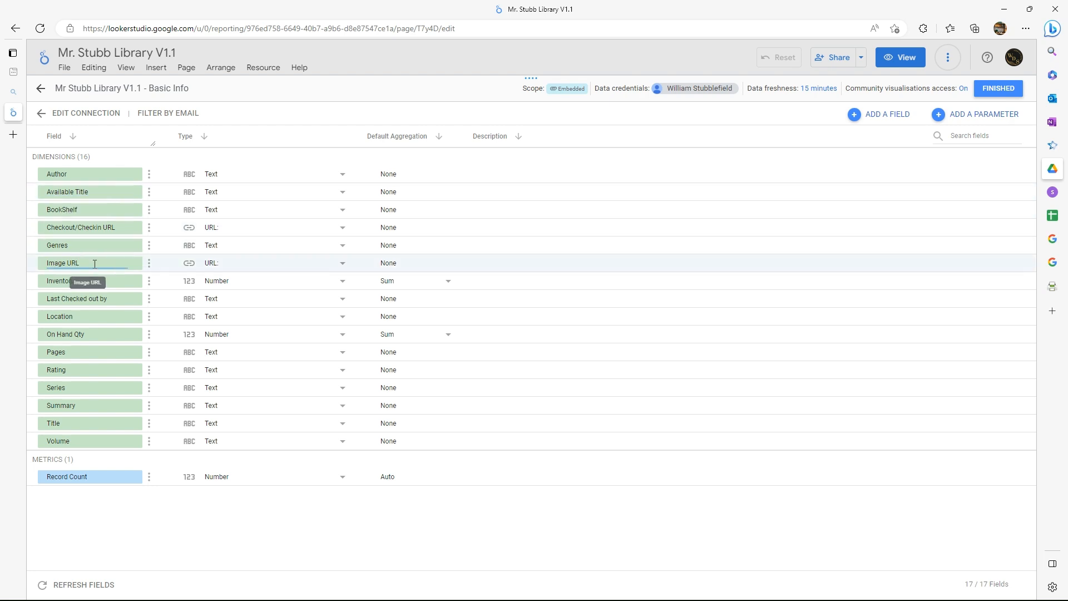
{"action": "mouse_move", "coordinate": [5, 273]}
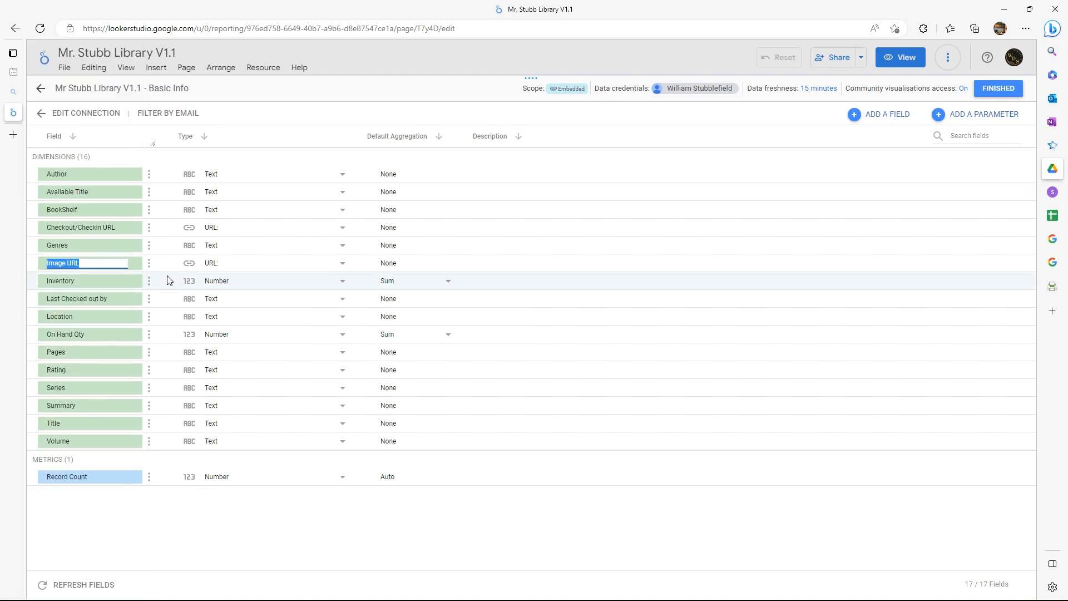
{"action": "type", "text": "Book Cover"}
Change the Book Cover field's type to Image, finish editing the data source and return to the report
{"action": "left_click", "coordinate": [238, 267]}
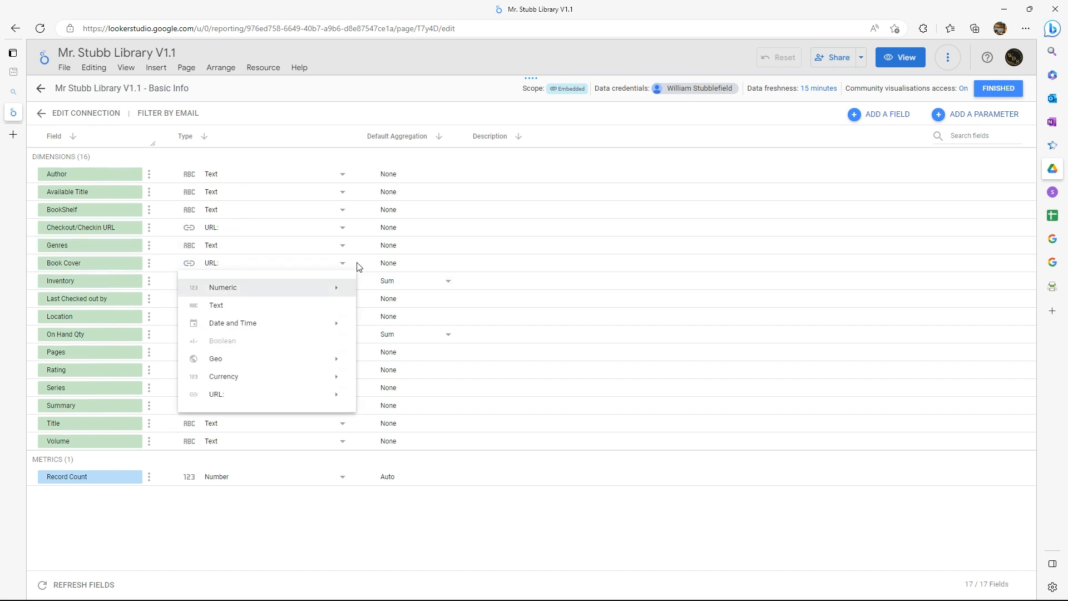
{"action": "left_click", "coordinate": [220, 335]}
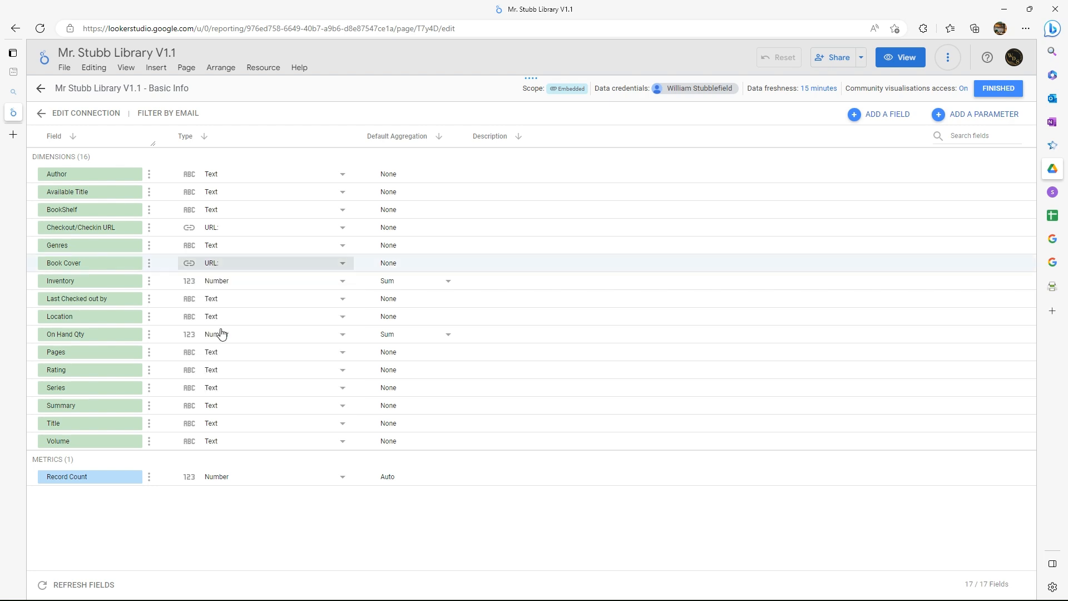
{"action": "left_click", "coordinate": [229, 264]}
{"action": "mouse_move", "coordinate": [217, 397]}
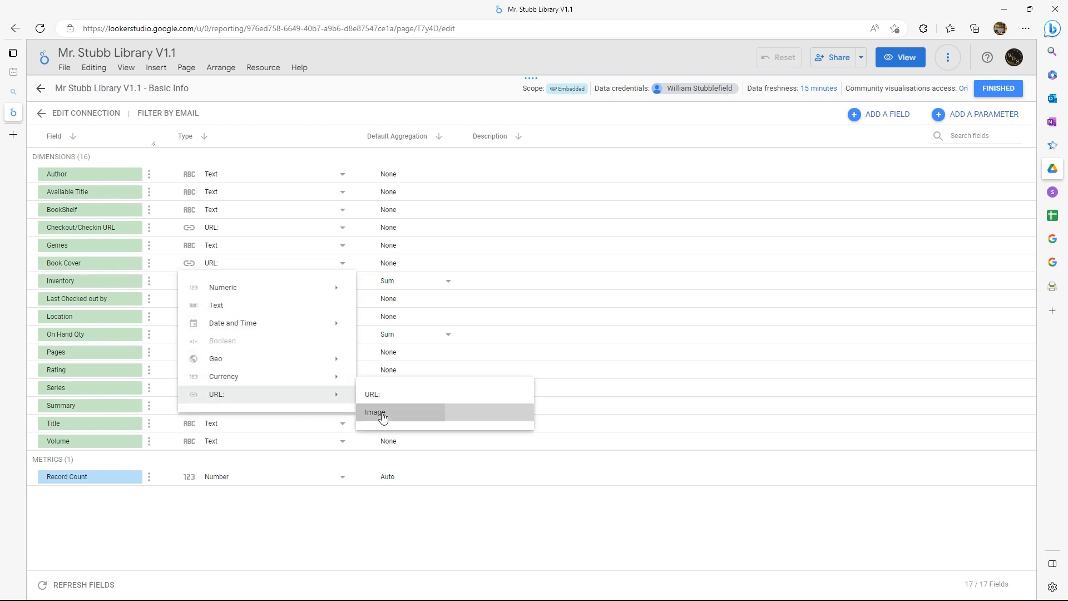
{"action": "left_click", "coordinate": [418, 416]}
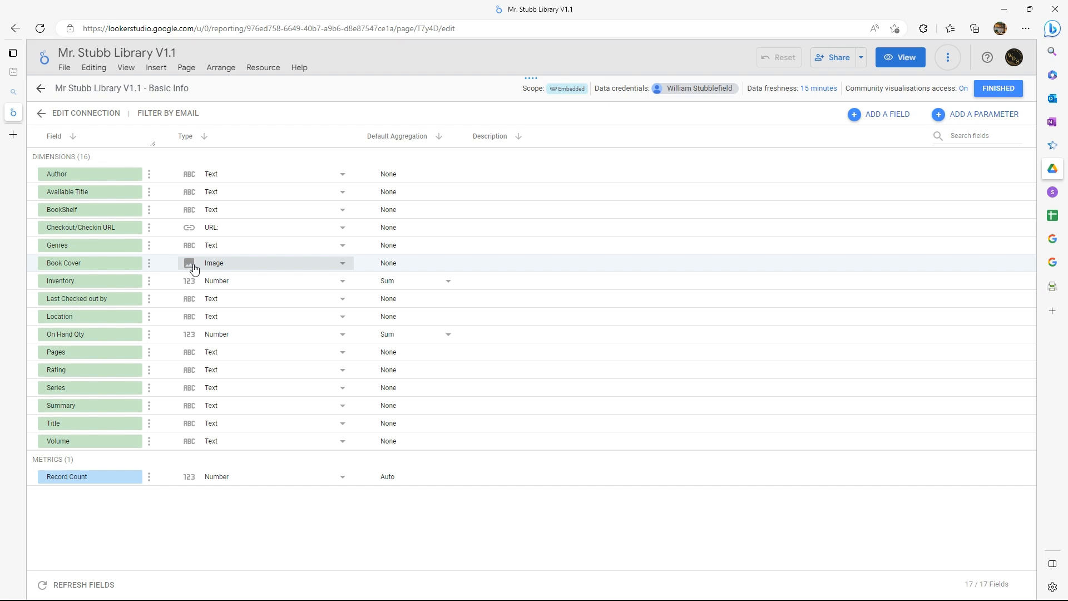
{"action": "left_click", "coordinate": [1001, 92]}
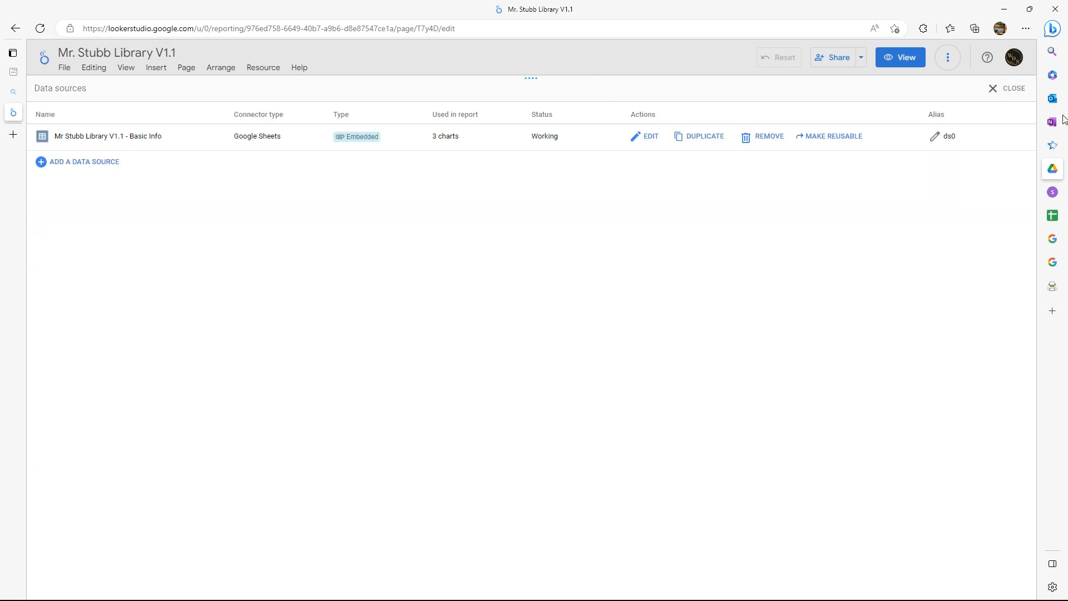
{"action": "left_click", "coordinate": [994, 88]}
Create a separate table from the Book Cover field on the canvas below the book details table
{"action": "left_click_drag", "start_coordinate": [915, 230], "coordinate": [918, 267]}
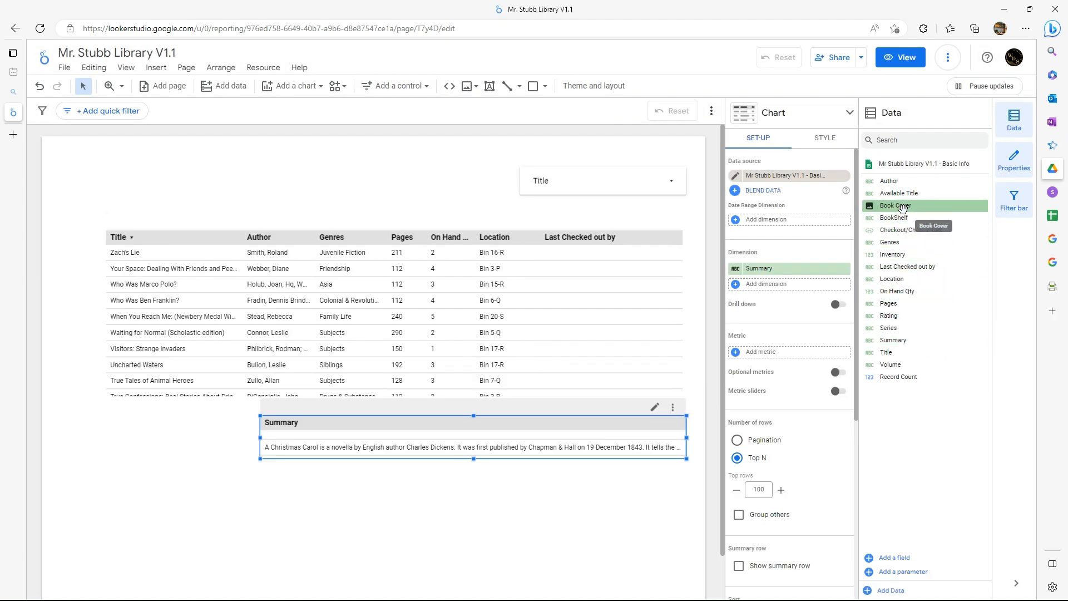
{"action": "left_click_drag", "start_coordinate": [894, 218], "coordinate": [99, 430]}
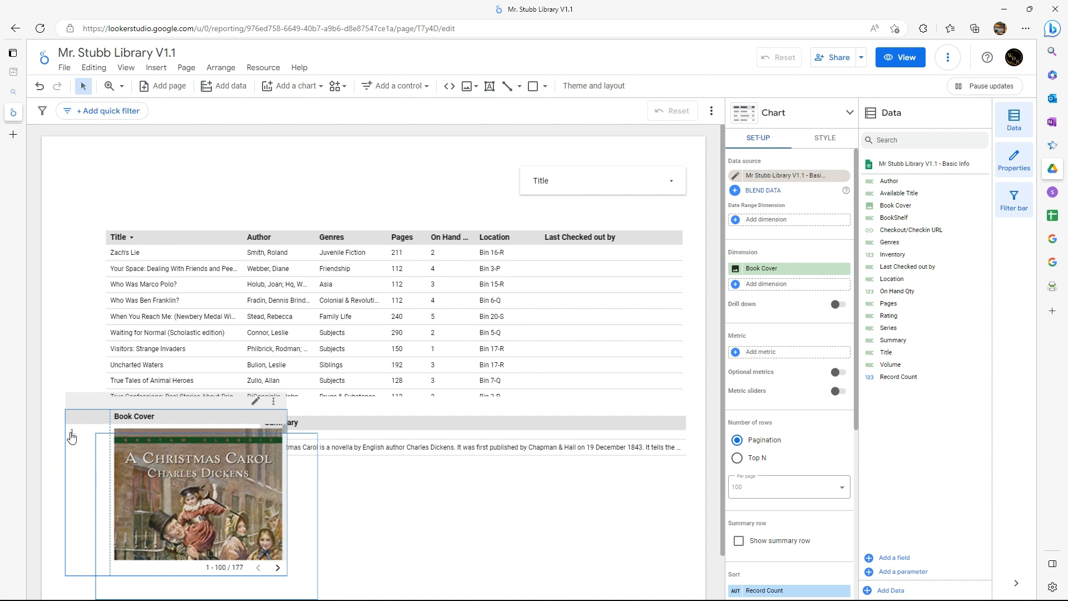
Turn off the Book Cover table's row numbers and switch its number of rows from Pagination to Top N
{"action": "left_click", "coordinate": [823, 139]}
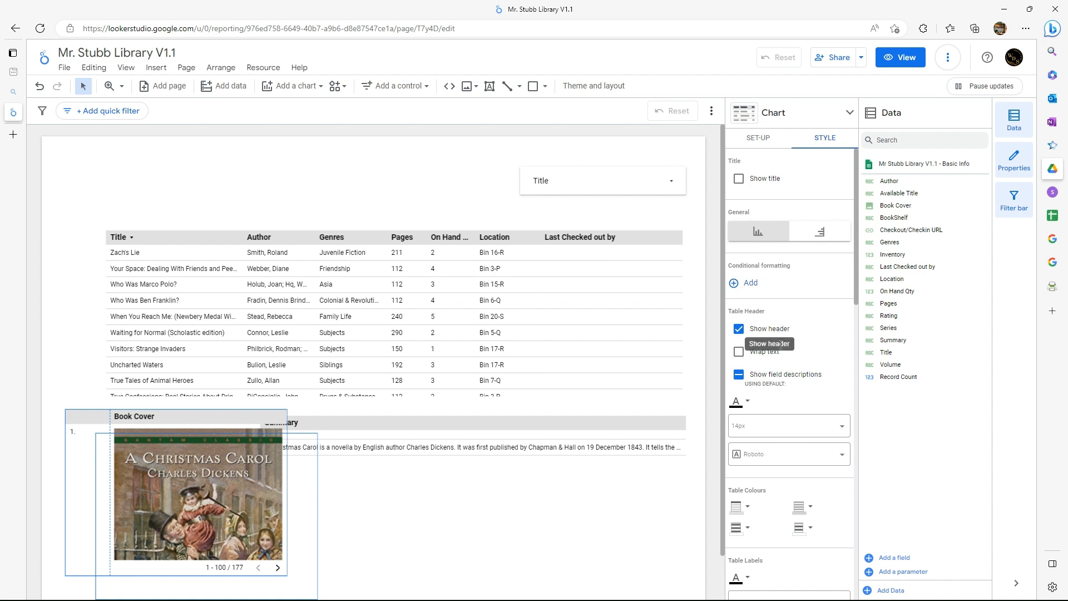
{"action": "scroll", "coordinate": [780, 344], "scroll_direction": "down", "scroll_amount": 5}
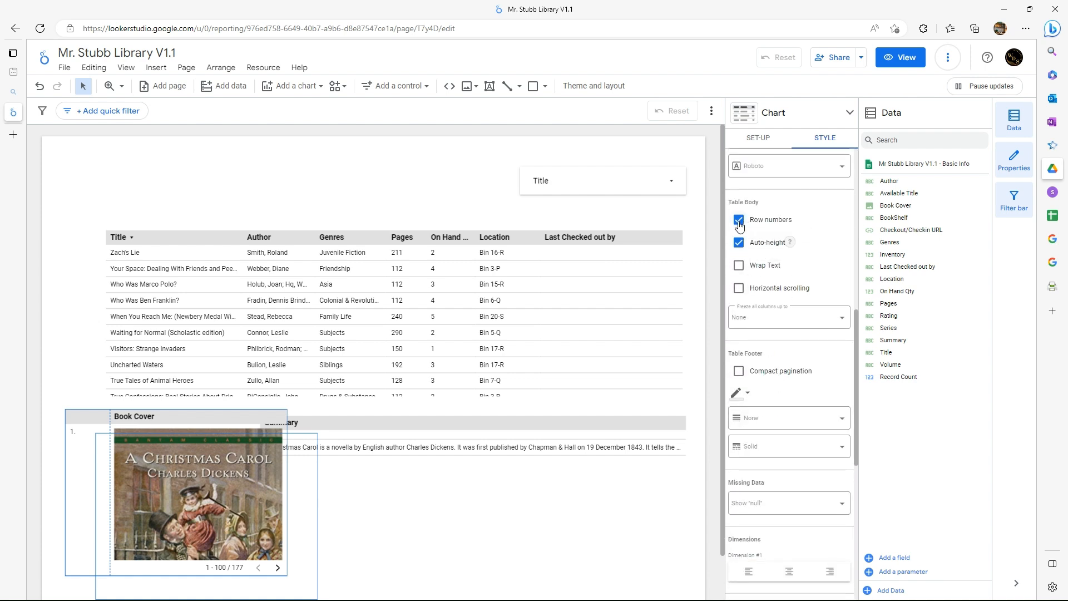
{"action": "left_click", "coordinate": [738, 224]}
{"action": "left_click", "coordinate": [758, 139]}
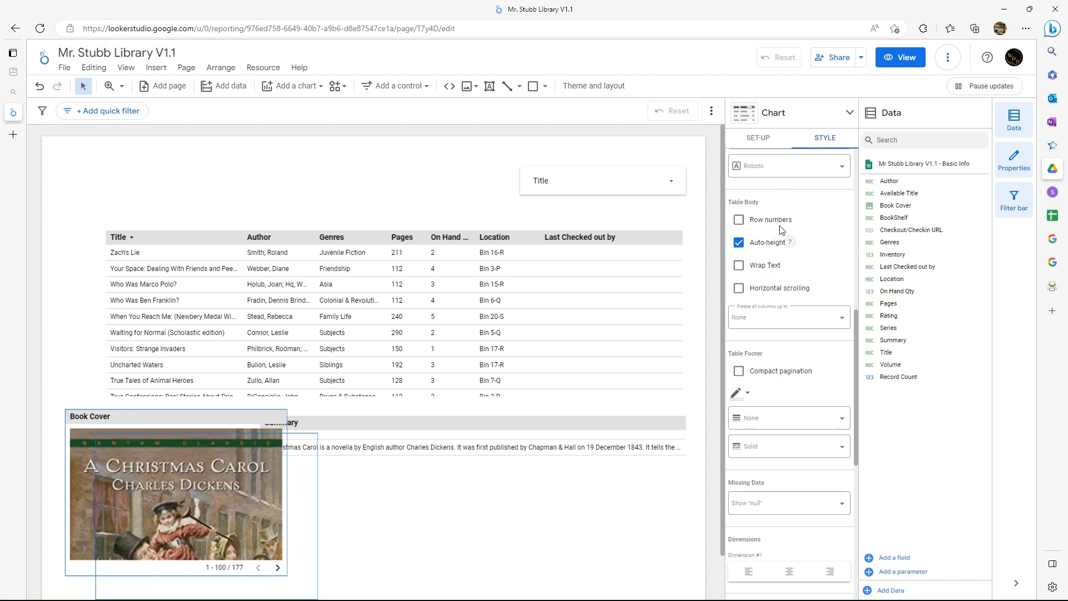
{"action": "left_click", "coordinate": [737, 184]}
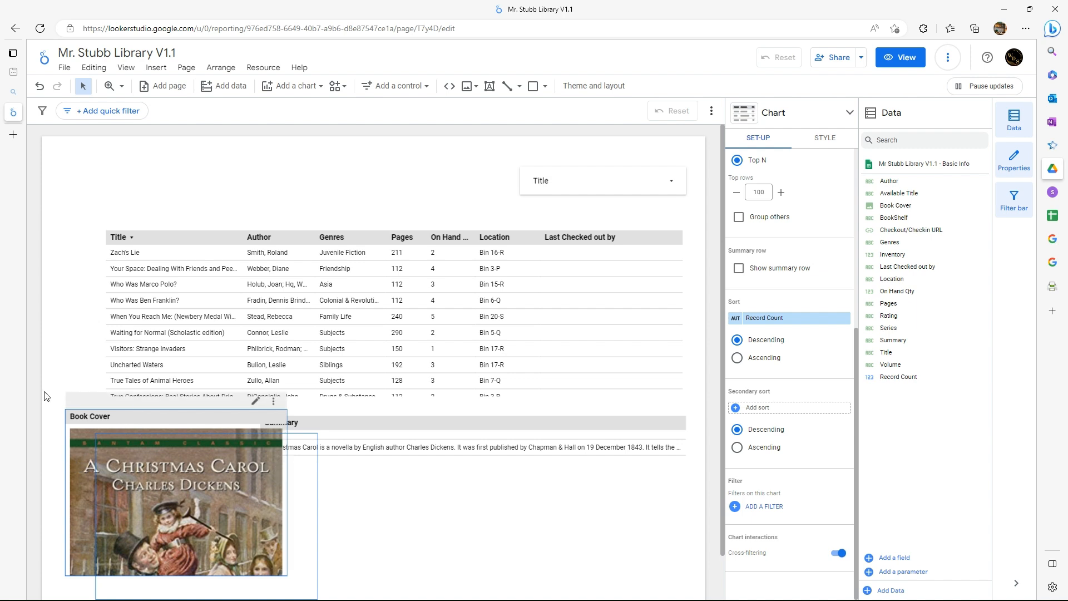
Place the Book Cover table beside the Summary table, under the book details table, and resize it to fit one whole cover
{"action": "left_click_drag", "start_coordinate": [107, 415], "coordinate": [105, 425]}
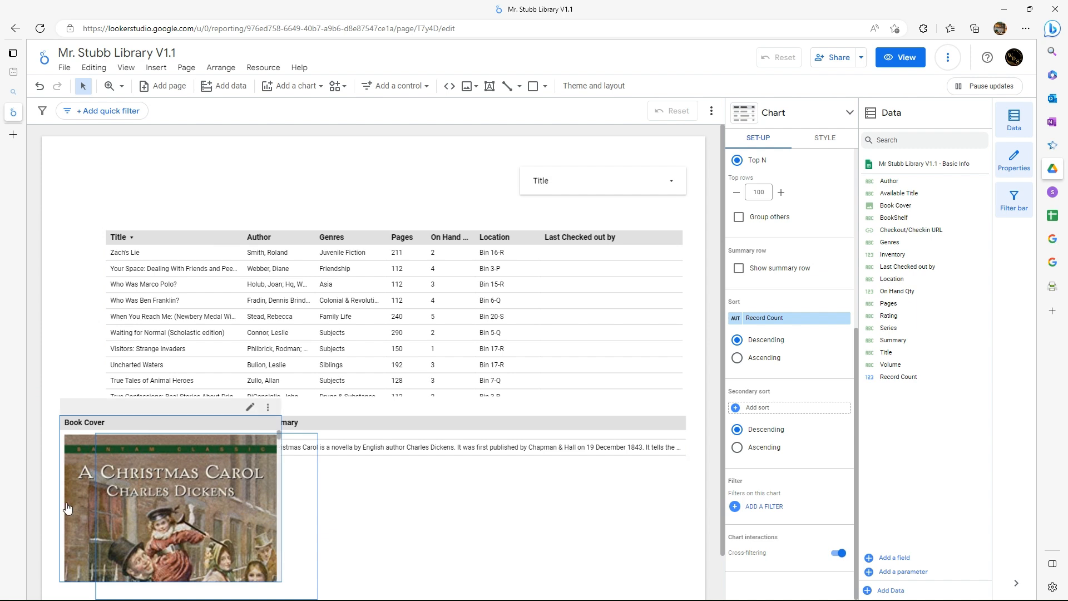
{"action": "left_click_drag", "start_coordinate": [70, 520], "coordinate": [62, 479]}
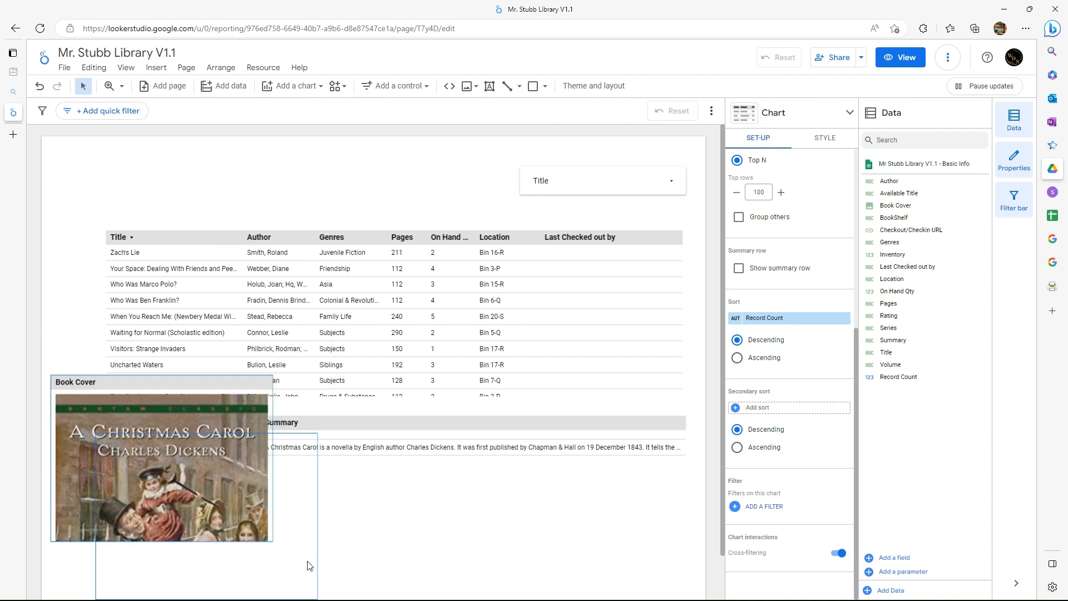
{"action": "left_click", "coordinate": [270, 538]}
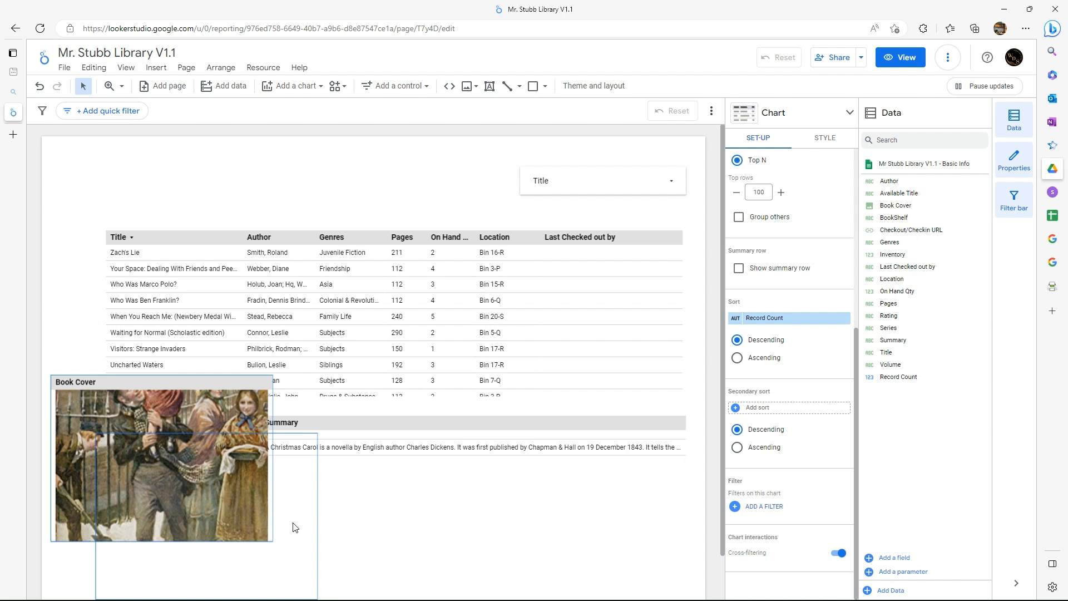
{"action": "left_click_drag", "start_coordinate": [68, 498], "coordinate": [73, 529]}
{"action": "left_click", "coordinate": [38, 506]}
{"action": "left_click", "coordinate": [69, 451]}
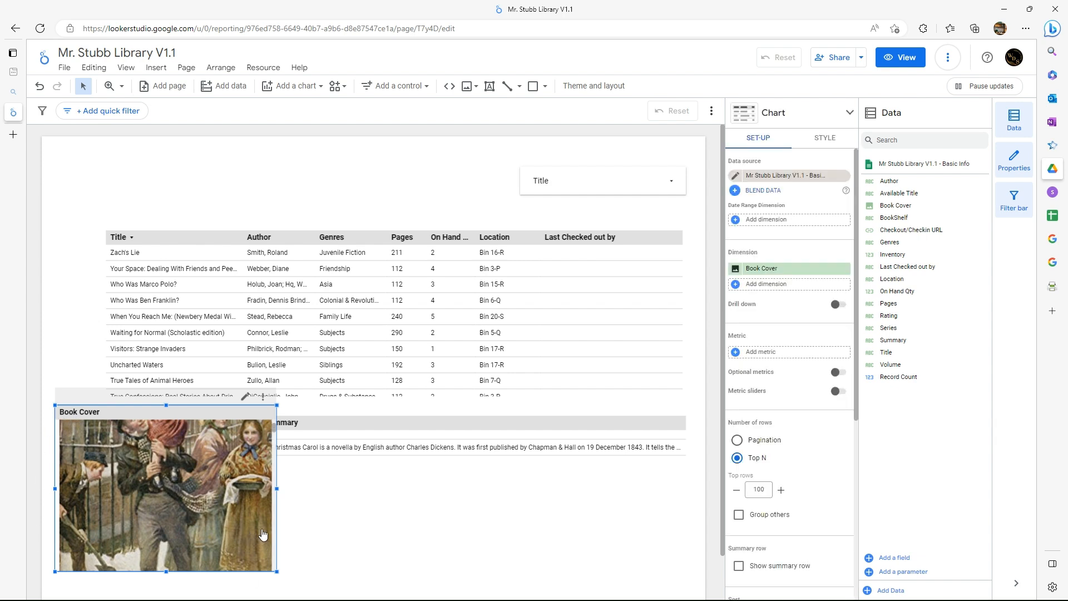
{"action": "left_click_drag", "start_coordinate": [275, 489], "coordinate": [202, 512]}
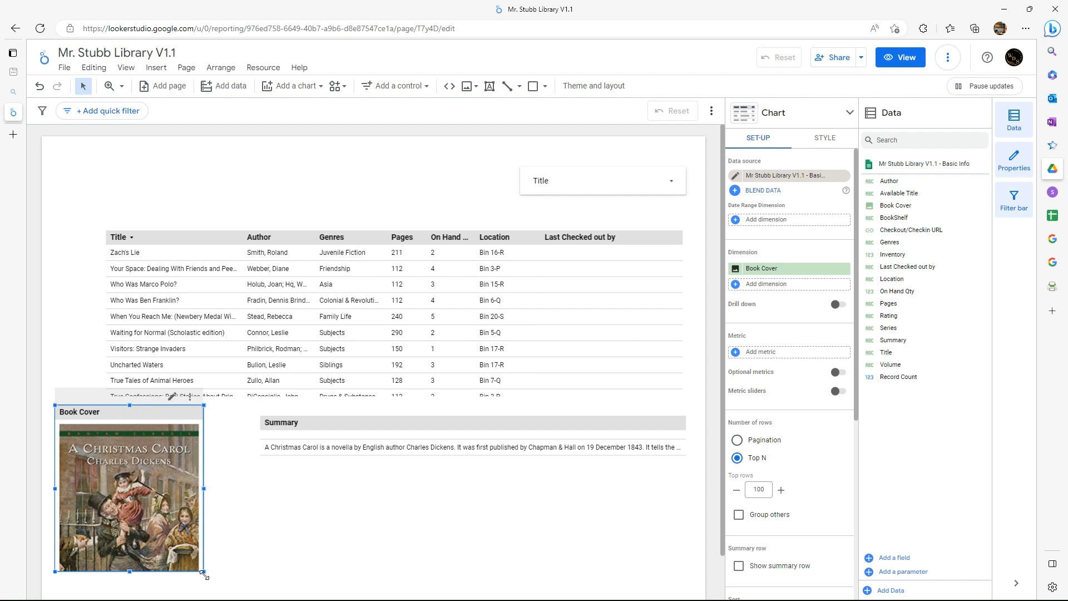
{"action": "left_click_drag", "start_coordinate": [203, 488], "coordinate": [151, 520]}
{"action": "left_click_drag", "start_coordinate": [191, 576], "coordinate": [210, 595]}
{"action": "left_click_drag", "start_coordinate": [206, 501], "coordinate": [183, 509]}
{"action": "scroll", "coordinate": [146, 504], "scroll_direction": "up", "scroll_amount": 5}
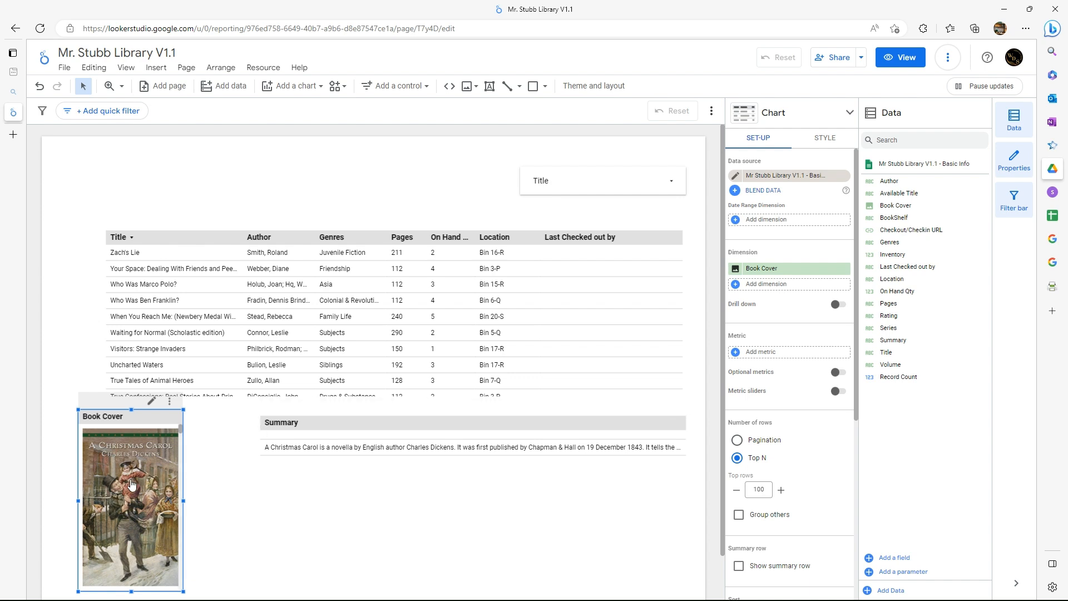
{"action": "left_click", "coordinate": [227, 509]}
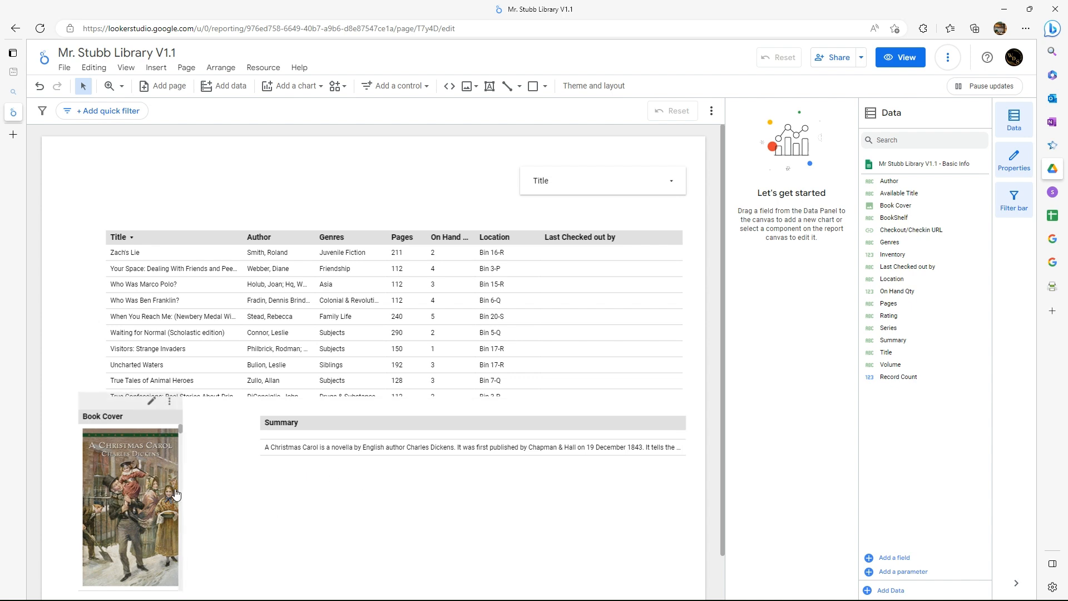
Add a button control below the Summary table, about a quarter of the table's width
{"action": "scroll", "coordinate": [302, 467], "scroll_direction": "down", "scroll_amount": 1}
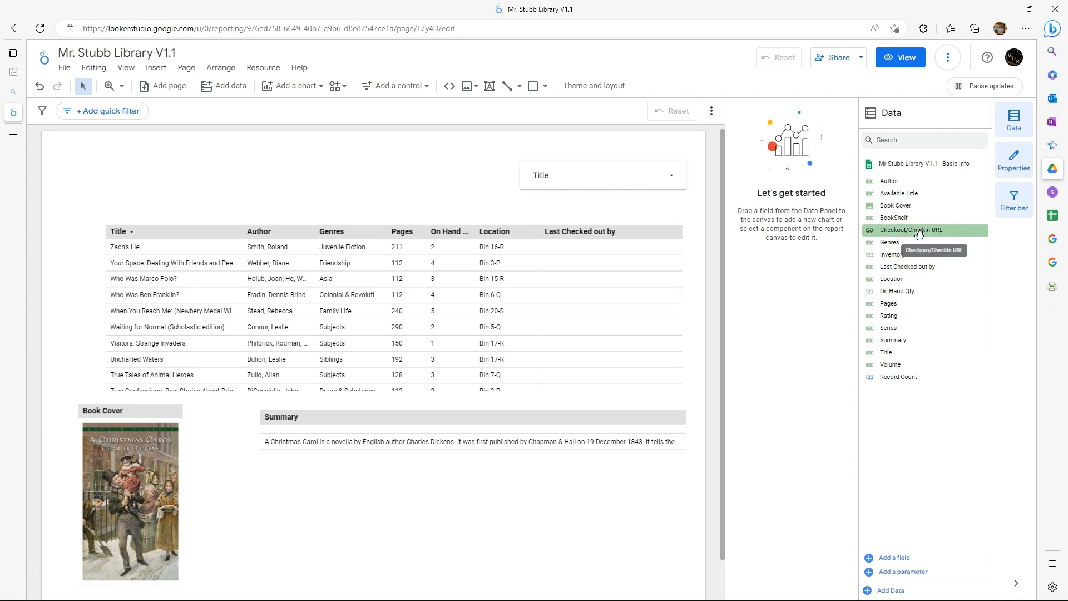
{"action": "left_click", "coordinate": [423, 89]}
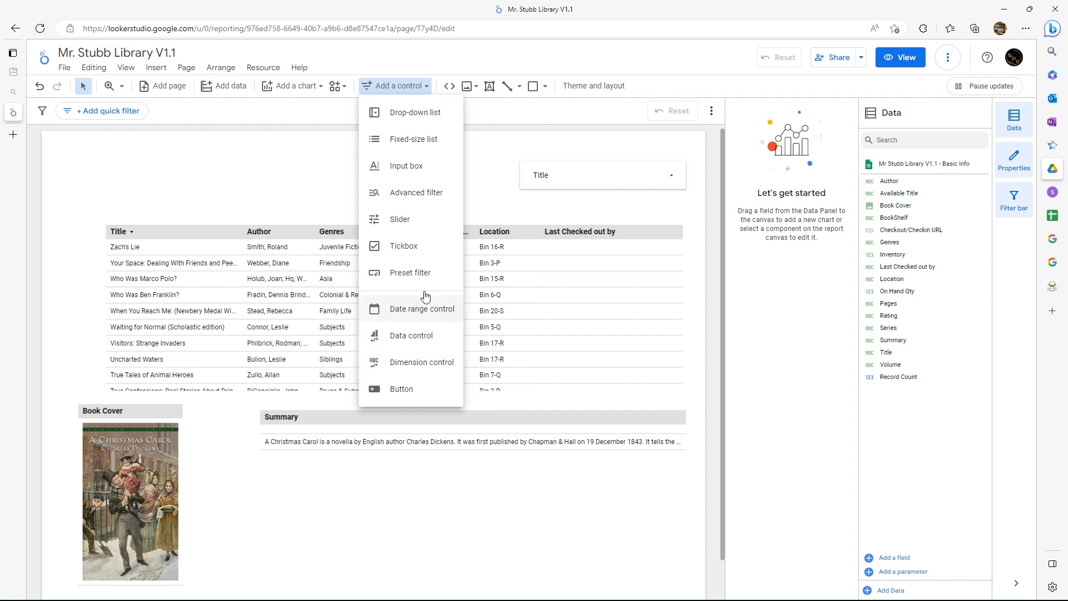
{"action": "left_click", "coordinate": [403, 391]}
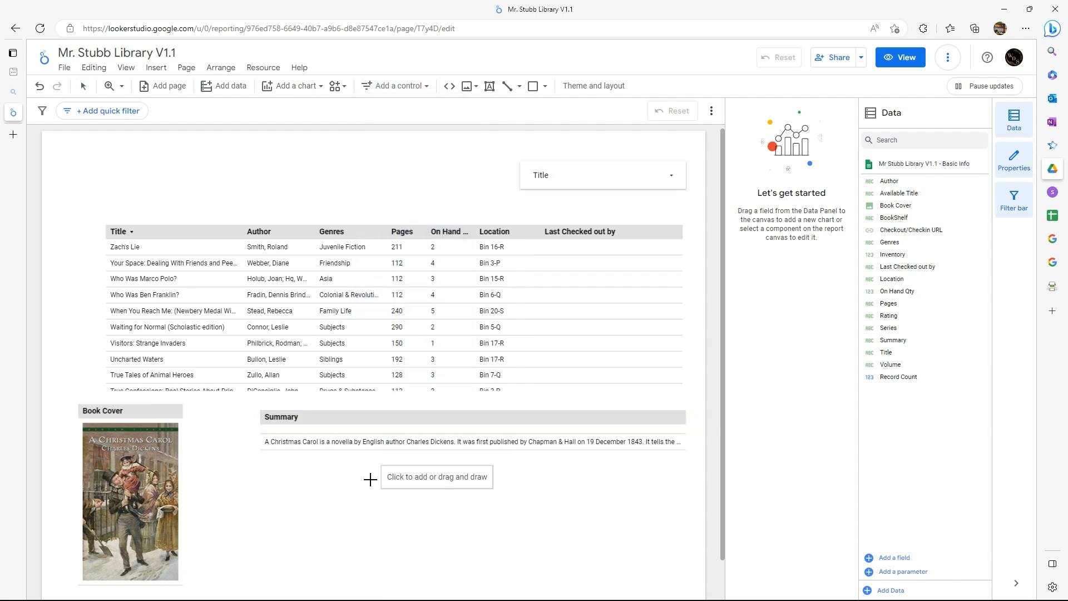
{"action": "key", "text": "Escape"}
{"action": "left_click_drag", "start_coordinate": [315, 502], "coordinate": [426, 530]}
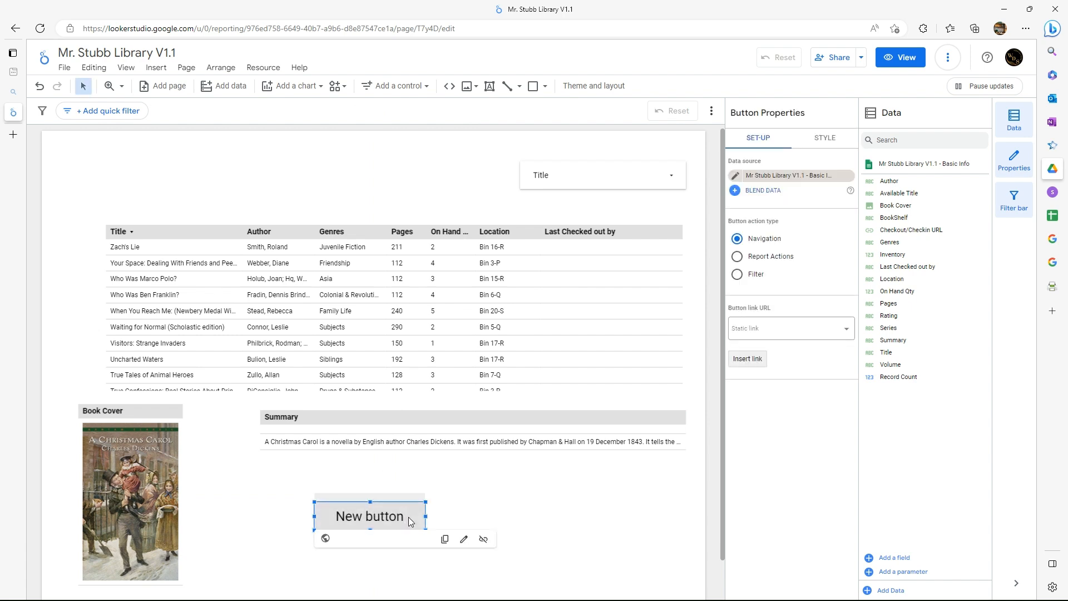
Label the new button "Checkout/Check-in Form" and widen it so the text fits on one line
{"action": "key", "text": "BackSpace"}
{"action": "key", "text": "BackSpace"}
{"action": "key", "text": "BackSpace"}
{"action": "key", "text": "BackSpace"}
{"action": "key", "text": "BackSpace"}
{"action": "key", "text": "BackSpace"}
{"action": "key", "text": "BackSpace"}
{"action": "key", "text": "Home"}
{"action": "key", "text": "Delete"}
{"action": "key", "text": "Delete"}
{"action": "key", "text": "Delete"}
{"action": "type", "text": "Checkout/Check-in Form"}
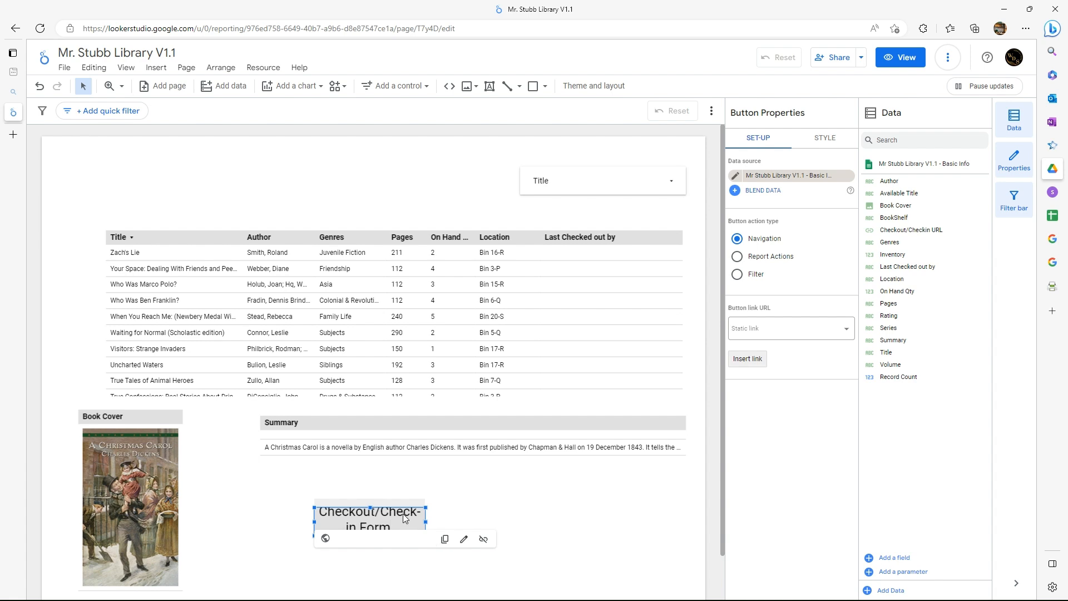
{"action": "left_click", "coordinate": [426, 522]}
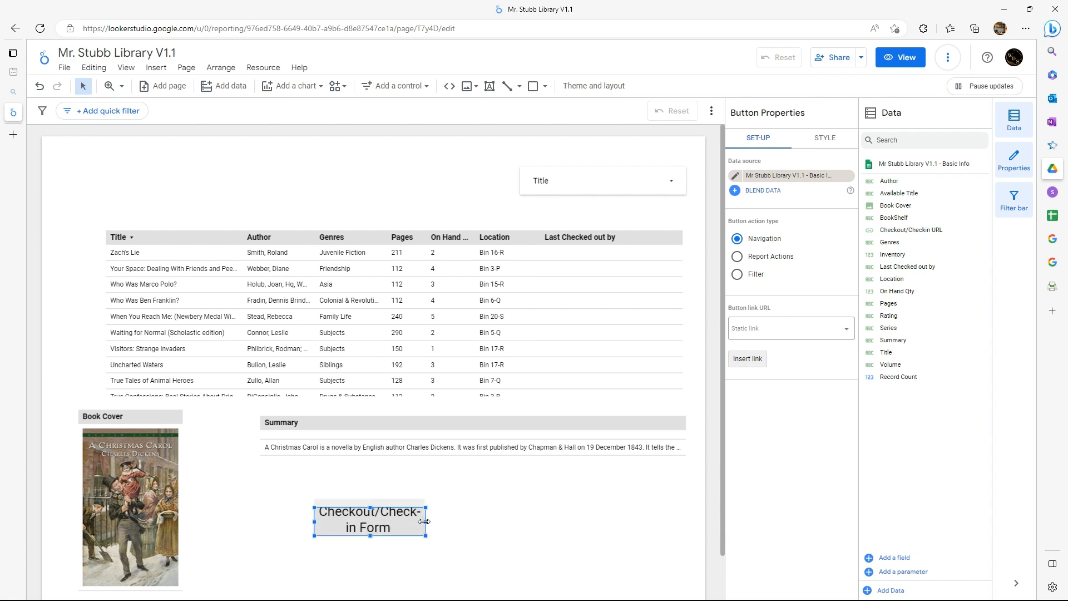
{"action": "left_click_drag", "start_coordinate": [429, 525], "coordinate": [471, 514]}
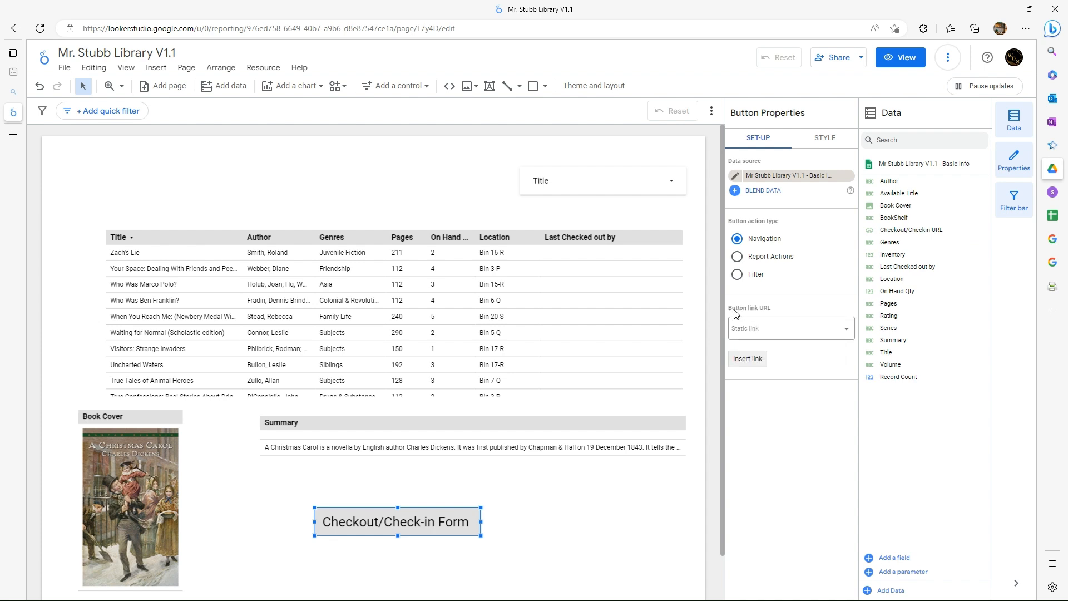
Set the button's link to Dynamic link (from dimension), using Checkout/Checkin URL as the dimension
{"action": "left_click", "coordinate": [760, 331]}
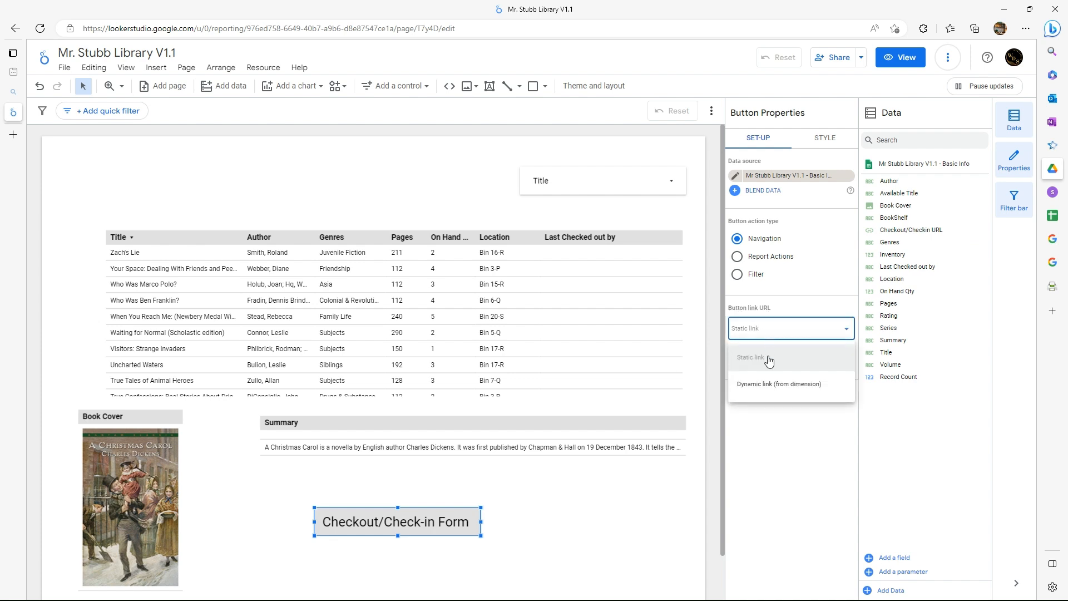
{"action": "left_click", "coordinate": [769, 389]}
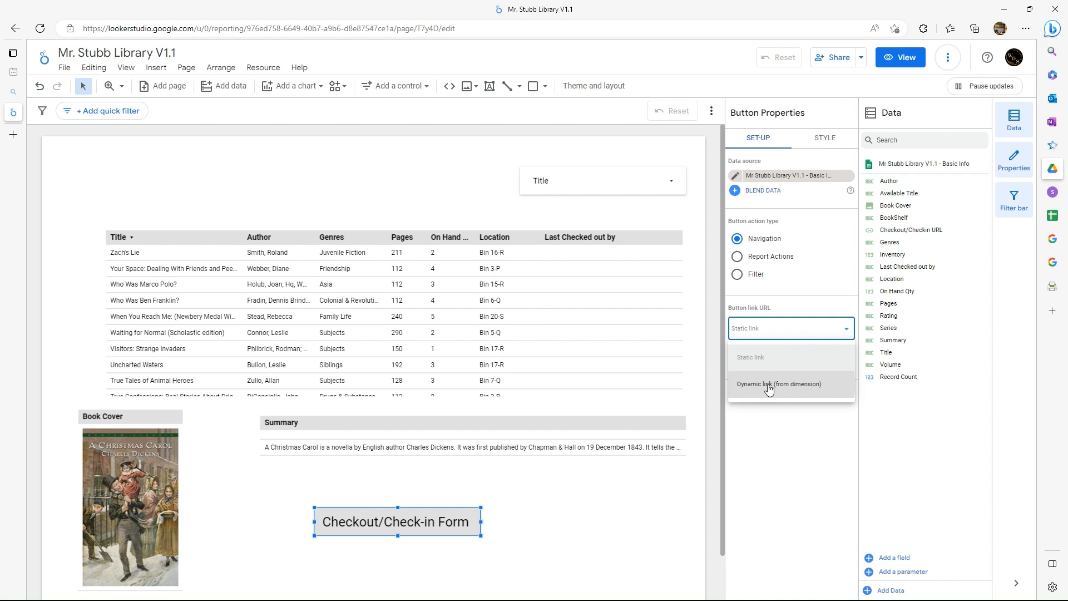
{"action": "left_click", "coordinate": [770, 388]}
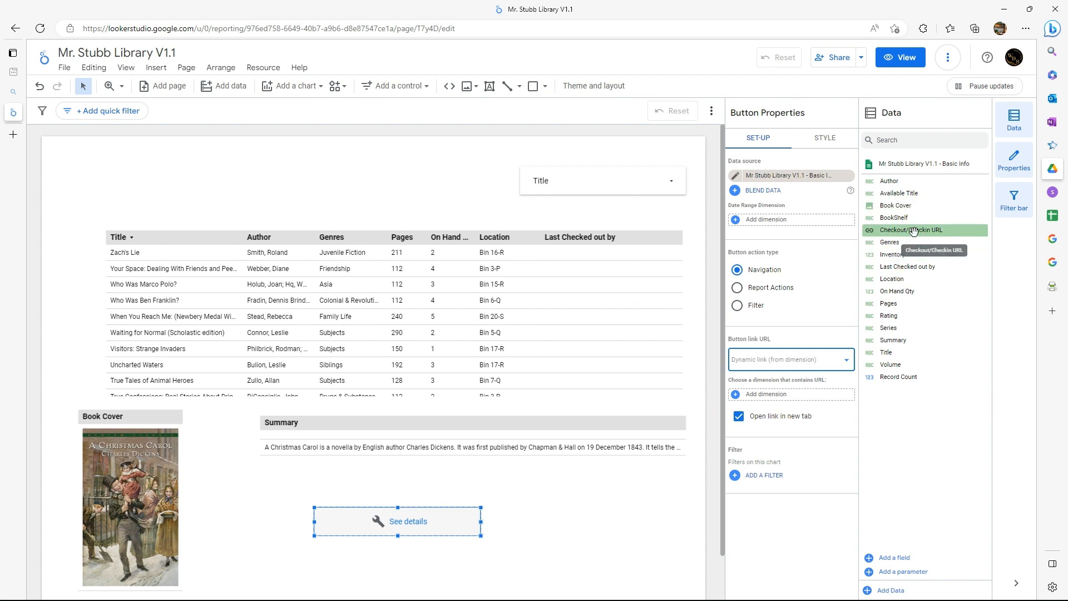
{"action": "left_click_drag", "start_coordinate": [913, 231], "coordinate": [783, 398]}
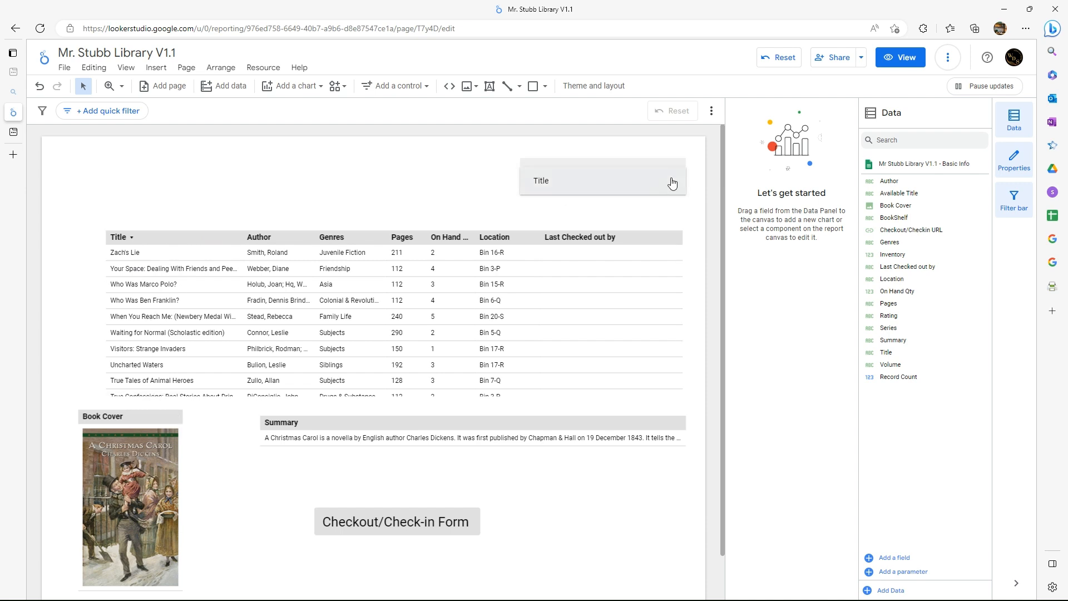
Set the Title drop-down's order to Ascending, with Show top # at 5000
{"action": "left_click", "coordinate": [651, 191]}
{"action": "left_click", "coordinate": [651, 191]}
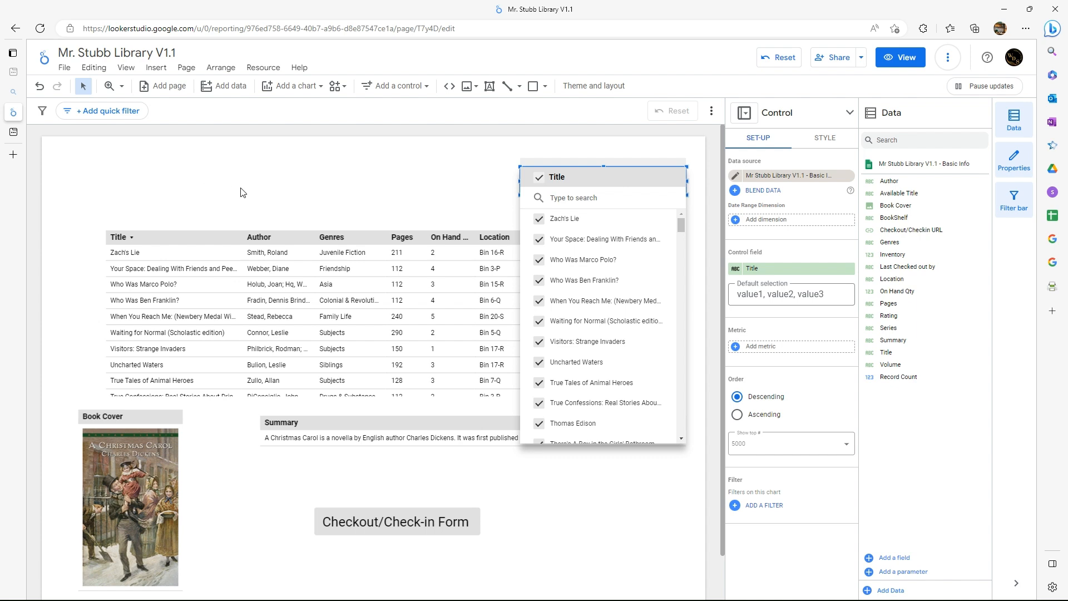
{"action": "left_click", "coordinate": [402, 198]}
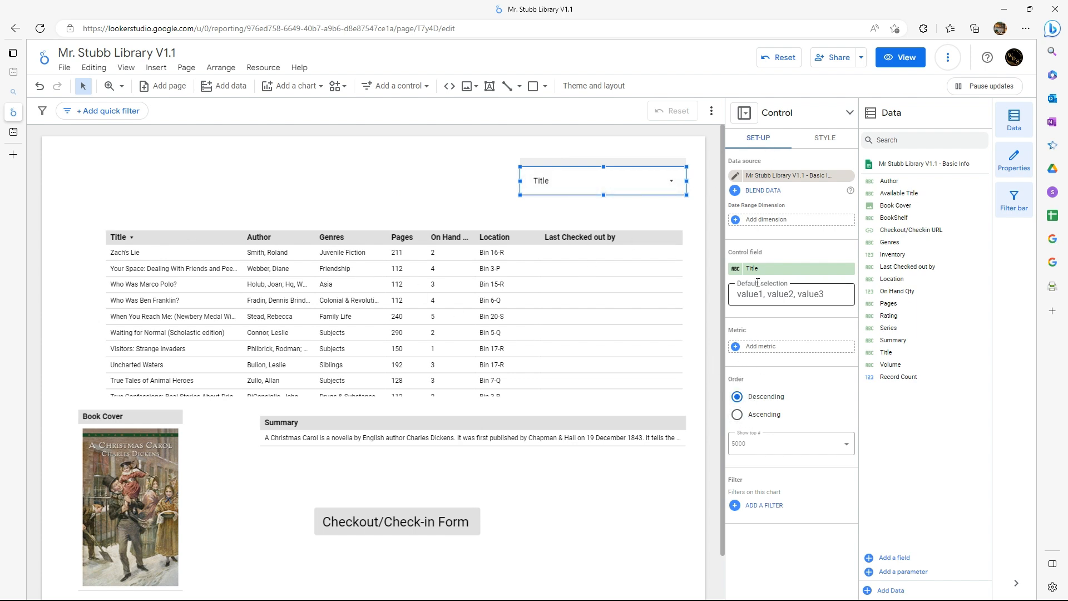
{"action": "left_click", "coordinate": [737, 415]}
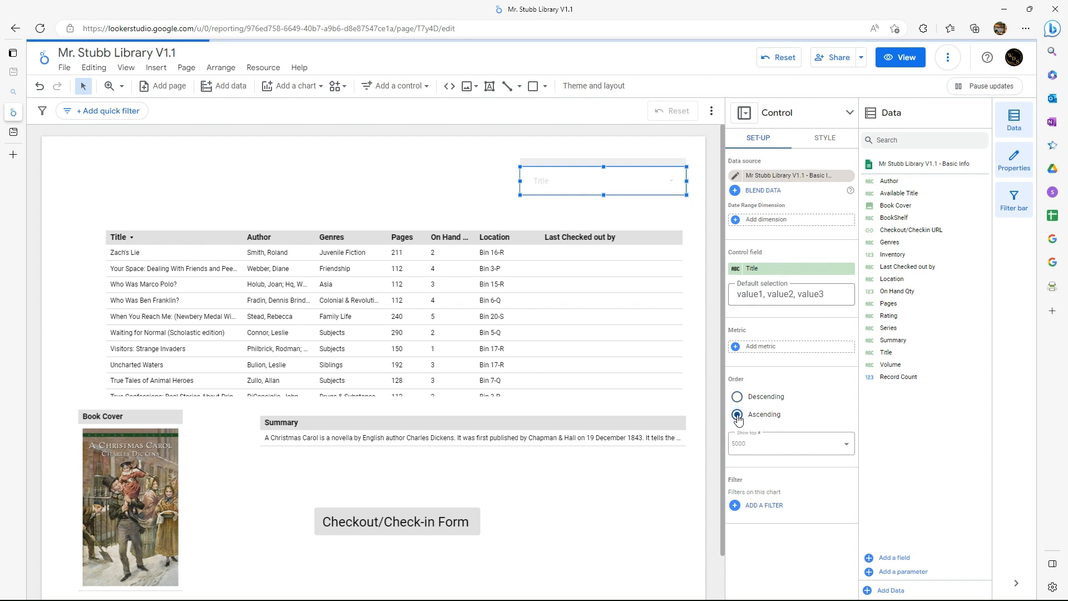
{"action": "left_click", "coordinate": [848, 445]}
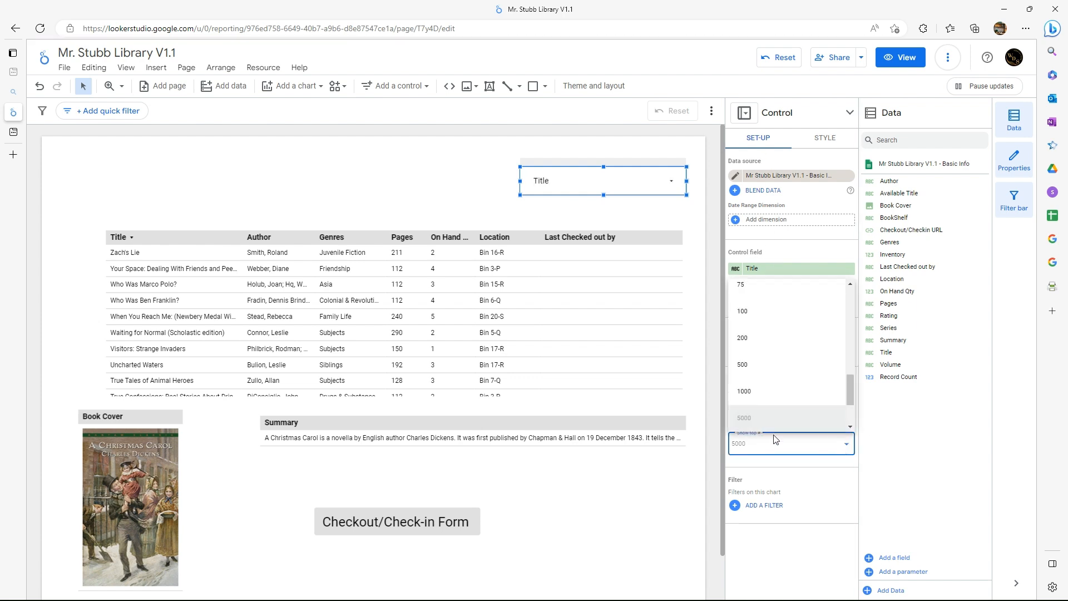
{"action": "left_click", "coordinate": [746, 422]}
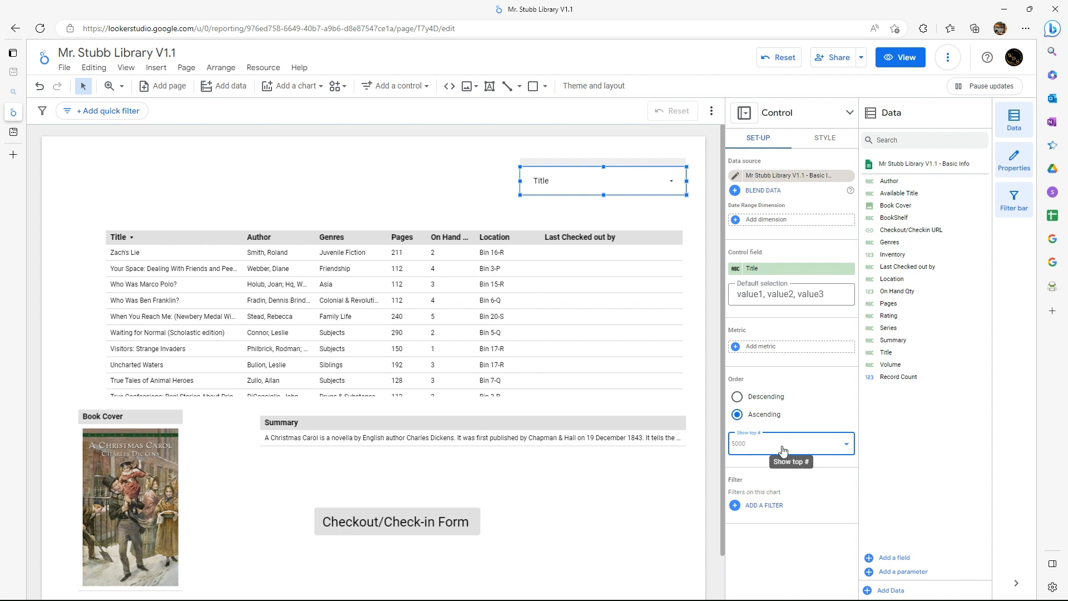
{"action": "left_click", "coordinate": [847, 449]}
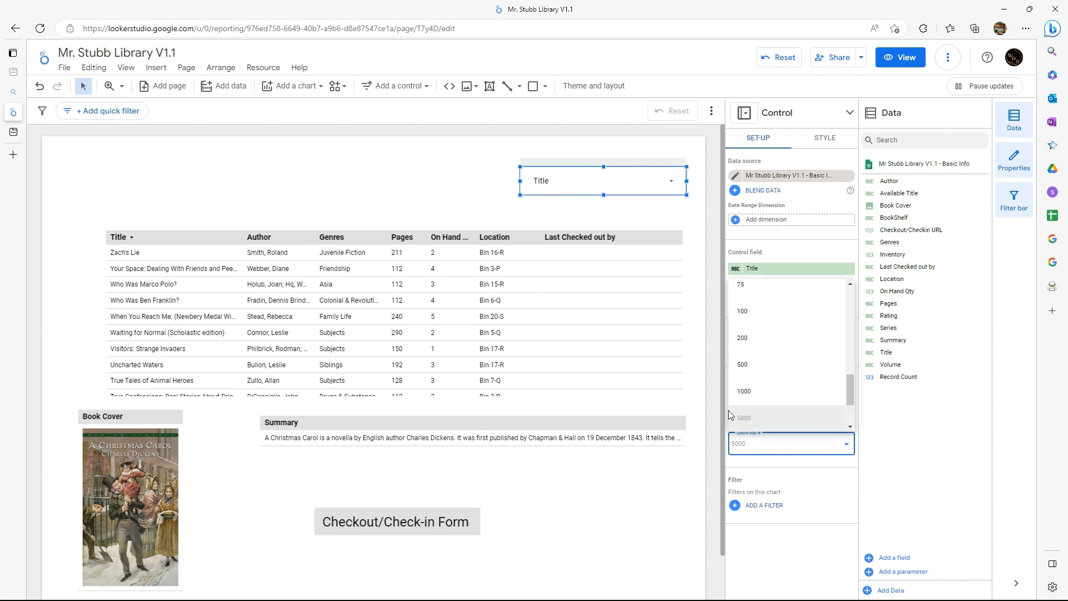
{"action": "scroll", "coordinate": [758, 425], "scroll_direction": "down", "scroll_amount": 2}
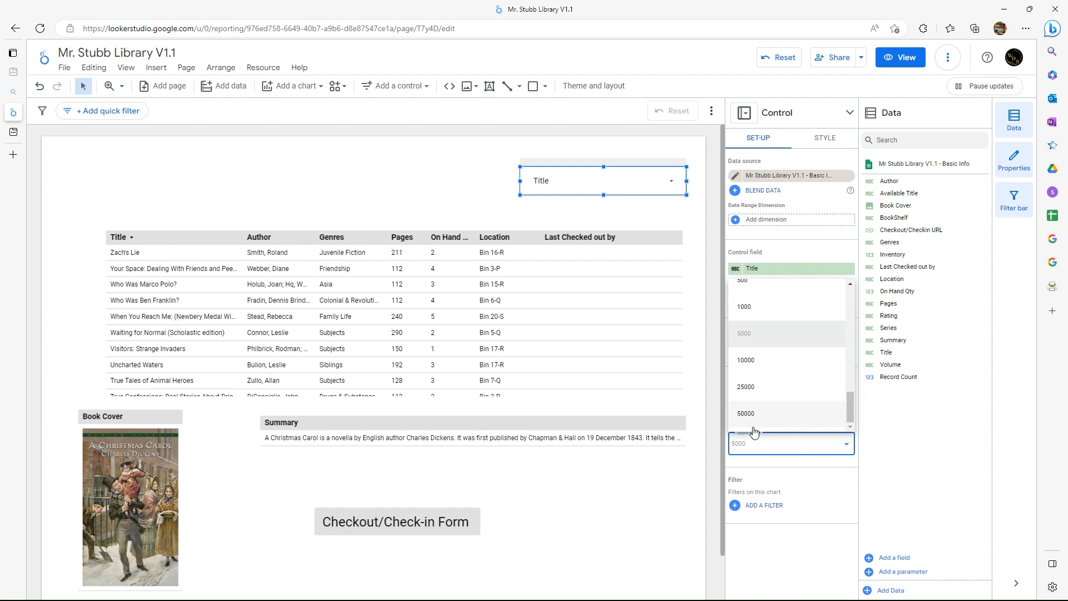
{"action": "left_click", "coordinate": [757, 464]}
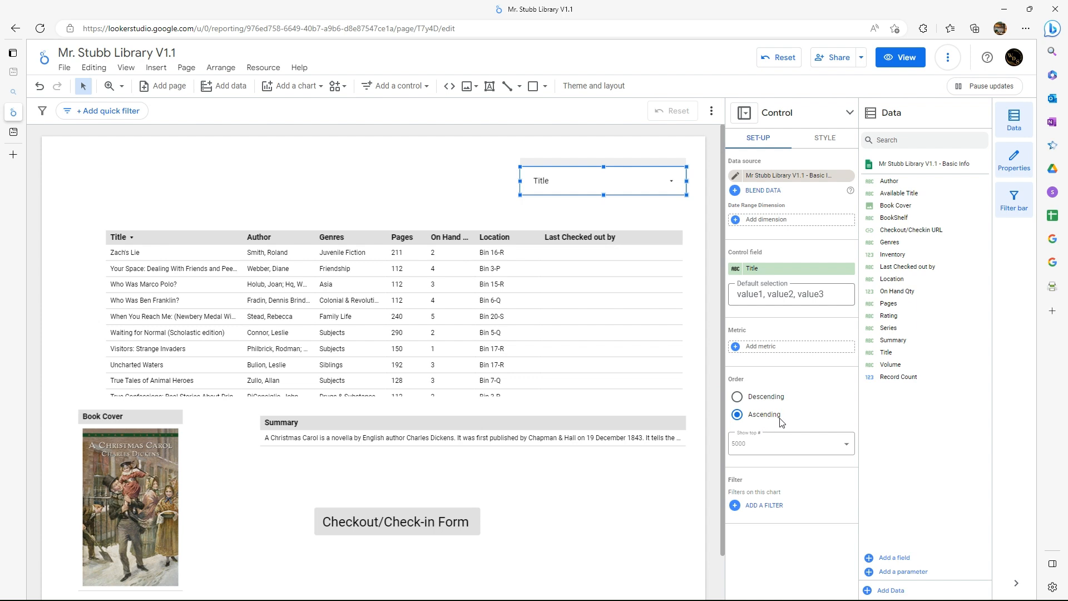
Sort the book details table by Title in ascending order
{"action": "left_click", "coordinate": [192, 311]}
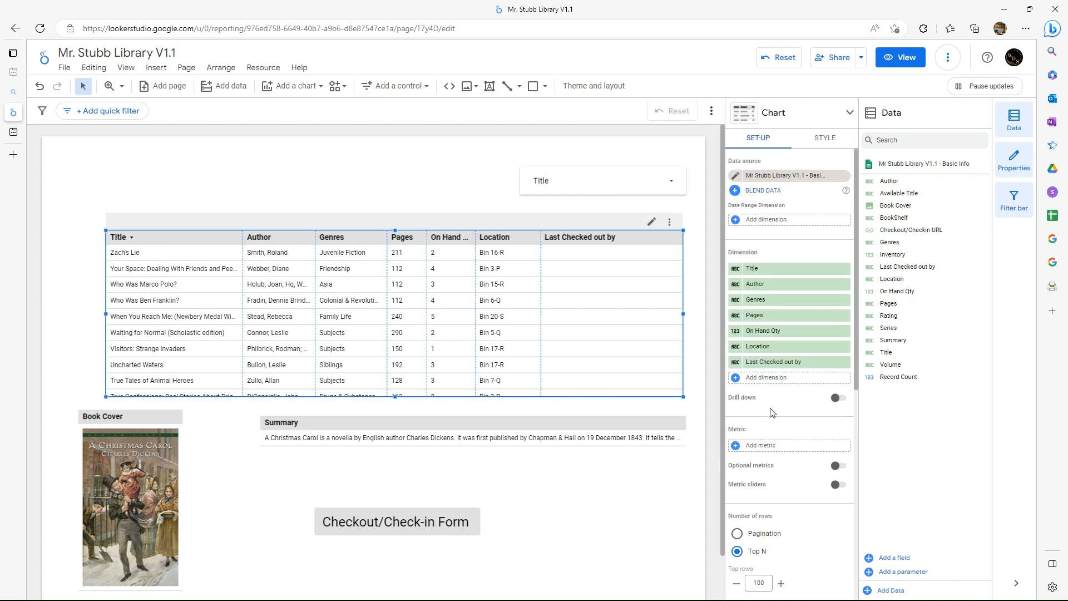
{"action": "scroll", "coordinate": [753, 457], "scroll_direction": "down", "scroll_amount": 2}
{"action": "scroll", "coordinate": [759, 373], "scroll_direction": "down", "scroll_amount": 3}
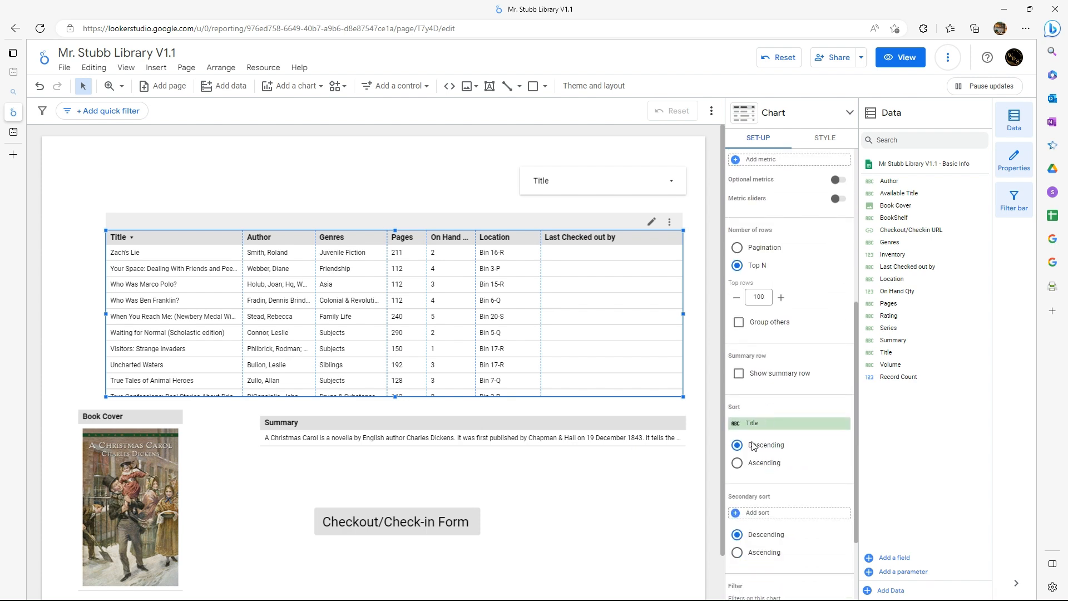
{"action": "left_click", "coordinate": [737, 462]}
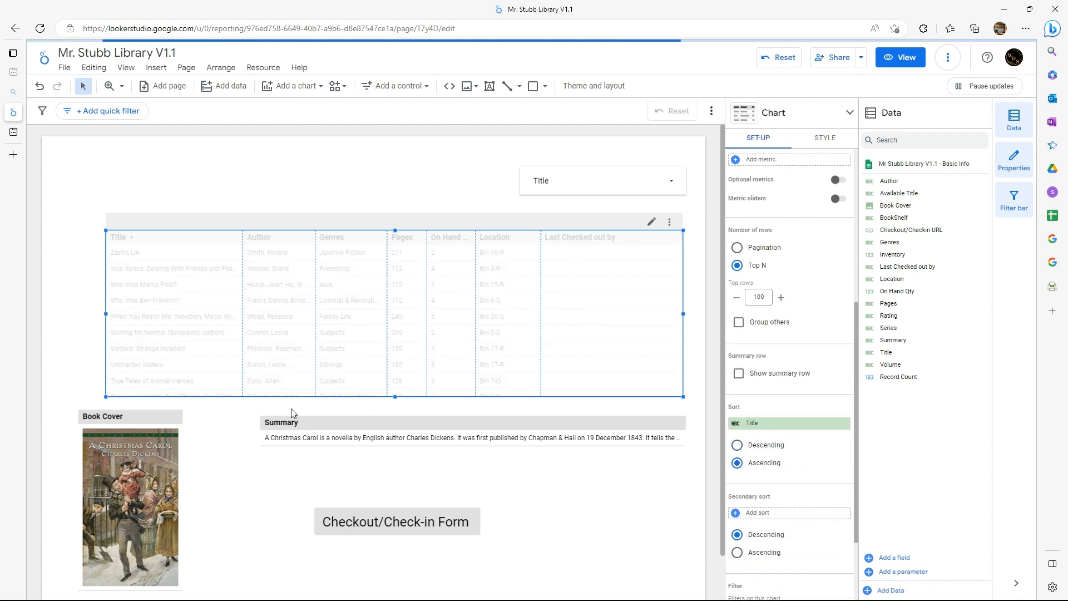
Examine the row and sort settings of the Book Cover and Summary tables, and clear the Summary cross-filter
{"action": "left_click", "coordinate": [153, 467]}
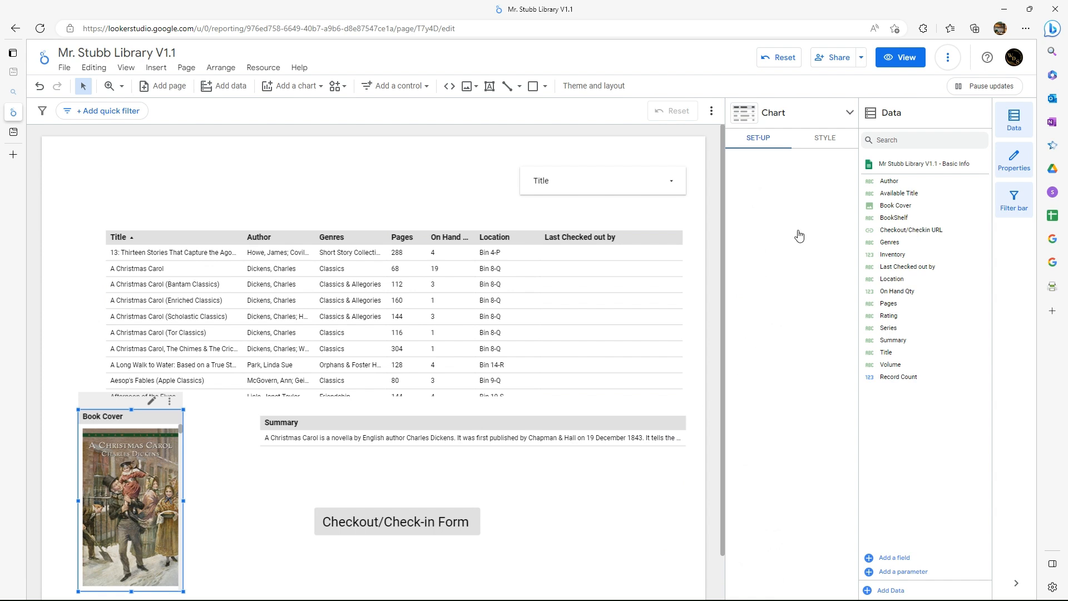
{"action": "scroll", "coordinate": [783, 364], "scroll_direction": "down", "scroll_amount": 3}
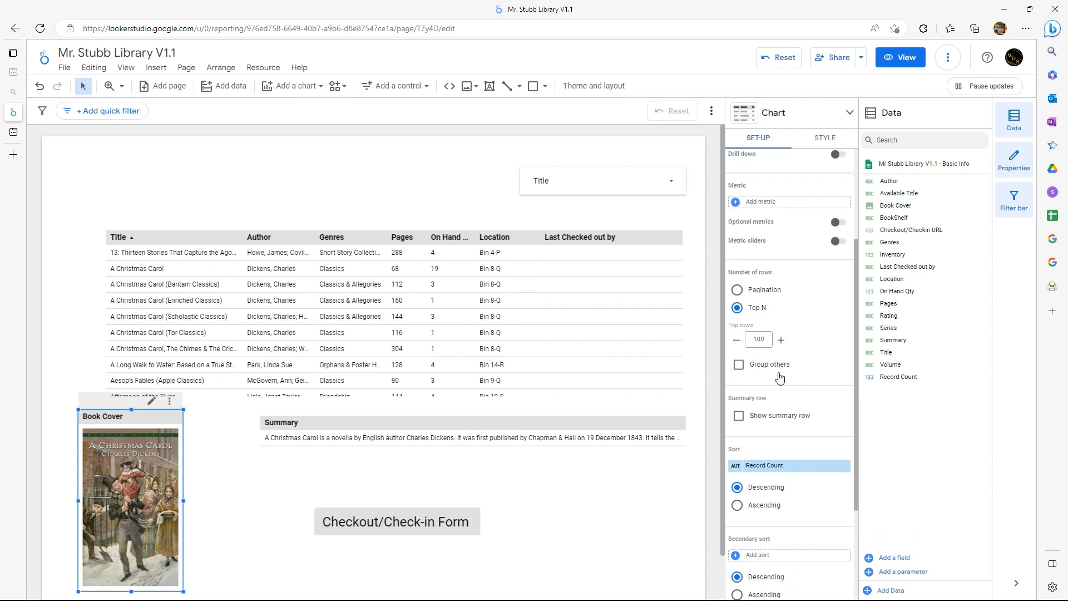
{"action": "scroll", "coordinate": [783, 465], "scroll_direction": "down", "scroll_amount": 1}
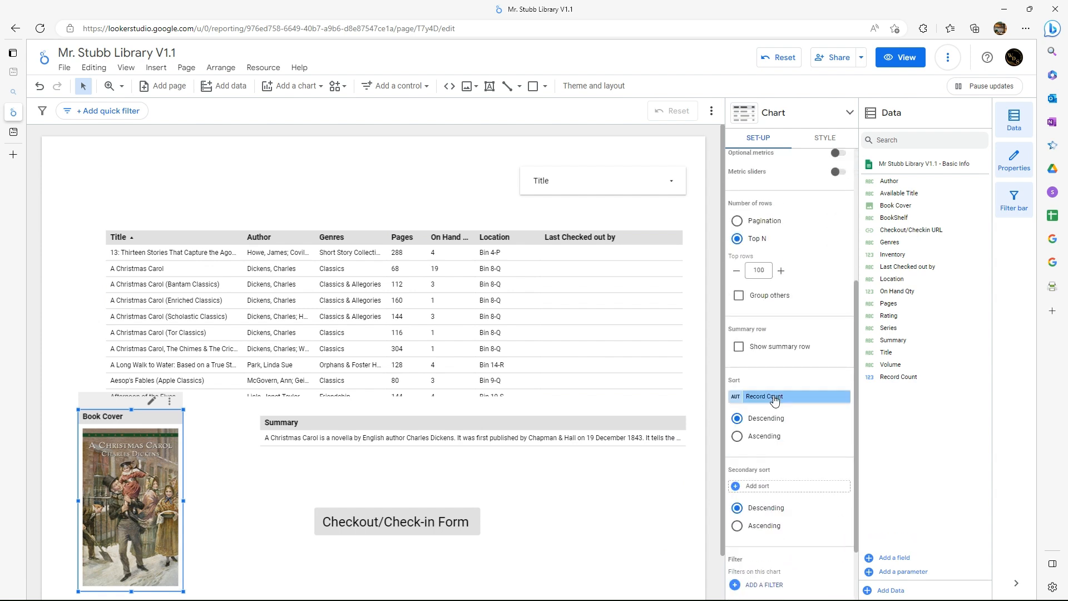
{"action": "scroll", "coordinate": [774, 401], "scroll_direction": "down", "scroll_amount": 1}
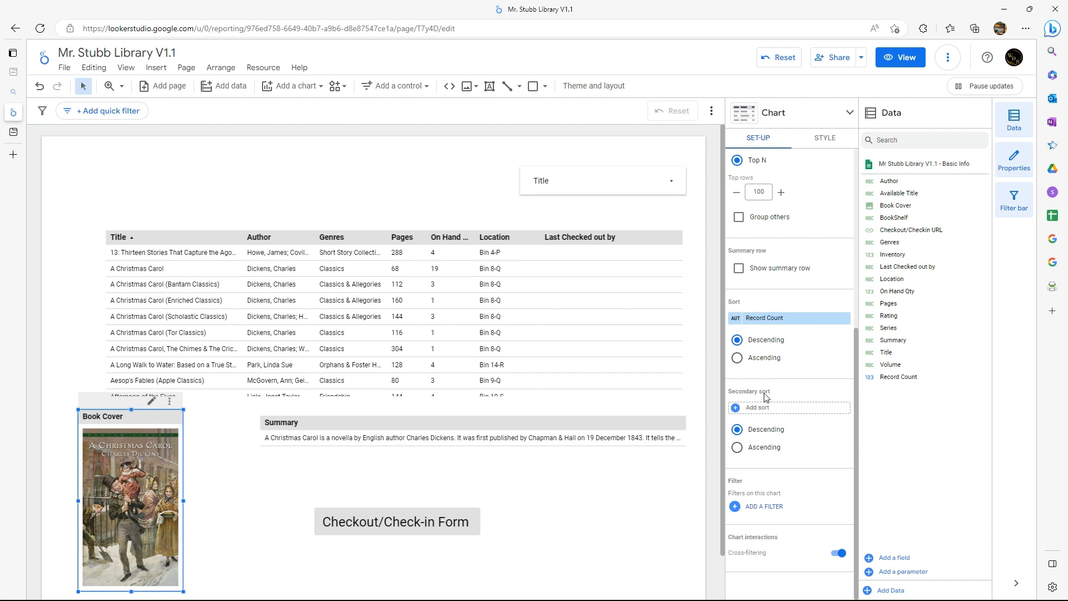
{"action": "scroll", "coordinate": [765, 398], "scroll_direction": "up", "scroll_amount": 5}
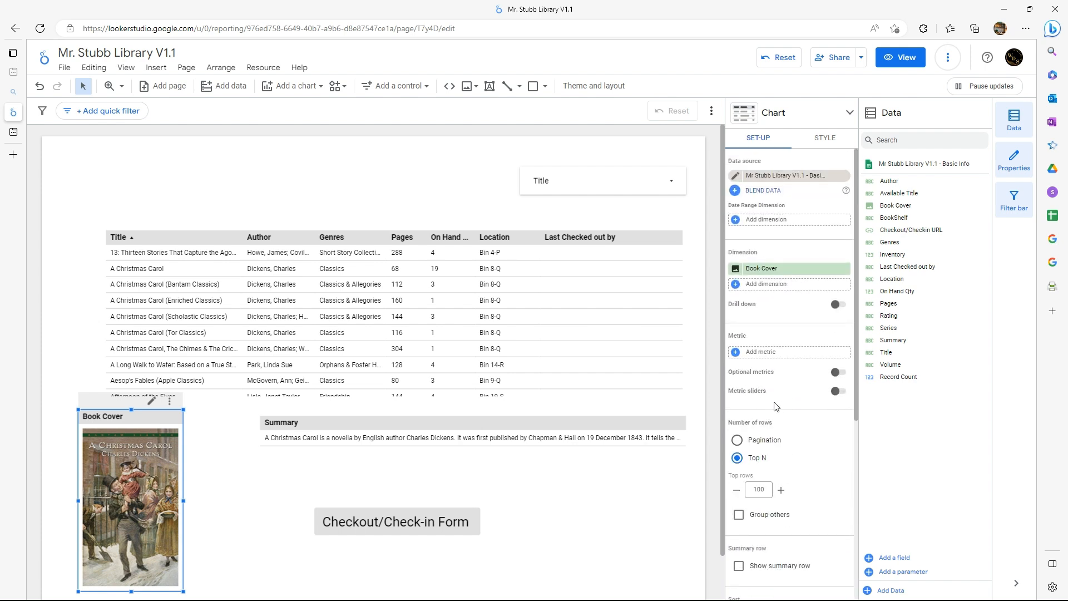
{"action": "left_click", "coordinate": [392, 438]}
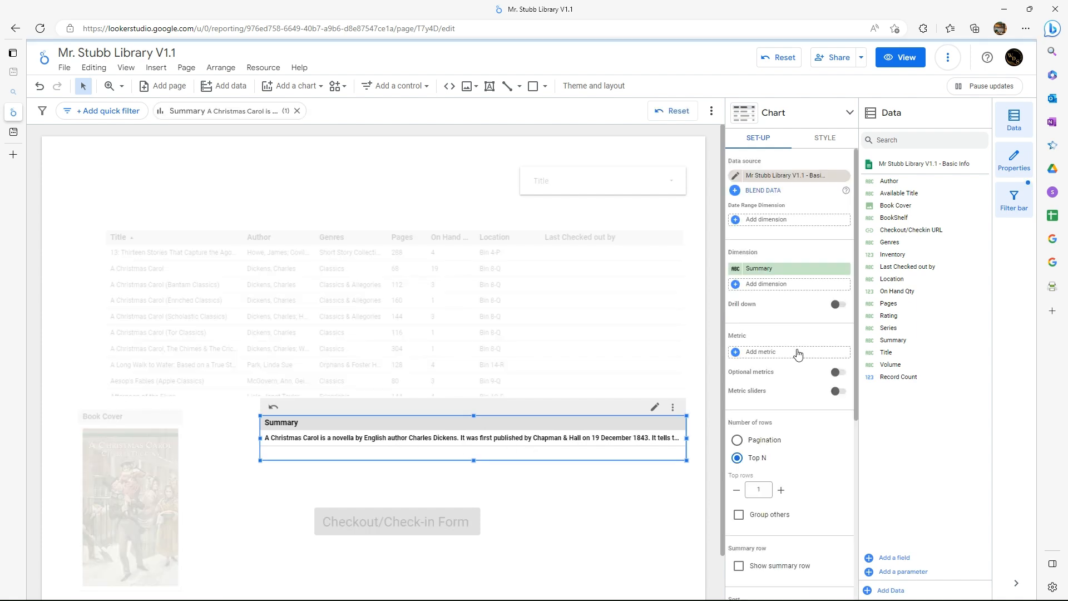
{"action": "scroll", "coordinate": [790, 412], "scroll_direction": "down", "scroll_amount": 5}
{"action": "scroll", "coordinate": [785, 401], "scroll_direction": "down", "scroll_amount": 1}
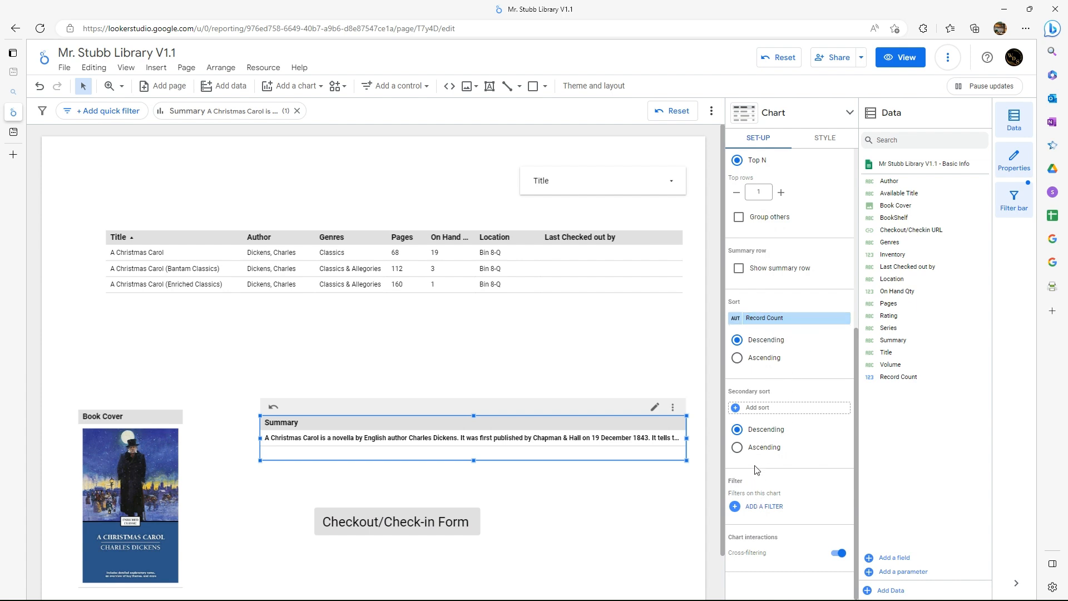
{"action": "scroll", "coordinate": [765, 382], "scroll_direction": "up", "scroll_amount": 5}
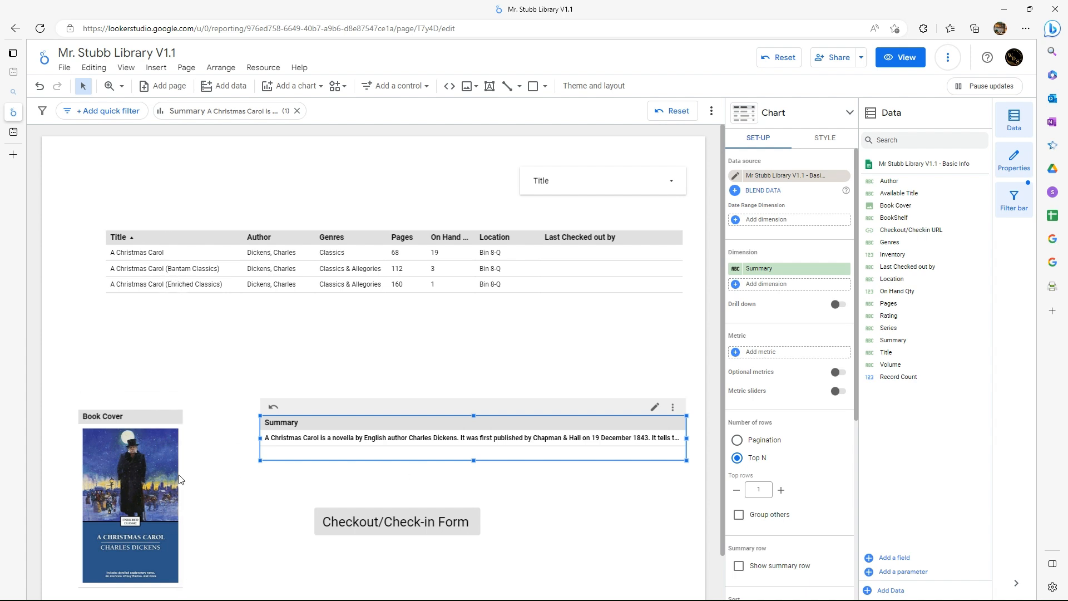
{"action": "left_click", "coordinate": [674, 112]}
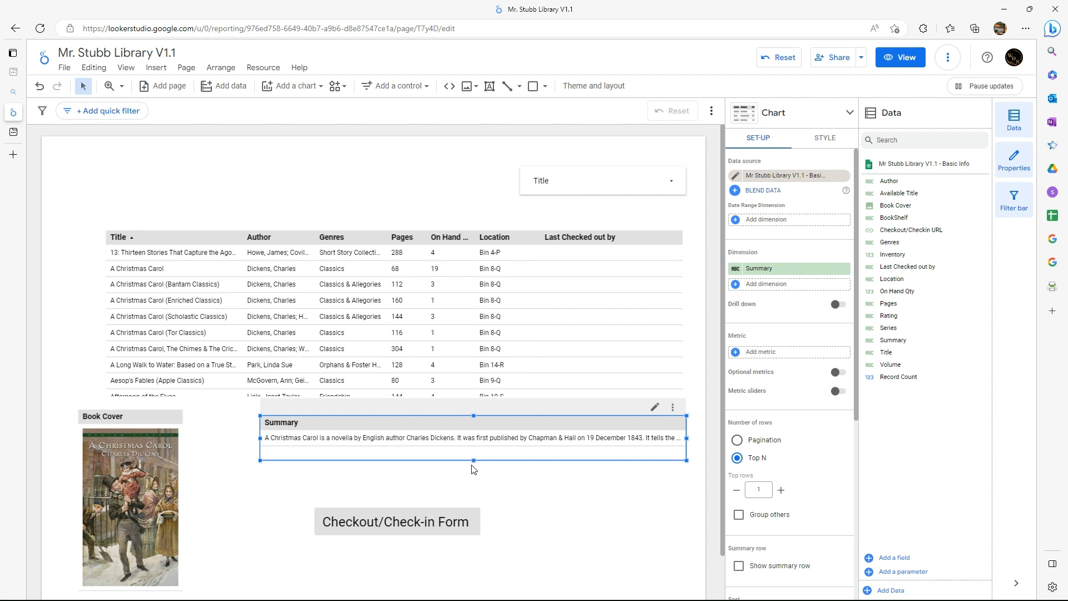
Extend the Summary table downward to just above the checkout button, and check the order of the Title drop-down's list
{"action": "left_click_drag", "start_coordinate": [473, 460], "coordinate": [473, 488]}
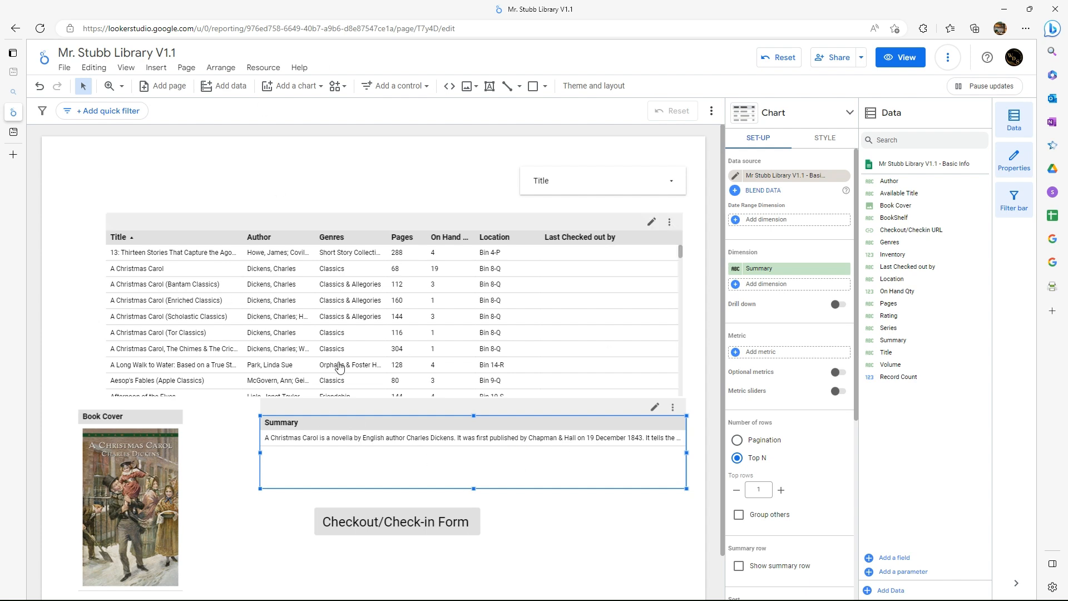
{"action": "left_click", "coordinate": [673, 185]}
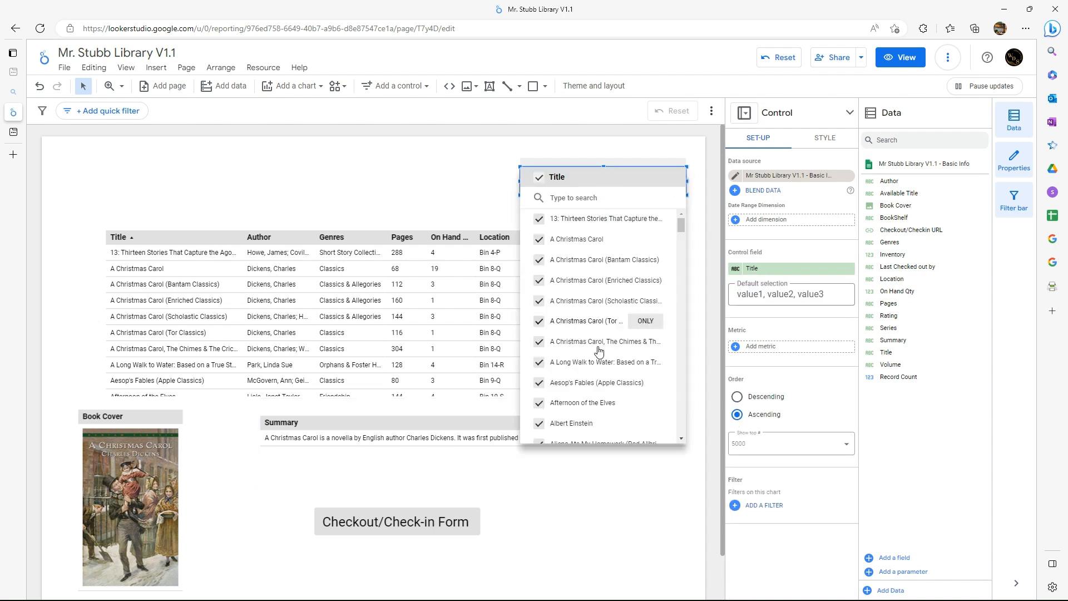
{"action": "left_click", "coordinate": [369, 205]}
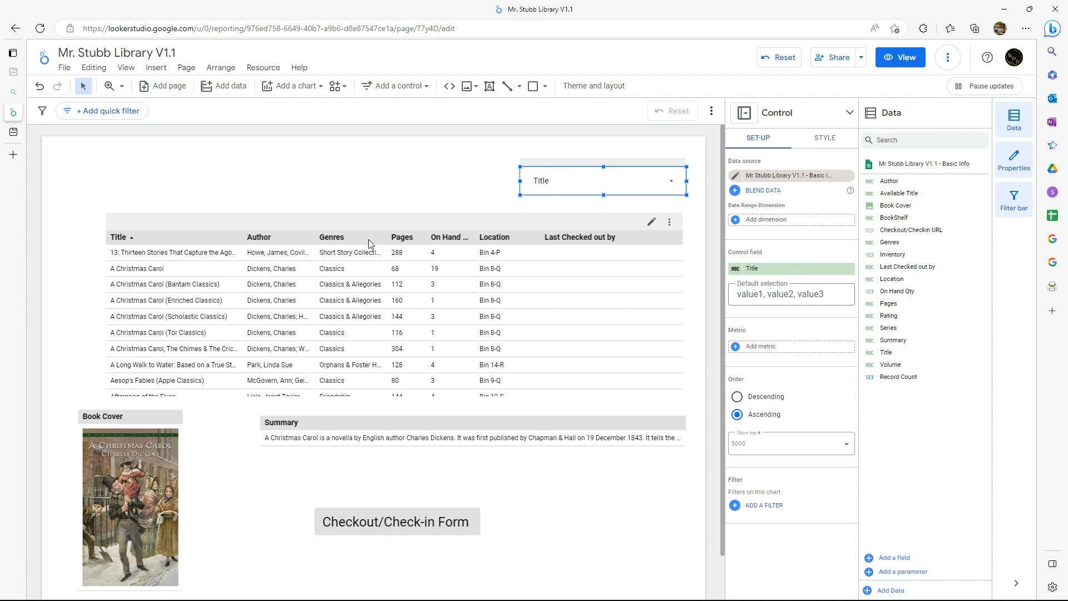
Shift the book details table toward the page's left margin and widen it almost to the page's right edge
{"action": "left_click_drag", "start_coordinate": [185, 236], "coordinate": [172, 241]}
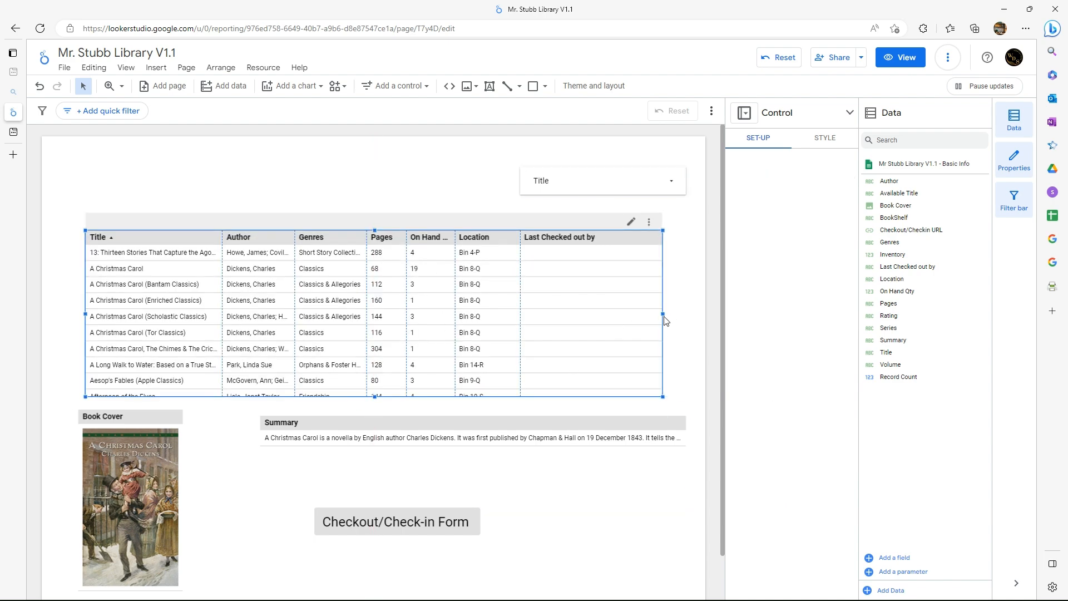
{"action": "left_click_drag", "start_coordinate": [662, 315], "coordinate": [695, 314]}
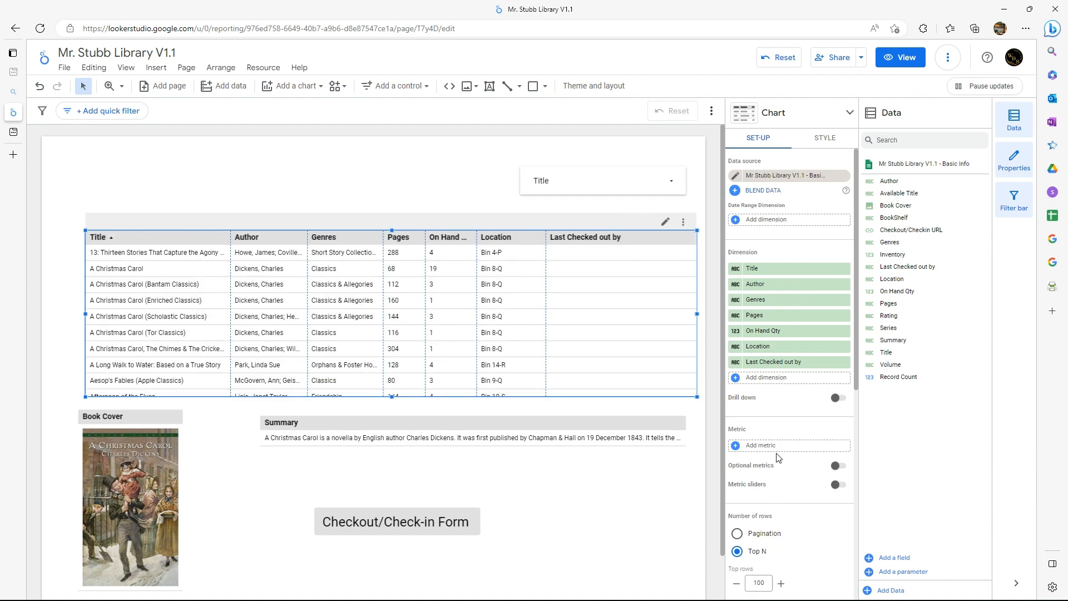
Limit the book details table to 1 top row and shrink its height to fit the header and that row
{"action": "scroll", "coordinate": [770, 479], "scroll_direction": "down", "scroll_amount": 3}
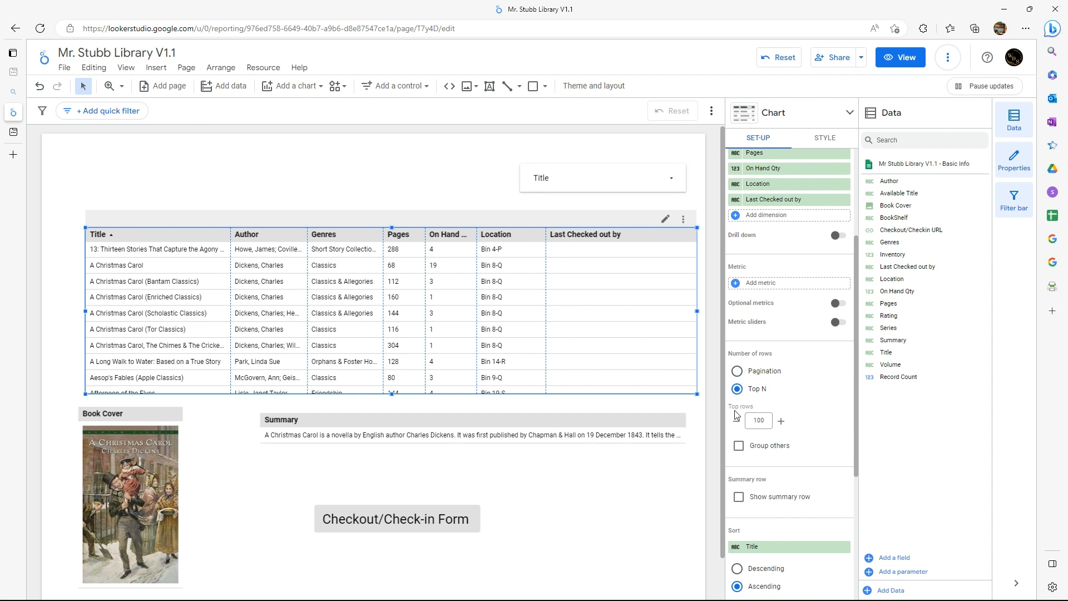
{"action": "double_click", "coordinate": [755, 419]}
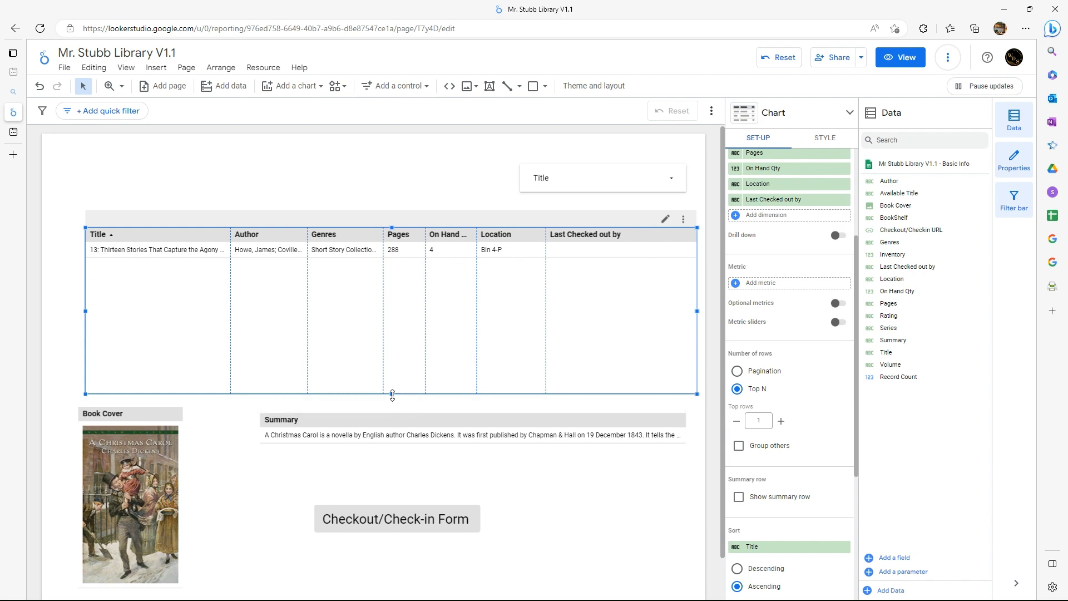
{"action": "left_click_drag", "start_coordinate": [392, 394], "coordinate": [390, 265]}
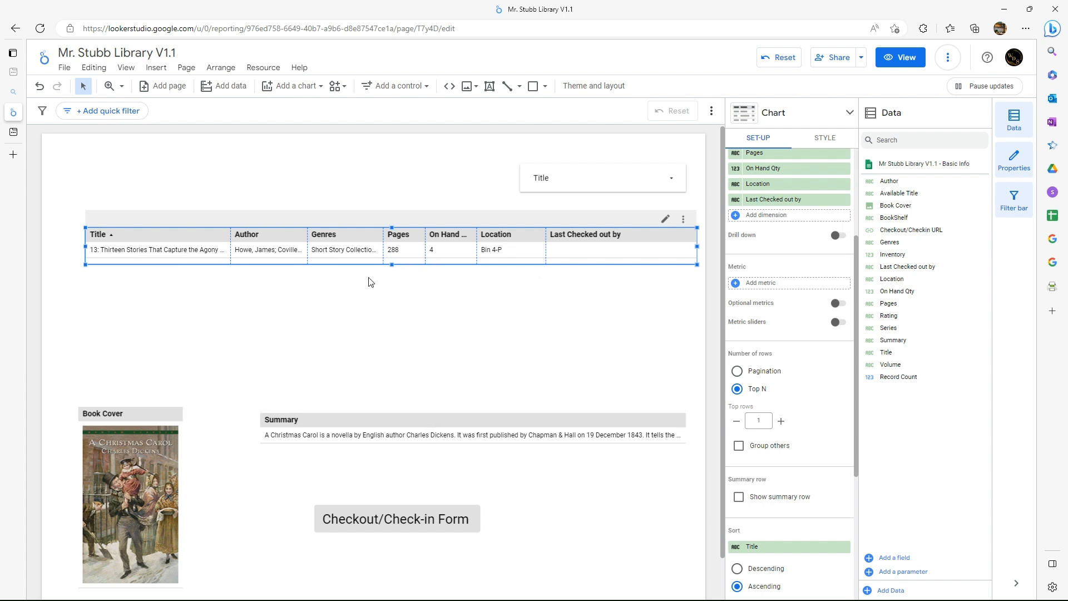
{"action": "left_click_drag", "start_coordinate": [390, 263], "coordinate": [391, 256]}
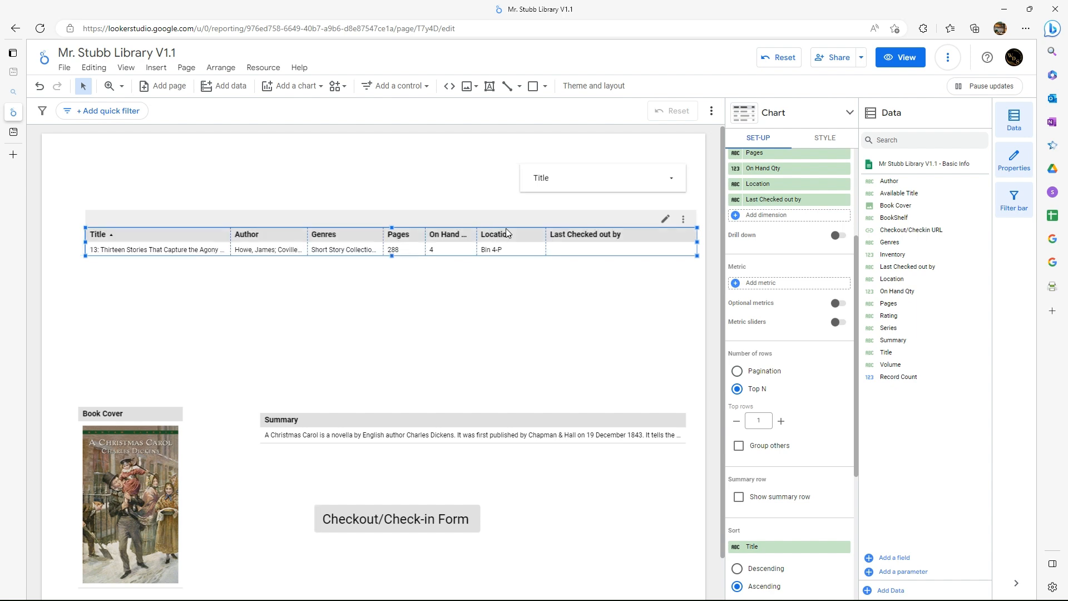
Filter the report with the Title drop-down to only "13: Thirteen Stories That Capture the Agony ..." and review the selection in its list
{"action": "left_click", "coordinate": [672, 181]}
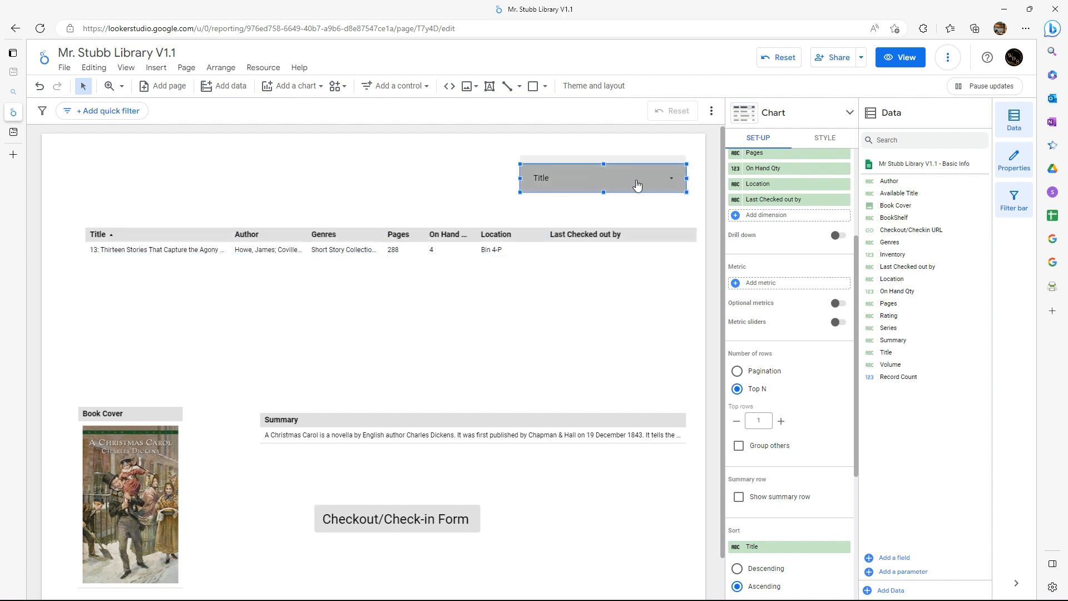
{"action": "left_click", "coordinate": [646, 183]}
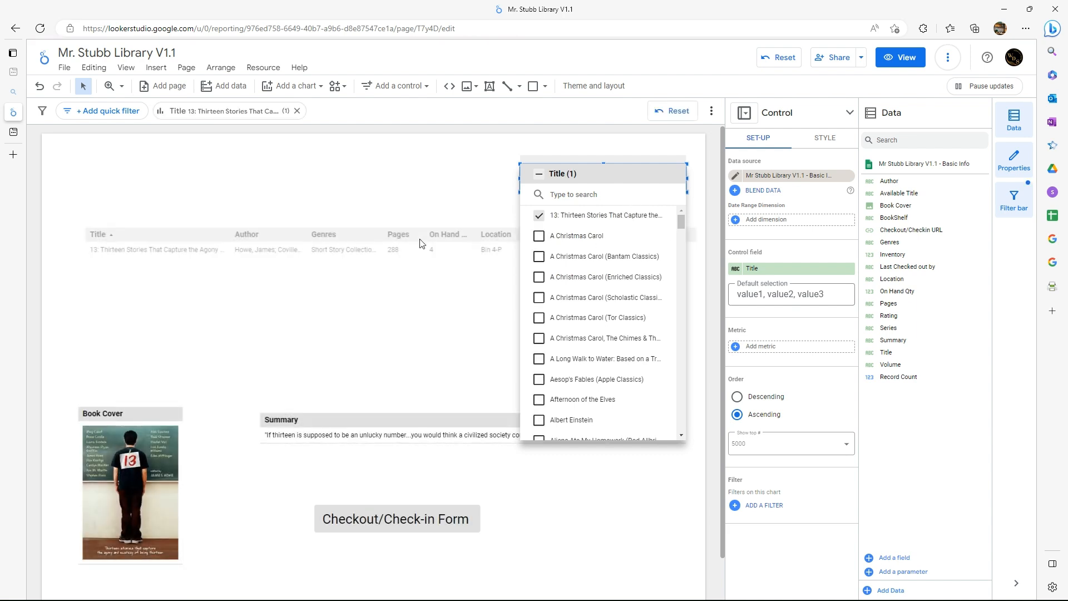
{"action": "left_click", "coordinate": [345, 193]}
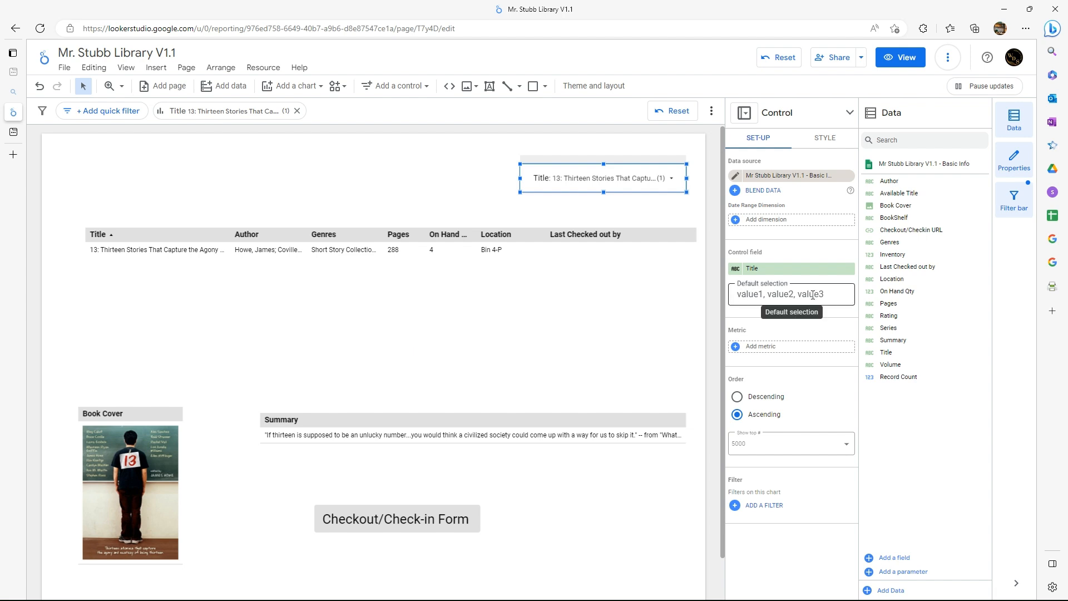
{"action": "left_click", "coordinate": [672, 178]}
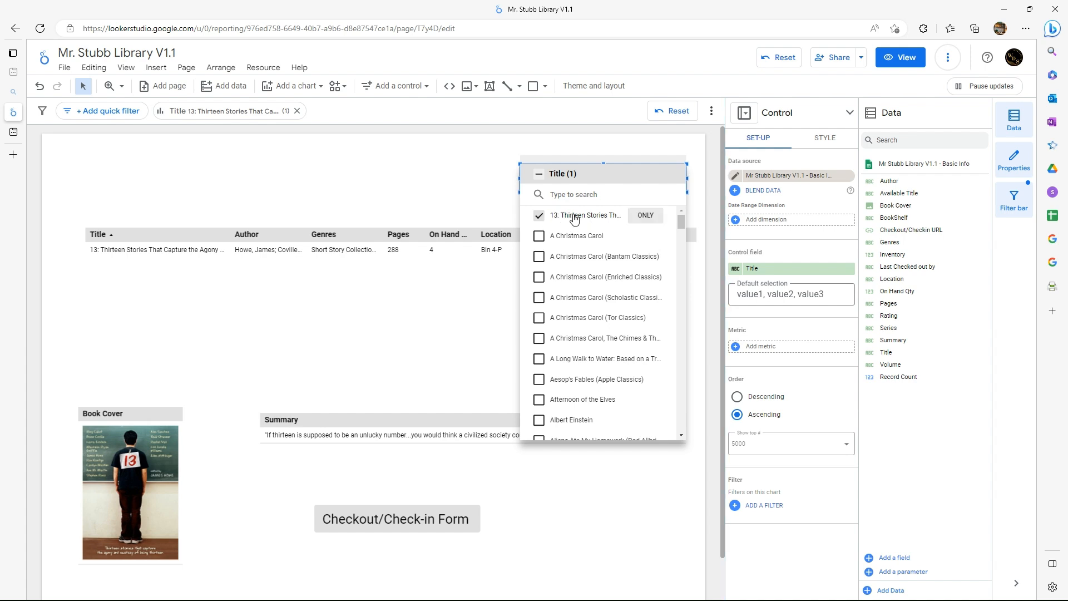
{"action": "left_click", "coordinate": [773, 299]}
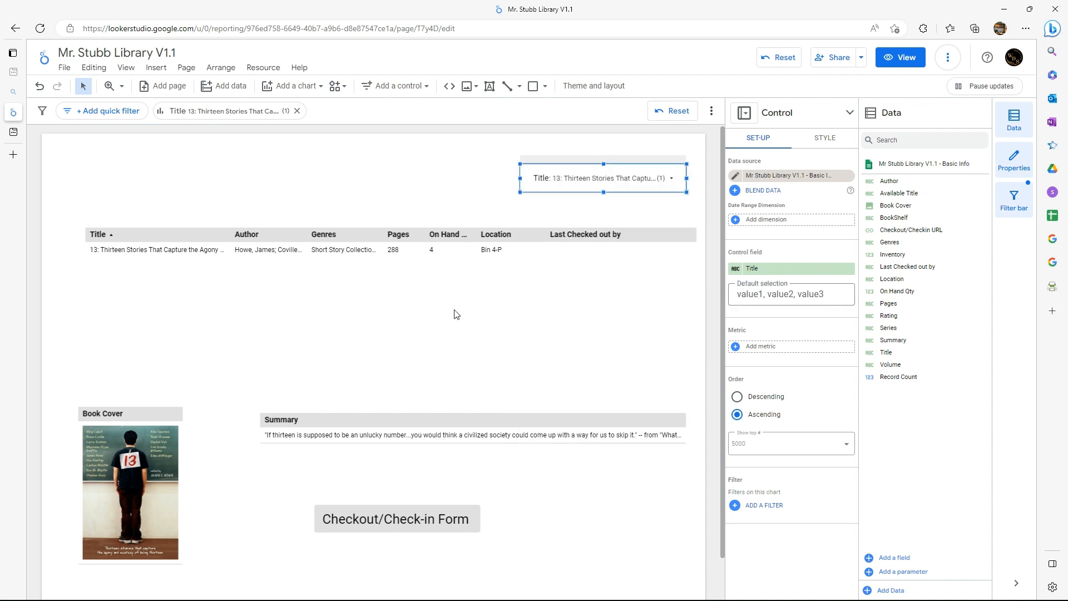
{"action": "left_click", "coordinate": [670, 178]}
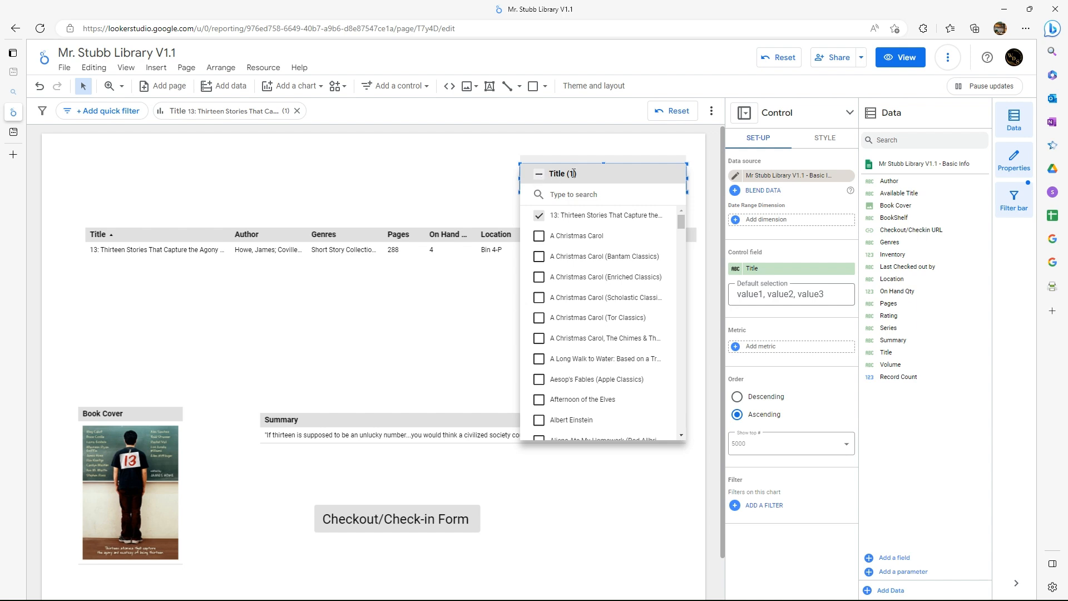
Select all titles again in the Title drop-down to remove the single-book filter
{"action": "left_click", "coordinate": [540, 178]}
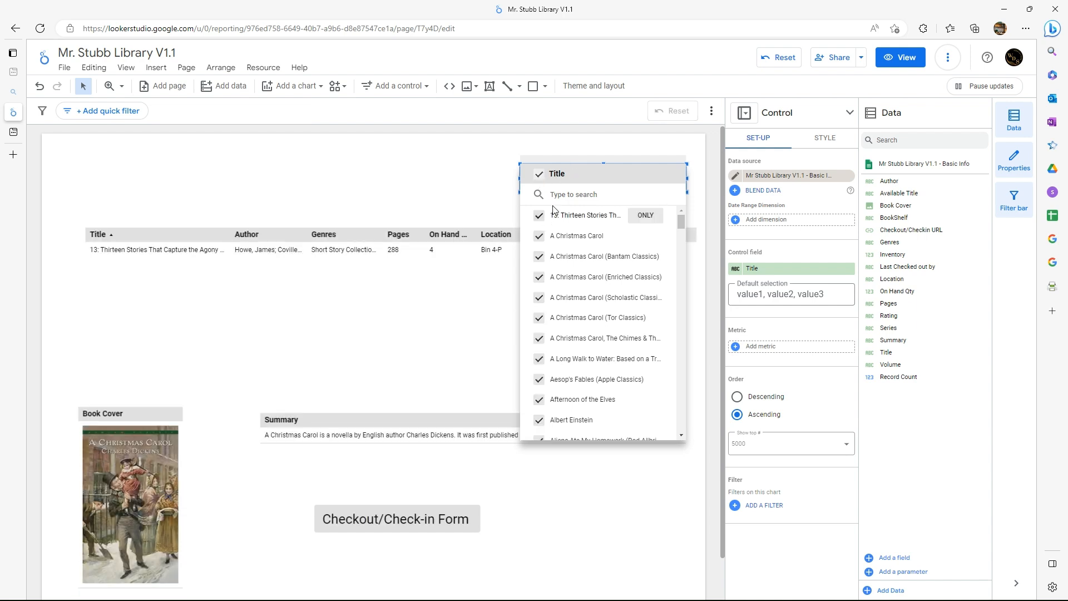
{"action": "left_click", "coordinate": [378, 310]}
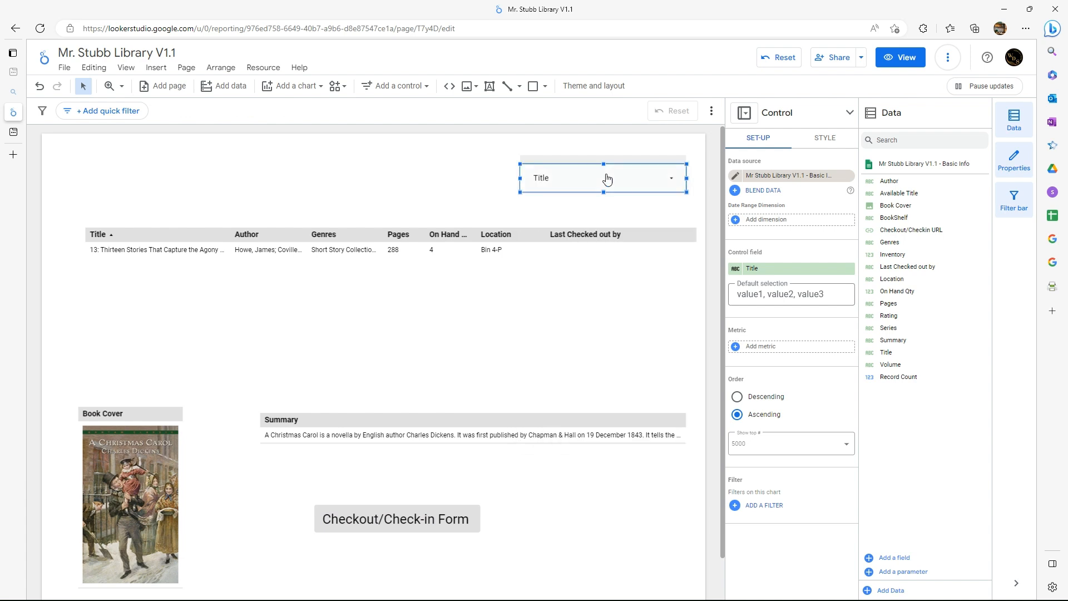
{"action": "left_click", "coordinate": [575, 249]}
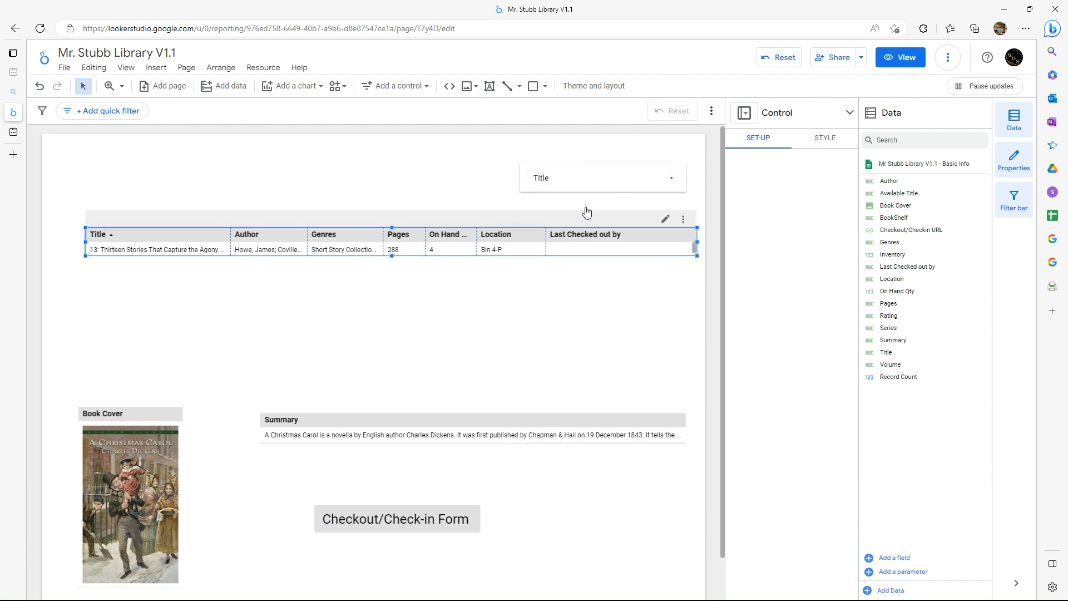
Move the Summary table up toward the book details table and extend its lower edge to make it taller
{"action": "left_click_drag", "start_coordinate": [490, 418], "coordinate": [487, 339]}
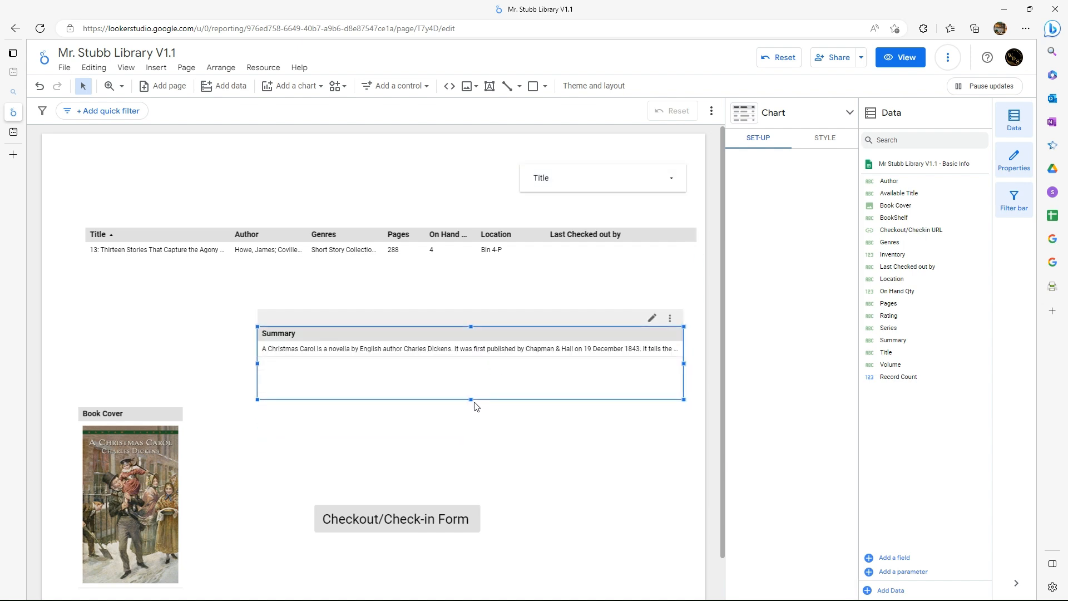
{"action": "left_click_drag", "start_coordinate": [471, 400], "coordinate": [472, 434]}
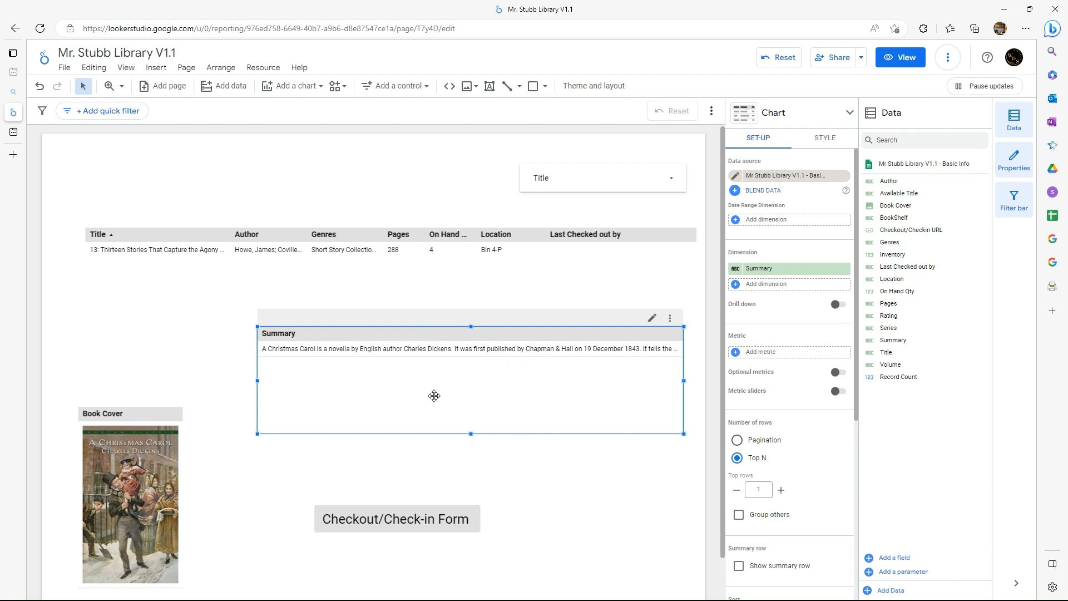
Turn on text wrapping for the body of the Summary table
{"action": "left_click", "coordinate": [821, 147]}
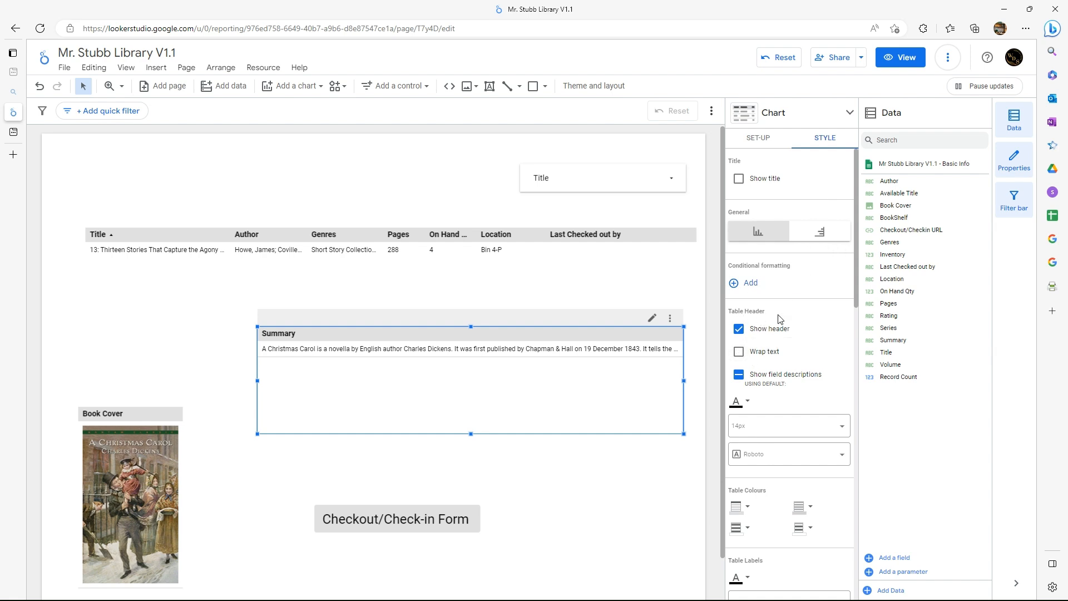
{"action": "scroll", "coordinate": [779, 328], "scroll_direction": "down", "scroll_amount": 5}
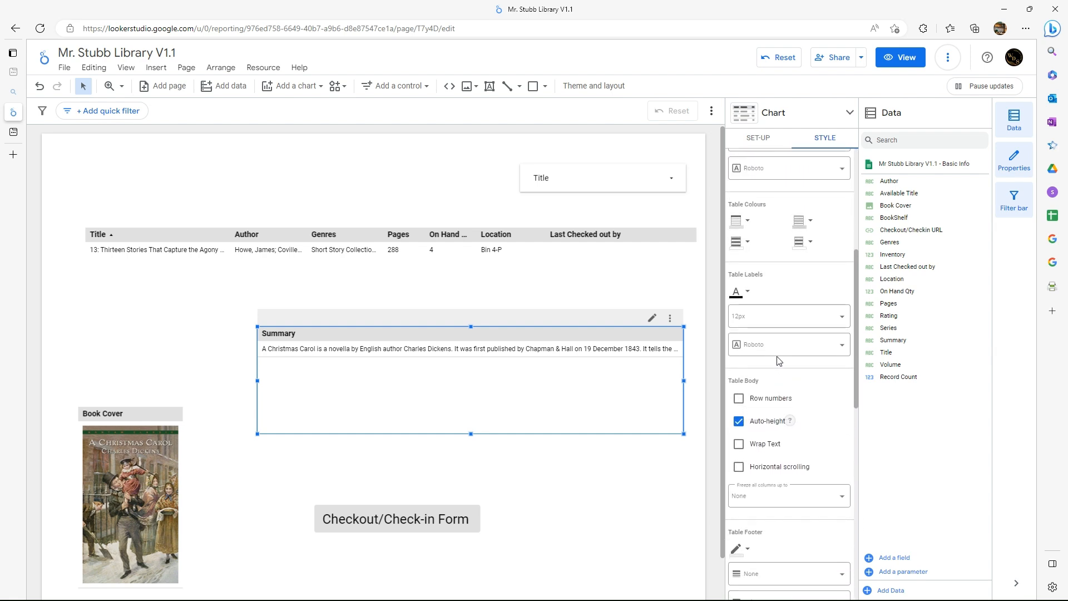
{"action": "scroll", "coordinate": [778, 361], "scroll_direction": "down", "scroll_amount": 2}
{"action": "scroll", "coordinate": [762, 250], "scroll_direction": "up", "scroll_amount": 2}
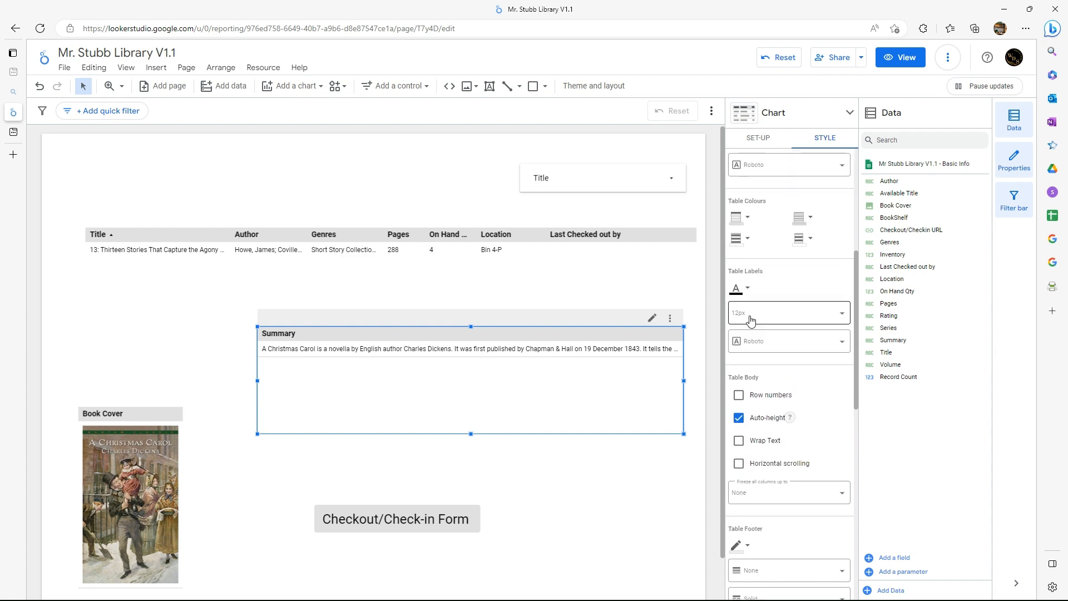
{"action": "scroll", "coordinate": [748, 333], "scroll_direction": "down", "scroll_amount": 2}
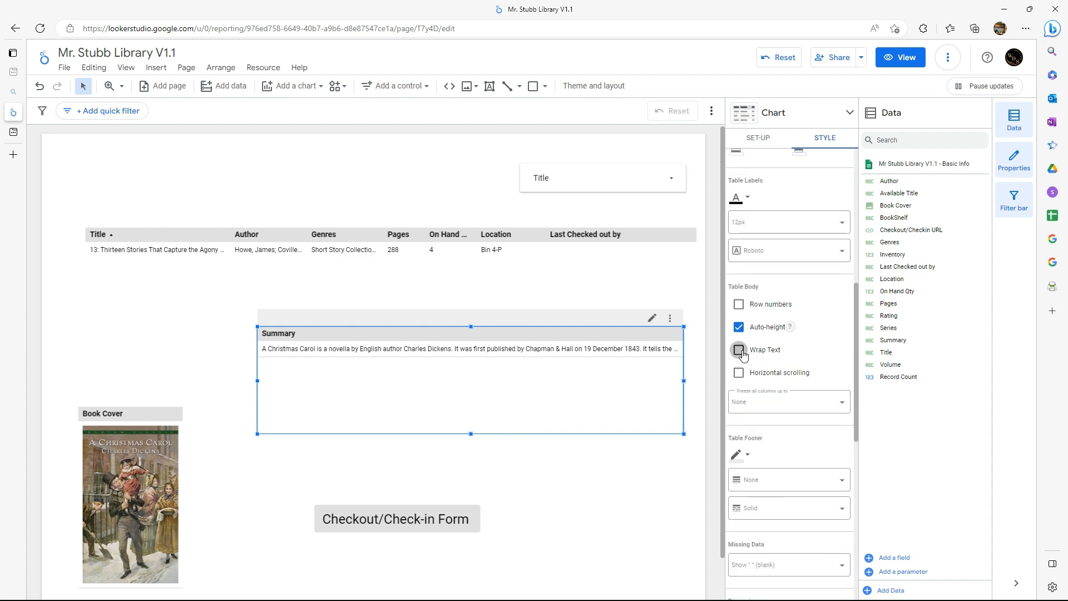
{"action": "left_click", "coordinate": [738, 350]}
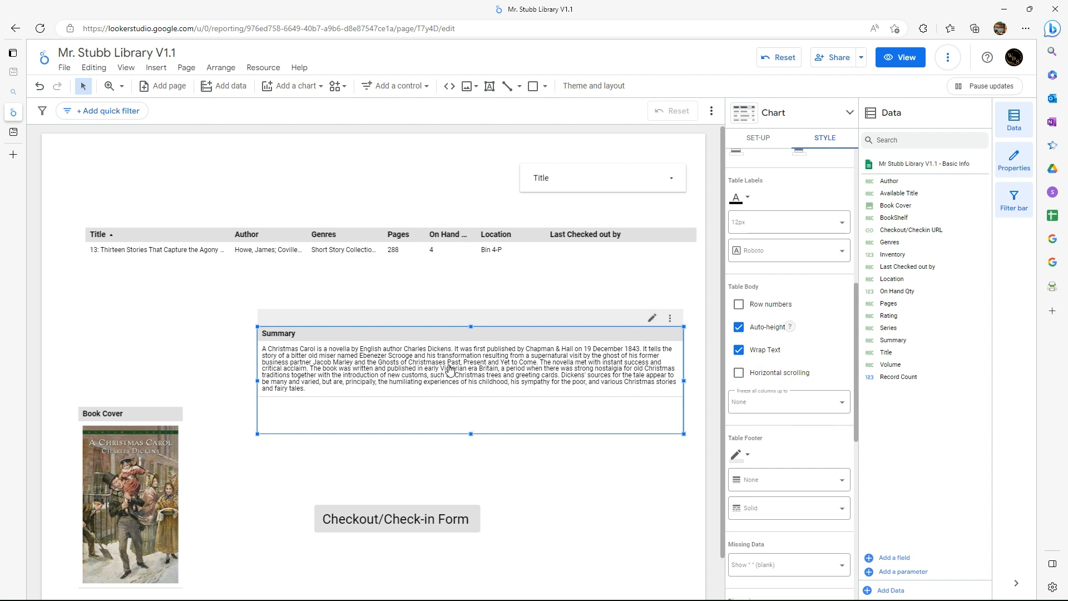
Set the Summary table's label font size to 18px and enlarge the table downward and toward the book cover
{"action": "left_click", "coordinate": [840, 225]}
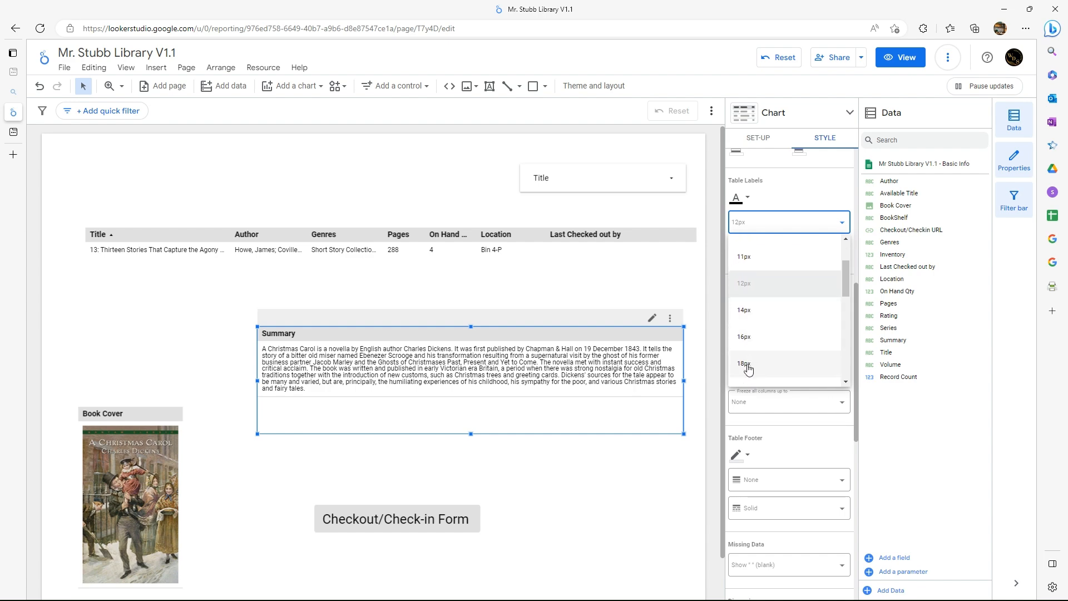
{"action": "left_click", "coordinate": [749, 368]}
{"action": "left_click_drag", "start_coordinate": [470, 436], "coordinate": [468, 466]}
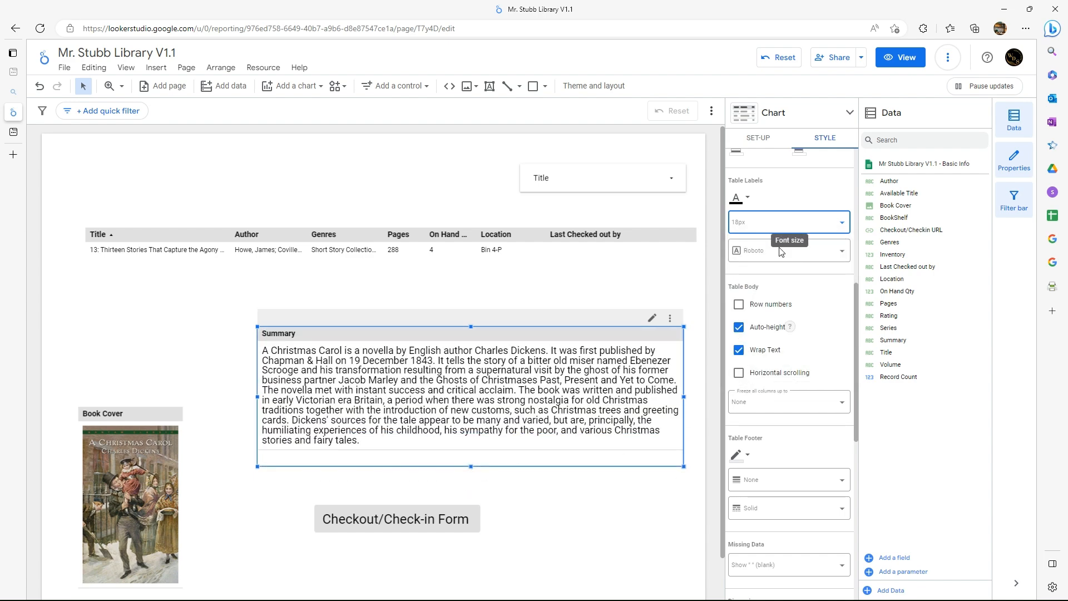
{"action": "left_click_drag", "start_coordinate": [257, 396], "coordinate": [204, 396]}
Move the Book Cover and Summary tables up so they sit side by side just beneath the book details table
{"action": "left_click", "coordinate": [120, 433]}
{"action": "left_click_drag", "start_coordinate": [121, 432], "coordinate": [114, 331]}
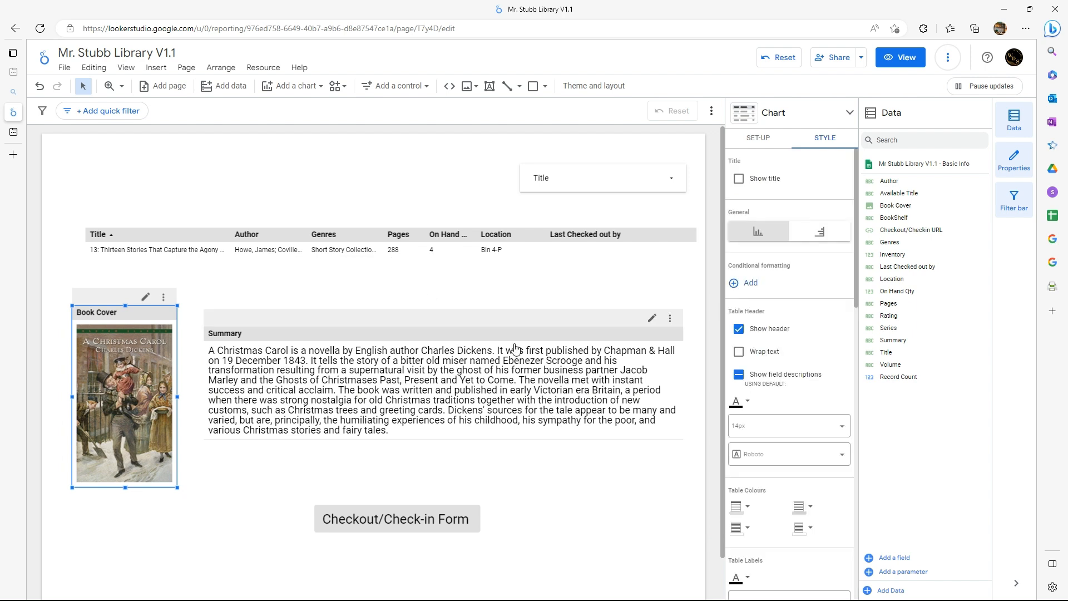
{"action": "left_click_drag", "start_coordinate": [389, 335], "coordinate": [400, 296]}
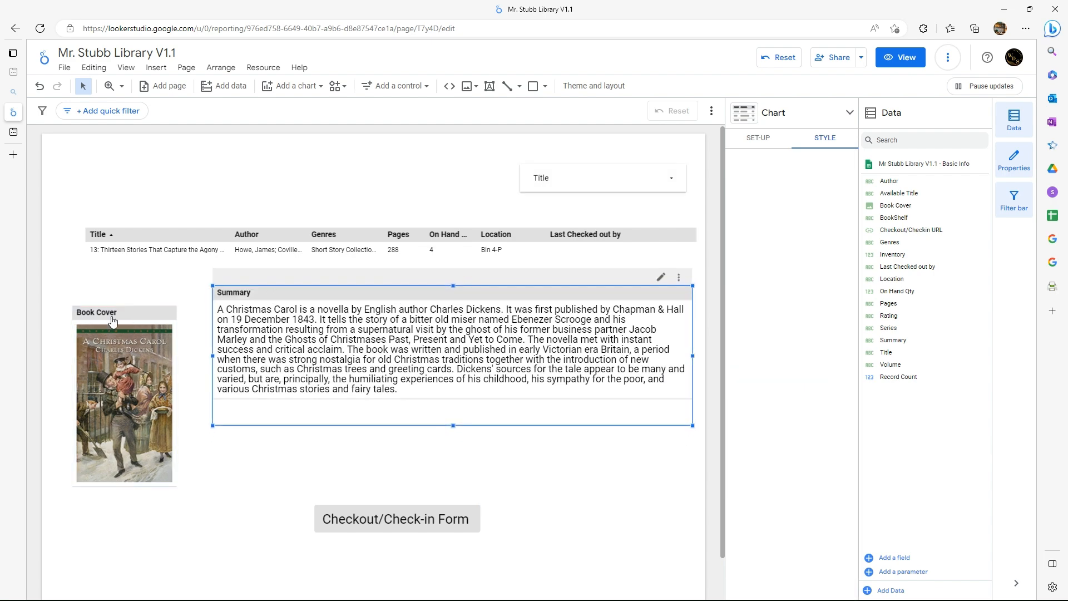
{"action": "left_click_drag", "start_coordinate": [137, 310], "coordinate": [139, 278]}
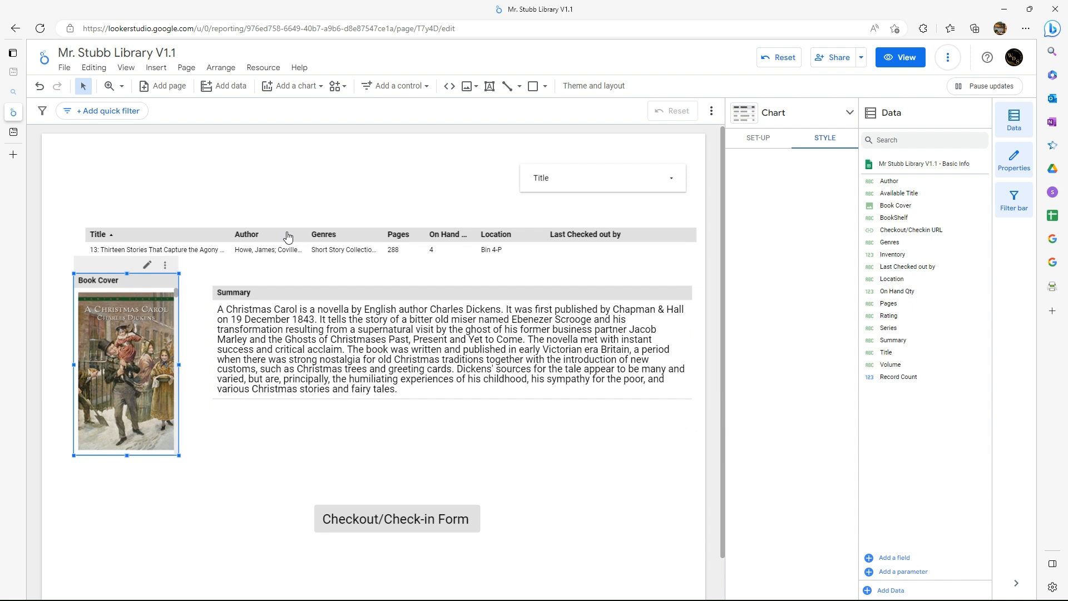
Move the book details table to just above the checkout button, and raise the Summary and Book Cover tables to align at the same height
{"action": "left_click", "coordinate": [287, 248]}
{"action": "mouse_move", "coordinate": [259, 488]}
{"action": "left_mouse_down"}
{"action": "mouse_move", "coordinate": [265, 471]}
{"action": "mouse_move", "coordinate": [284, 471]}
{"action": "mouse_move", "coordinate": [272, 473]}
{"action": "left_mouse_up"}
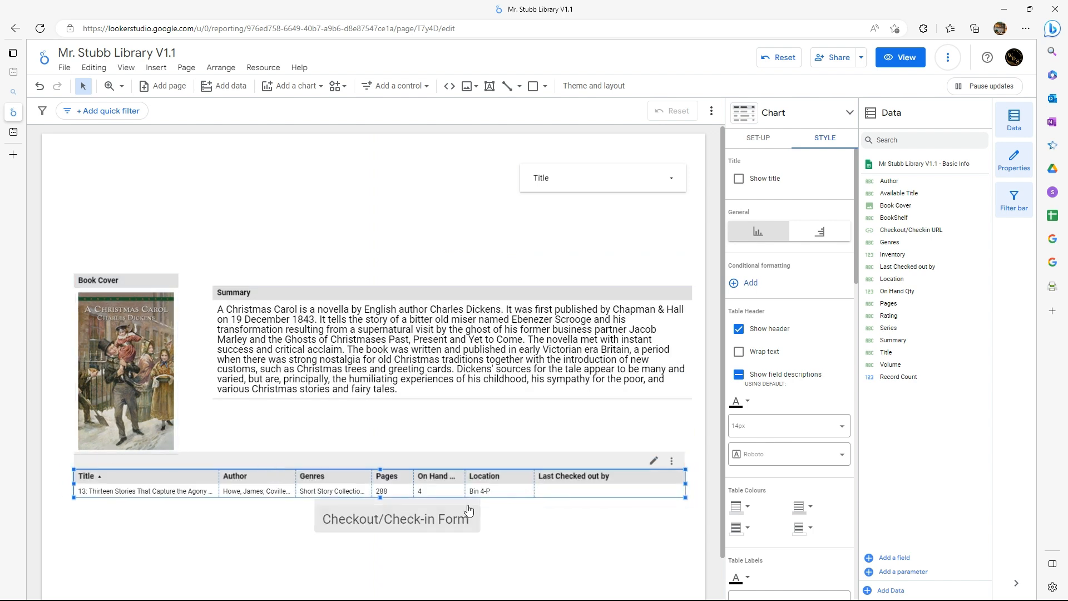
{"action": "left_click_drag", "start_coordinate": [476, 299], "coordinate": [470, 259]}
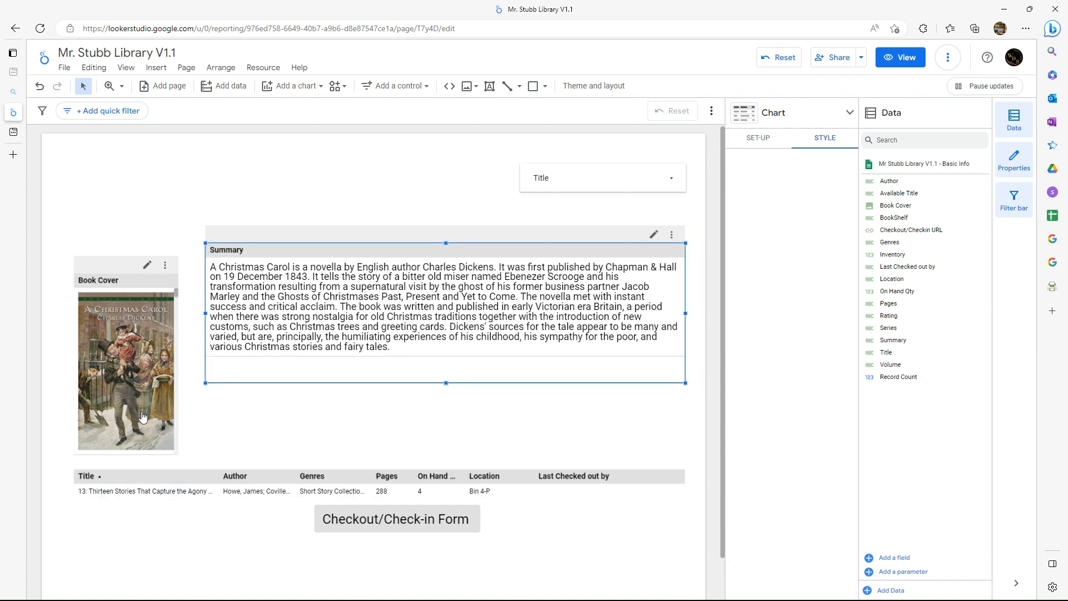
{"action": "left_click", "coordinate": [89, 412]}
{"action": "left_click_drag", "start_coordinate": [108, 400], "coordinate": [105, 370]}
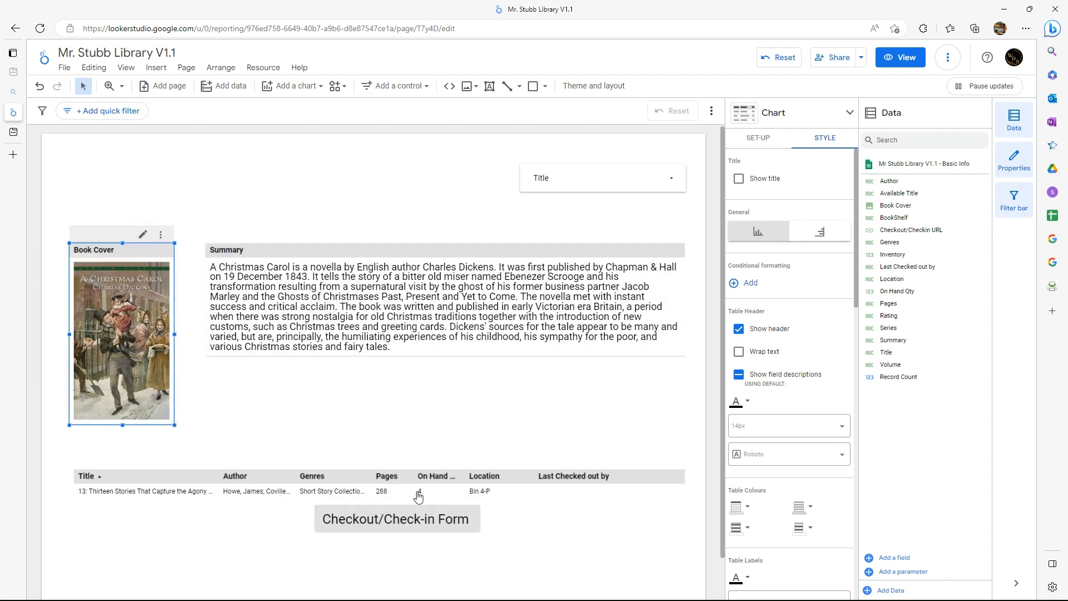
Extend the book details table's upper edge to just below the book cover
{"action": "left_click", "coordinate": [351, 489]}
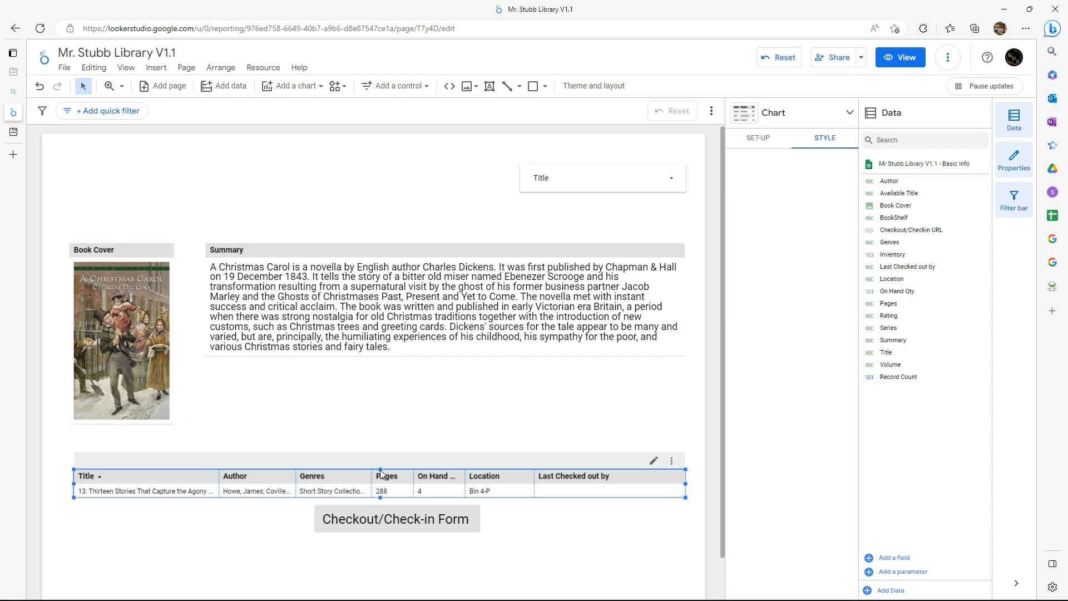
{"action": "left_click_drag", "start_coordinate": [379, 470], "coordinate": [383, 442]}
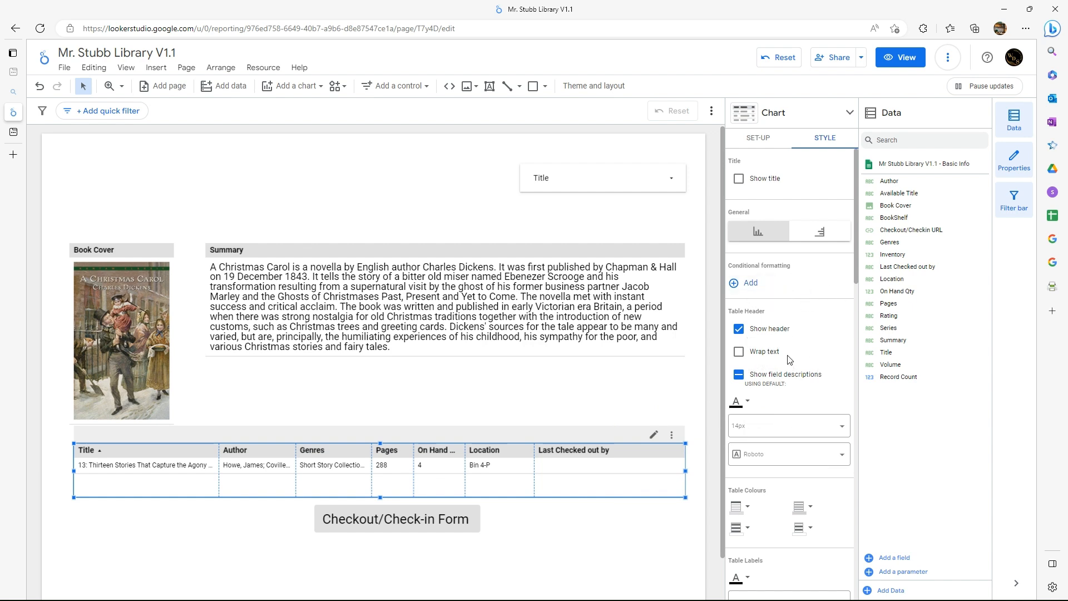
Set the book details table's label font size to 18px and widen the On Hand Qty column to fit its header
{"action": "scroll", "coordinate": [789, 349], "scroll_direction": "down", "scroll_amount": 7}
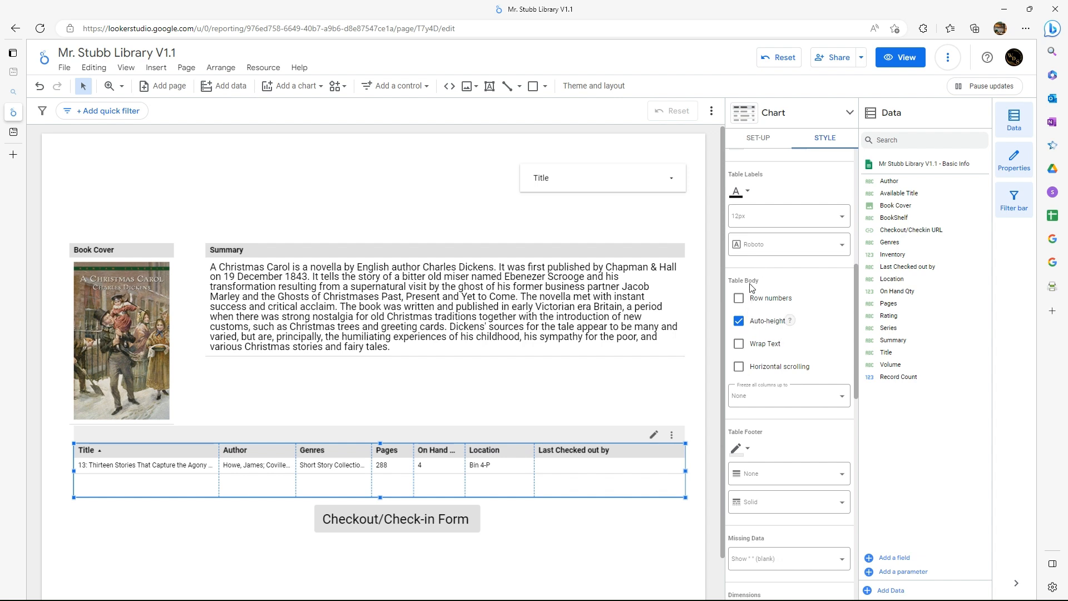
{"action": "scroll", "coordinate": [798, 401], "scroll_direction": "down", "scroll_amount": 3}
{"action": "scroll", "coordinate": [798, 408], "scroll_direction": "up", "scroll_amount": 5}
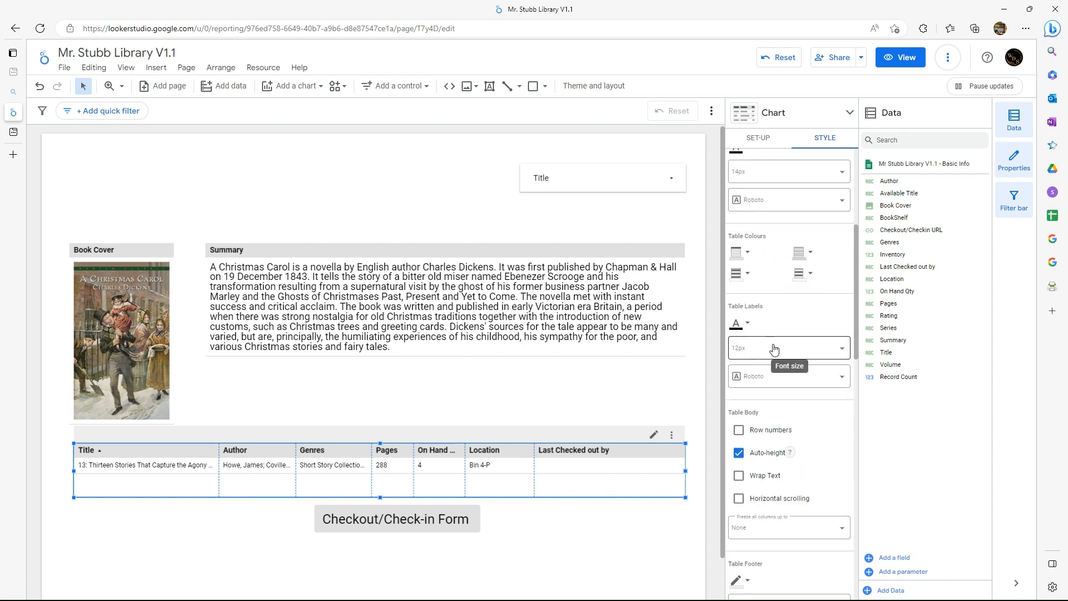
{"action": "left_click", "coordinate": [793, 348]}
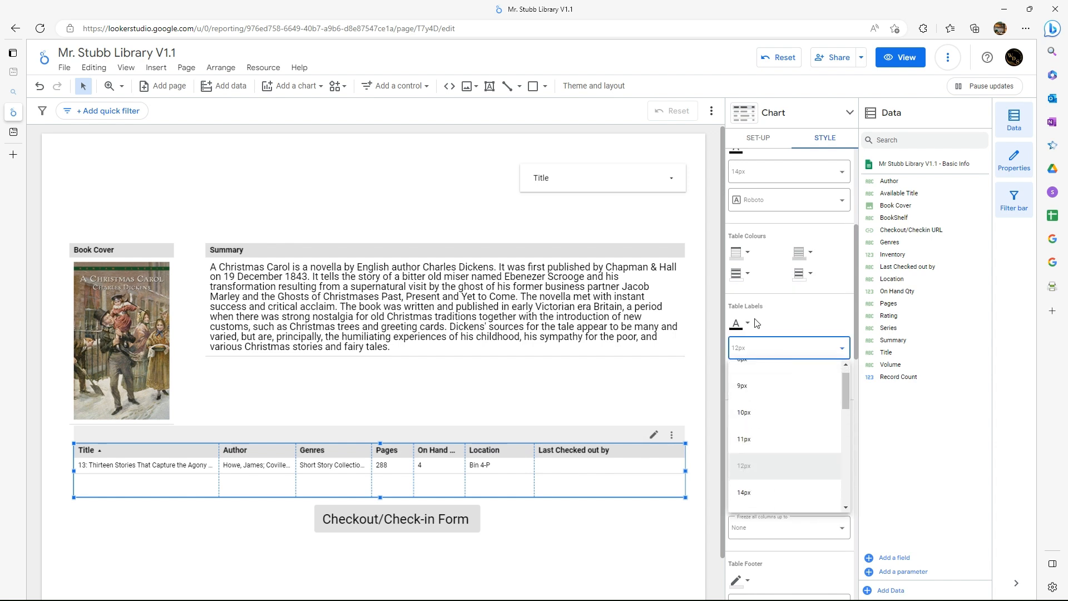
{"action": "scroll", "coordinate": [745, 461], "scroll_direction": "down", "scroll_amount": 1}
{"action": "left_click", "coordinate": [743, 455]}
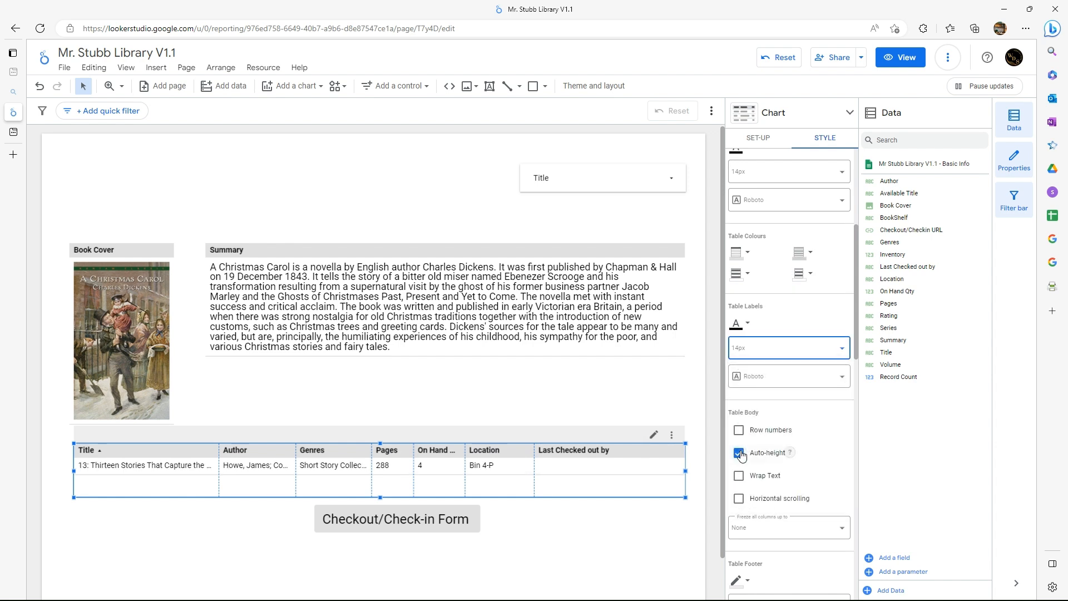
{"action": "left_click", "coordinate": [755, 353]}
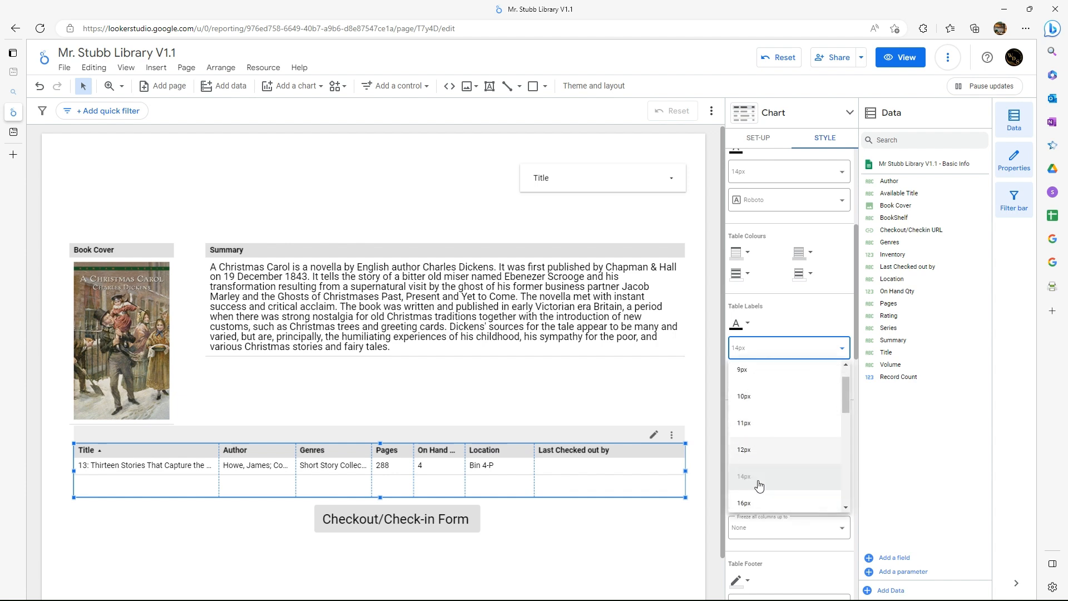
{"action": "scroll", "coordinate": [746, 453], "scroll_direction": "down", "scroll_amount": 2}
{"action": "left_click", "coordinate": [747, 456]}
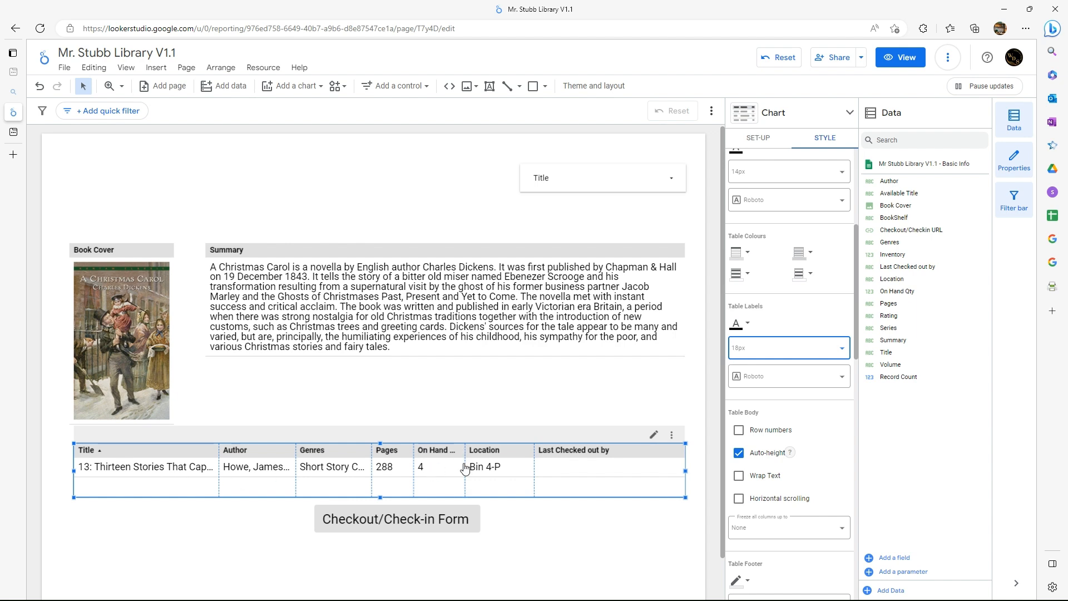
{"action": "left_click_drag", "start_coordinate": [475, 462], "coordinate": [523, 463]}
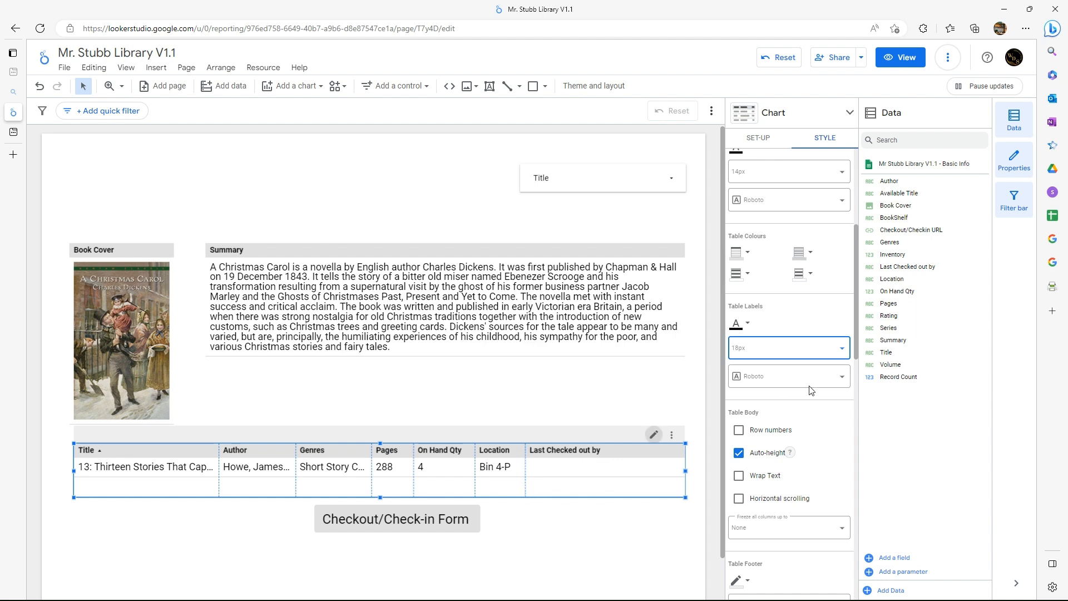
Try Syncopate as the label font of the book details table
{"action": "scroll", "coordinate": [787, 373], "scroll_direction": "up", "scroll_amount": 1}
{"action": "left_click", "coordinate": [791, 364]}
{"action": "left_click", "coordinate": [775, 337]}
{"action": "left_click", "coordinate": [801, 398]}
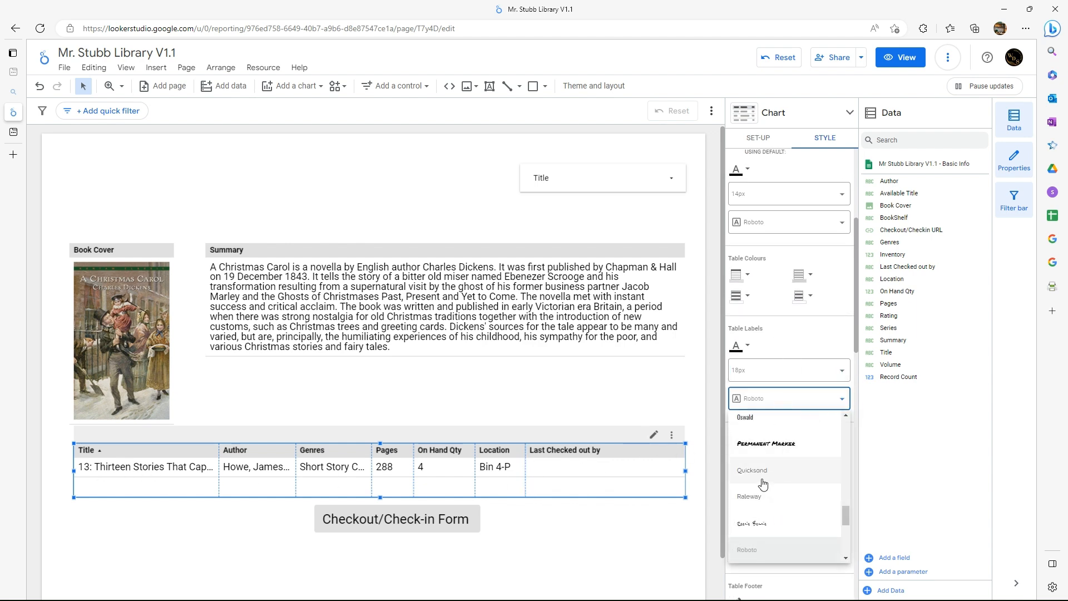
{"action": "left_click", "coordinate": [766, 522]}
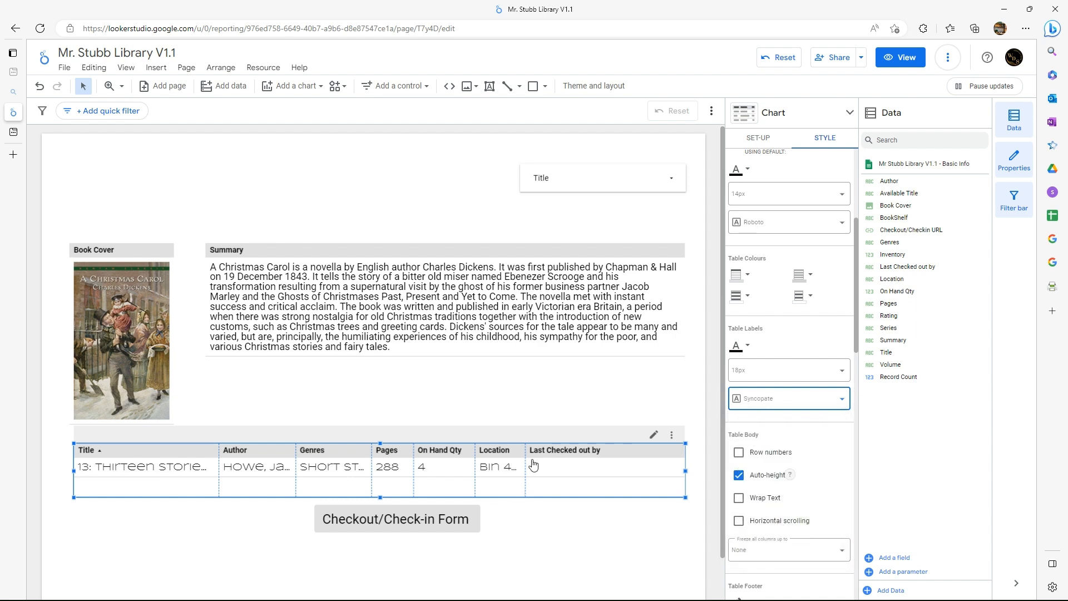
Set the book details table's label font to Open Sans and widen the Location column slightly
{"action": "left_click", "coordinate": [773, 399]}
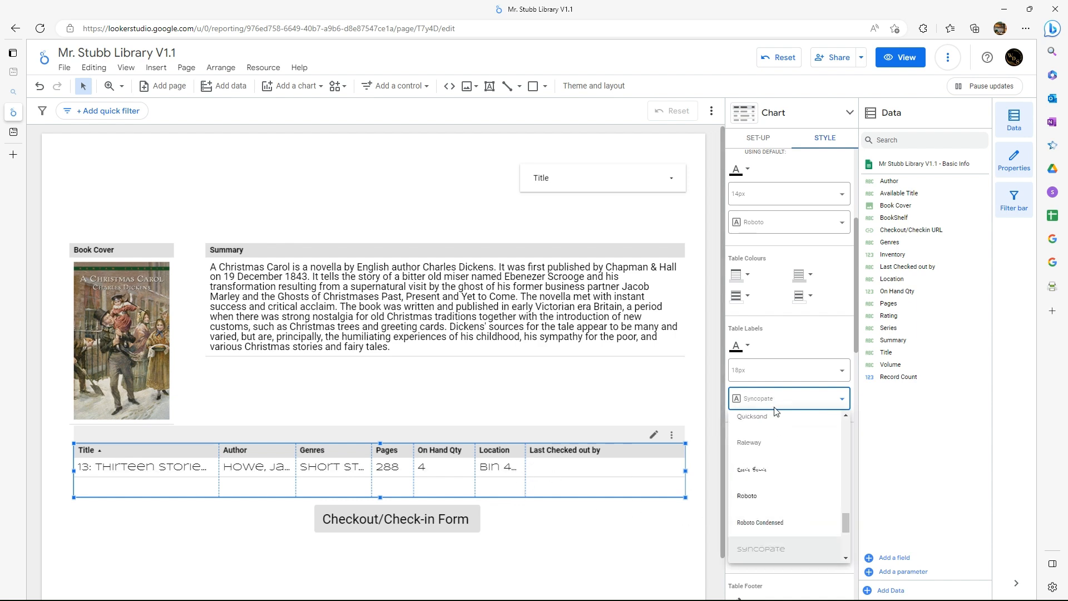
{"action": "scroll", "coordinate": [757, 463], "scroll_direction": "up", "scroll_amount": 2}
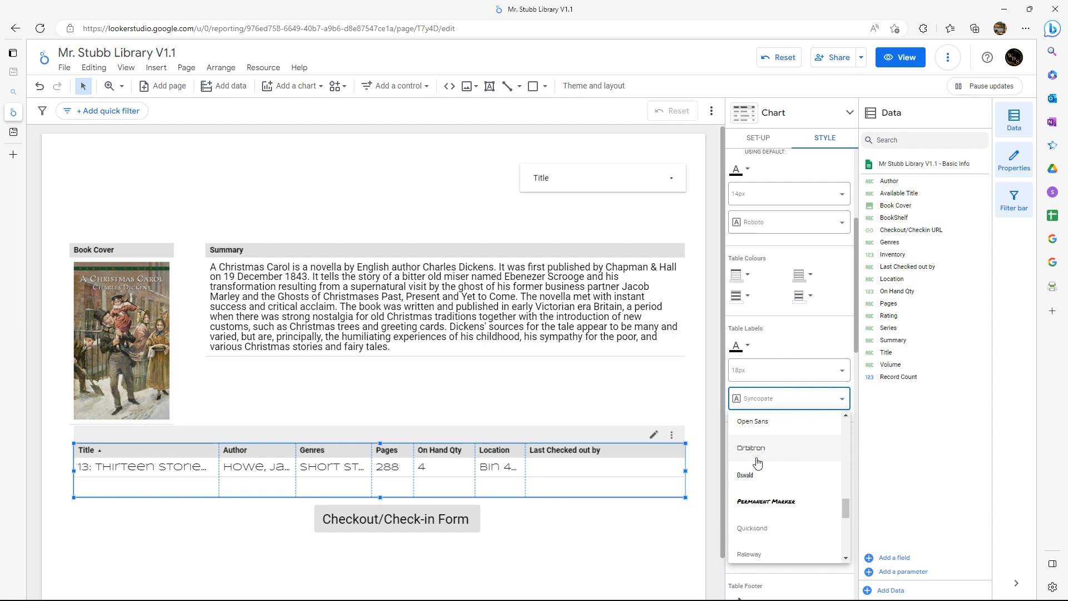
{"action": "left_click", "coordinate": [763, 422]}
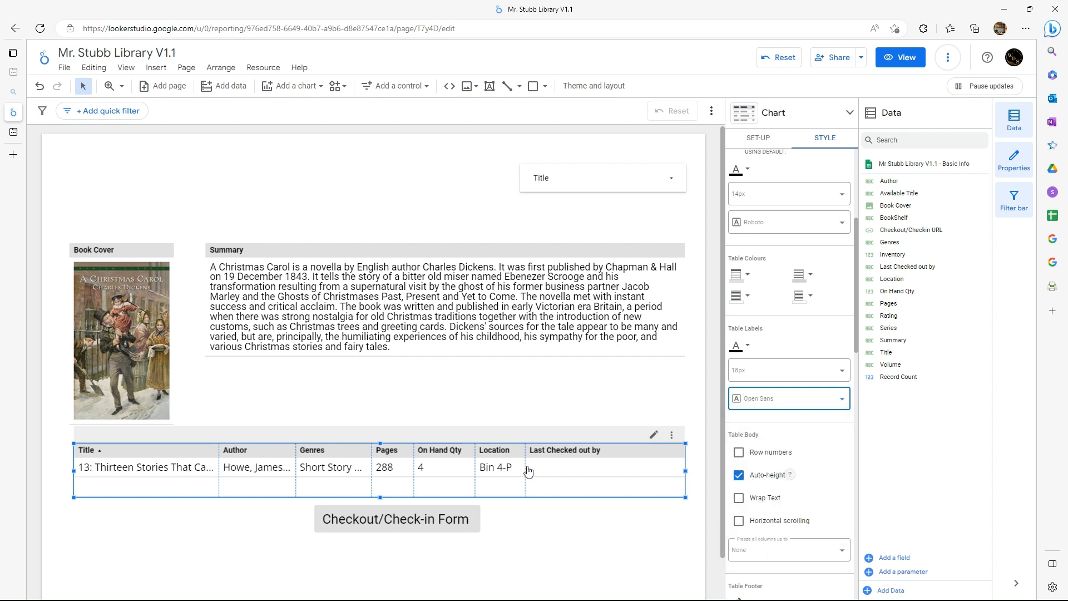
{"action": "left_click_drag", "start_coordinate": [526, 466], "coordinate": [538, 466]}
Try a 9px header font size in the book details table and put it back to 14px
{"action": "left_click", "coordinate": [505, 453]}
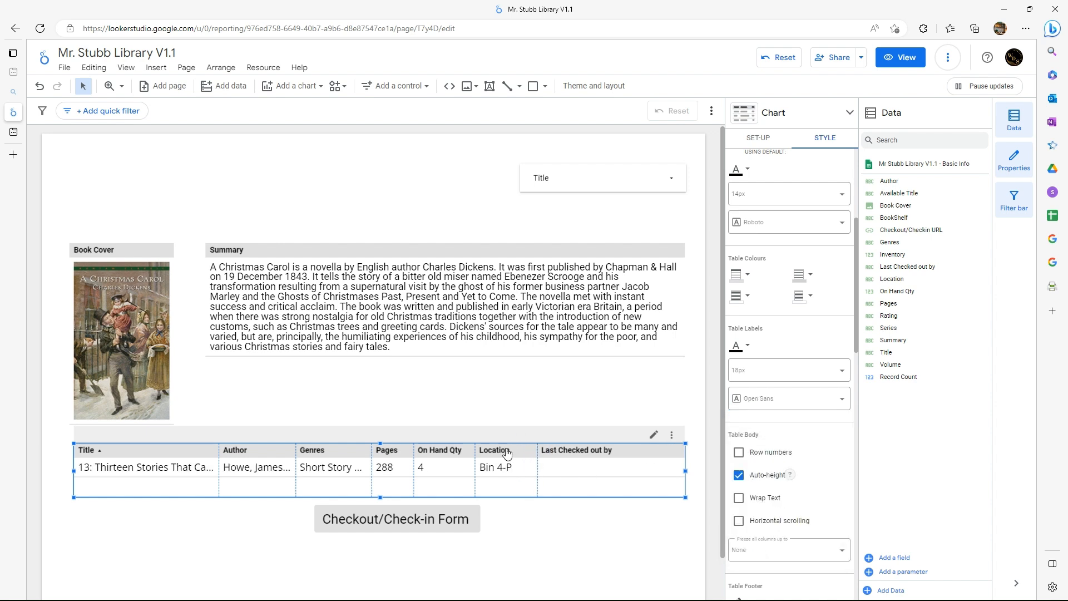
{"action": "scroll", "coordinate": [749, 417], "scroll_direction": "up", "scroll_amount": 5}
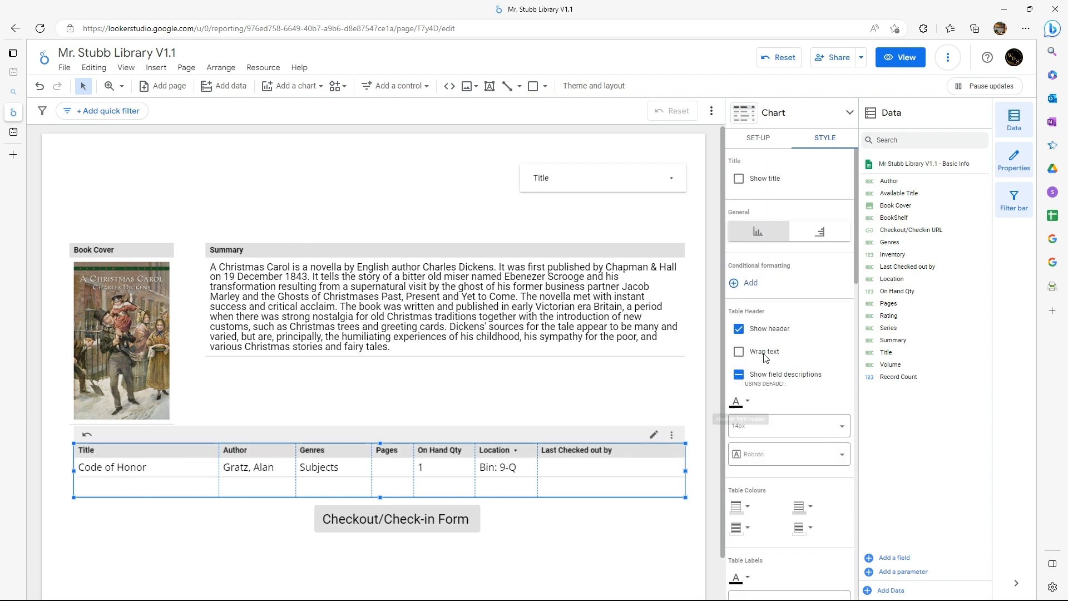
{"action": "left_click", "coordinate": [759, 431]}
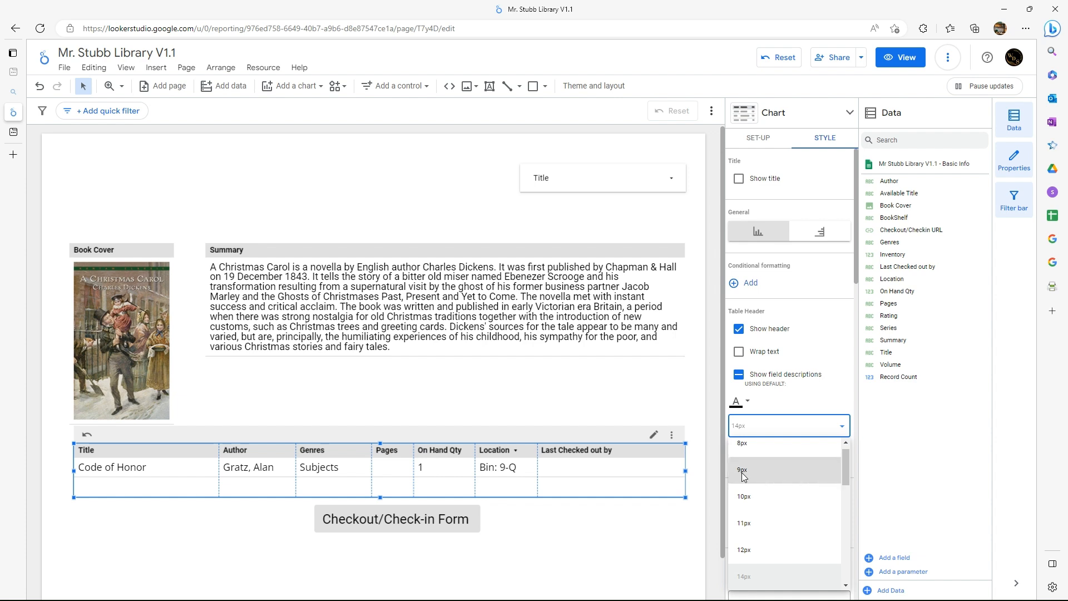
{"action": "left_click", "coordinate": [743, 470]}
{"action": "left_click", "coordinate": [762, 432]}
{"action": "scroll", "coordinate": [748, 518], "scroll_direction": "down", "scroll_amount": 1}
{"action": "left_click", "coordinate": [749, 530]}
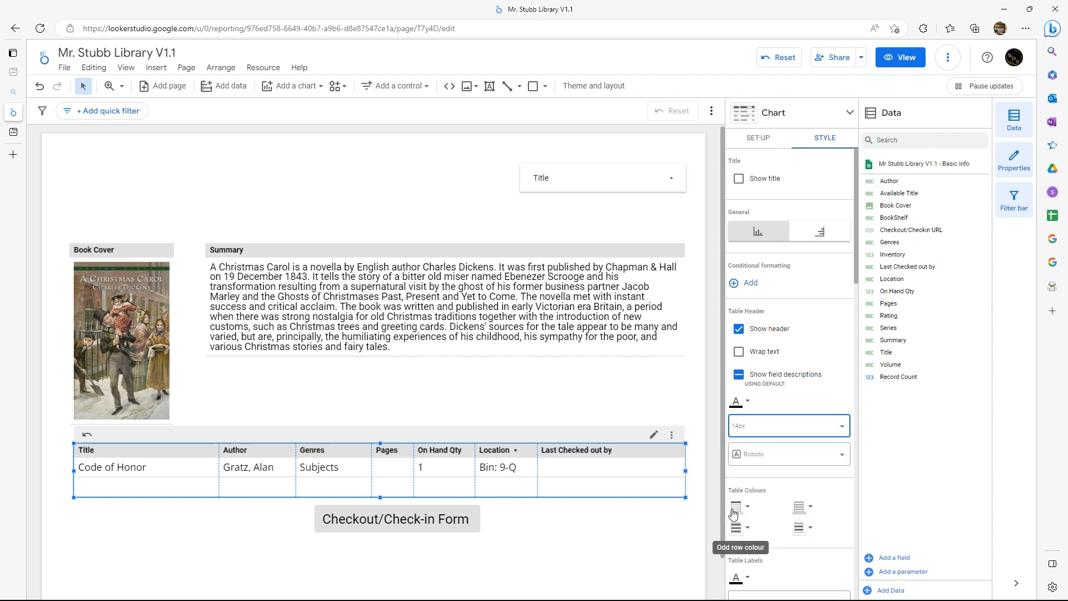
Try Orbitron as the header font of the book details table
{"action": "left_click", "coordinate": [780, 453]}
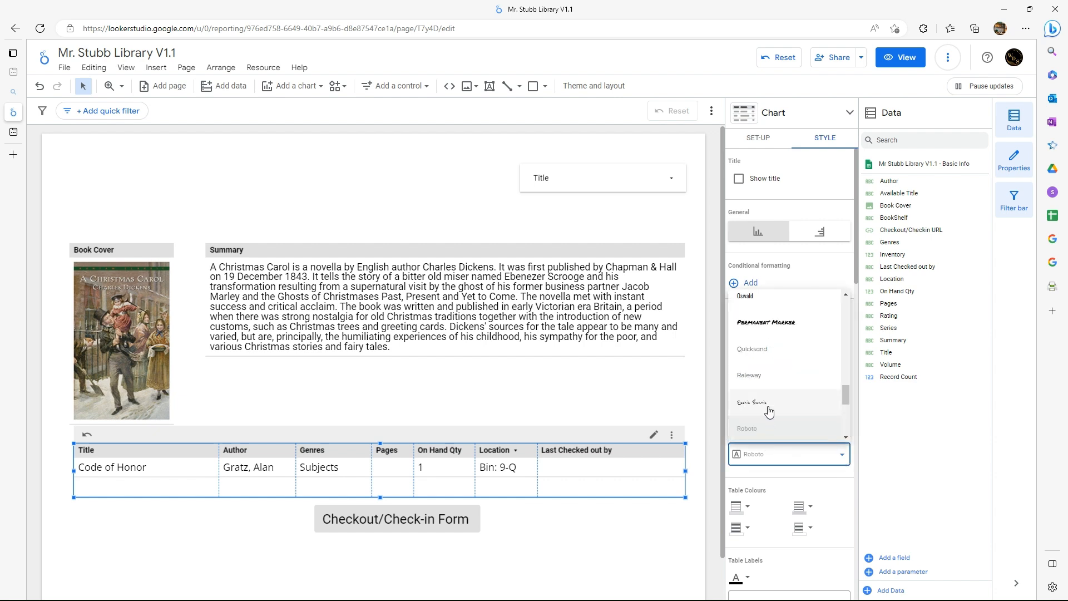
{"action": "scroll", "coordinate": [766, 367], "scroll_direction": "up", "scroll_amount": 2}
{"action": "scroll", "coordinate": [764, 368], "scroll_direction": "down", "scroll_amount": 2}
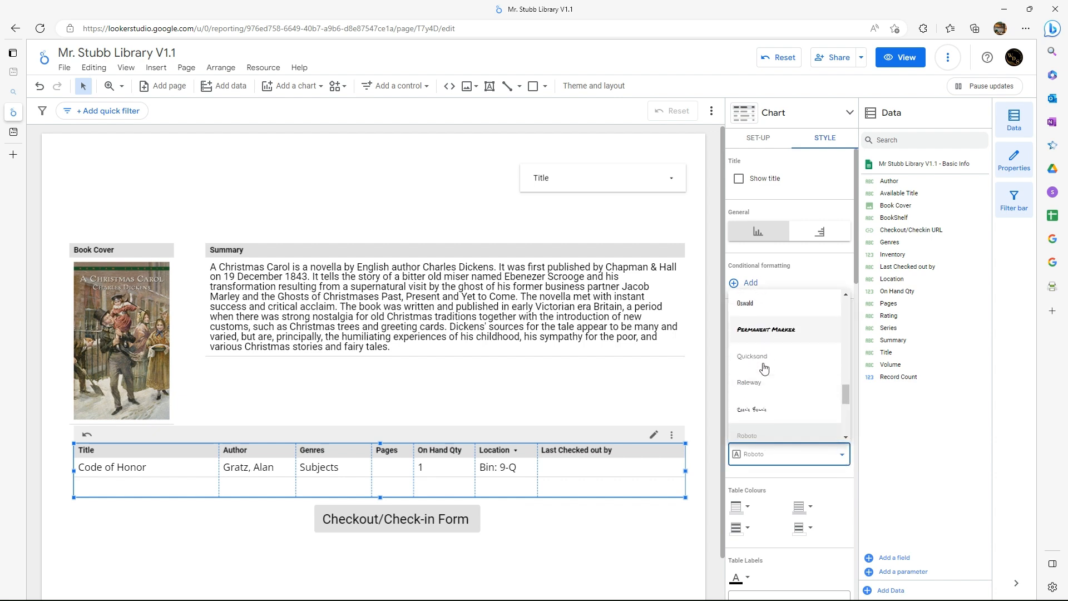
{"action": "scroll", "coordinate": [763, 367], "scroll_direction": "up", "scroll_amount": 2}
{"action": "left_click", "coordinate": [746, 319]}
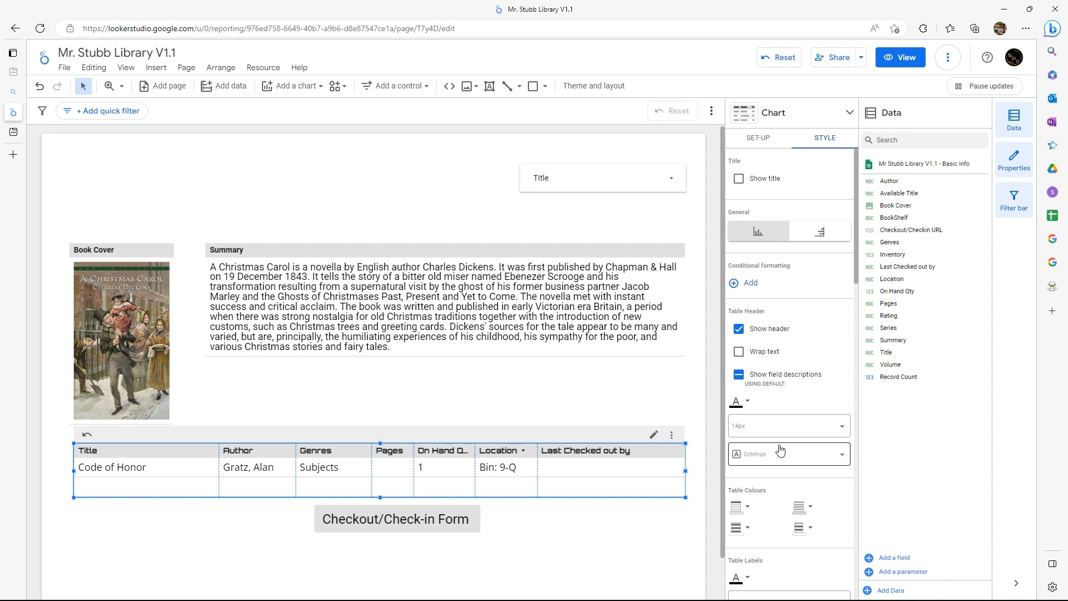
Set the book details table's header font to Open Sans and shorten the table to fit its single row
{"action": "left_click", "coordinate": [781, 449]}
{"action": "left_click", "coordinate": [757, 403]}
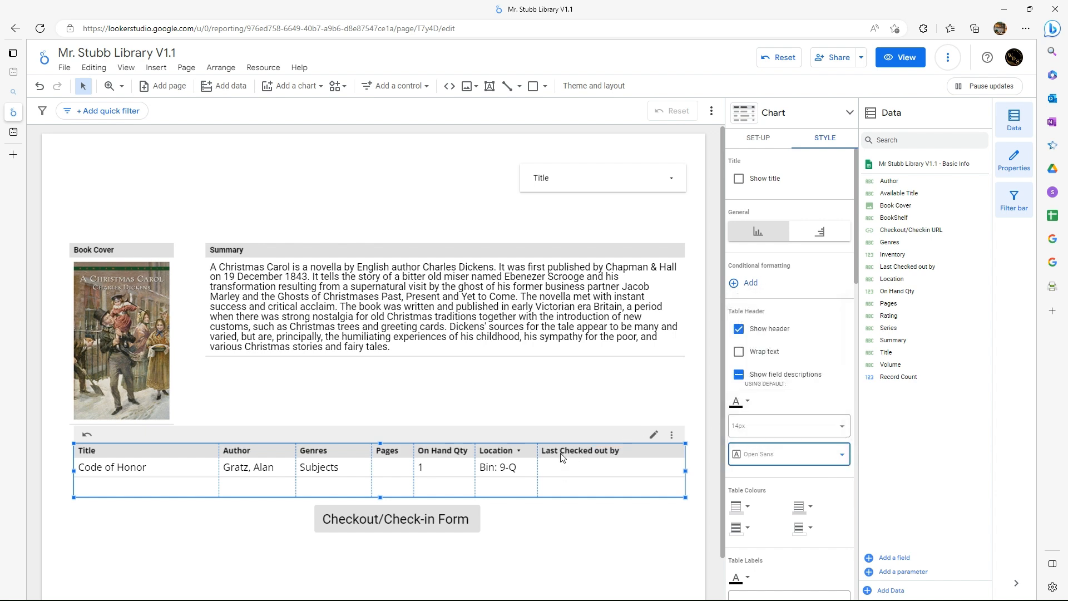
{"action": "left_click", "coordinate": [380, 502]}
{"action": "left_click", "coordinate": [381, 466]}
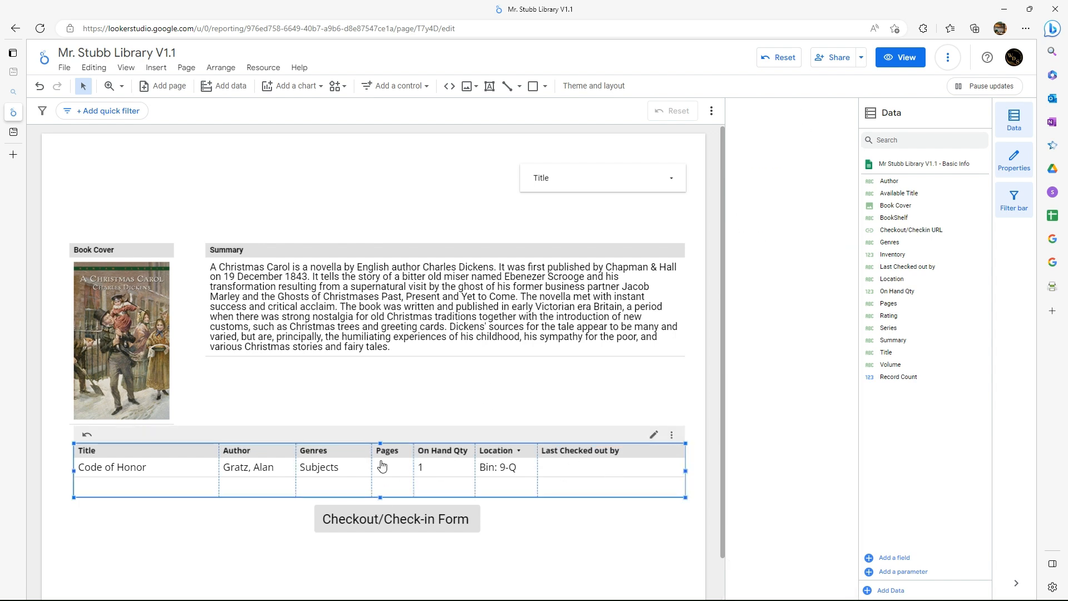
{"action": "left_click_drag", "start_coordinate": [381, 498], "coordinate": [383, 482]}
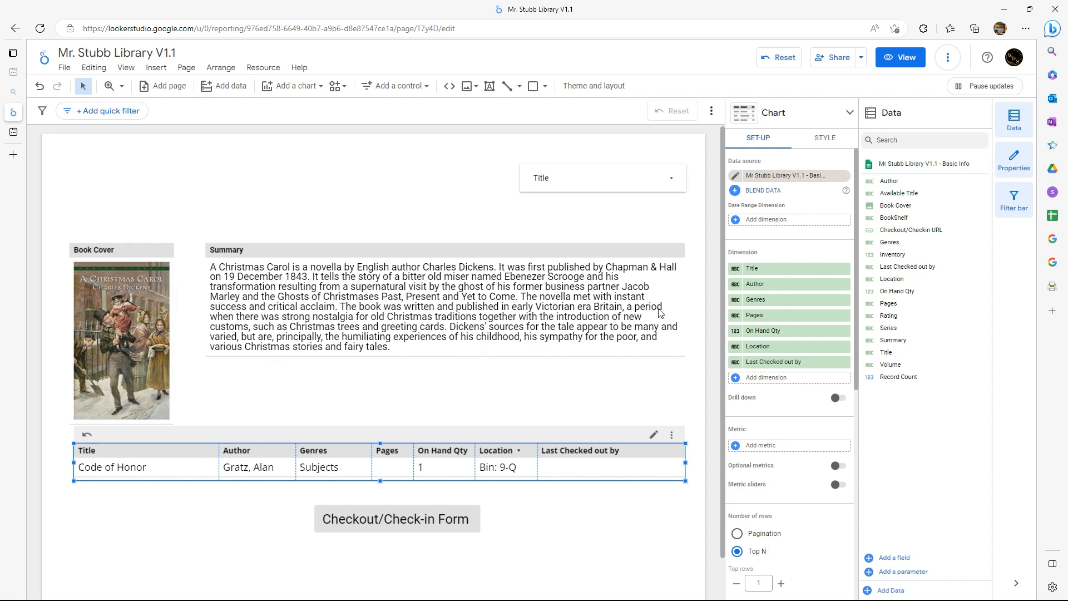
Filter the report to the first book, 13: Thirteen Stories, with the Title drop-down
{"action": "left_click", "coordinate": [563, 183]}
{"action": "left_click", "coordinate": [643, 184]}
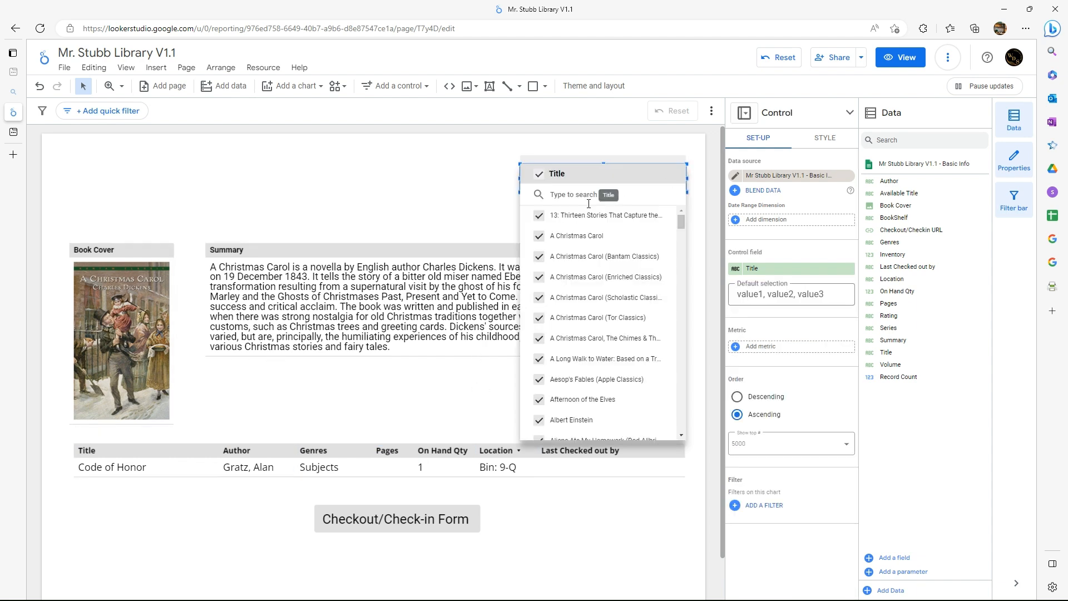
{"action": "left_click", "coordinate": [645, 216]}
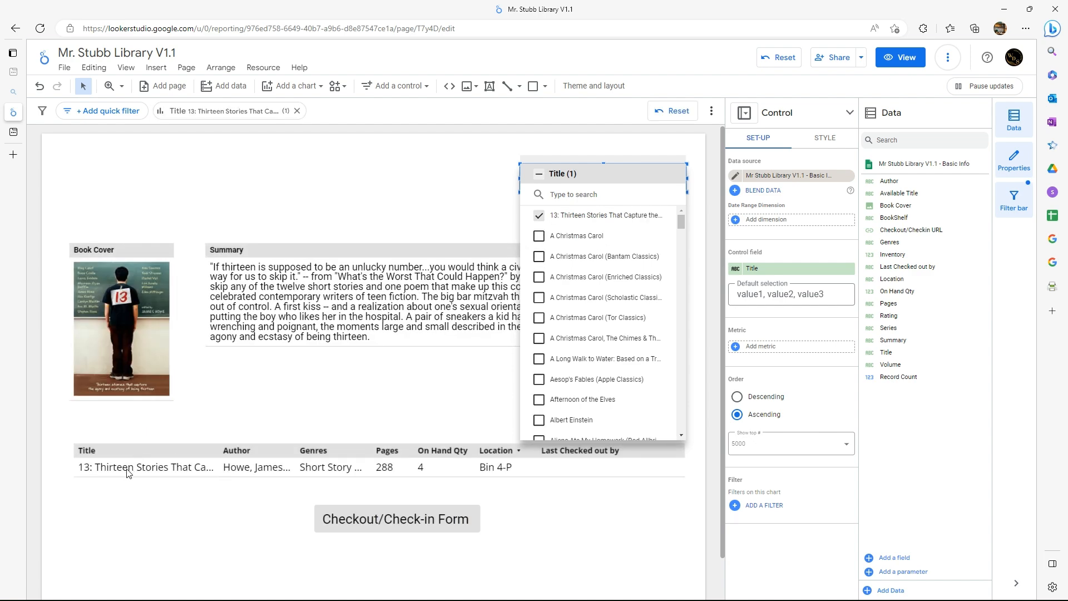
{"action": "left_click", "coordinate": [597, 494]}
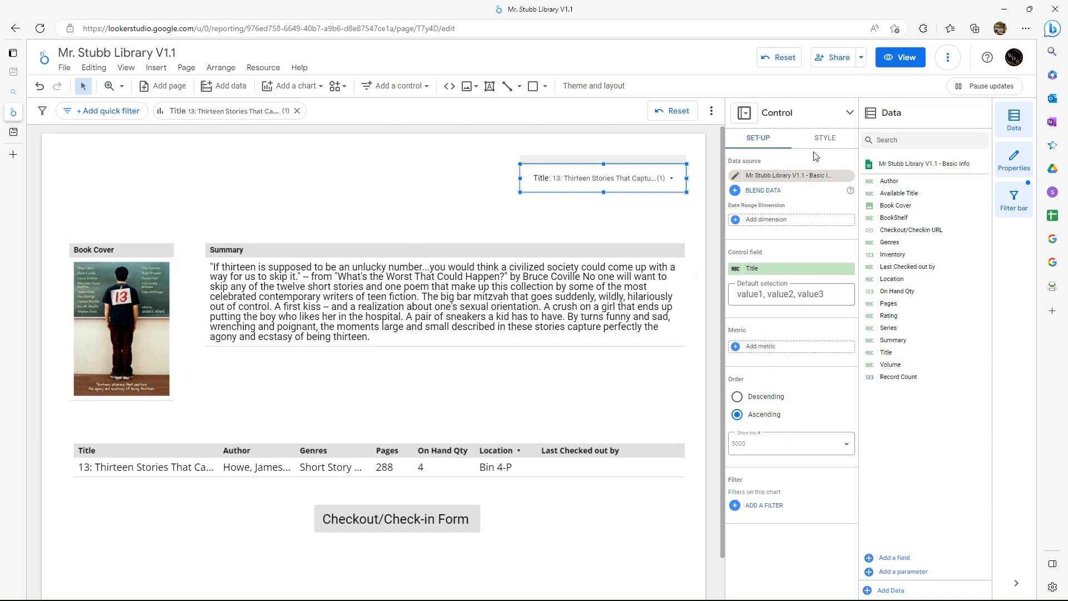
Hide the header rows of the Summary and Book Cover tables
{"action": "left_click", "coordinate": [828, 142]}
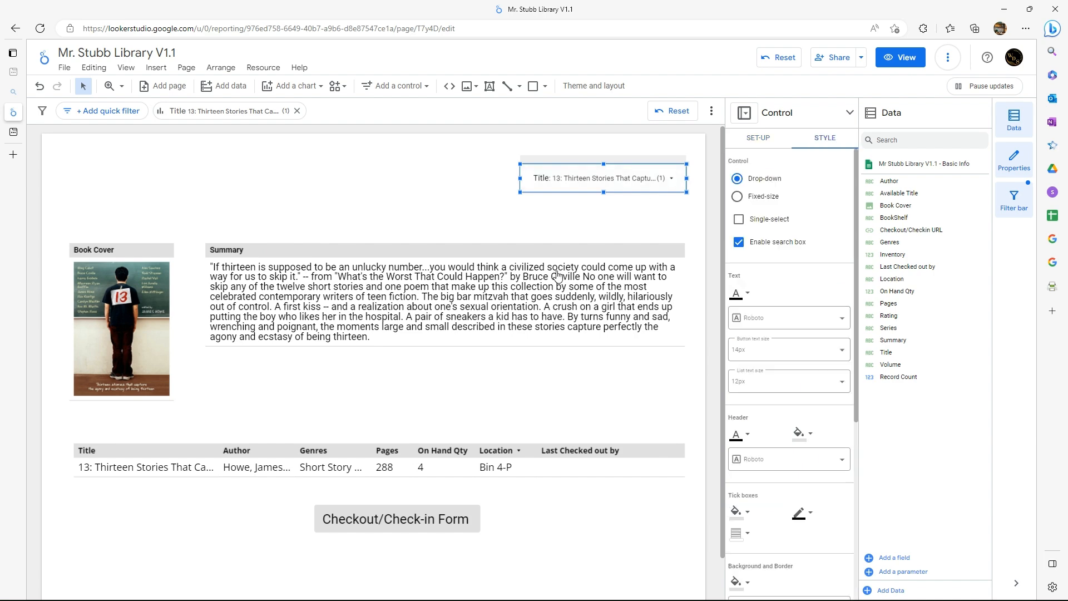
{"action": "left_click", "coordinate": [499, 260]}
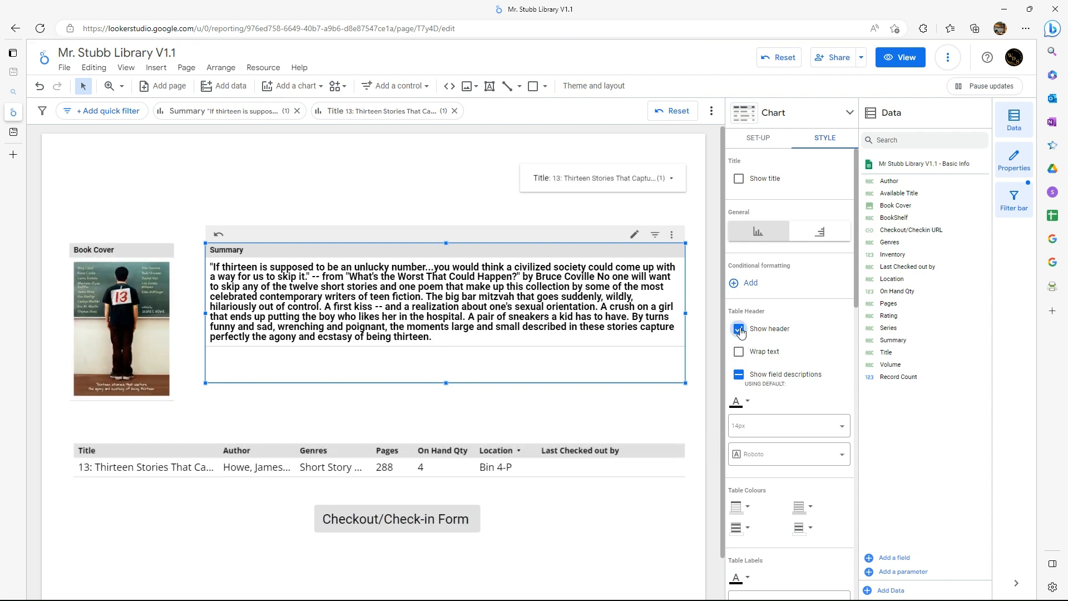
{"action": "left_click", "coordinate": [739, 329]}
{"action": "left_click", "coordinate": [146, 253]}
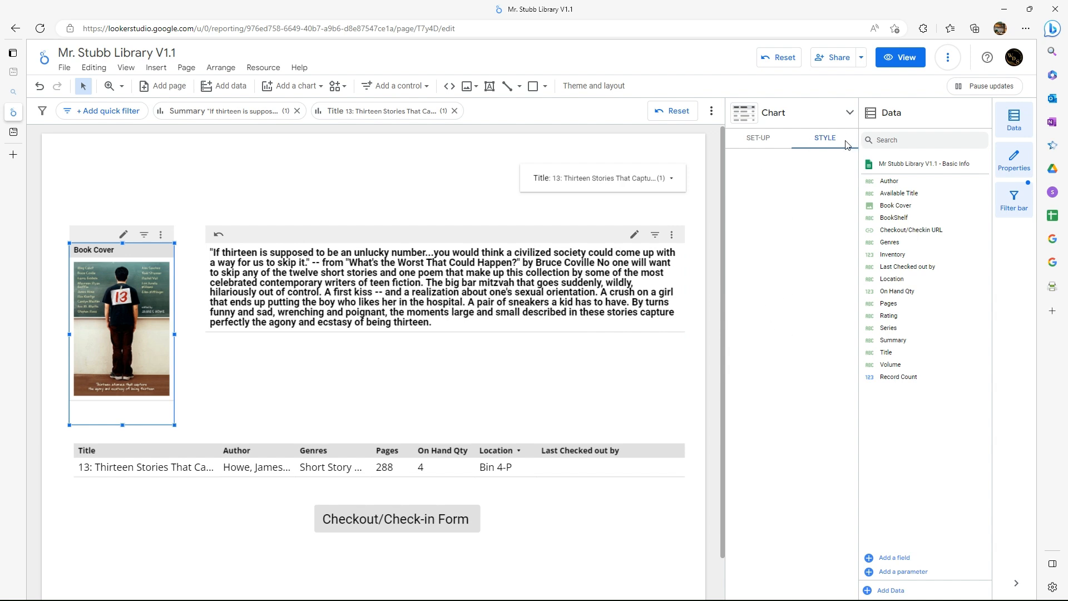
{"action": "left_click", "coordinate": [738, 330]}
{"action": "left_click", "coordinate": [338, 390]}
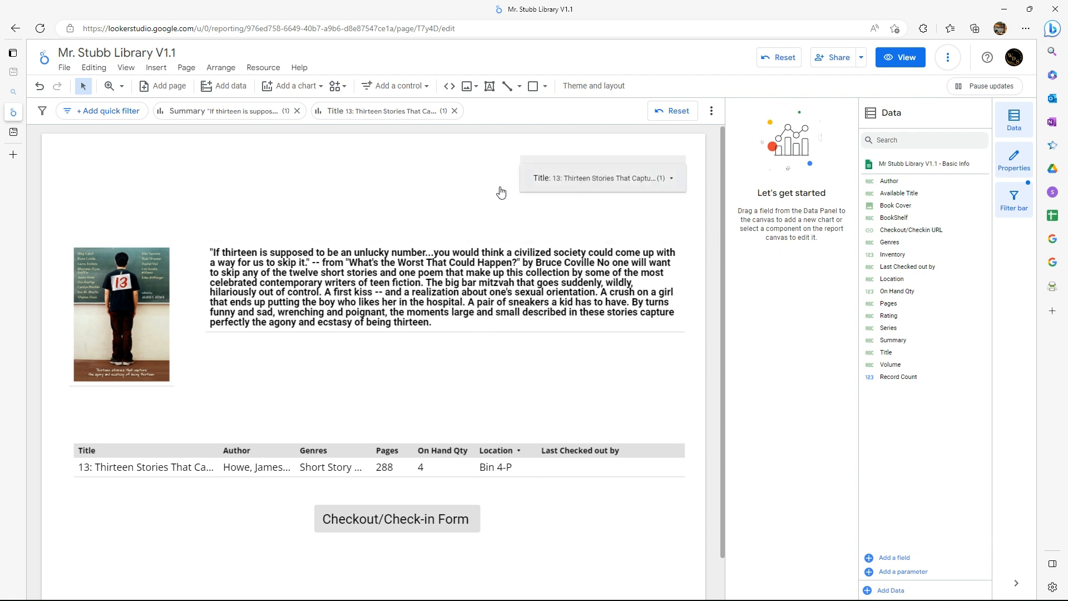
Widen the Title drop-down toward the page's middle and set its button text size to 16px
{"action": "left_click", "coordinate": [533, 183]}
{"action": "left_click_drag", "start_coordinate": [520, 181], "coordinate": [428, 185]}
{"action": "left_click", "coordinate": [825, 137]}
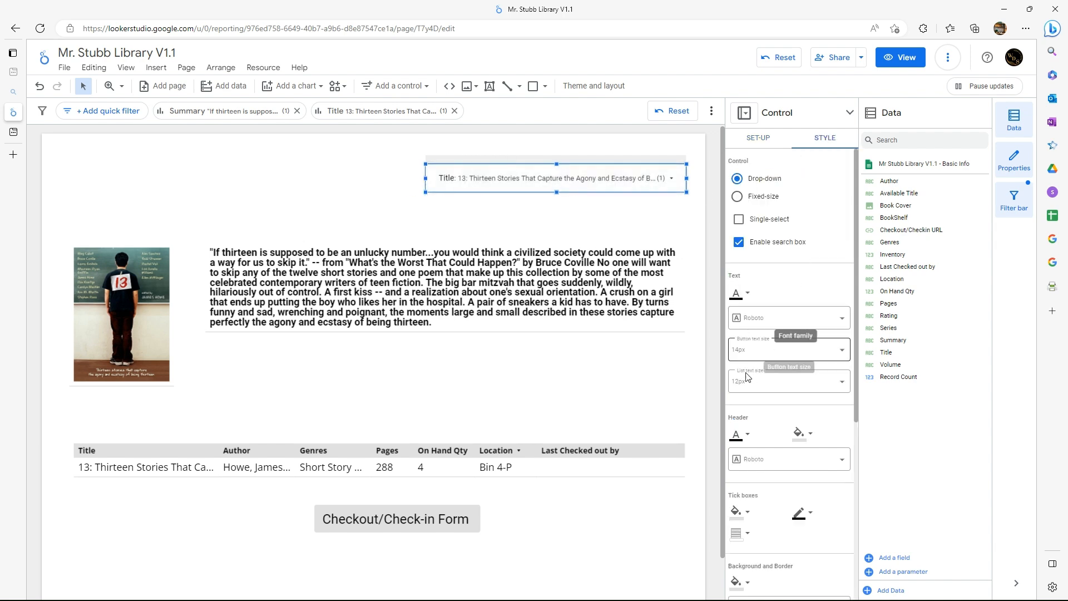
{"action": "left_click", "coordinate": [789, 349]}
{"action": "scroll", "coordinate": [753, 462], "scroll_direction": "down", "scroll_amount": 2}
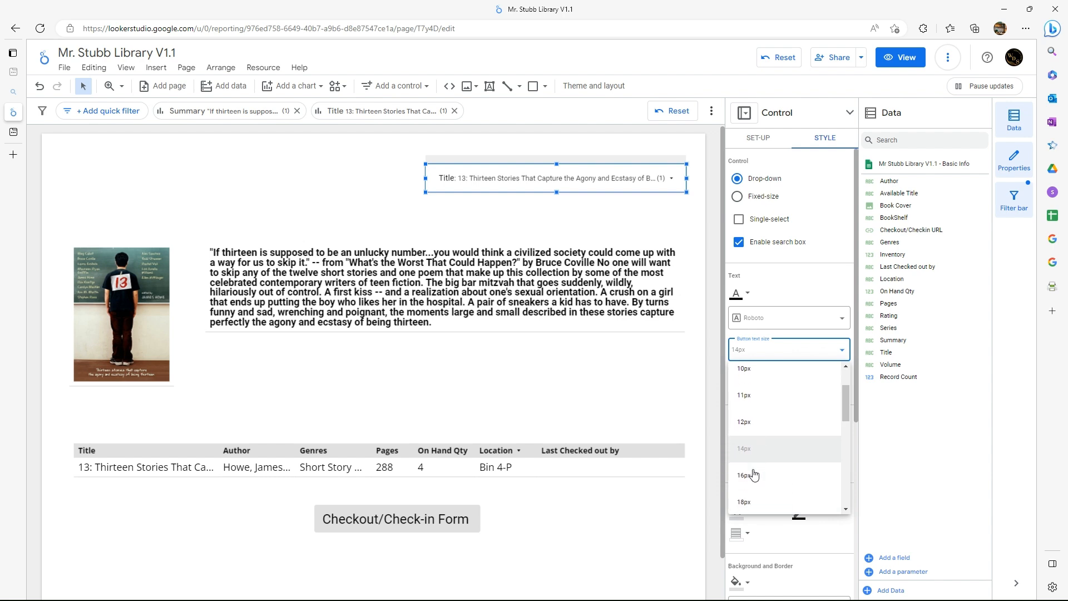
{"action": "left_click", "coordinate": [746, 484]}
{"action": "left_click", "coordinate": [498, 207]}
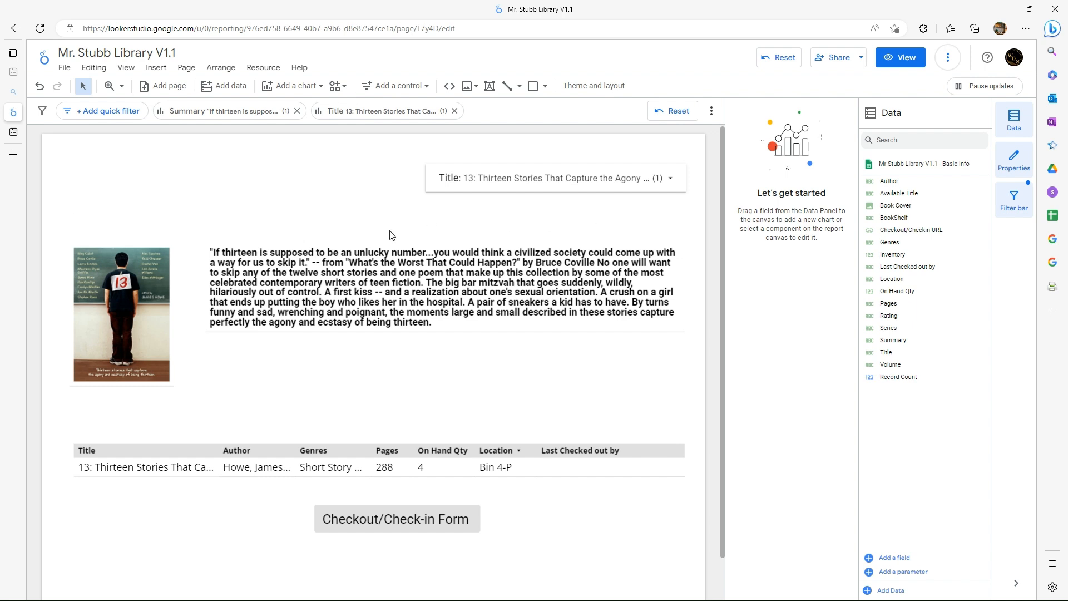
Remove the Title dimension from the book details table
{"action": "mouse_move", "coordinate": [442, 316]}
{"action": "mouse_move", "coordinate": [183, 466]}
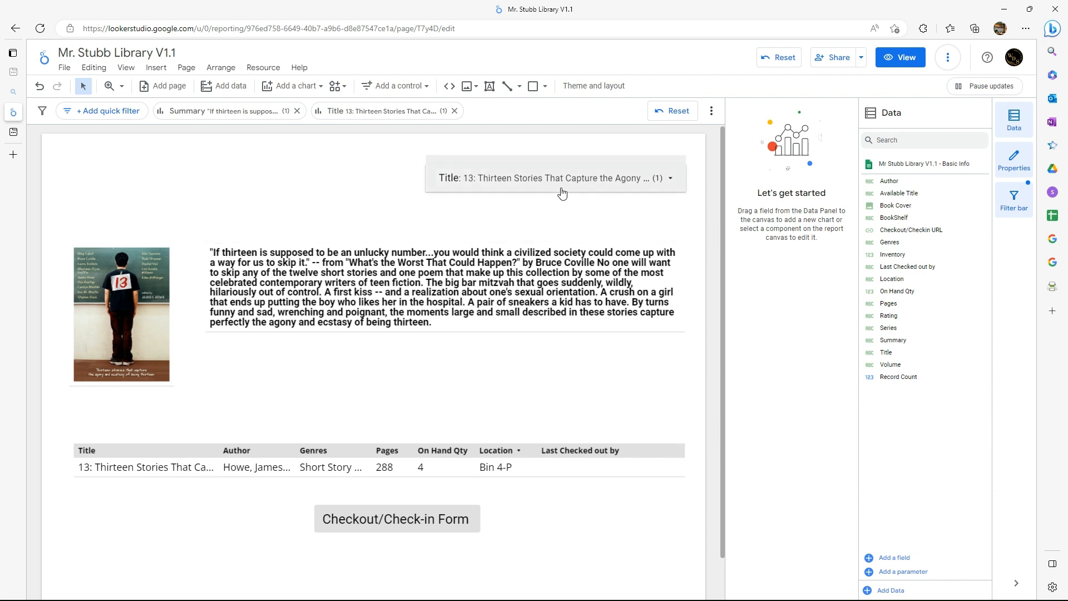
{"action": "left_click", "coordinate": [143, 464]}
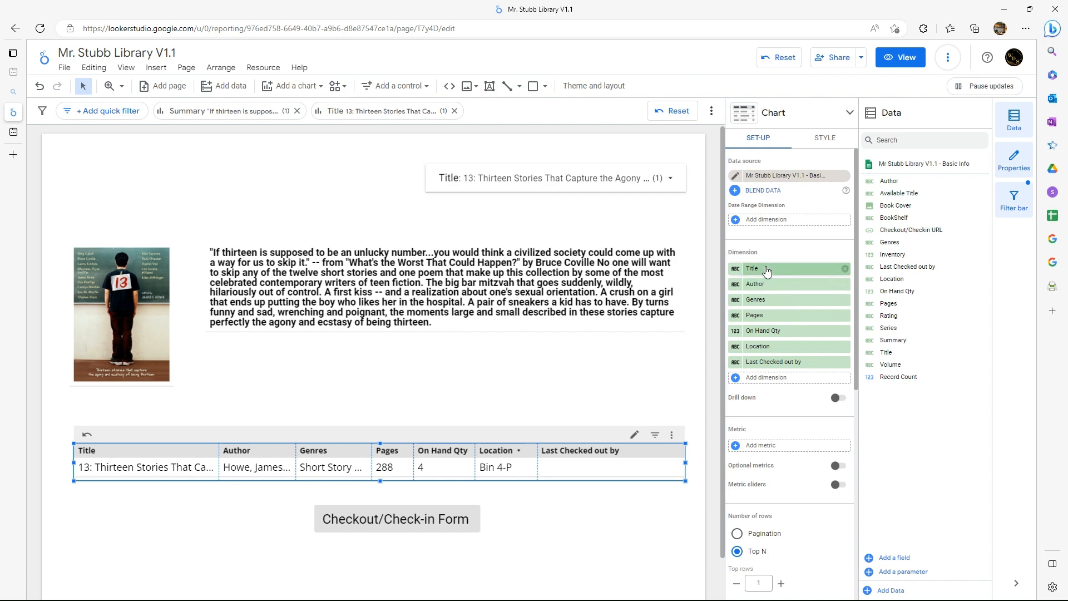
{"action": "left_click", "coordinate": [762, 269]}
{"action": "left_click", "coordinate": [855, 267]}
{"action": "left_click", "coordinate": [846, 269]}
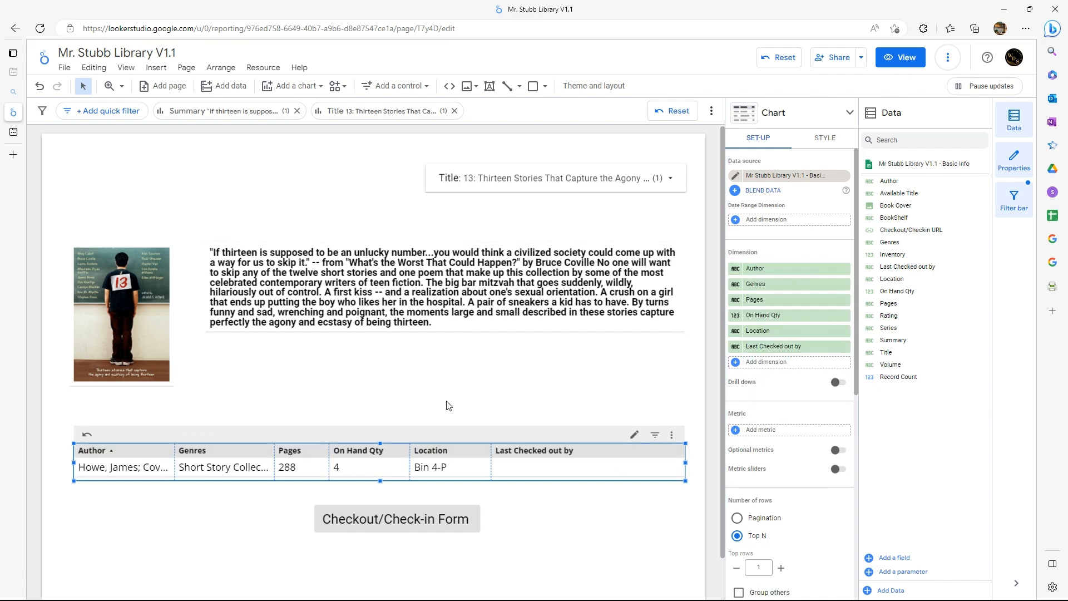
Add a new table above the summary and limit it to the top 1 row
{"action": "left_click", "coordinate": [493, 392]}
{"action": "left_click", "coordinate": [294, 87]}
{"action": "left_click", "coordinate": [278, 127]}
{"action": "left_click", "coordinate": [155, 147]}
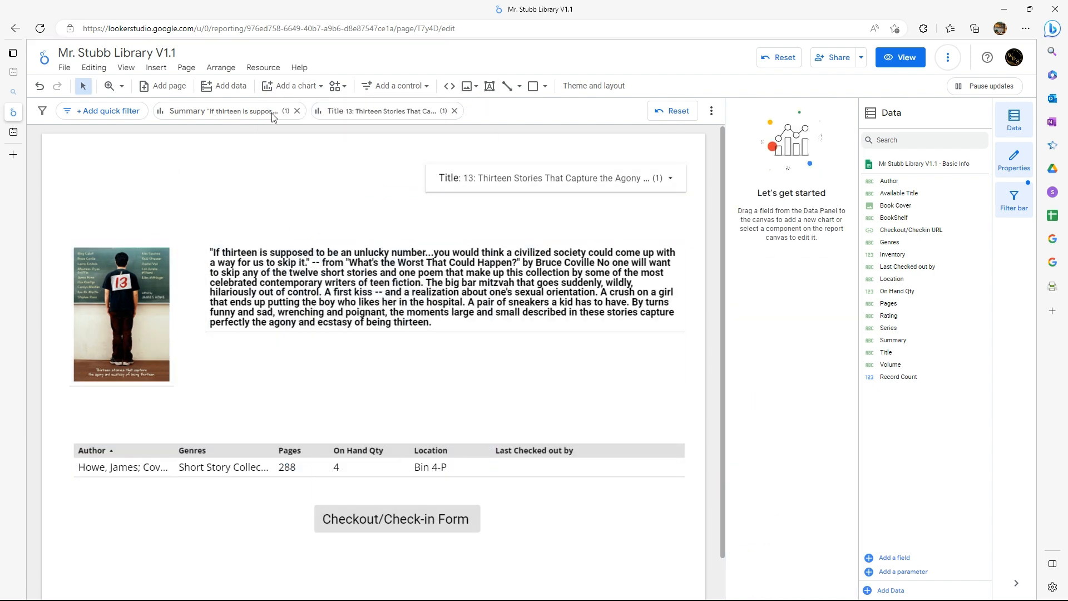
{"action": "left_click", "coordinate": [737, 474]}
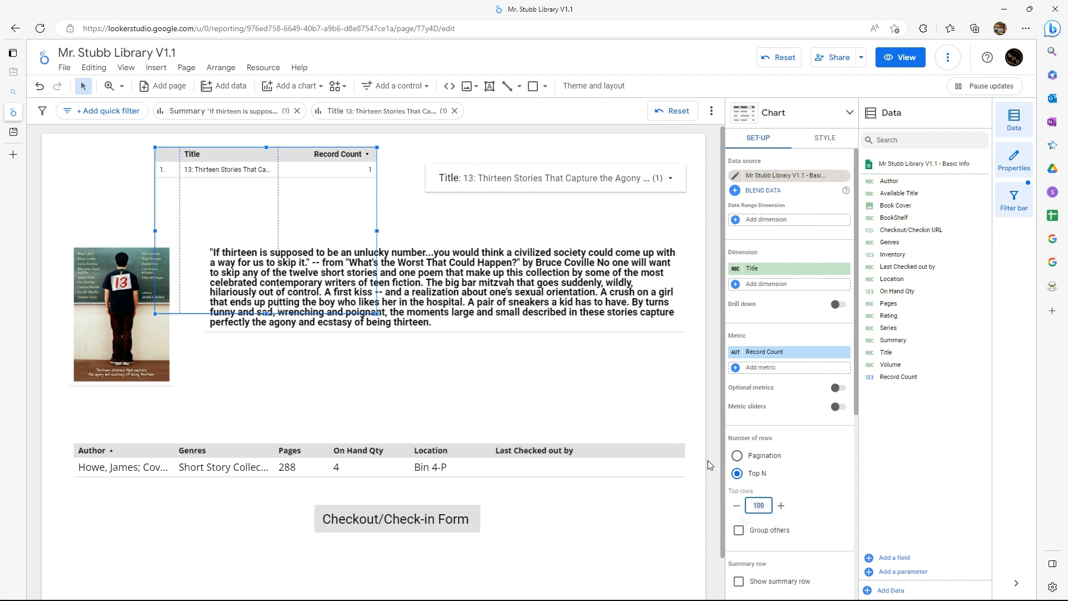
{"action": "type", "text": "1"}
{"action": "key", "text": "Return"}
Hide the header and row numbers of the new title table
{"action": "left_click", "coordinate": [825, 139]}
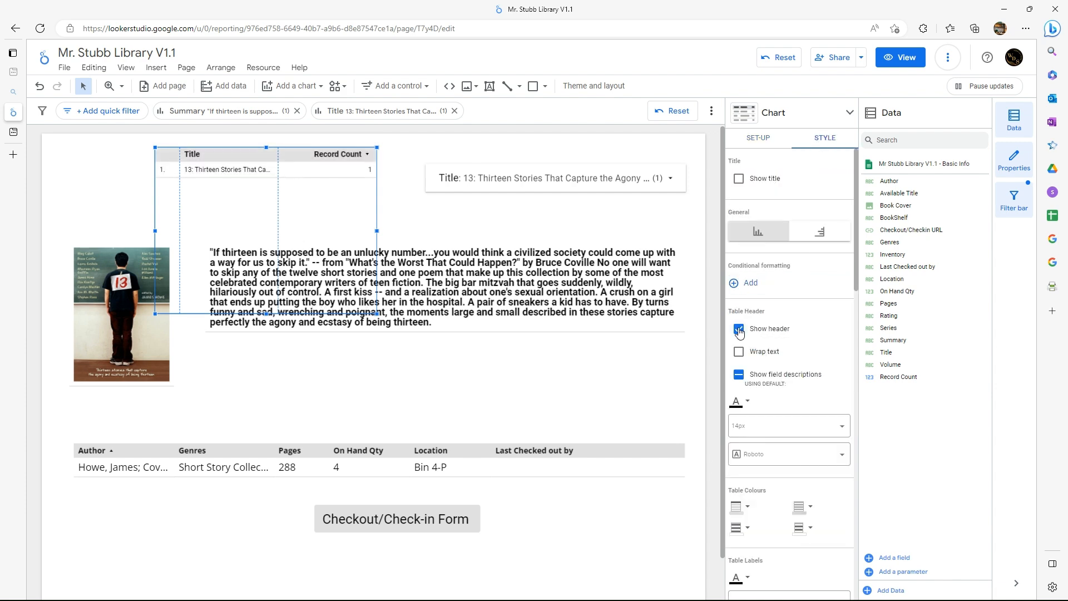
{"action": "left_click", "coordinate": [738, 328]}
{"action": "scroll", "coordinate": [787, 420], "scroll_direction": "down", "scroll_amount": 2}
{"action": "scroll", "coordinate": [787, 420], "scroll_direction": "down", "scroll_amount": 1}
{"action": "left_click", "coordinate": [740, 420]}
Remove the Record Count metric from the title table and fit the table just above the summary at the same width
{"action": "left_click", "coordinate": [758, 137]}
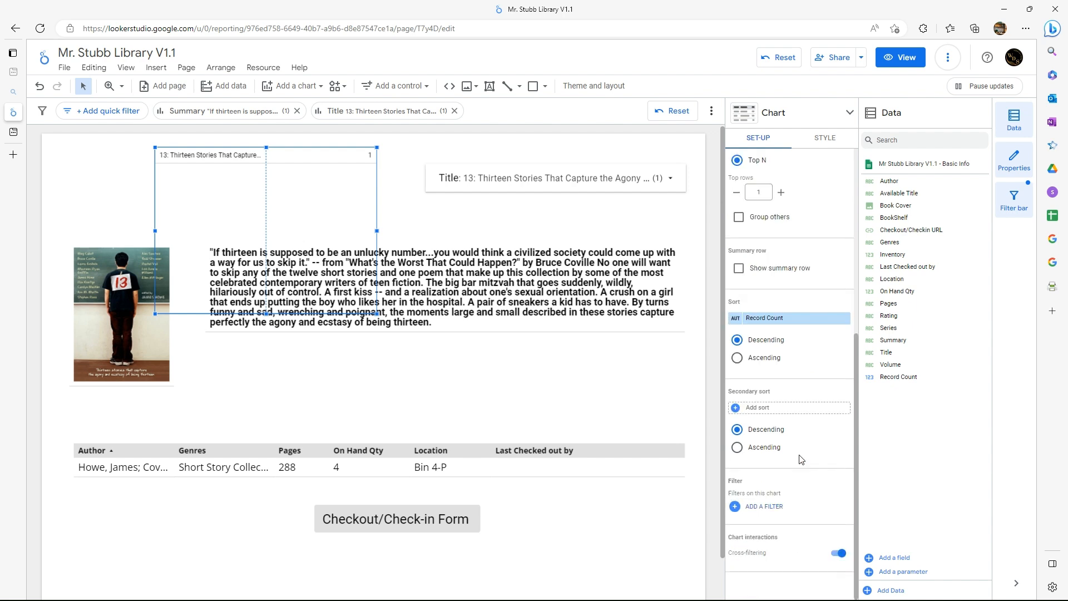
{"action": "left_click_drag", "start_coordinate": [265, 313], "coordinate": [324, 228]}
{"action": "left_click_drag", "start_coordinate": [429, 221], "coordinate": [685, 225]}
Enlarge the label font of the title table
{"action": "left_click", "coordinate": [825, 138]}
{"action": "scroll", "coordinate": [779, 283], "scroll_direction": "down", "scroll_amount": 2}
{"action": "left_click", "coordinate": [766, 390]}
{"action": "scroll", "coordinate": [748, 472], "scroll_direction": "down", "scroll_amount": 3}
{"action": "left_click", "coordinate": [744, 471]}
Centre the book title in its table and adjust its label text style
{"action": "scroll", "coordinate": [790, 436], "scroll_direction": "down", "scroll_amount": 10}
{"action": "scroll", "coordinate": [789, 436], "scroll_direction": "up", "scroll_amount": 3}
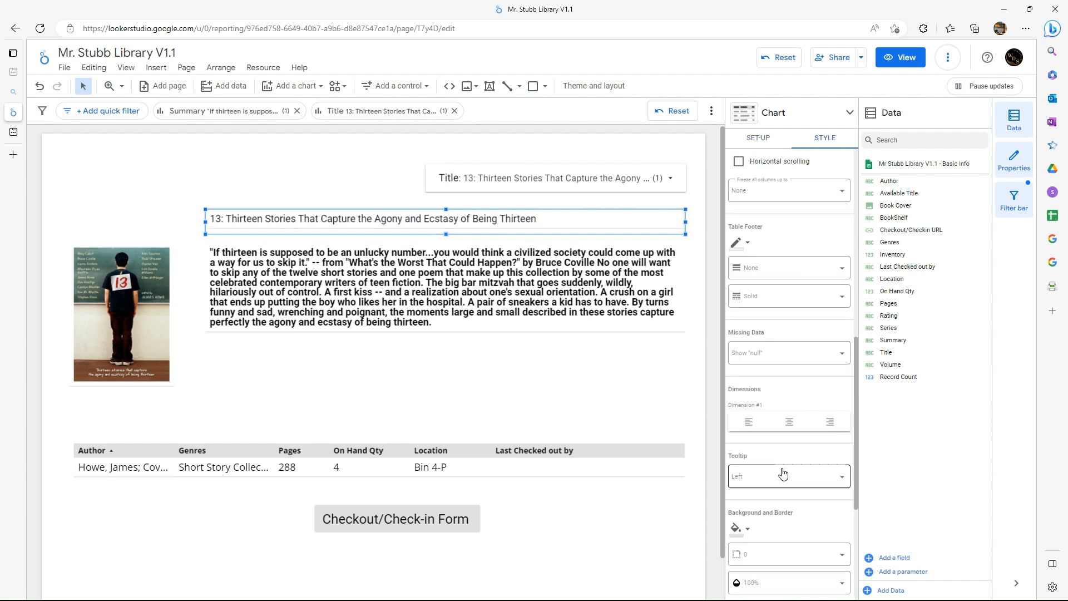
{"action": "left_click", "coordinate": [789, 403]}
{"action": "left_click", "coordinate": [788, 335]}
{"action": "left_click", "coordinate": [758, 472]}
{"action": "scroll", "coordinate": [773, 267], "scroll_direction": "up", "scroll_amount": 5}
{"action": "left_click", "coordinate": [756, 282]}
{"action": "left_click", "coordinate": [767, 407]}
{"action": "left_click", "coordinate": [687, 382]}
Nudge the title table up and move the summary and book cover tables down to make room for headings
{"action": "left_click", "coordinate": [468, 224]}
{"action": "left_click_drag", "start_coordinate": [469, 223], "coordinate": [469, 219]}
{"action": "left_click_drag", "start_coordinate": [684, 295], "coordinate": [685, 312]}
{"action": "mouse_move", "coordinate": [151, 322]}
{"action": "left_mouse_down"}
{"action": "mouse_move", "coordinate": [148, 340]}
{"action": "mouse_move", "coordinate": [158, 329]}
{"action": "left_mouse_up"}
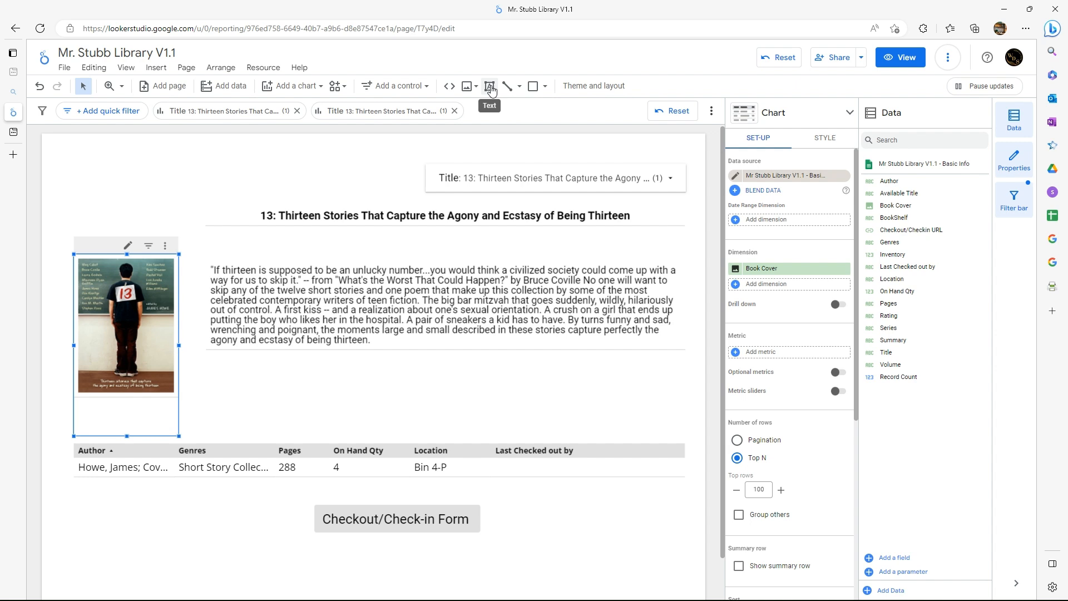
Add a text box above the summary reading "Summary", centred at 30px
{"action": "left_click", "coordinate": [490, 88]}
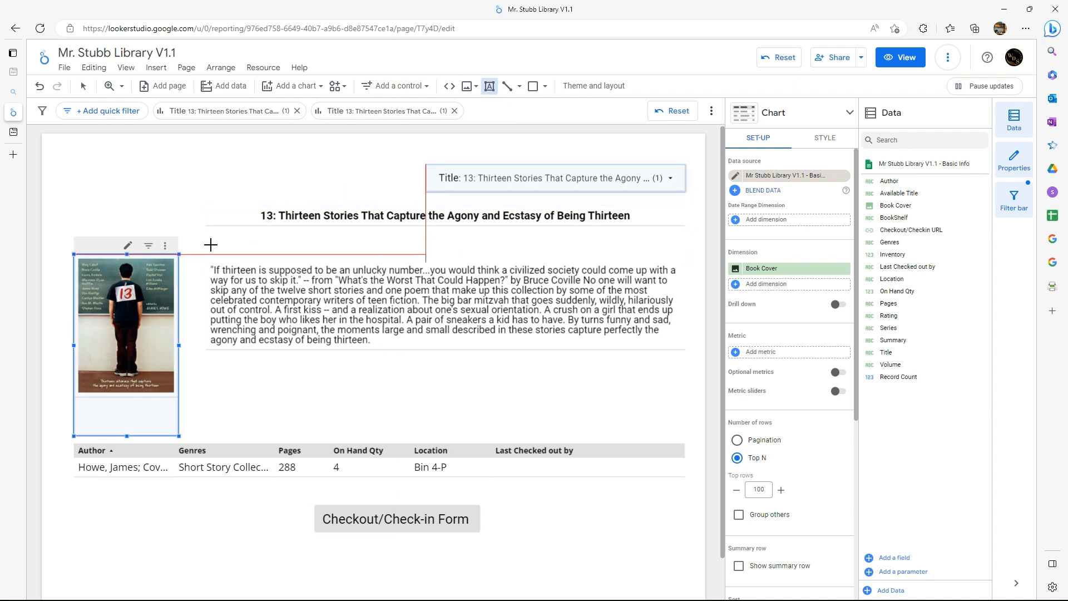
{"action": "mouse_move", "coordinate": [402, 247]}
{"action": "left_mouse_down"}
{"action": "mouse_move", "coordinate": [699, 250]}
{"action": "mouse_move", "coordinate": [684, 258]}
{"action": "left_mouse_up"}
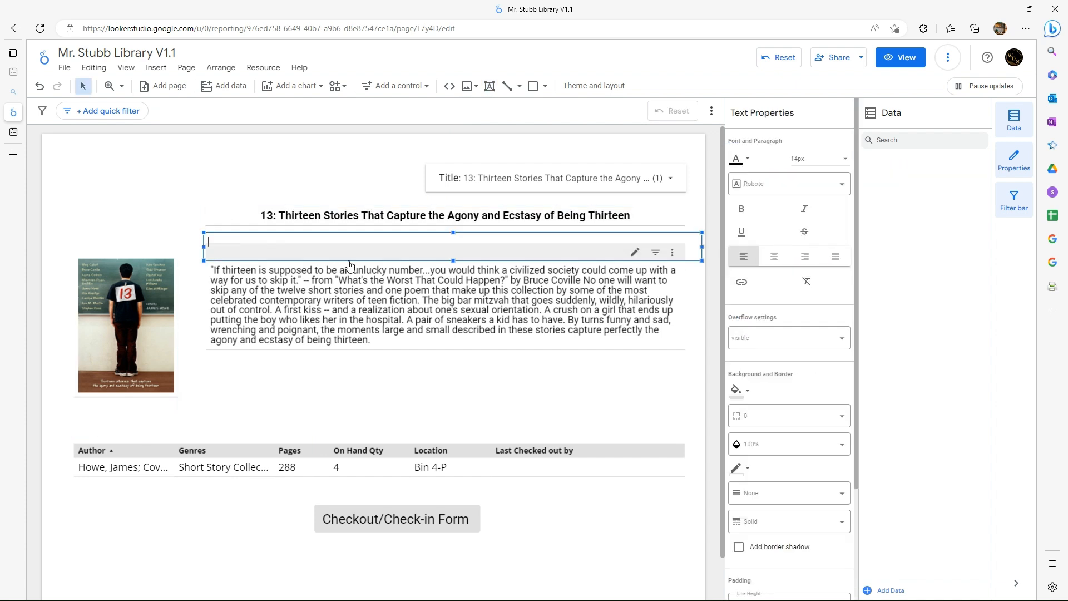
{"action": "type", "text": "Summary"}
{"action": "left_click", "coordinate": [774, 256]}
{"action": "left_click", "coordinate": [818, 159]}
{"action": "left_click", "coordinate": [809, 212]}
Set the Summary heading's font to Open Sans and position the heading centred between the title and summary tables
{"action": "left_click", "coordinate": [799, 184]}
{"action": "scroll", "coordinate": [817, 211], "scroll_direction": "down", "scroll_amount": 3}
{"action": "left_click", "coordinate": [798, 213]}
{"action": "left_click", "coordinate": [423, 375]}
{"action": "left_click", "coordinate": [554, 237]}
{"action": "left_click", "coordinate": [789, 183]}
{"action": "scroll", "coordinate": [770, 278], "scroll_direction": "up", "scroll_amount": 3}
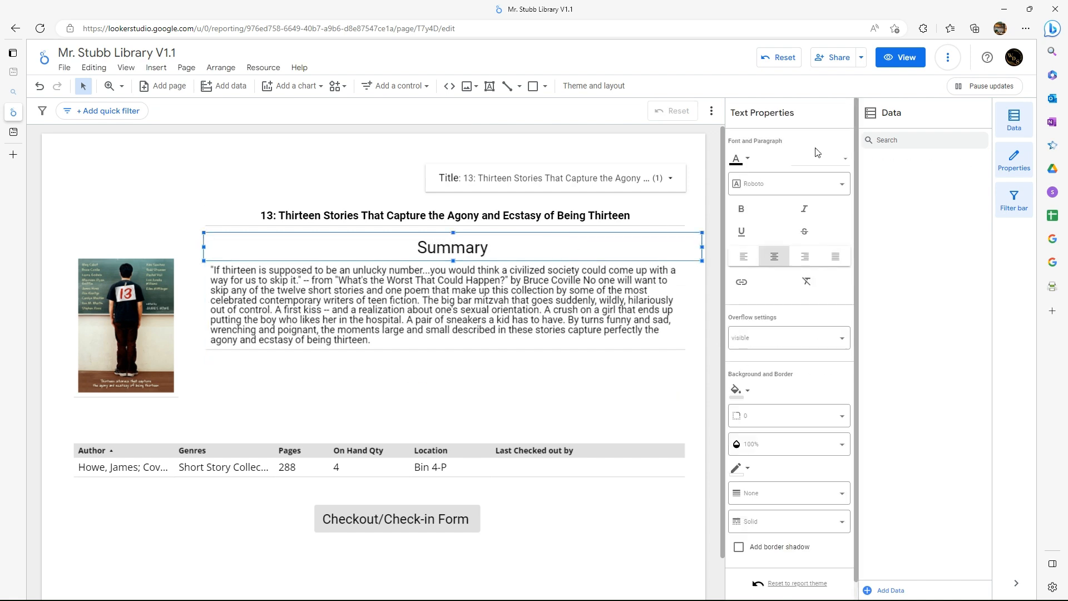
{"action": "left_click", "coordinate": [765, 293]}
{"action": "left_click_drag", "start_coordinate": [333, 252], "coordinate": [320, 239]}
Duplicate the Summary heading and change the copy's text to "Book Cover"
{"action": "right_click", "coordinate": [280, 241]}
{"action": "left_click", "coordinate": [332, 302]}
{"action": "right_click", "coordinate": [147, 160]}
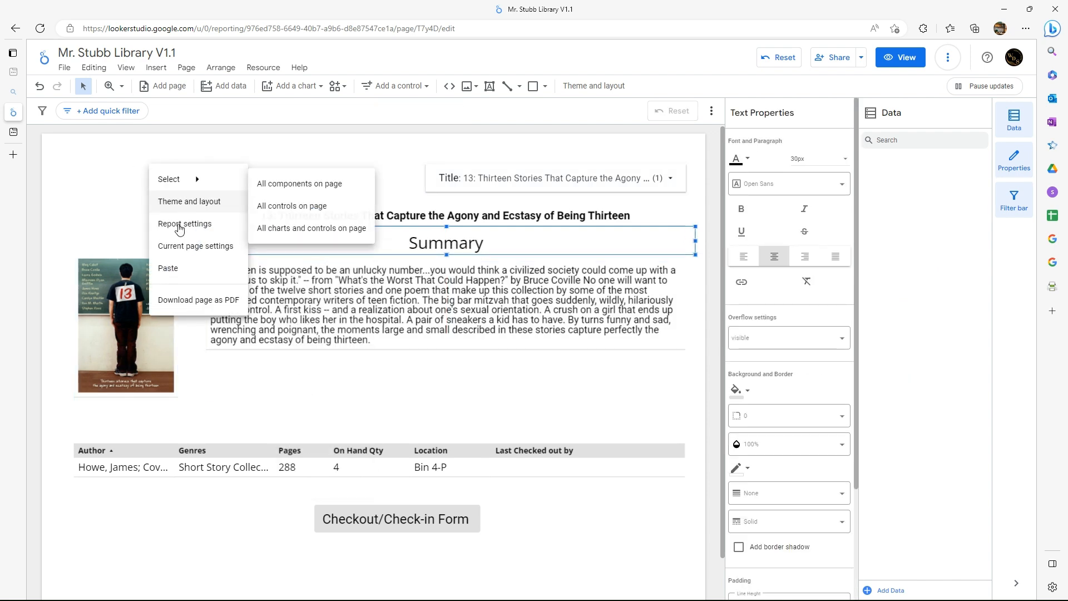
{"action": "left_click", "coordinate": [174, 267]}
{"action": "type", "text": "Book Vp"}
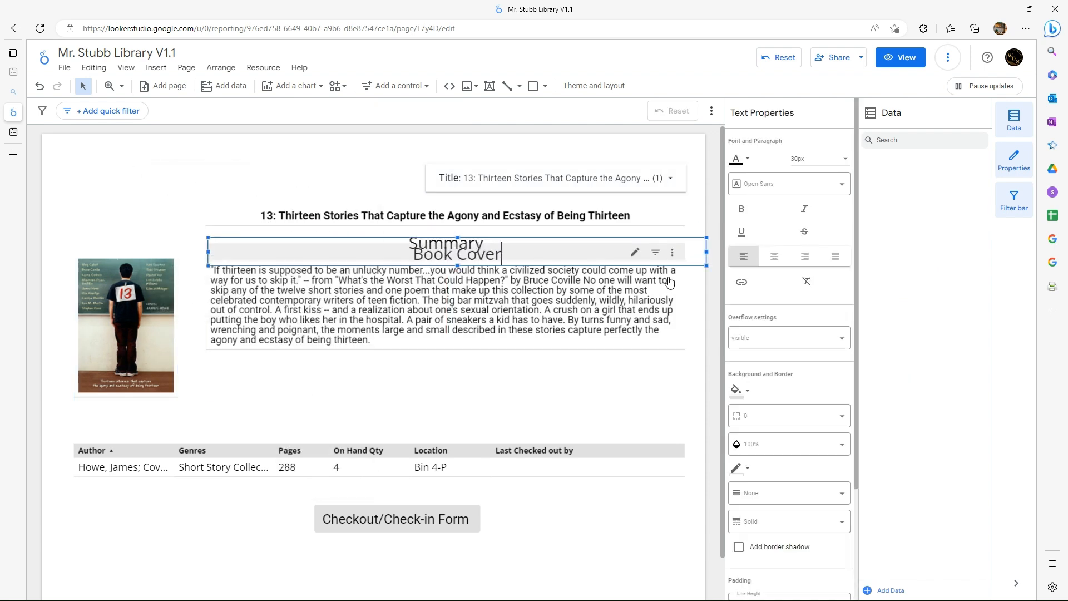
Narrow the Book Cover heading to the cover's width and place it directly above the cover image
{"action": "left_click_drag", "start_coordinate": [208, 252], "coordinate": [530, 253]}
{"action": "left_click_drag", "start_coordinate": [700, 247], "coordinate": [244, 236]}
{"action": "left_click_drag", "start_coordinate": [248, 241], "coordinate": [176, 254]}
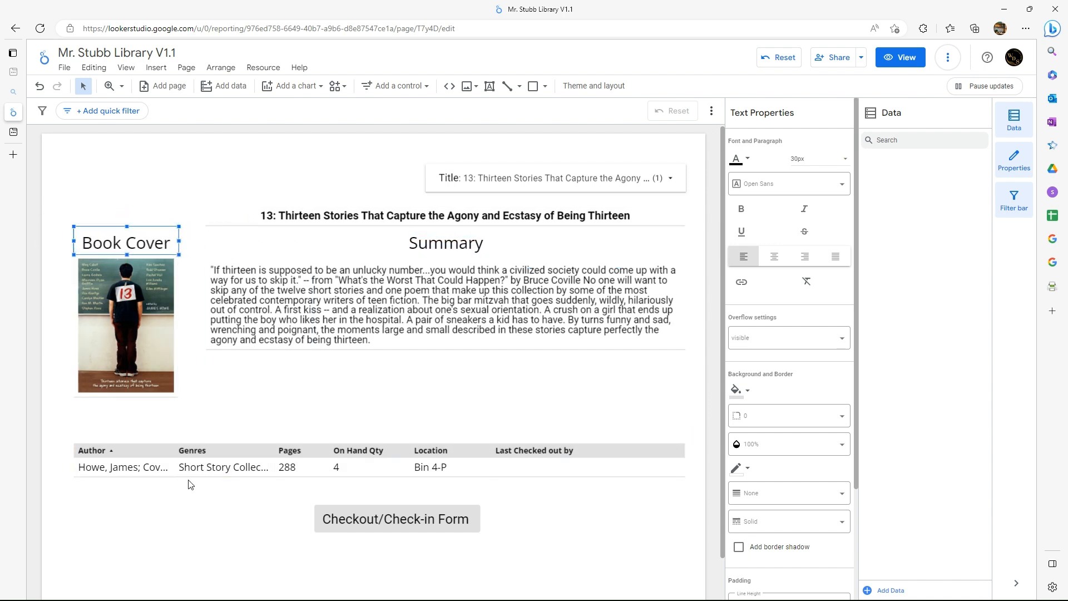
Duplicate an existing section heading and change the copy's text to "Book Information"
{"action": "right_click", "coordinate": [176, 168]}
{"action": "left_click", "coordinate": [208, 269]}
{"action": "double_click", "coordinate": [410, 273]}
{"action": "type", "text": "Book information"}
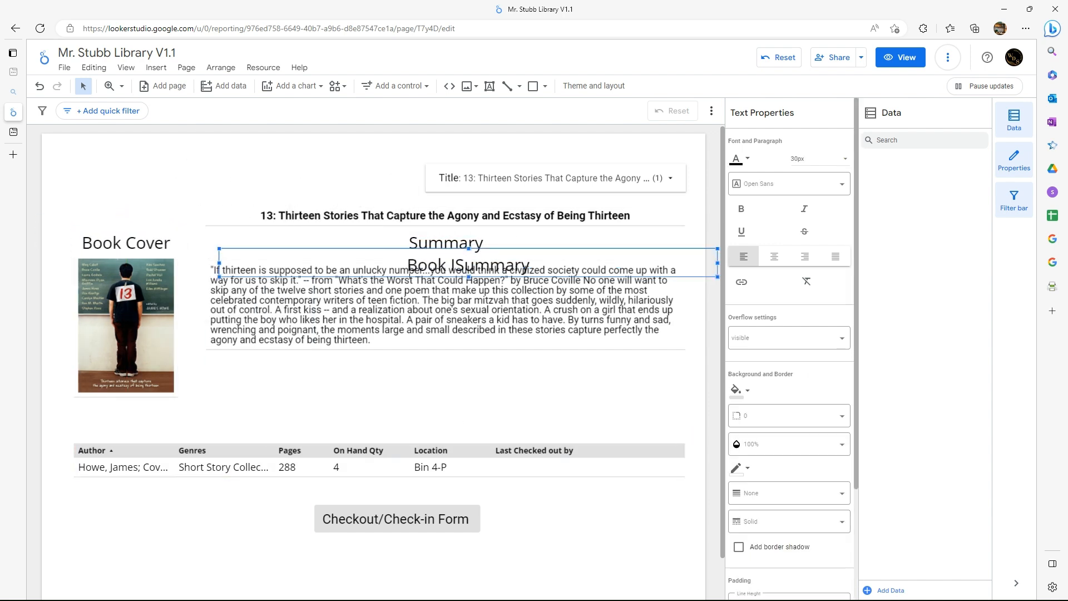
{"action": "left_click", "coordinate": [279, 254]}
{"action": "left_click_drag", "start_coordinate": [279, 253], "coordinate": [303, 248]}
{"action": "left_click", "coordinate": [450, 260]}
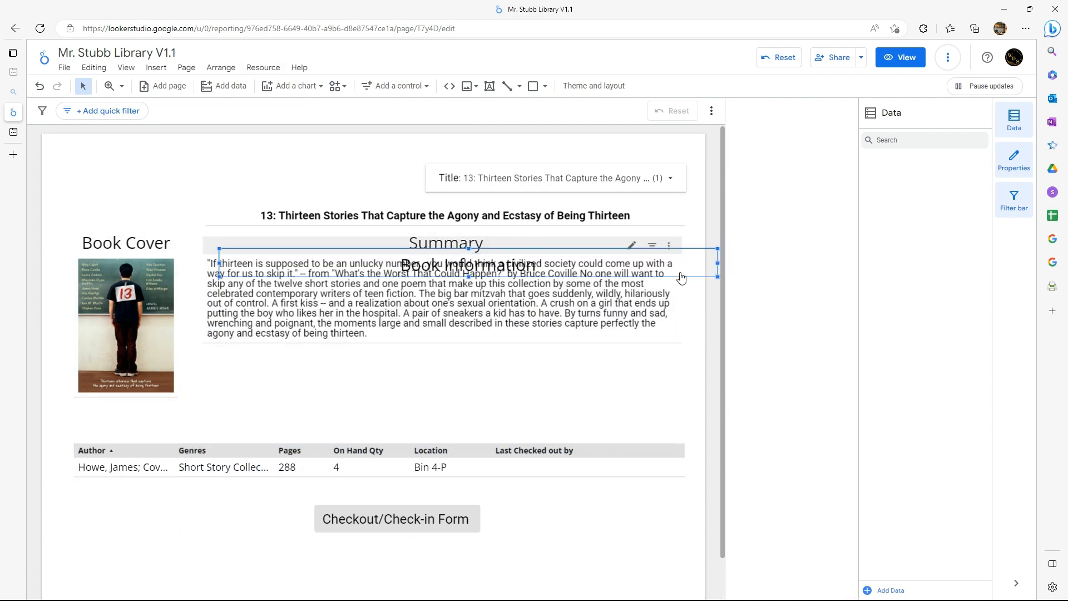
Move the Book Information heading directly above the book details table and stretch its box to the table's width
{"action": "key", "text": "Down"}
{"action": "key", "text": "Down"}
{"action": "key", "text": "Down"}
{"action": "key", "text": "Down"}
{"action": "key", "text": "Down"}
{"action": "key", "text": "Down"}
{"action": "key", "text": "Down"}
{"action": "key", "text": "Down"}
{"action": "key", "text": "Down"}
{"action": "key", "text": "Down"}
{"action": "key", "text": "Down"}
{"action": "key", "text": "Down"}
{"action": "key", "text": "Down"}
{"action": "key", "text": "Down"}
{"action": "key", "text": "Down"}
{"action": "key", "text": "Down"}
{"action": "key", "text": "Down"}
{"action": "key", "text": "Down"}
{"action": "key", "text": "Down"}
{"action": "key", "text": "Down"}
{"action": "left_click_drag", "start_coordinate": [287, 411], "coordinate": [259, 446]}
{"action": "left_click_drag", "start_coordinate": [188, 423], "coordinate": [76, 423]}
Widen the Checkout/Check-in Form button on both sides to match the book details table's full width
{"action": "left_click", "coordinate": [406, 518]}
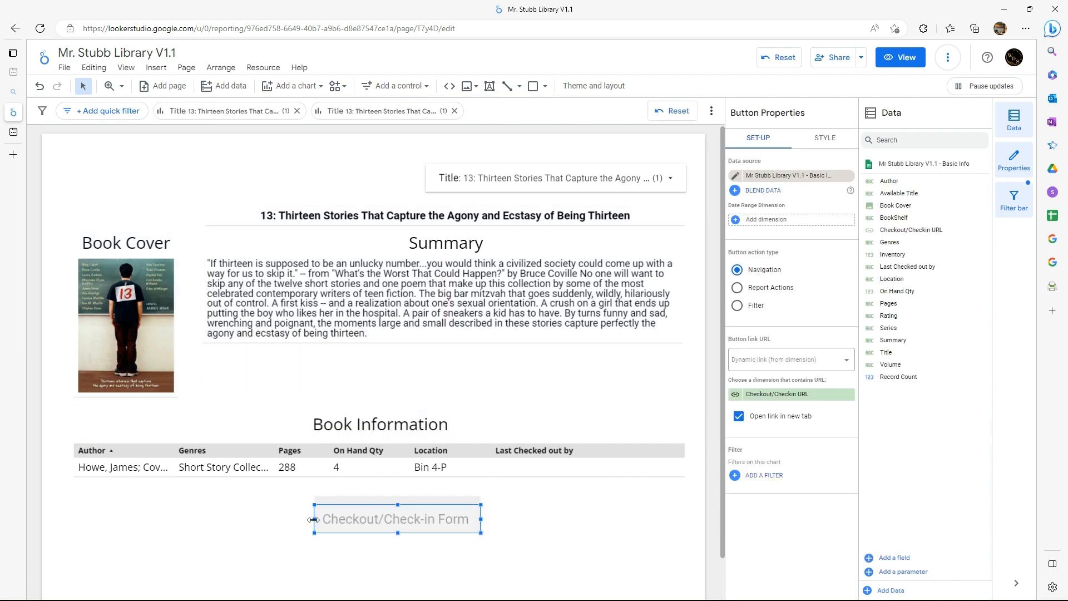
{"action": "left_click_drag", "start_coordinate": [315, 519], "coordinate": [75, 518]}
{"action": "left_click_drag", "start_coordinate": [480, 519], "coordinate": [687, 525]}
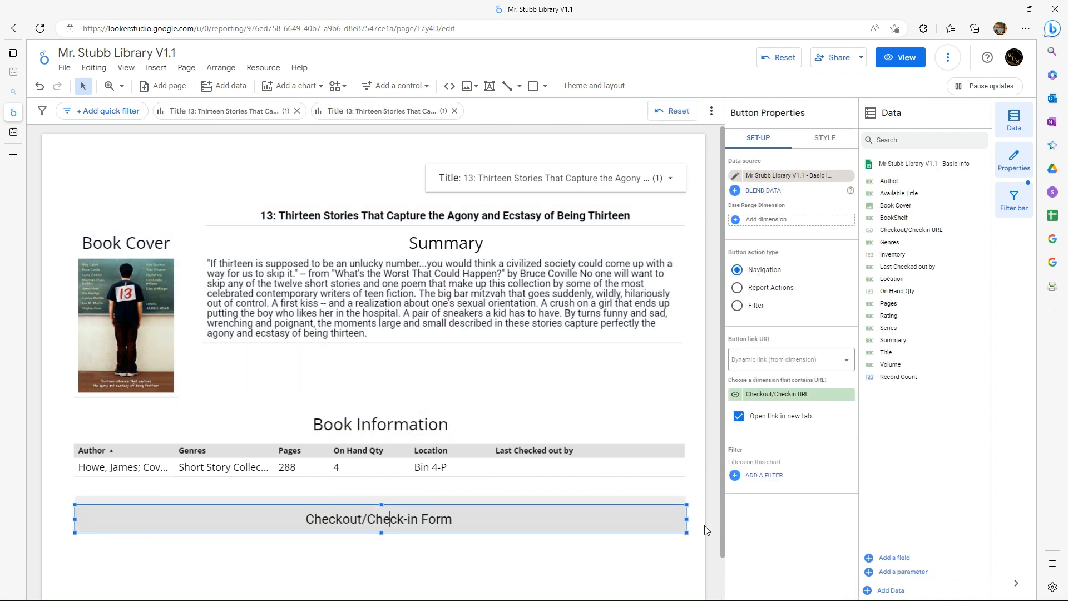
{"action": "left_click", "coordinate": [683, 559]}
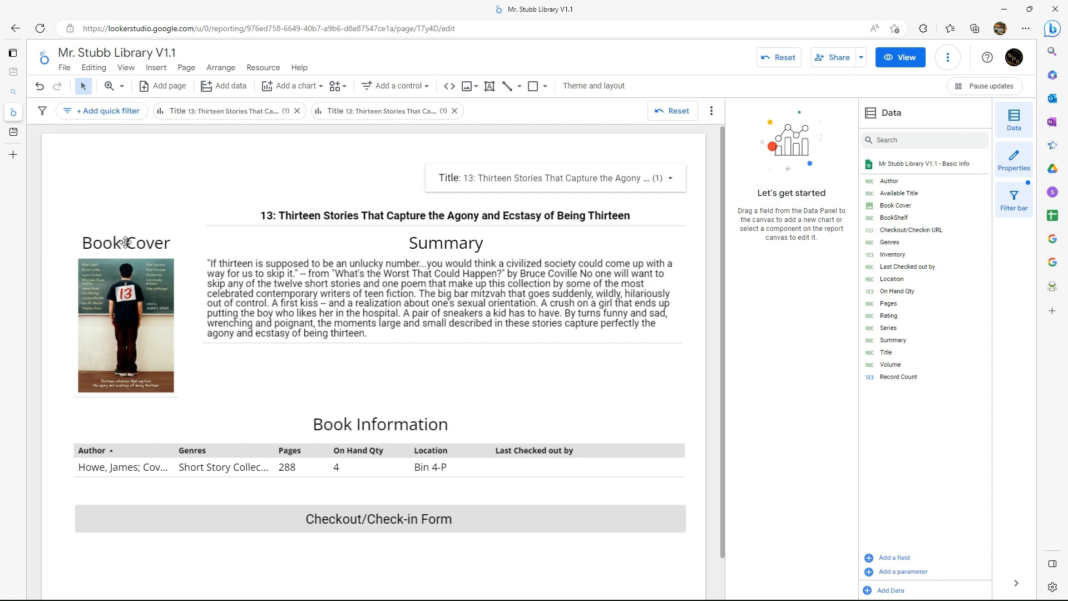
Preview the report in view mode, open the Title drop-down and reset the report's filters
{"action": "left_click", "coordinate": [237, 220]}
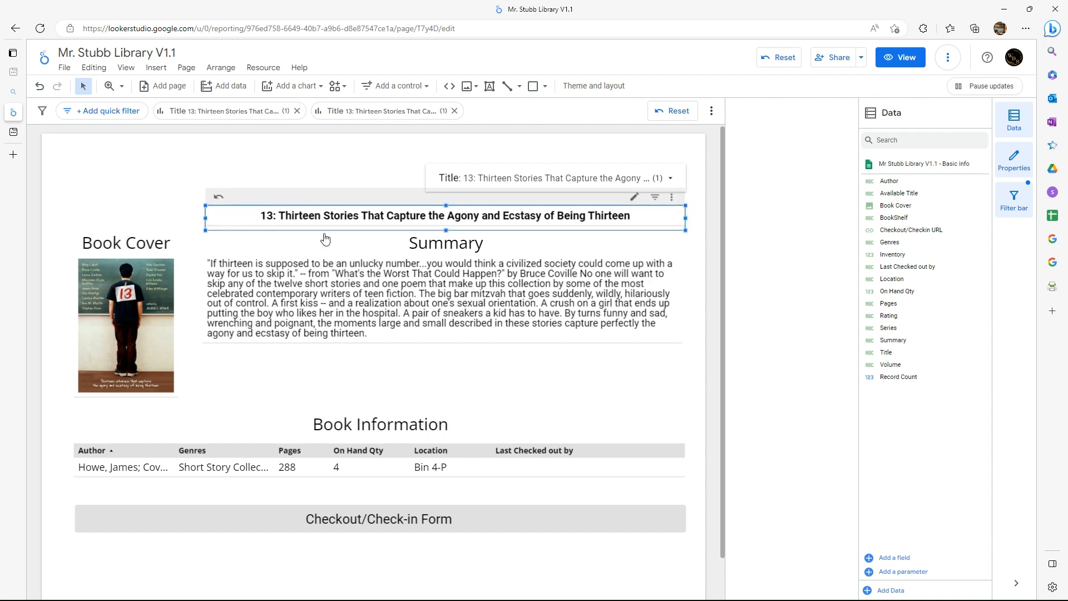
{"action": "left_click", "coordinate": [902, 59]}
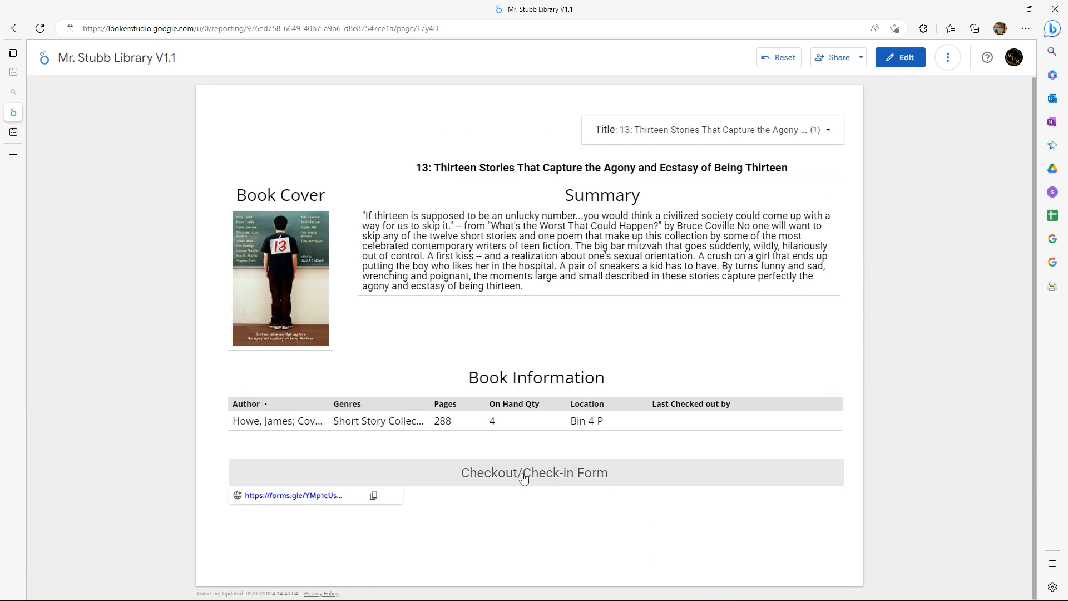
{"action": "left_click", "coordinate": [826, 131]}
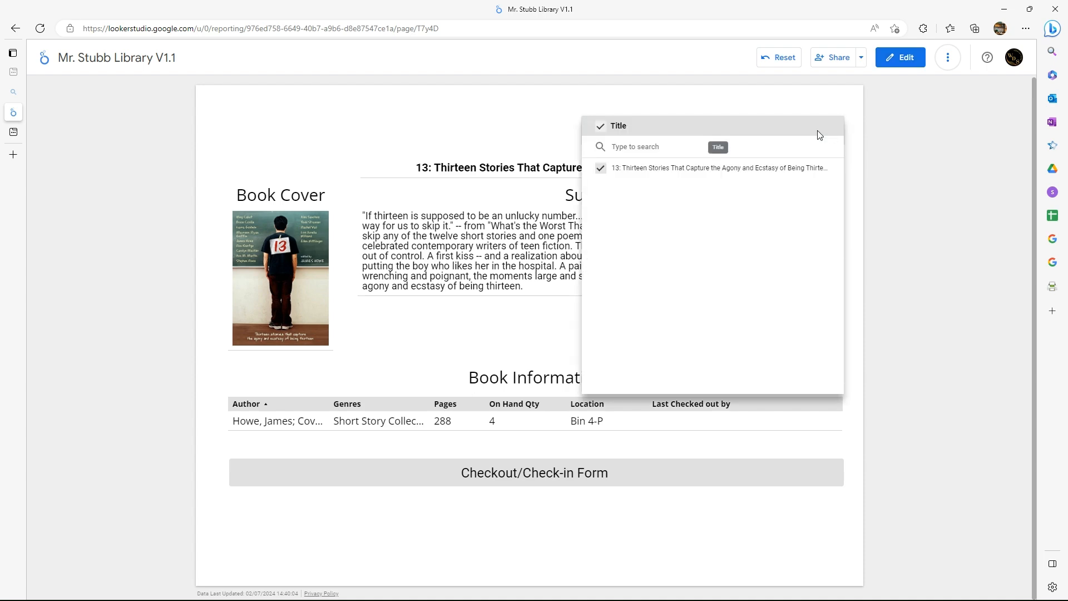
{"action": "left_click", "coordinate": [605, 130]}
{"action": "left_click", "coordinate": [781, 58]}
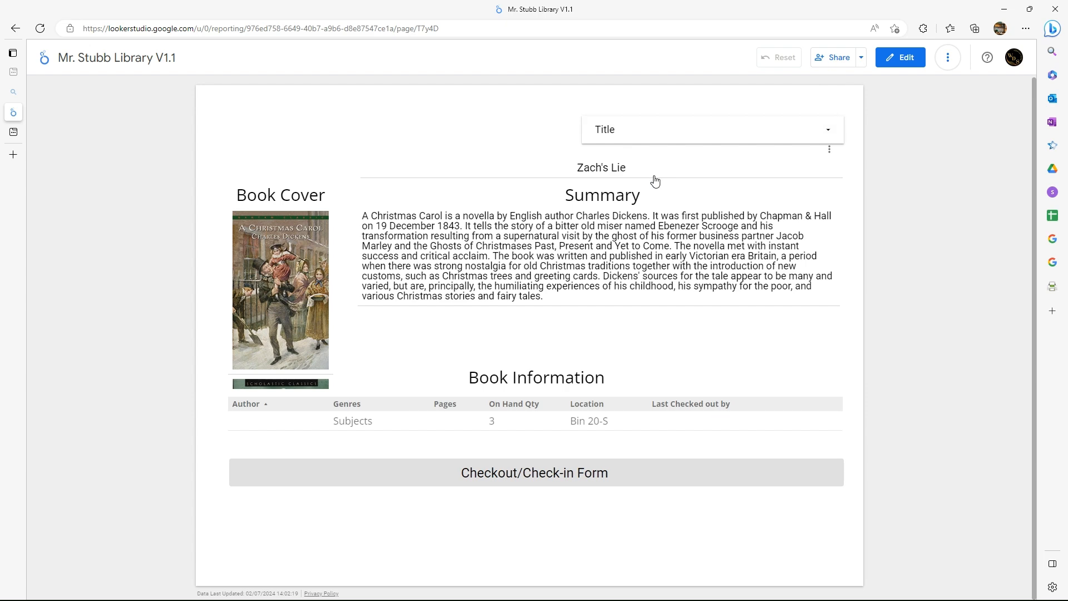
Return to edit mode and sort the title table by Title in ascending order
{"action": "left_click", "coordinate": [915, 60]}
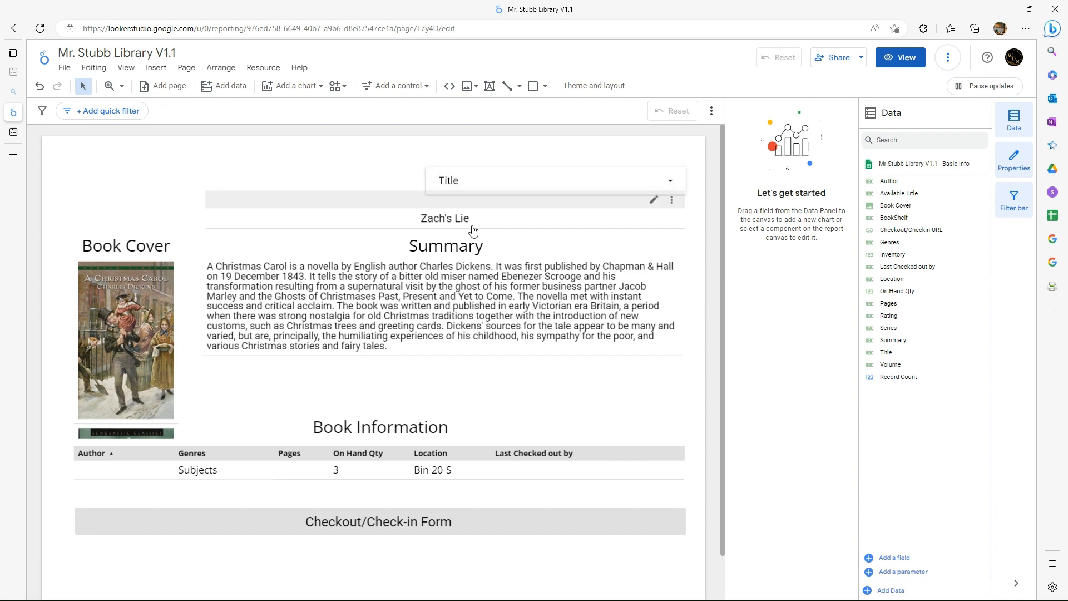
{"action": "left_click", "coordinate": [482, 222]}
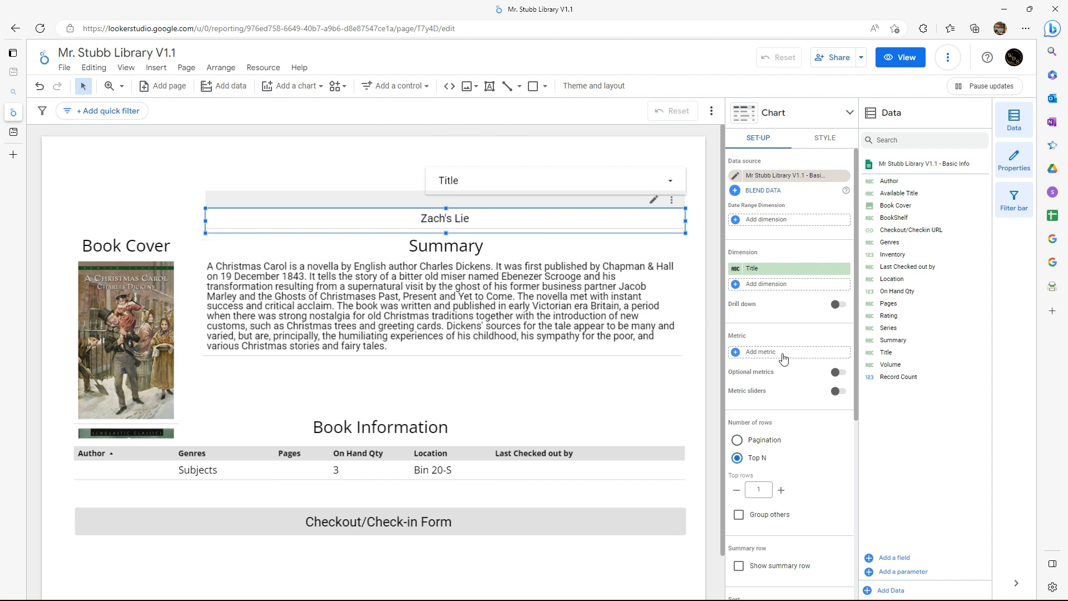
{"action": "scroll", "coordinate": [770, 297], "scroll_direction": "down", "scroll_amount": 5}
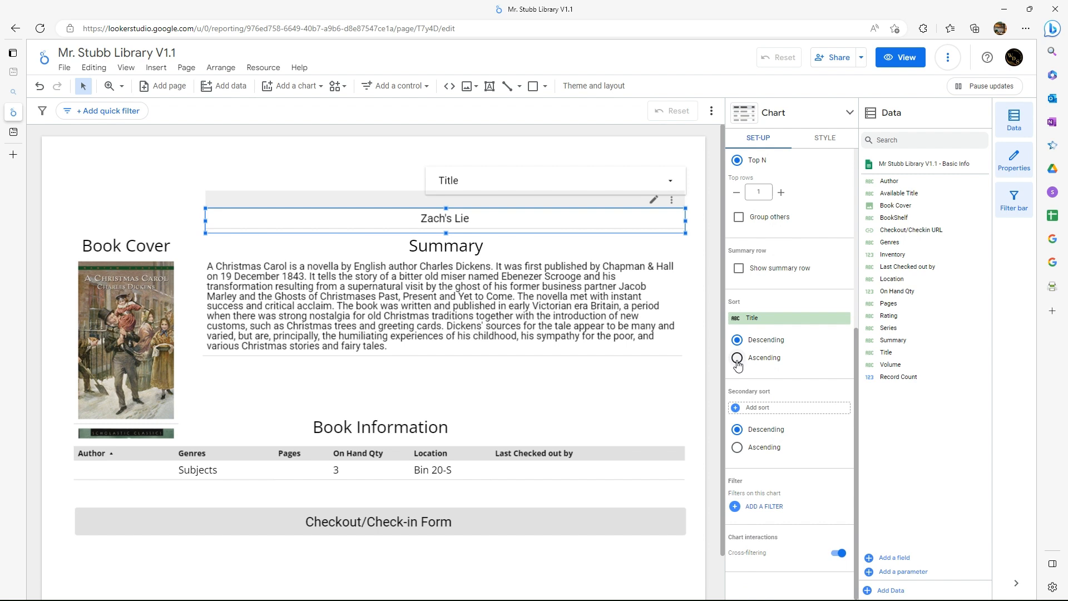
{"action": "left_click", "coordinate": [737, 358]}
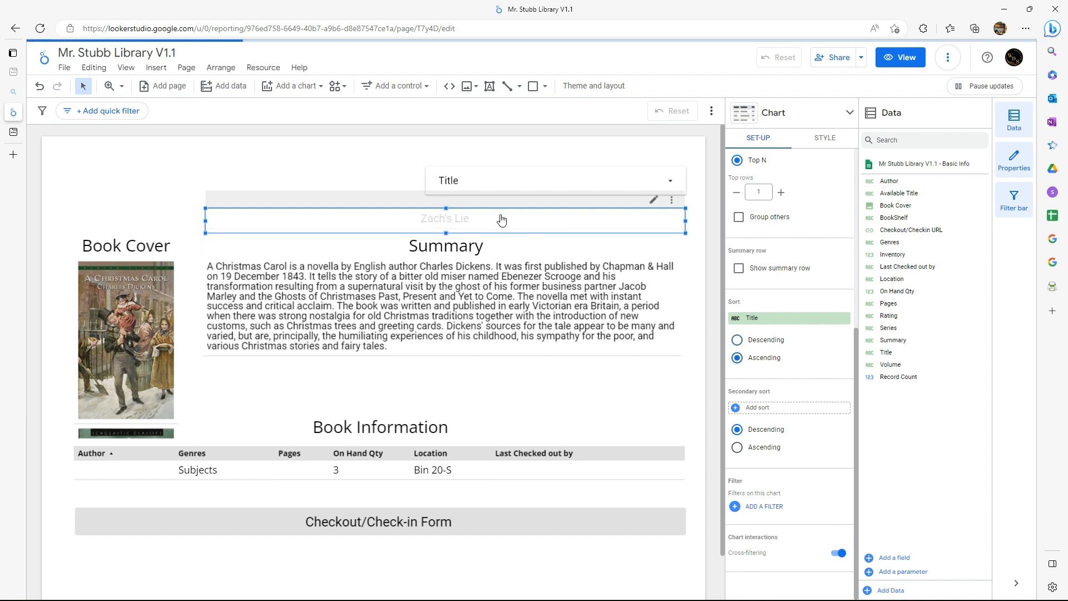
Limit the book cover table to the top 1 row
{"action": "left_click", "coordinate": [123, 331]}
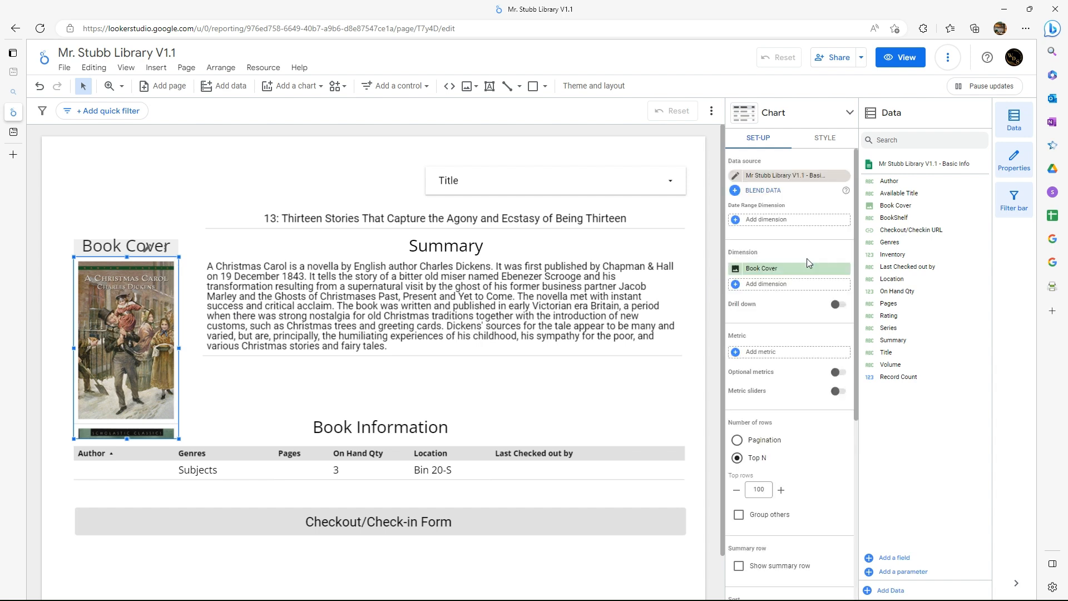
{"action": "double_click", "coordinate": [758, 490]}
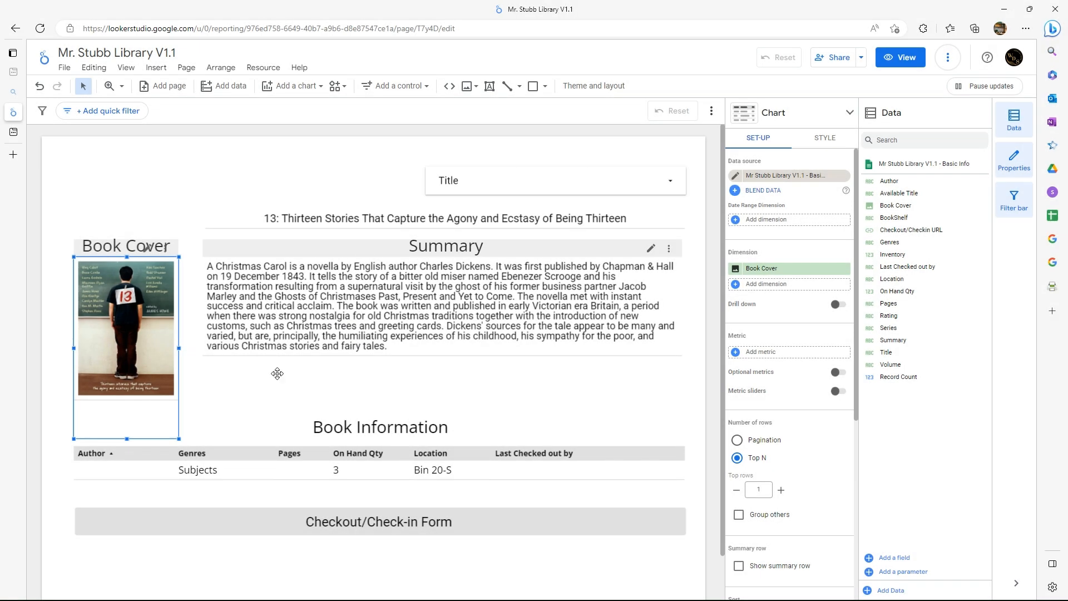
{"action": "left_click", "coordinate": [126, 428]}
Move the Book Cover heading and the cover image up, keeping the heading directly above the image
{"action": "left_click", "coordinate": [133, 292]}
{"action": "left_click", "coordinate": [166, 248]}
{"action": "left_click", "coordinate": [129, 248]}
{"action": "left_click_drag", "start_coordinate": [129, 248], "coordinate": [129, 235]}
{"action": "left_click", "coordinate": [141, 323]}
{"action": "left_click", "coordinate": [66, 309]}
{"action": "mouse_move", "coordinate": [152, 385]}
{"action": "left_mouse_down"}
{"action": "mouse_move", "coordinate": [147, 353]}
{"action": "mouse_move", "coordinate": [154, 365]}
{"action": "left_mouse_up"}
{"action": "left_click_drag", "start_coordinate": [149, 223], "coordinate": [151, 213]}
{"action": "left_click_drag", "start_coordinate": [147, 289], "coordinate": [146, 286]}
Filter the report to the book "Cogheart" with the Title control
{"action": "left_click", "coordinate": [494, 379]}
{"action": "left_click", "coordinate": [626, 178]}
{"action": "scroll", "coordinate": [572, 349], "scroll_direction": "down", "scroll_amount": 3}
{"action": "scroll", "coordinate": [571, 349], "scroll_direction": "down", "scroll_amount": 7}
{"action": "left_click", "coordinate": [646, 290]}
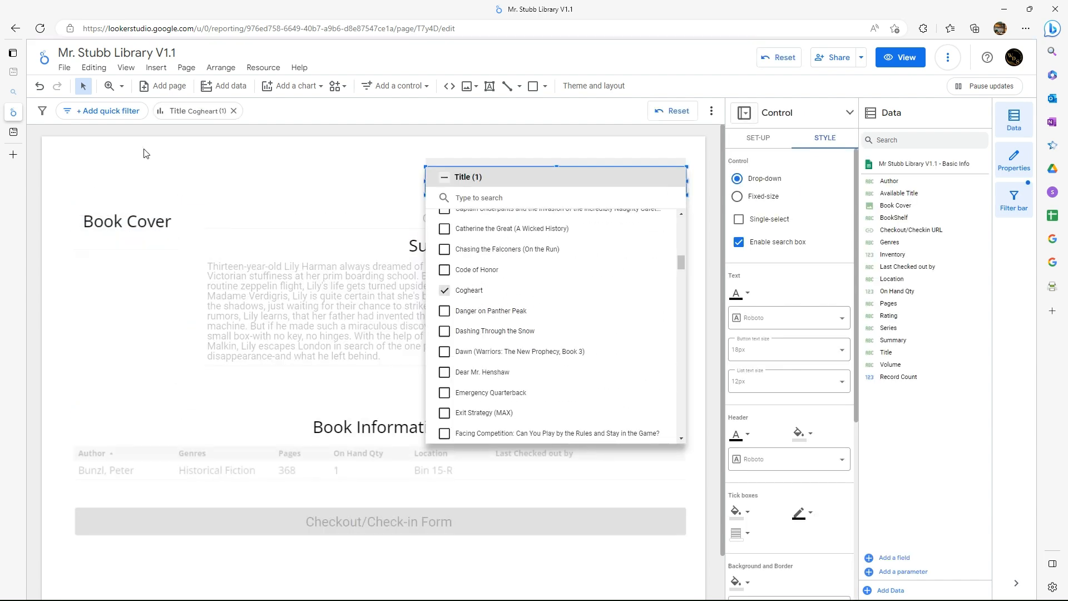
Add a text box reading "Search By Title Page" near the top of the page, beside the Title drop-down
{"action": "left_click", "coordinate": [146, 146]}
{"action": "left_click", "coordinate": [489, 86]}
{"action": "left_click_drag", "start_coordinate": [179, 147], "coordinate": [429, 176]}
{"action": "type", "text": "Search By"}
Centre the "Search By Title Page" text at 30px and reposition its box
{"action": "left_click", "coordinate": [790, 184]}
{"action": "left_click", "coordinate": [819, 159]}
{"action": "left_click", "coordinate": [819, 159]}
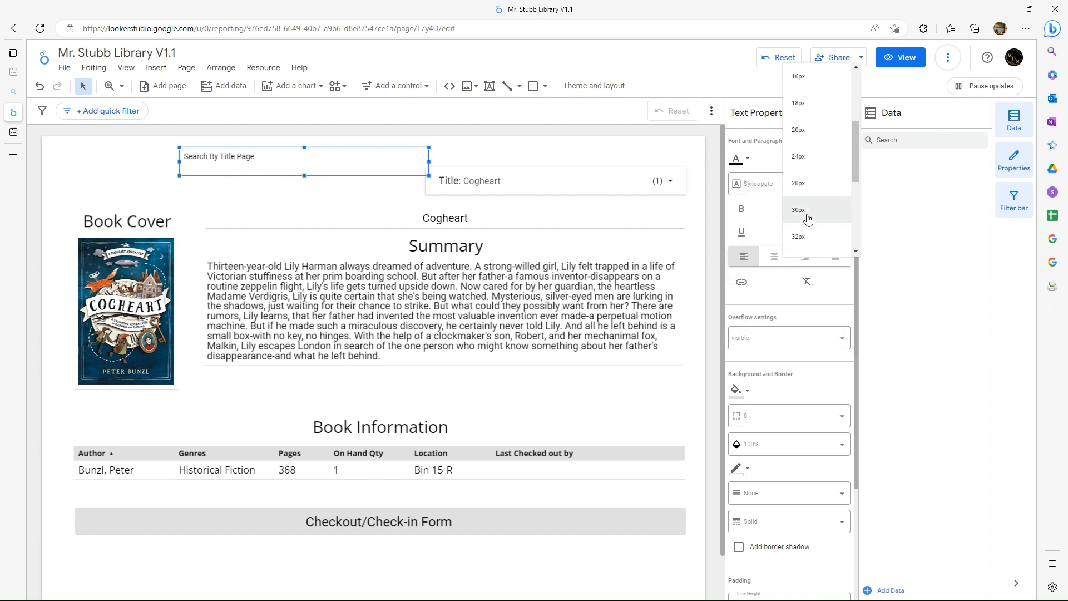
{"action": "left_click", "coordinate": [805, 225]}
{"action": "left_click", "coordinate": [774, 256]}
{"action": "key", "text": "ctrl+a"}
{"action": "left_click", "coordinate": [804, 159]}
{"action": "left_click", "coordinate": [800, 223]}
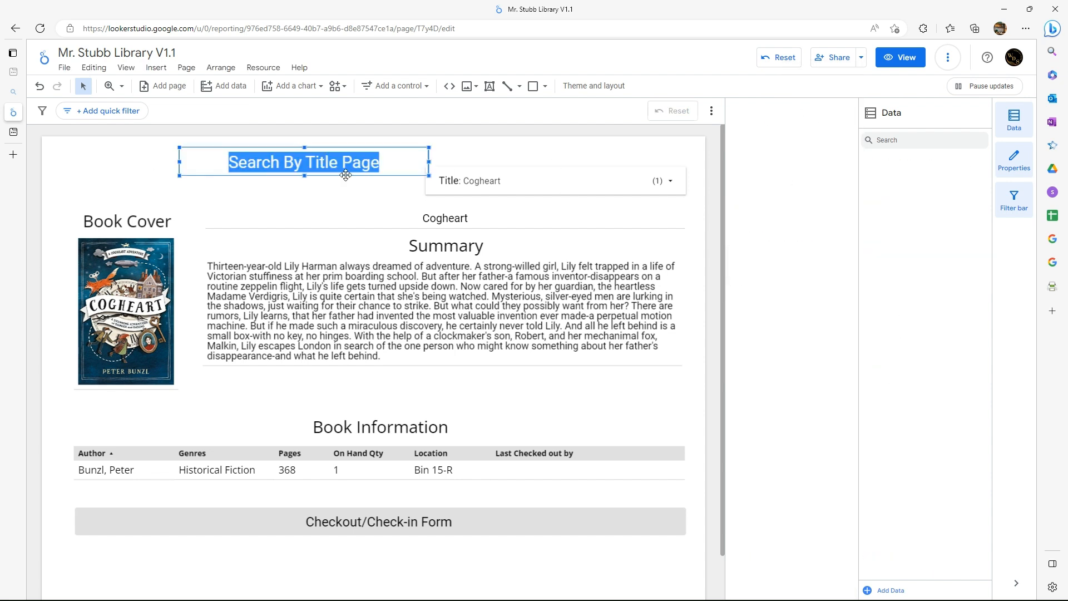
{"action": "left_click_drag", "start_coordinate": [345, 148], "coordinate": [332, 157]}
Draw a horizontal divider line above the page heading and place a duplicate heading with the library's name above the line
{"action": "left_click", "coordinate": [507, 86]}
{"action": "mouse_move", "coordinate": [179, 183]}
{"action": "left_mouse_down"}
{"action": "mouse_move", "coordinate": [401, 183]}
{"action": "mouse_move", "coordinate": [355, 201]}
{"action": "mouse_move", "coordinate": [355, 219]}
{"action": "mouse_move", "coordinate": [354, 196]}
{"action": "mouse_move", "coordinate": [325, 181]}
{"action": "left_mouse_up"}
{"action": "right_click", "coordinate": [228, 212]}
{"action": "left_click", "coordinate": [248, 339]}
{"action": "double_click", "coordinate": [326, 167]}
{"action": "type", "text": "Mr. Stubb's Library"}
{"action": "left_click", "coordinate": [489, 128]}
Apply the Groovy theme to the whole report
{"action": "left_click", "coordinate": [594, 86]}
{"action": "left_click", "coordinate": [808, 143]}
{"action": "left_click", "coordinate": [724, 143]}
{"action": "scroll", "coordinate": [790, 370], "scroll_direction": "down", "scroll_amount": 8}
{"action": "scroll", "coordinate": [790, 369], "scroll_direction": "up", "scroll_amount": 8}
{"action": "left_click", "coordinate": [758, 364]}
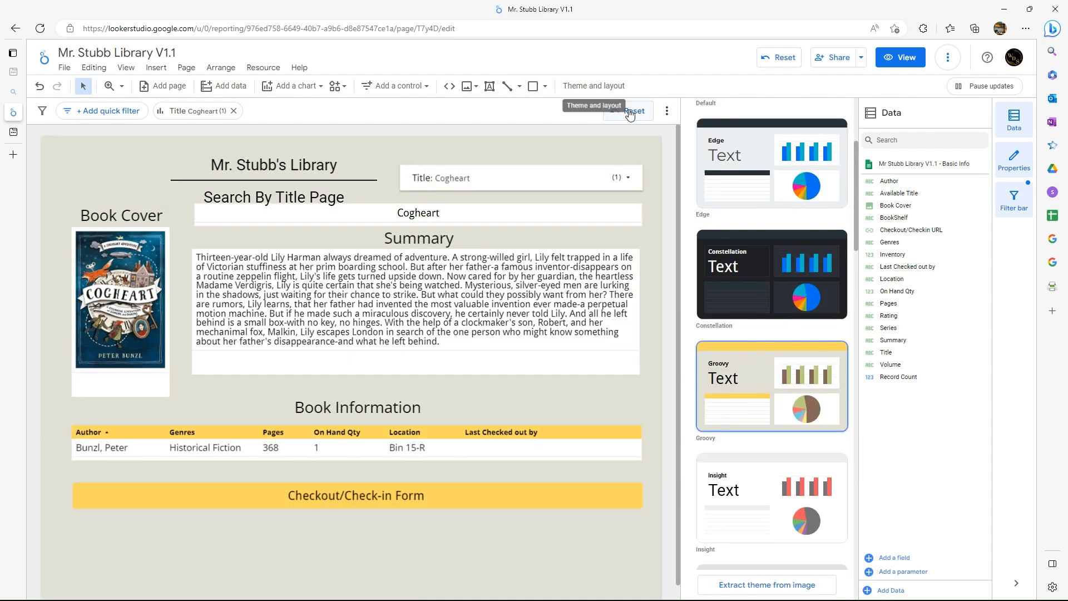
{"action": "left_click", "coordinate": [594, 86]}
Move the Checkout/Check-in Form button further down the page
{"action": "left_click", "coordinate": [148, 525]}
{"action": "scroll", "coordinate": [149, 524], "scroll_direction": "down", "scroll_amount": 1}
{"action": "left_click", "coordinate": [158, 527]}
{"action": "left_click", "coordinate": [86, 407]}
{"action": "left_click", "coordinate": [151, 466], "text": "shift"}
{"action": "left_click", "coordinate": [160, 477]}
{"action": "left_click", "coordinate": [662, 503]}
{"action": "left_click_drag", "start_coordinate": [658, 461], "coordinate": [659, 503]}
Move the book details table down to just above the checkout button and place the Book Information heading above the table
{"action": "left_click", "coordinate": [570, 409]}
{"action": "left_click_drag", "start_coordinate": [592, 397], "coordinate": [594, 452]}
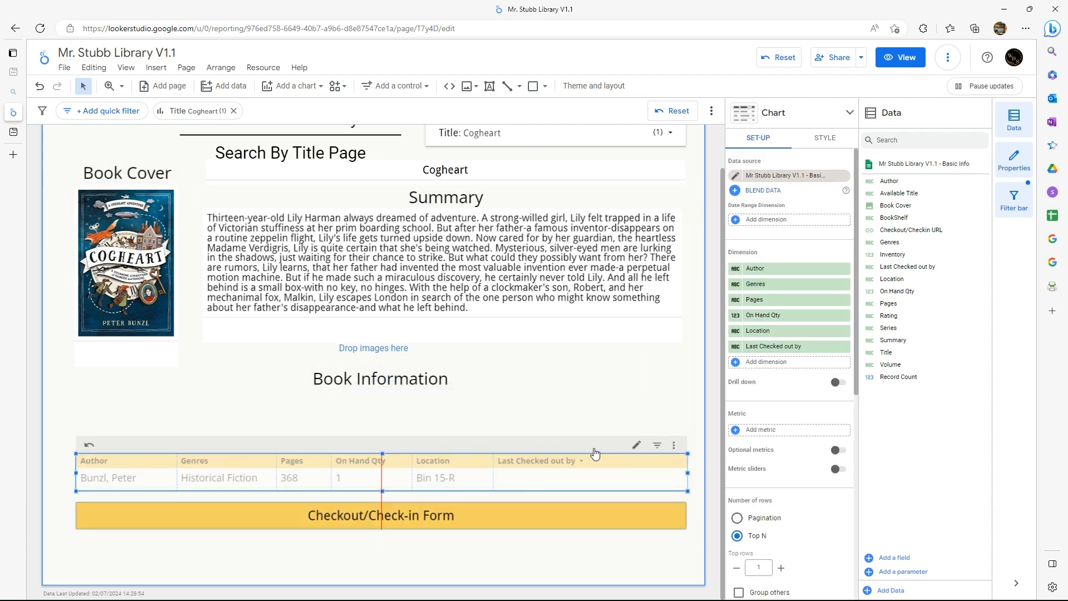
{"action": "left_click", "coordinate": [483, 374]}
{"action": "left_click_drag", "start_coordinate": [488, 367], "coordinate": [489, 420]}
{"action": "left_click", "coordinate": [111, 382]}
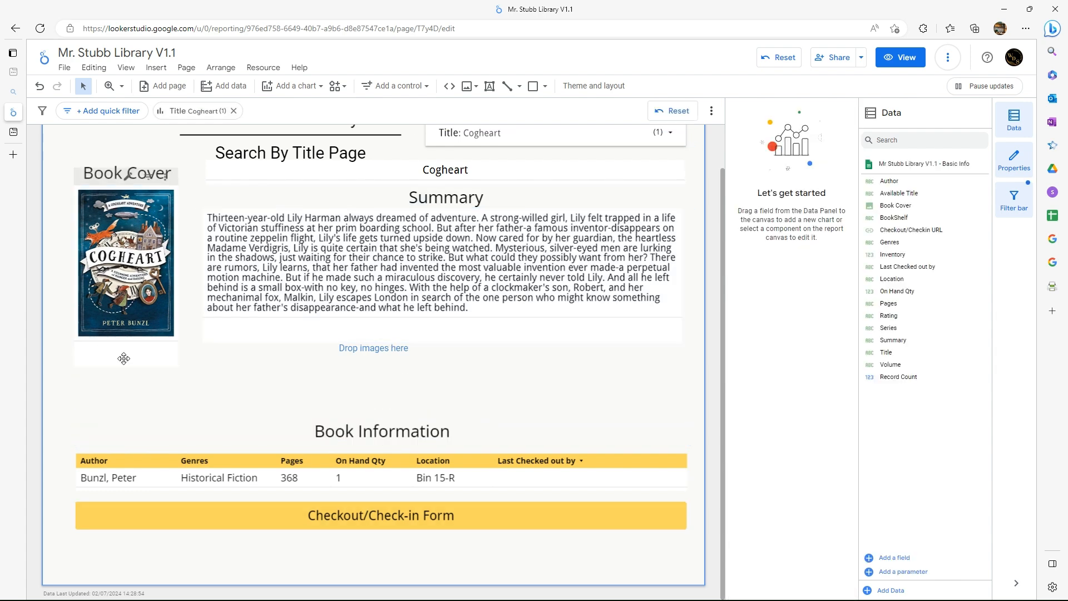
Move the summary table and the book cover image down, closer to the Book Information section
{"action": "scroll", "coordinate": [102, 350], "scroll_direction": "up", "scroll_amount": 1}
{"action": "left_click", "coordinate": [462, 312]}
{"action": "left_click", "coordinate": [388, 412]}
{"action": "left_click", "coordinate": [509, 382]}
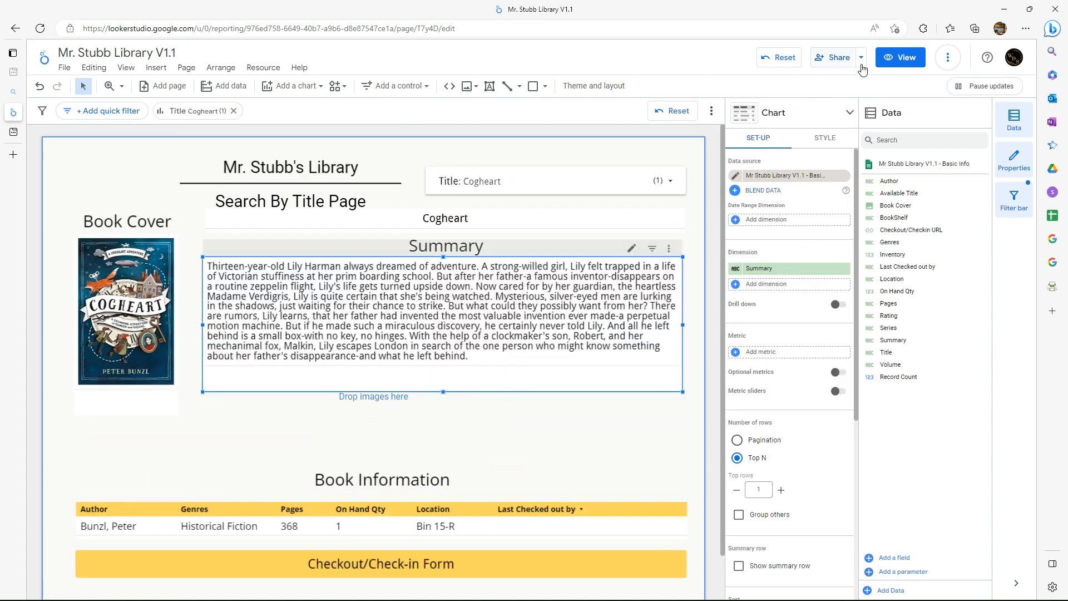
{"action": "left_click", "coordinate": [900, 58]}
{"action": "left_click", "coordinate": [901, 57]}
{"action": "left_click_drag", "start_coordinate": [499, 370], "coordinate": [505, 425]}
{"action": "left_click_drag", "start_coordinate": [149, 290], "coordinate": [146, 327]}
Move the Book Cover and Summary headings down to their content and place the title table just above the Summary heading
{"action": "left_click", "coordinate": [128, 220]}
{"action": "left_click_drag", "start_coordinate": [127, 221], "coordinate": [125, 255]}
{"action": "left_click", "coordinate": [506, 255]}
{"action": "left_click_drag", "start_coordinate": [553, 240], "coordinate": [553, 289]}
{"action": "left_click", "coordinate": [534, 222]}
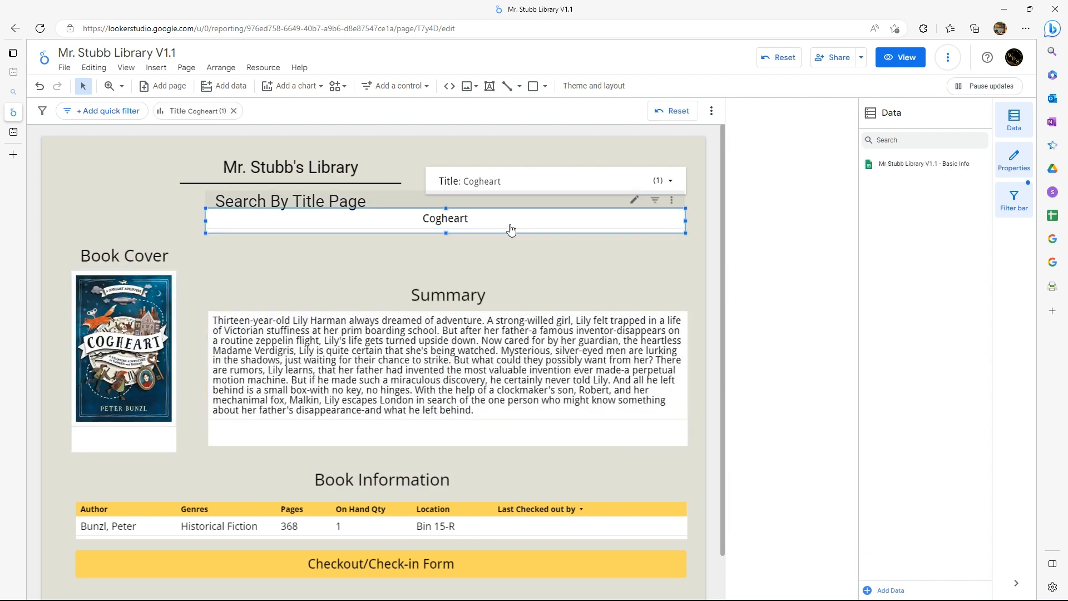
{"action": "left_click_drag", "start_coordinate": [548, 197], "coordinate": [549, 238]}
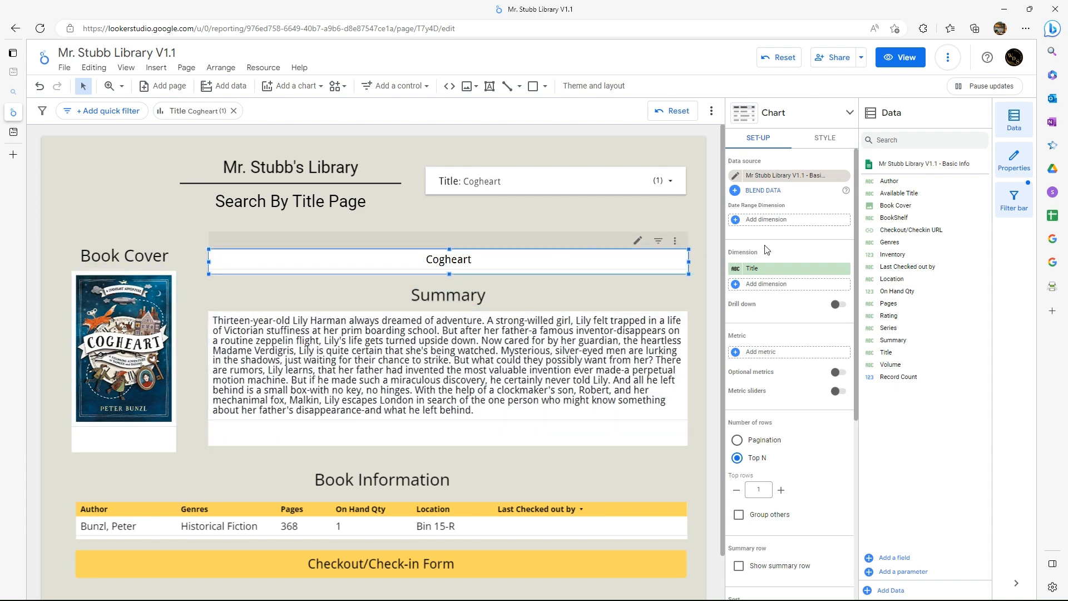
Enlarge the title table's text and move the Title drop-down down to just above that table
{"action": "left_click", "coordinate": [825, 137]}
{"action": "left_click", "coordinate": [534, 181]}
{"action": "left_click", "coordinate": [445, 176]}
{"action": "left_click", "coordinate": [415, 186]}
{"action": "left_click_drag", "start_coordinate": [532, 177], "coordinate": [533, 216]}
Move the library name, divider line and "Search By Title Page" heading down together to line up with the Title drop-down
{"action": "left_click", "coordinate": [272, 203]}
{"action": "left_click", "coordinate": [272, 183], "text": "shift"}
{"action": "left_click", "coordinate": [273, 168], "text": "shift"}
{"action": "left_click_drag", "start_coordinate": [274, 202], "coordinate": [277, 221]}
{"action": "left_click", "coordinate": [485, 240]}
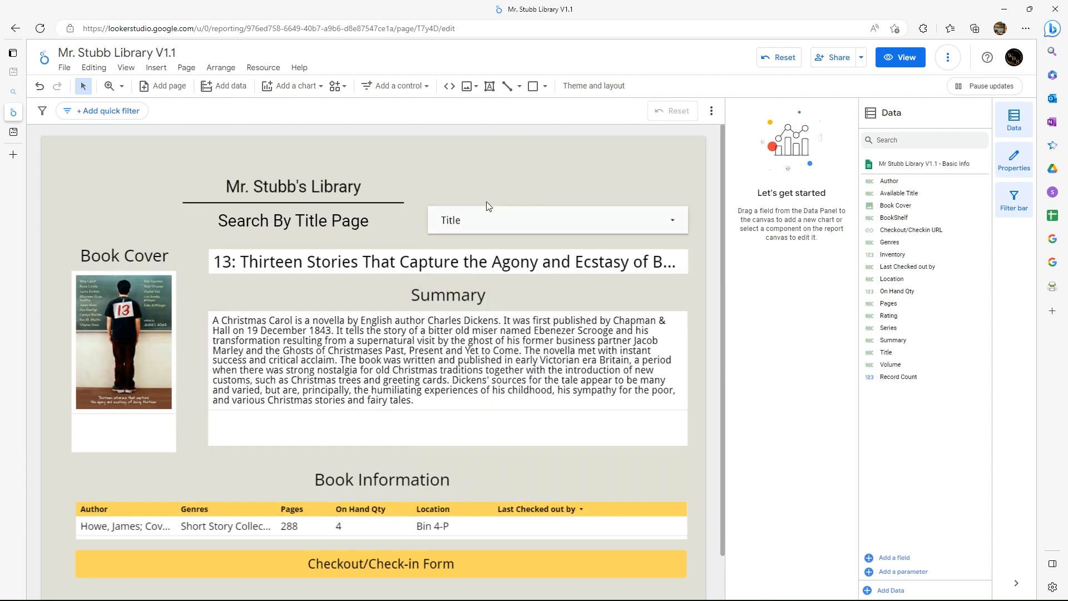
Add a text box reading "Select Title" above the Title drop-down, with enlarged, centred text
{"action": "left_click", "coordinate": [489, 86]}
{"action": "left_click_drag", "start_coordinate": [427, 172], "coordinate": [689, 202]}
{"action": "type", "text": "Select Title"}
{"action": "key", "text": "ctrl+a"}
{"action": "left_click", "coordinate": [774, 257]}
{"action": "left_click", "coordinate": [811, 159]}
{"action": "left_click", "coordinate": [801, 237]}
Change the "Select Title" text to a heavy condensed font
{"action": "left_click", "coordinate": [674, 183]}
{"action": "left_click", "coordinate": [699, 221]}
{"action": "triple_click", "coordinate": [559, 185]}
{"action": "left_click", "coordinate": [804, 184]}
{"action": "scroll", "coordinate": [743, 277], "scroll_direction": "down", "scroll_amount": 3}
{"action": "left_click", "coordinate": [744, 256]}
{"action": "left_click", "coordinate": [143, 148]}
Draw a rectangle across the top edge of the page and resize it to a thin strip spanning the page width
{"action": "left_click", "coordinate": [533, 86]}
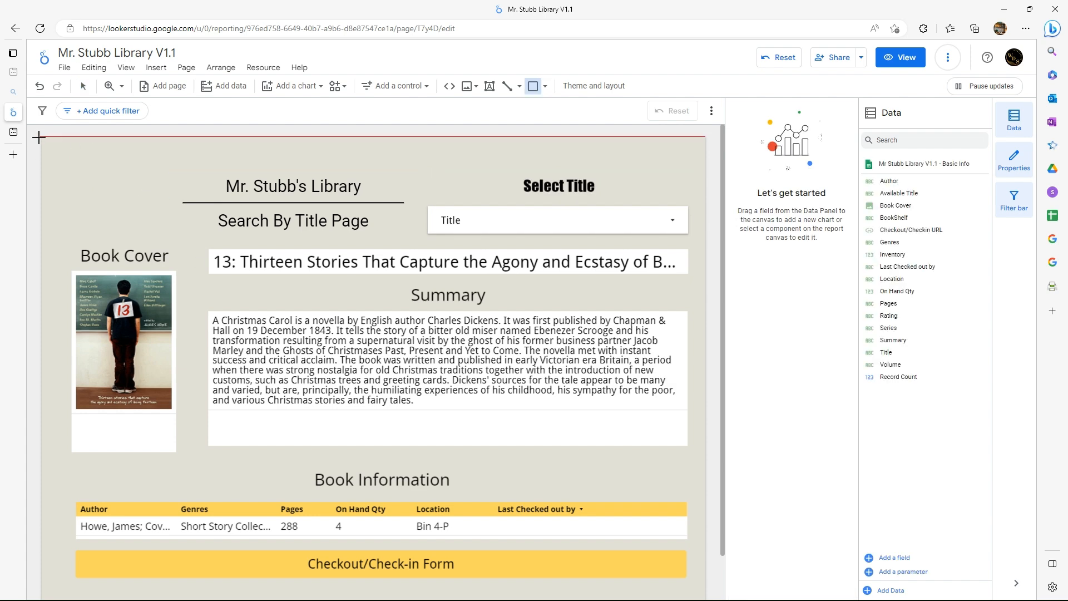
{"action": "left_click_drag", "start_coordinate": [705, 176], "coordinate": [722, 191]}
{"action": "left_click_drag", "start_coordinate": [374, 191], "coordinate": [374, 157]}
{"action": "scroll", "coordinate": [672, 212], "scroll_direction": "right", "scroll_amount": 1}
{"action": "left_click_drag", "start_coordinate": [706, 147], "coordinate": [683, 150]}
{"action": "left_click_drag", "start_coordinate": [39, 145], "coordinate": [42, 146]}
{"action": "left_click", "coordinate": [86, 188]}
Give the Summary heading a yellow background and a border shadow
{"action": "scroll", "coordinate": [343, 324], "scroll_direction": "down", "scroll_amount": 1}
{"action": "left_click", "coordinate": [448, 247]}
{"action": "left_click", "coordinate": [739, 393]}
{"action": "left_click", "coordinate": [803, 507]}
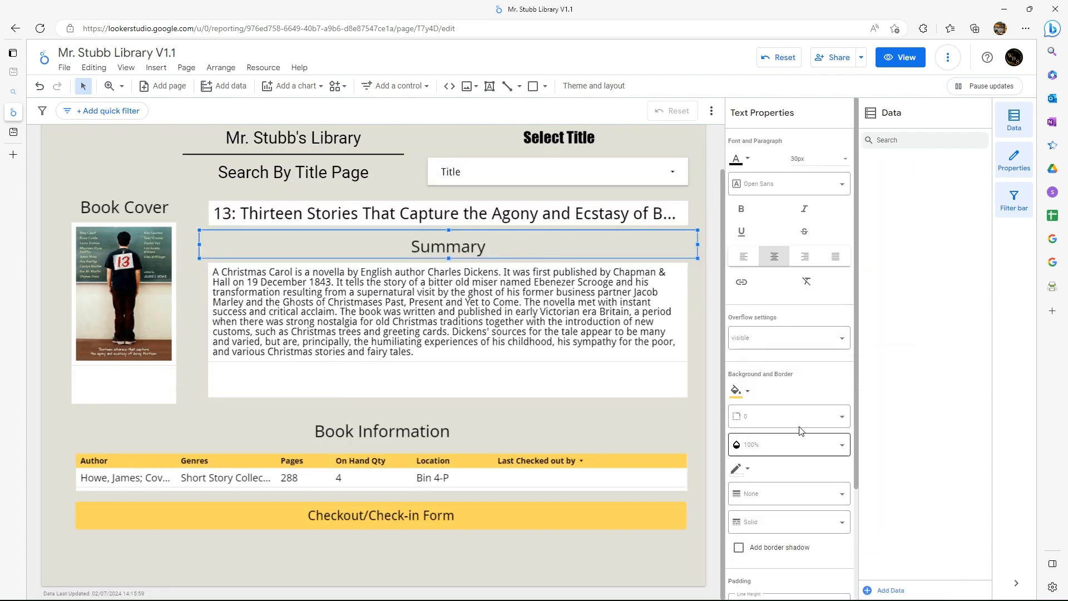
{"action": "scroll", "coordinate": [761, 491], "scroll_direction": "down", "scroll_amount": 3}
{"action": "left_click", "coordinate": [739, 406]}
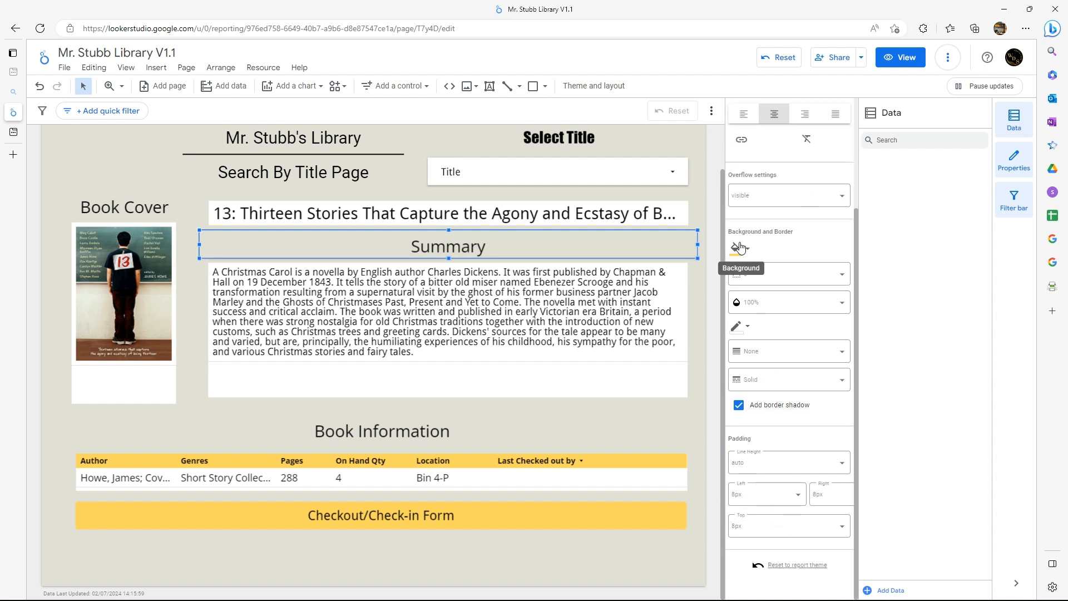
{"action": "scroll", "coordinate": [734, 253], "scroll_direction": "up", "scroll_amount": 1}
{"action": "left_click", "coordinate": [738, 305]}
{"action": "left_click", "coordinate": [821, 413]}
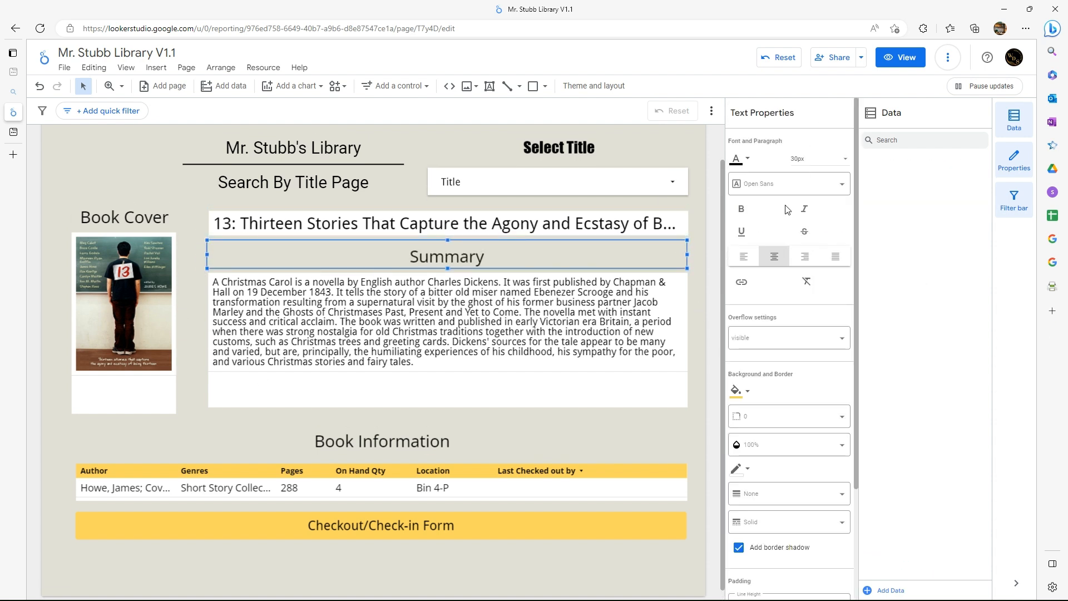
Give the Summary heading a yellow border and extend its box down to the summary table's upper edge
{"action": "scroll", "coordinate": [749, 394], "scroll_direction": "down", "scroll_amount": 1}
{"action": "left_click", "coordinate": [737, 327]}
{"action": "left_click", "coordinate": [817, 466]}
{"action": "left_click", "coordinate": [697, 390]}
{"action": "left_click", "coordinate": [447, 257]}
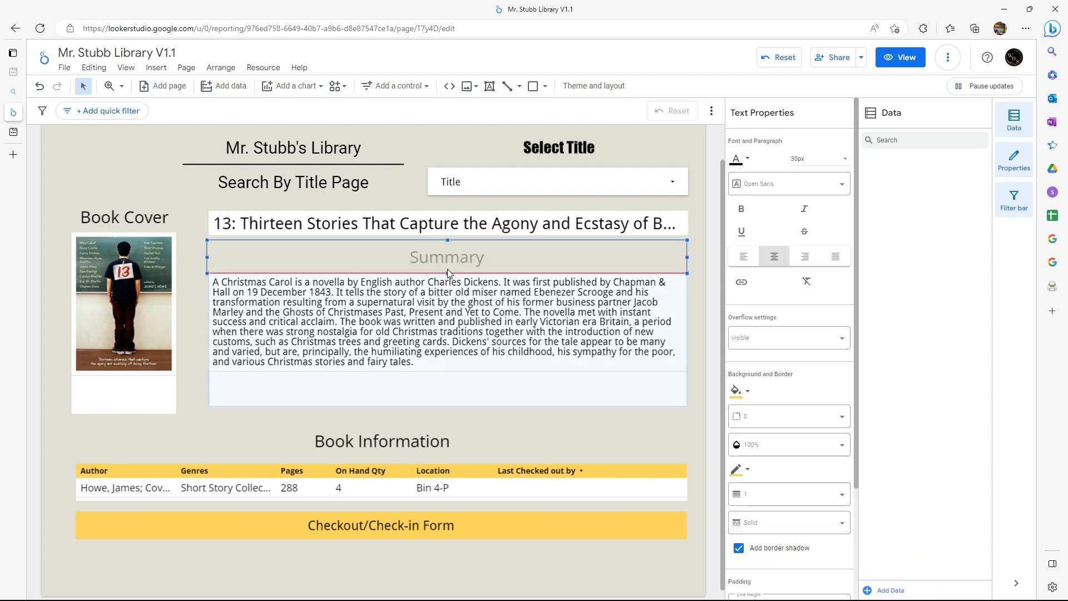
{"action": "left_click_drag", "start_coordinate": [450, 262], "coordinate": [449, 273]}
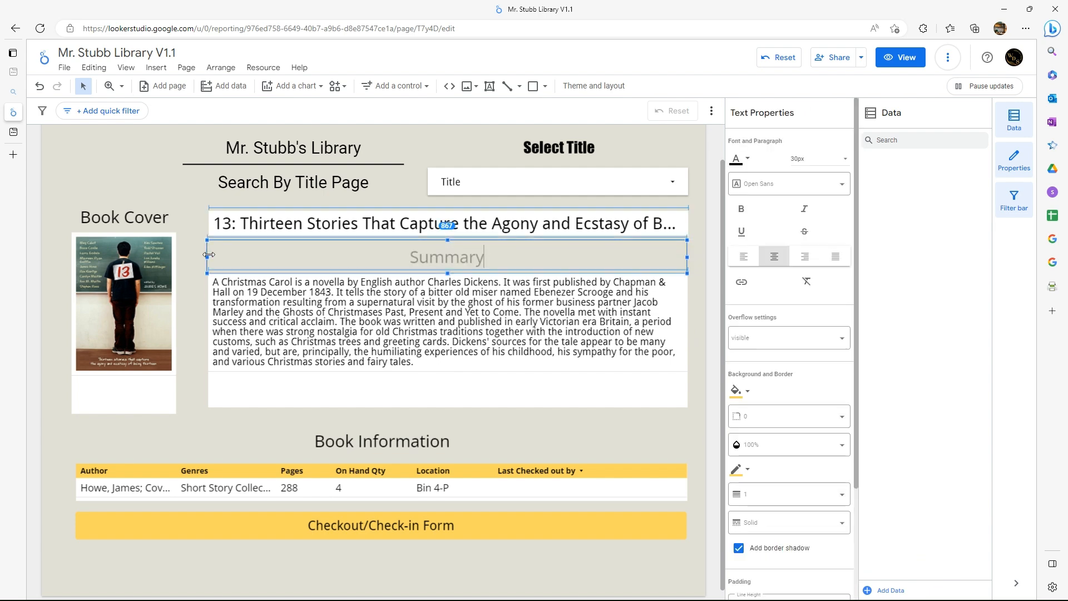
Add a border shadow to the Book Information heading
{"action": "left_click", "coordinate": [443, 204]}
{"action": "left_click", "coordinate": [413, 438]}
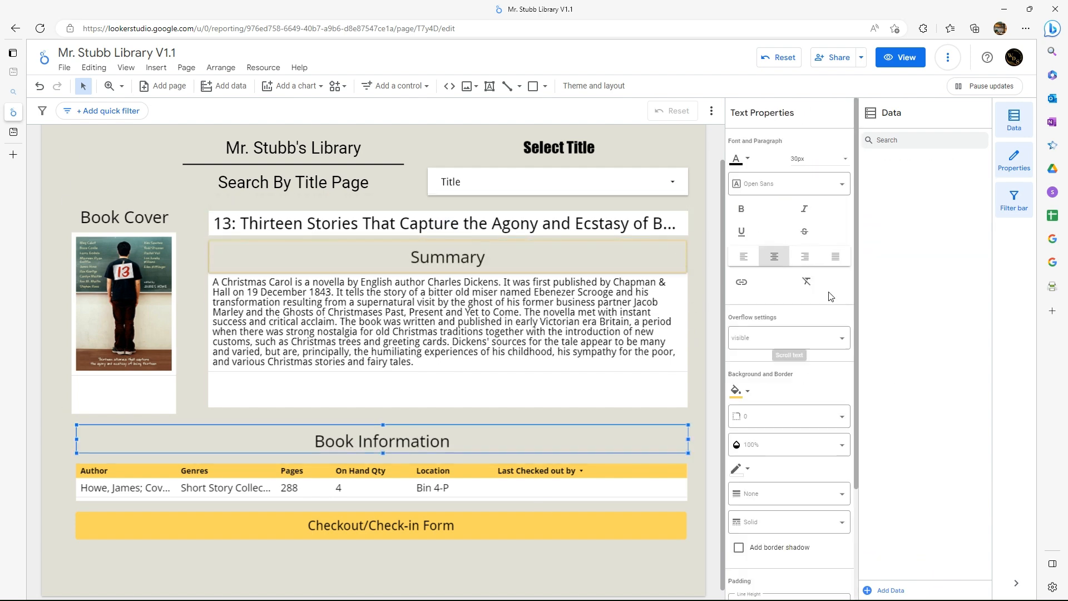
{"action": "left_click", "coordinate": [737, 549]}
{"action": "left_click", "coordinate": [697, 423]}
{"action": "scroll", "coordinate": [501, 251], "scroll_direction": "up", "scroll_amount": 1}
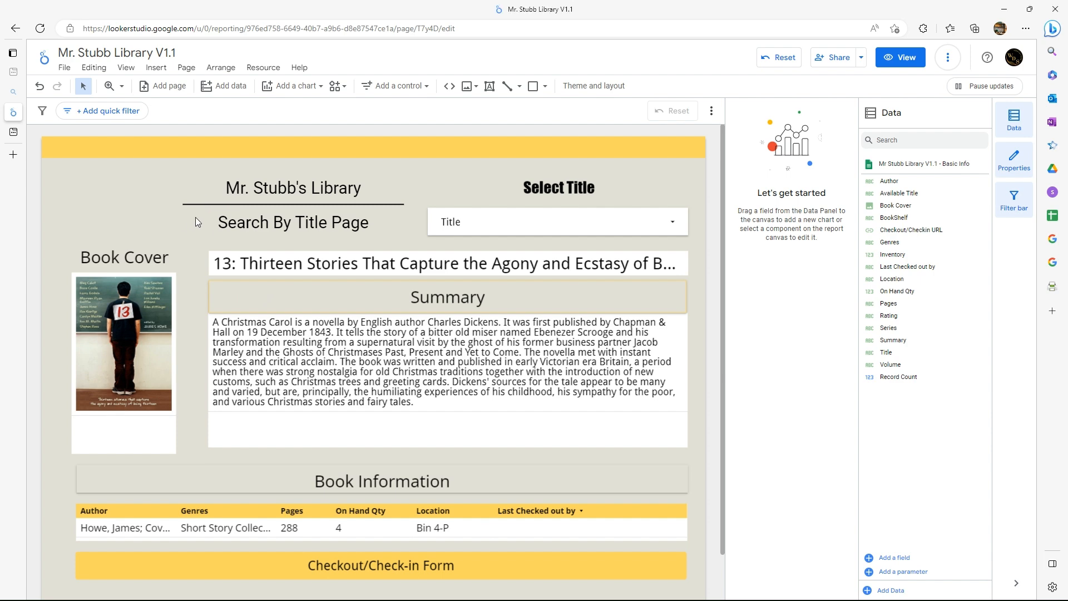
{"action": "key", "text": "Delete"}
{"action": "left_click", "coordinate": [468, 86]}
{"action": "left_click", "coordinate": [504, 106]}
{"action": "left_click_drag", "start_coordinate": [364, 413], "coordinate": [144, 255]}
{"action": "key", "text": "Delete"}
{"action": "left_click", "coordinate": [263, 68]}
{"action": "left_click", "coordinate": [469, 86]}
{"action": "left_click", "coordinate": [502, 113]}
{"action": "double_click", "coordinate": [205, 231]}
{"action": "left_click_drag", "start_coordinate": [258, 314], "coordinate": [59, 179]}
{"action": "left_click_drag", "start_coordinate": [189, 302], "coordinate": [126, 239]}
{"action": "left_click_drag", "start_coordinate": [87, 201], "coordinate": [119, 205]}
{"action": "key", "text": "Delete"}
Insert the WDS logo image from the computer, scale it down and place it beside the Mr. Stubb's Library heading, above Book Cover
{"action": "left_click", "coordinate": [469, 87]}
{"action": "left_click", "coordinate": [502, 114]}
{"action": "double_click", "coordinate": [206, 231]}
{"action": "left_click_drag", "start_coordinate": [389, 437], "coordinate": [319, 381]}
{"action": "left_click_drag", "start_coordinate": [301, 348], "coordinate": [130, 206]}
{"action": "left_click", "coordinate": [67, 266]}
Set the book title table's label text to 20px, reduce the table's height and reposition it just above the Summary heading
{"action": "left_click", "coordinate": [445, 264]}
{"action": "left_click", "coordinate": [824, 138]}
{"action": "scroll", "coordinate": [777, 266], "scroll_direction": "down", "scroll_amount": 3}
{"action": "left_click", "coordinate": [777, 334]}
{"action": "scroll", "coordinate": [777, 434], "scroll_direction": "down", "scroll_amount": 2}
{"action": "scroll", "coordinate": [748, 426], "scroll_direction": "up", "scroll_amount": 2}
{"action": "left_click", "coordinate": [746, 455]}
{"action": "left_click", "coordinate": [751, 335]}
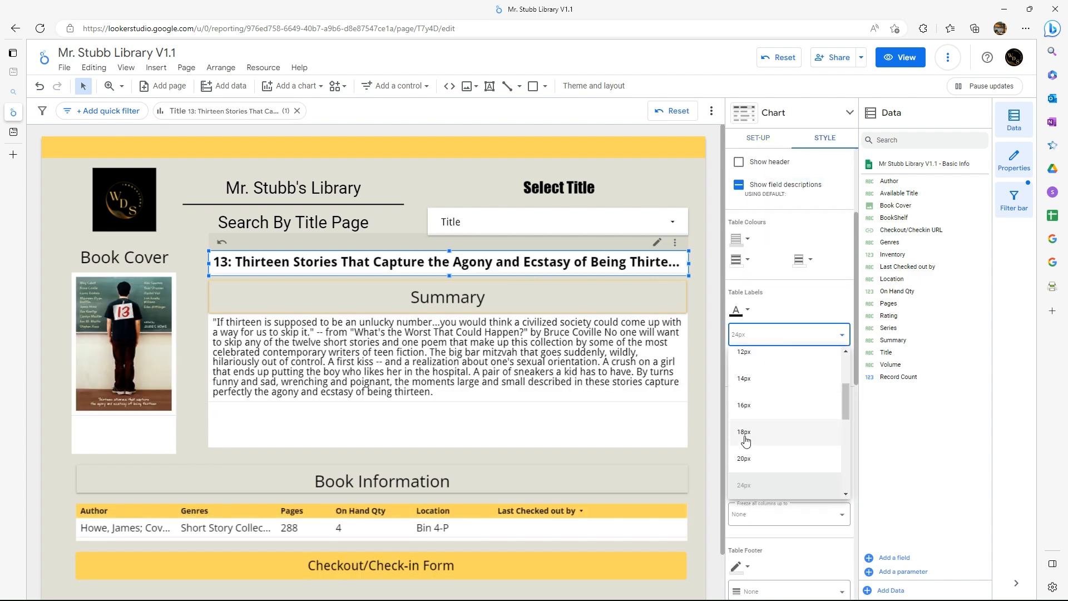
{"action": "left_click", "coordinate": [744, 459]}
{"action": "left_click", "coordinate": [635, 267]}
{"action": "left_click_drag", "start_coordinate": [447, 276], "coordinate": [446, 260]}
{"action": "left_click_drag", "start_coordinate": [481, 255], "coordinate": [485, 269]}
Try several books in the Title drop-down, including A Christmas Carol, and check the cover, summary and book information
{"action": "left_click", "coordinate": [531, 222]}
{"action": "left_click", "coordinate": [646, 259]}
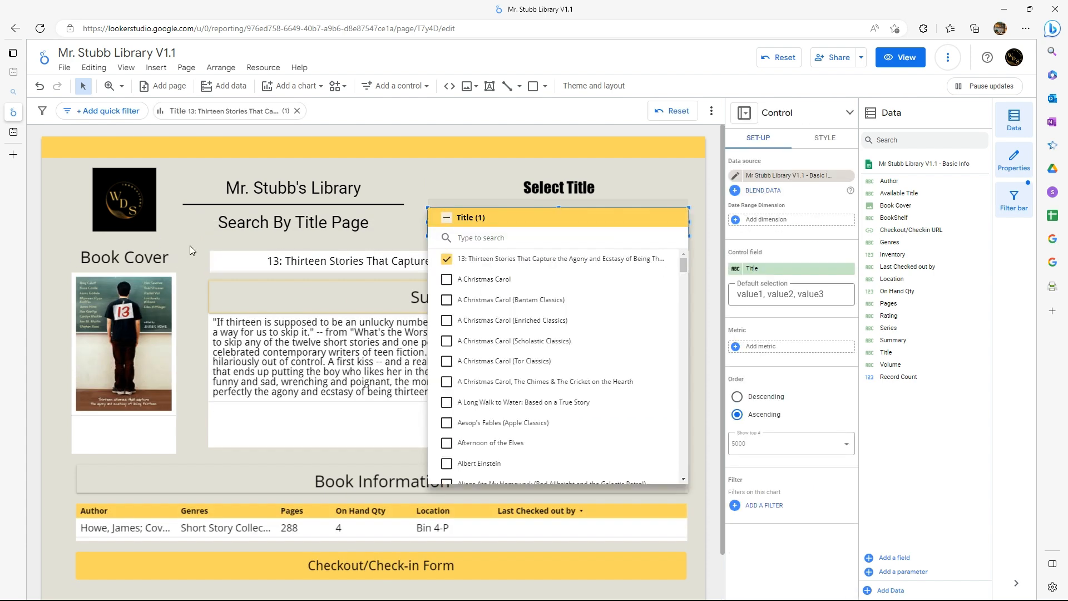
{"action": "left_click", "coordinate": [648, 279]}
{"action": "left_click", "coordinate": [648, 225]}
{"action": "left_click", "coordinate": [648, 228]}
{"action": "left_click", "coordinate": [648, 299]}
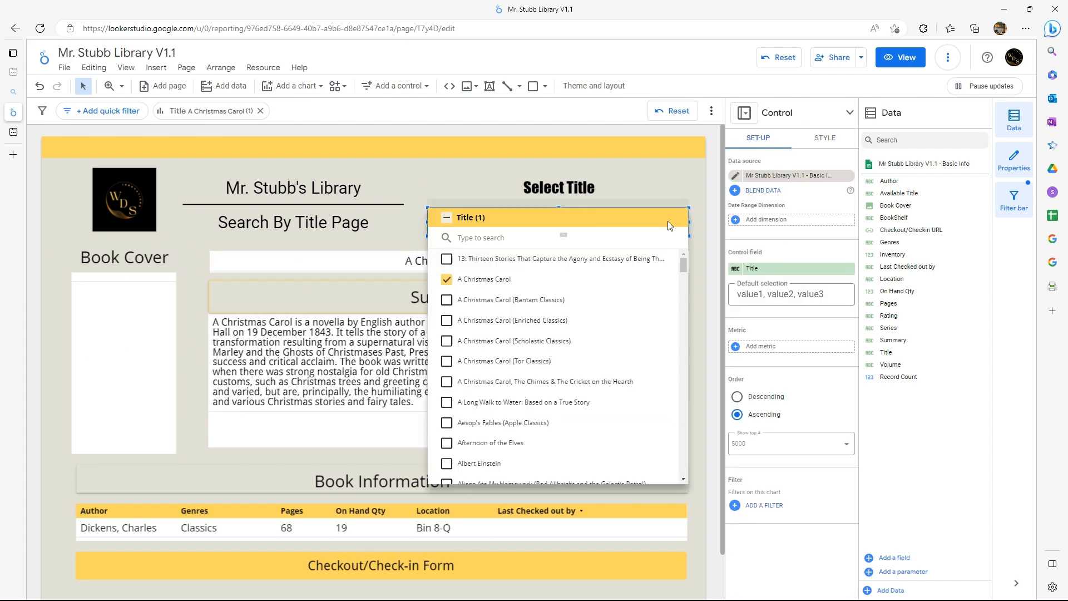
{"action": "left_click", "coordinate": [648, 321]}
{"action": "scroll", "coordinate": [647, 345], "scroll_direction": "down", "scroll_amount": 2}
{"action": "left_click", "coordinate": [648, 343]}
{"action": "scroll", "coordinate": [648, 361], "scroll_direction": "down", "scroll_amount": 1}
{"action": "left_click", "coordinate": [648, 365]}
{"action": "left_click", "coordinate": [125, 447]}
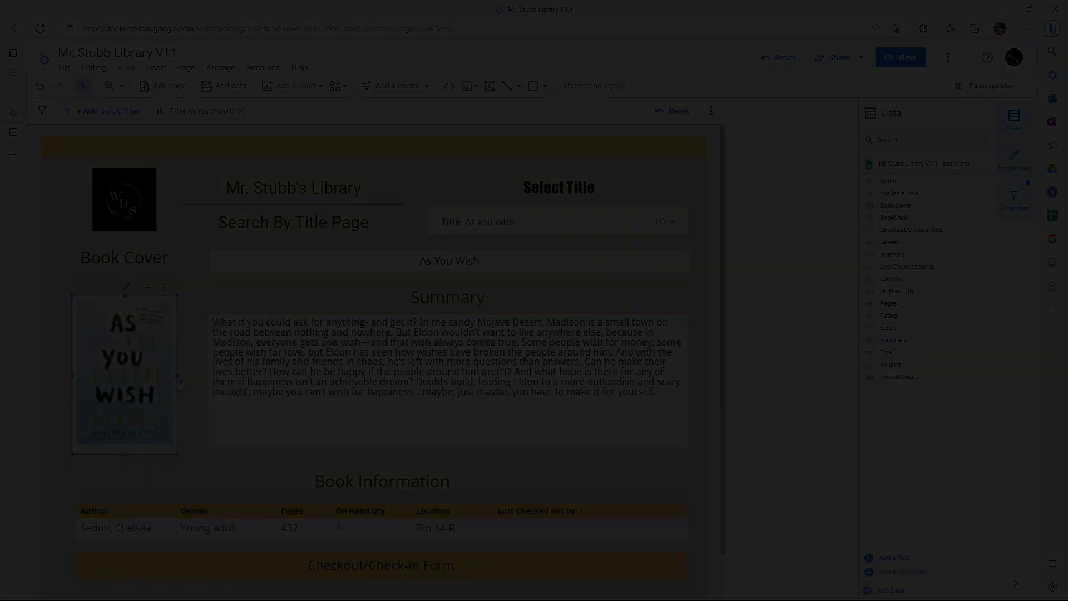
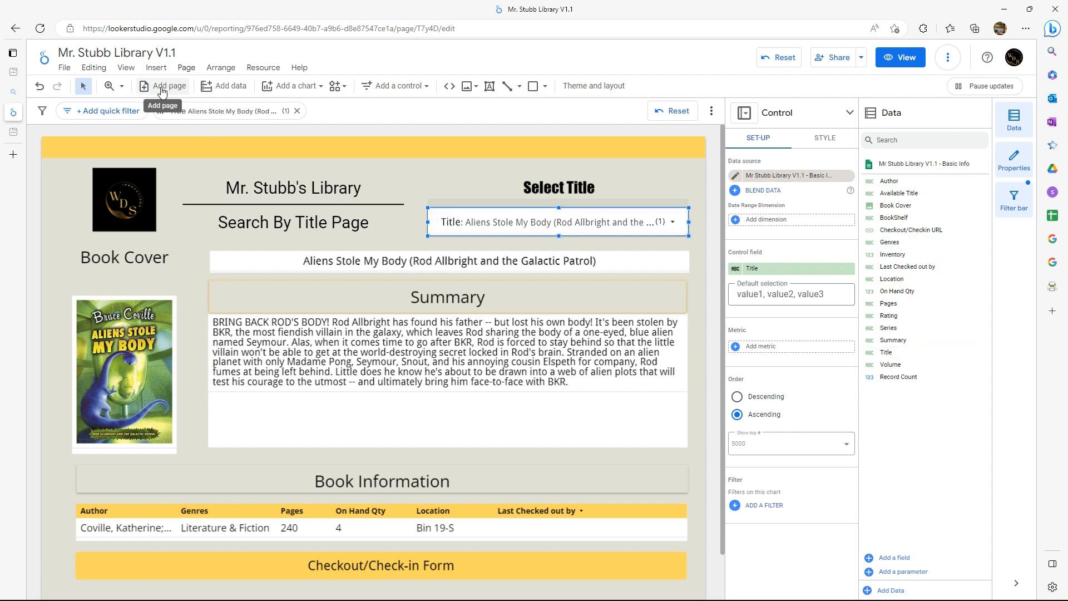
Duplicate the finished library page until the report has four pages
{"action": "left_click", "coordinate": [186, 68]}
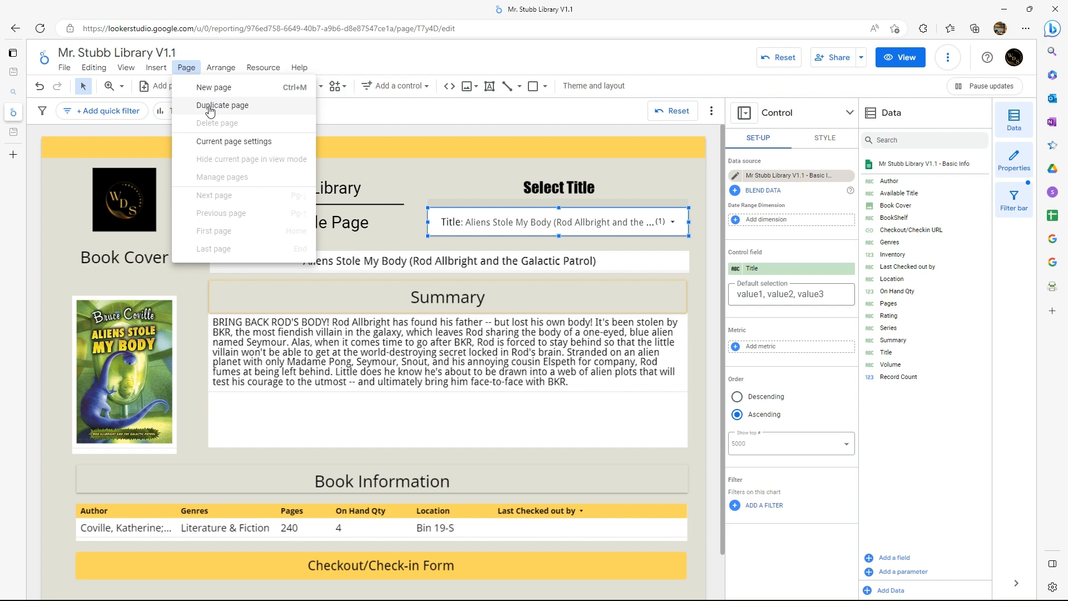
{"action": "left_click", "coordinate": [209, 106]}
{"action": "left_click", "coordinate": [185, 67]}
{"action": "left_click", "coordinate": [184, 68]}
{"action": "left_click", "coordinate": [183, 68]}
{"action": "left_click", "coordinate": [210, 106]}
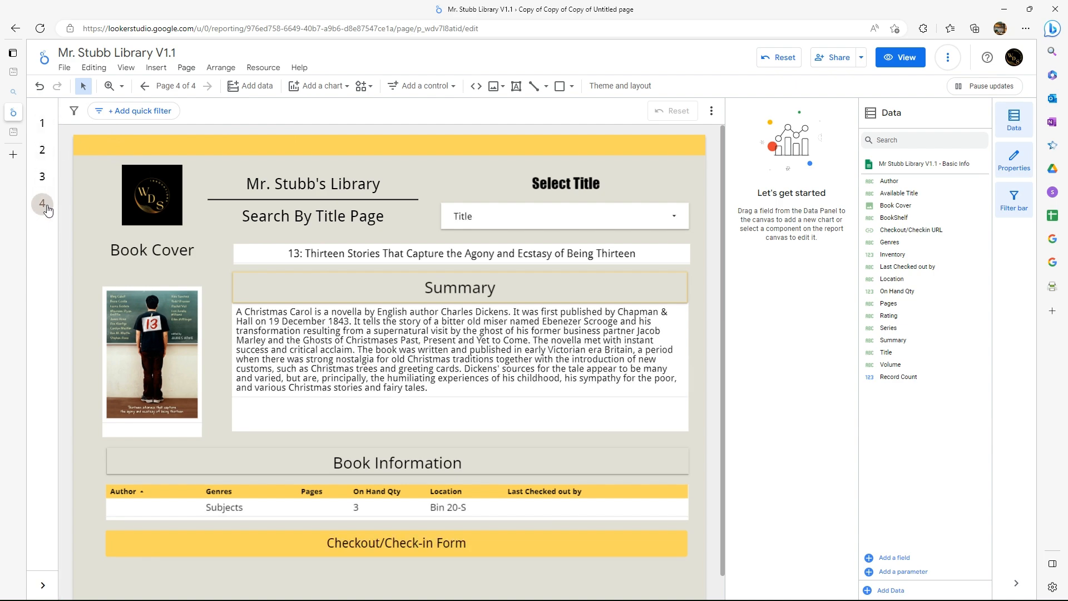
Open page management and rename the first page as Search by Title
{"action": "left_click", "coordinate": [43, 585]}
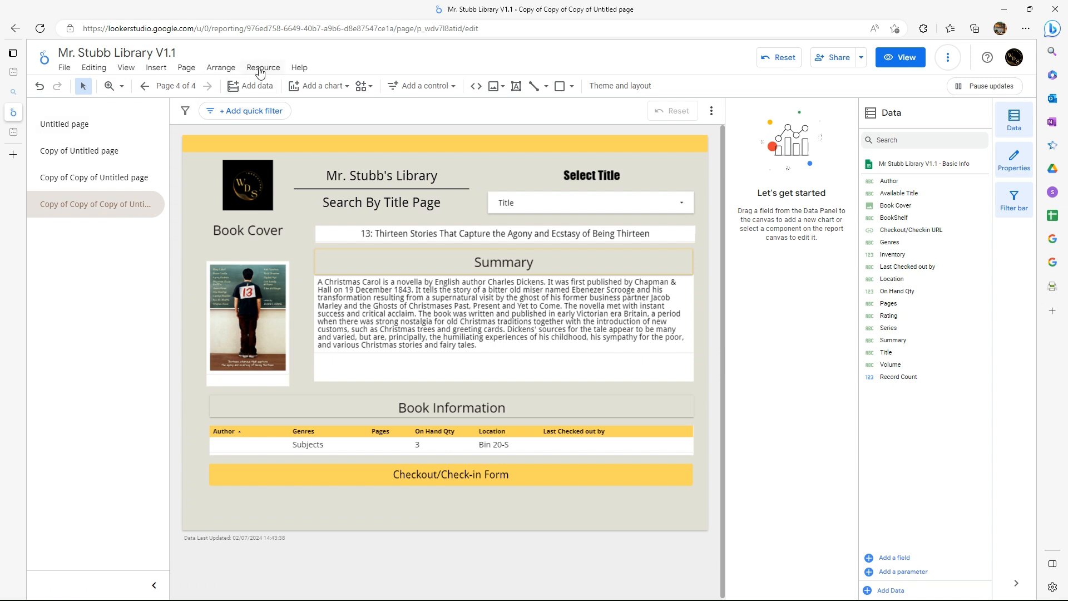
{"action": "left_click", "coordinate": [188, 69]}
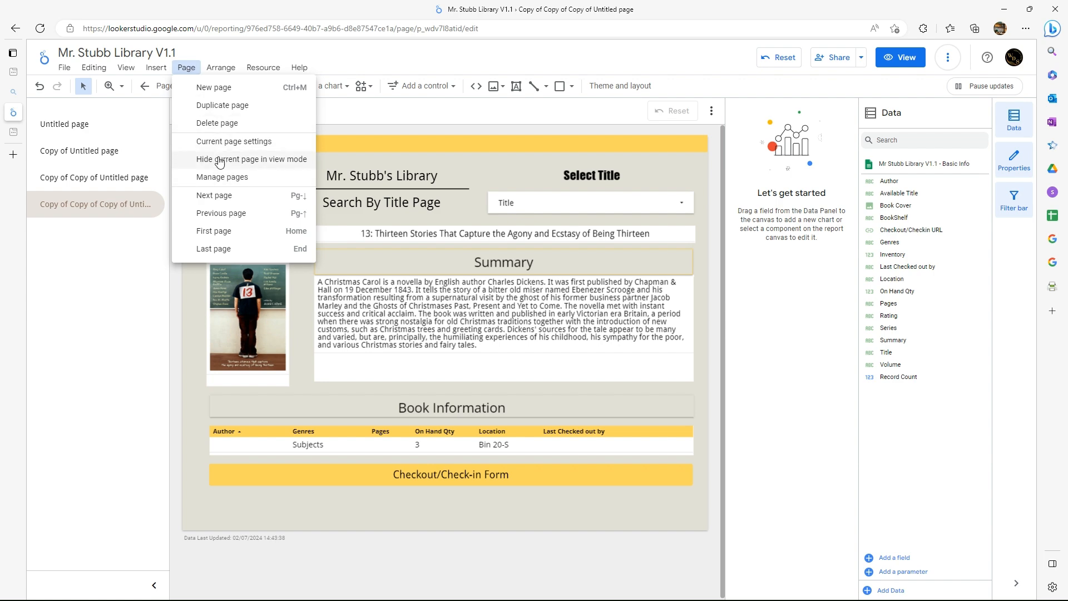
{"action": "left_click", "coordinate": [222, 177]}
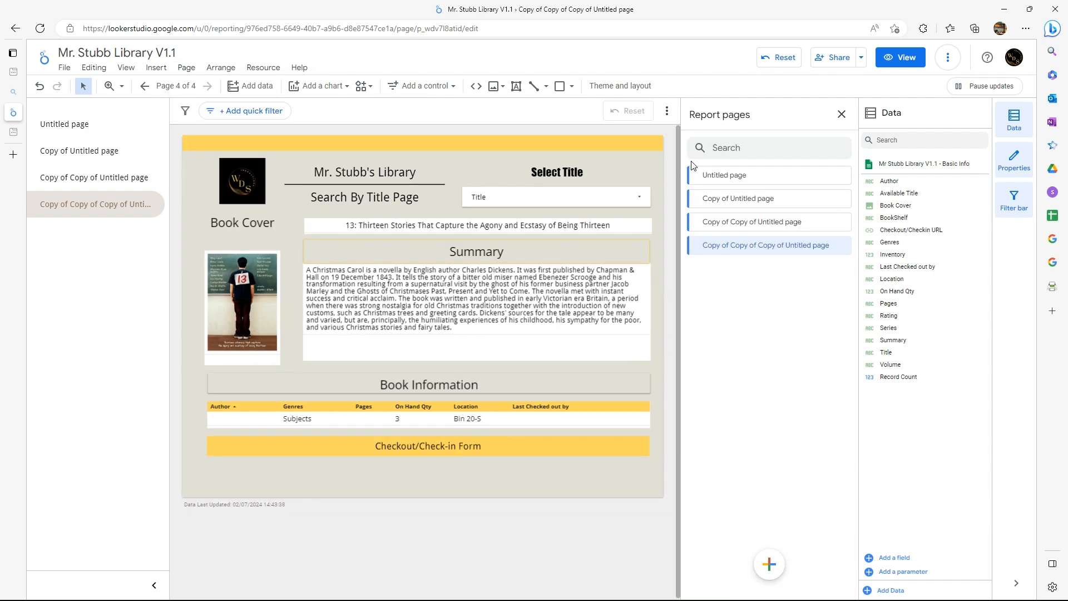
{"action": "left_click", "coordinate": [729, 174]}
{"action": "left_click", "coordinate": [842, 177]}
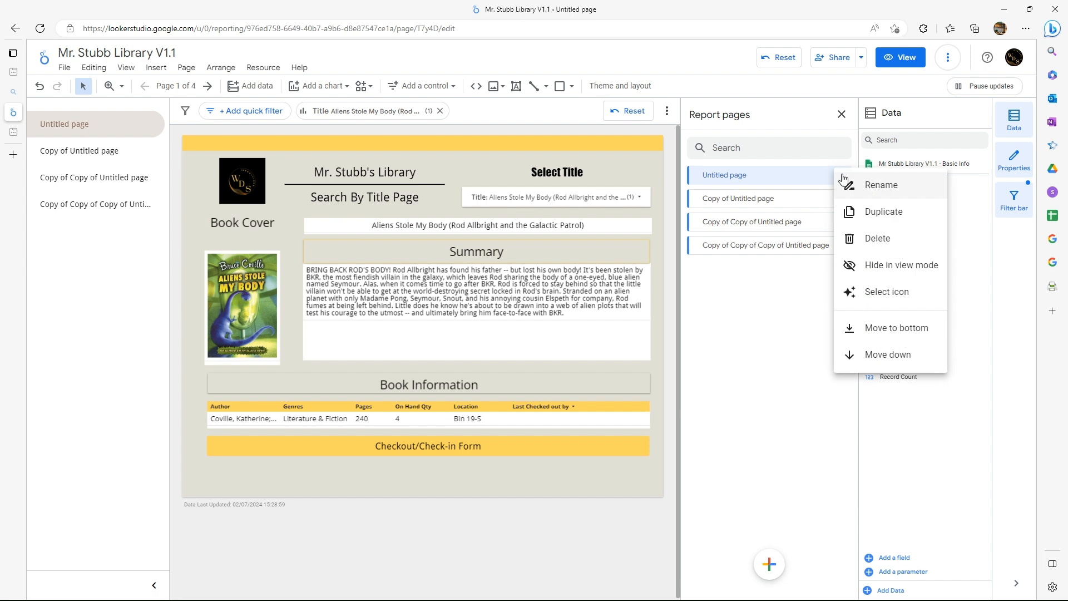
{"action": "left_click", "coordinate": [881, 186]}
{"action": "key", "text": "BackSpace"}
{"action": "key", "text": "BackSpace"}
{"action": "key", "text": "BackSpace"}
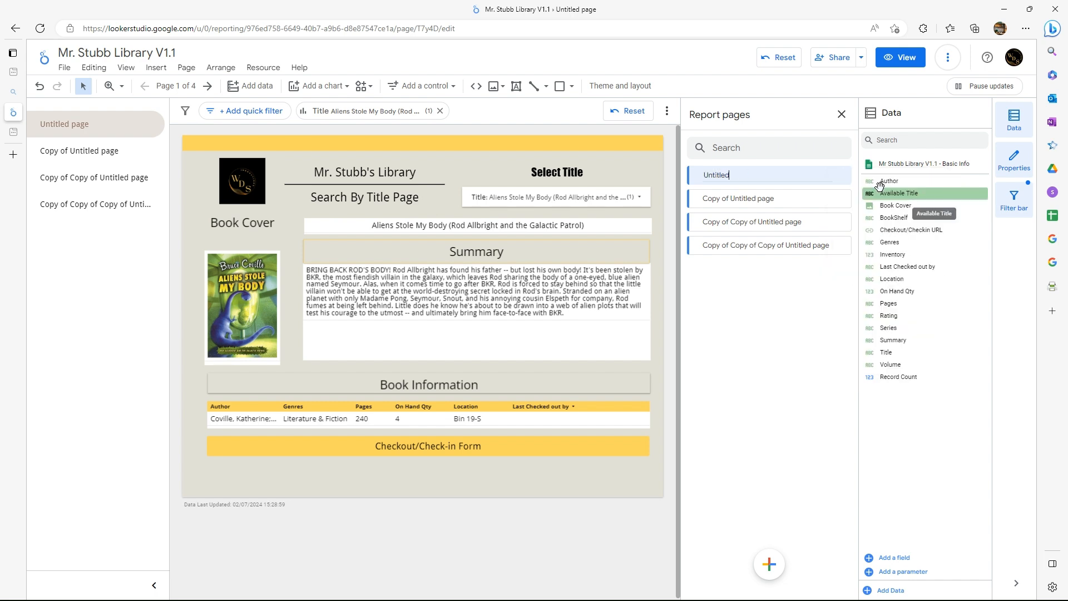
{"action": "type", "text": "e"}
{"action": "key", "text": "Return"}
Give the Search by Title page a filled bookmark icon
{"action": "left_click", "coordinate": [842, 176]}
{"action": "left_click", "coordinate": [885, 288]}
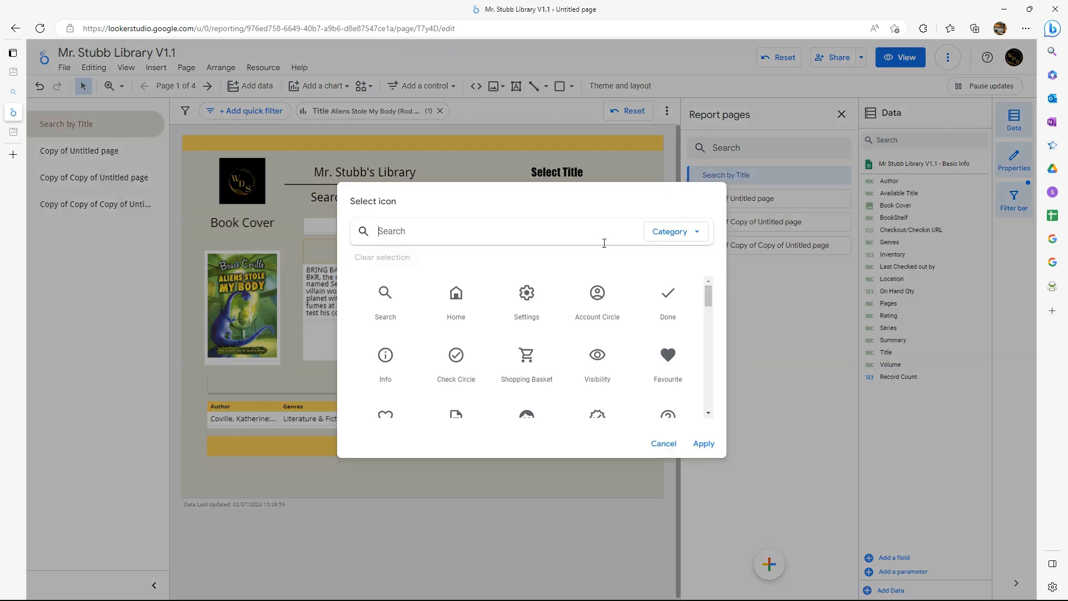
{"action": "type", "text": "boo"}
{"action": "left_click", "coordinate": [704, 435]}
Rename the second page as Search by Author
{"action": "left_click", "coordinate": [842, 198]}
{"action": "left_click", "coordinate": [872, 207]}
{"action": "type", "text": "Search by Author"}
{"action": "key", "text": "Return"}
Give the Search by Author page the group-of-people icon
{"action": "left_click", "coordinate": [842, 199]}
{"action": "left_click", "coordinate": [884, 311]}
{"action": "scroll", "coordinate": [556, 334], "scroll_direction": "down", "scroll_amount": 8}
{"action": "scroll", "coordinate": [668, 332], "scroll_direction": "up", "scroll_amount": 1}
{"action": "left_click", "coordinate": [668, 332]}
{"action": "left_click", "coordinate": [704, 443]}
Rename the third page as Search By Genre
{"action": "left_click", "coordinate": [841, 222]}
{"action": "left_click", "coordinate": [873, 231]}
{"action": "key", "text": "BackSpace"}
{"action": "key", "text": "BackSpace"}
{"action": "key", "text": "BackSpace"}
{"action": "key", "text": "BackSpace"}
{"action": "key", "text": "BackSpace"}
{"action": "key", "text": "BackSpace"}
{"action": "key", "text": "BackSpace"}
{"action": "key", "text": "BackSpace"}
{"action": "key", "text": "BackSpace"}
{"action": "key", "text": "BackSpace"}
{"action": "key", "text": "BackSpace"}
{"action": "key", "text": "BackSpace"}
{"action": "key", "text": "BackSpace"}
{"action": "key", "text": "BackSpace"}
{"action": "key", "text": "BackSpace"}
{"action": "key", "text": "BackSpace"}
{"action": "key", "text": "BackSpace"}
{"action": "key", "text": "BackSpace"}
{"action": "key", "text": "BackSpace"}
{"action": "key", "text": "BackSpace"}
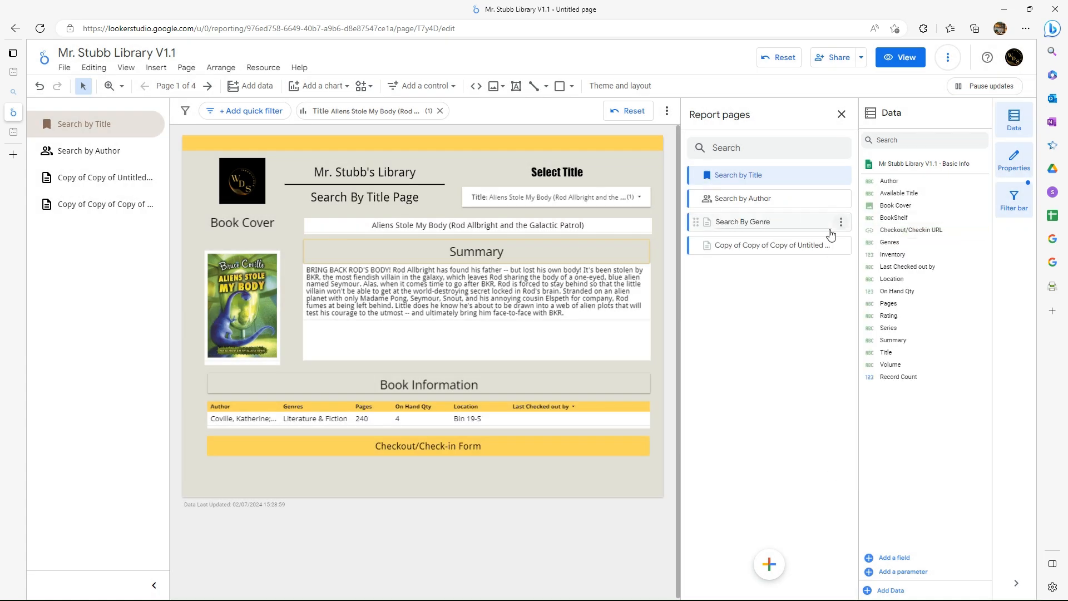
Give the Search By Genre page the Basketball icon
{"action": "left_click", "coordinate": [841, 222]}
{"action": "left_click", "coordinate": [835, 336]}
{"action": "scroll", "coordinate": [576, 336], "scroll_direction": "down", "scroll_amount": 8}
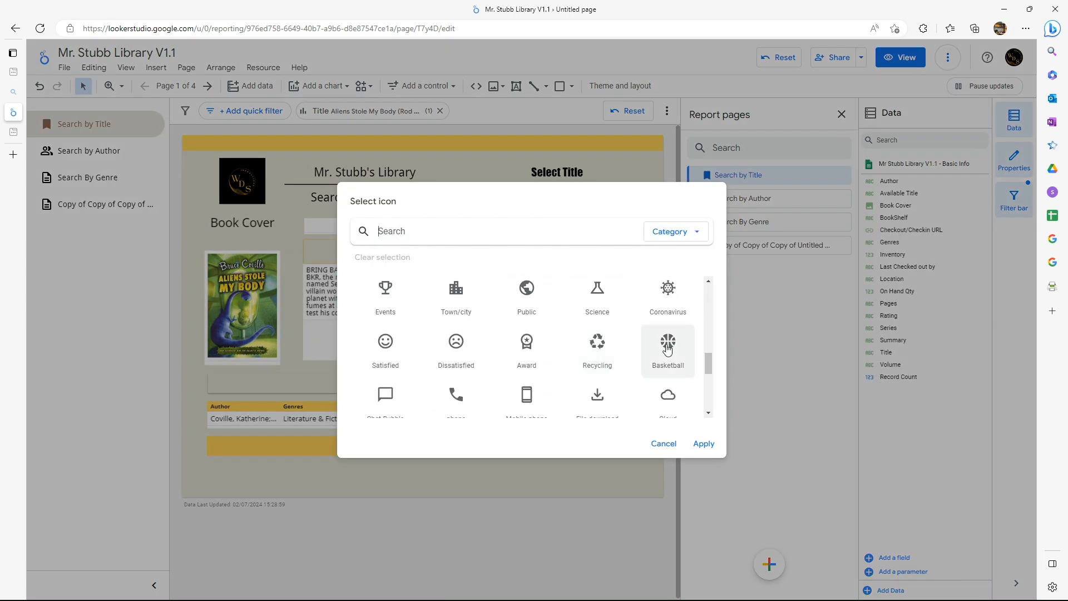
{"action": "left_click", "coordinate": [668, 348]}
{"action": "left_click", "coordinate": [704, 444]}
Rename the fourth page as Search By Location
{"action": "left_click", "coordinate": [841, 245]}
{"action": "left_click", "coordinate": [877, 256]}
{"action": "key", "text": "BackSpace"}
{"action": "key", "text": "BackSpace"}
{"action": "key", "text": "BackSpace"}
{"action": "key", "text": "BackSpace"}
{"action": "key", "text": "BackSpace"}
{"action": "key", "text": "BackSpace"}
{"action": "key", "text": "BackSpace"}
{"action": "key", "text": "BackSpace"}
{"action": "key", "text": "BackSpace"}
{"action": "key", "text": "BackSpace"}
{"action": "key", "text": "BackSpace"}
{"action": "key", "text": "BackSpace"}
{"action": "key", "text": "BackSpace"}
{"action": "key", "text": "BackSpace"}
{"action": "key", "text": "BackSpace"}
{"action": "key", "text": "BackSpace"}
{"action": "key", "text": "BackSpace"}
{"action": "key", "text": "BackSpace"}
{"action": "key", "text": "BackSpace"}
{"action": "key", "text": "BackSpace"}
{"action": "type", "text": "Search B"}
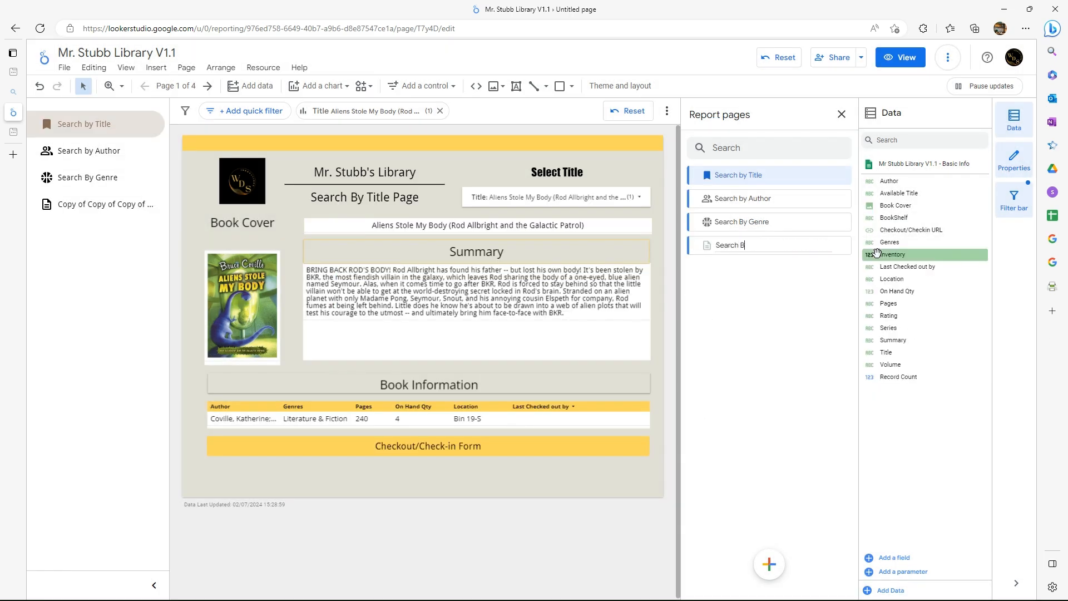
{"action": "type", "text": "y Location"}
Give the Search By Location page a storefront-style icon
{"action": "left_click", "coordinate": [841, 245]}
{"action": "left_click", "coordinate": [873, 360]}
{"action": "scroll", "coordinate": [476, 359], "scroll_direction": "down", "scroll_amount": 8}
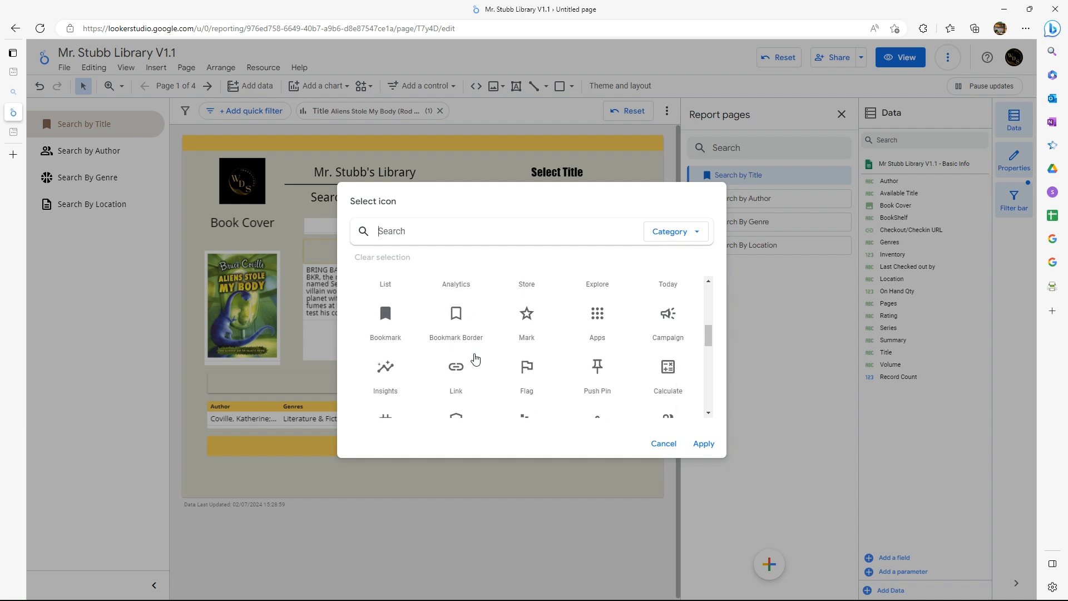
{"action": "scroll", "coordinate": [470, 361], "scroll_direction": "down", "scroll_amount": 2}
{"action": "left_click", "coordinate": [669, 337]}
{"action": "left_click", "coordinate": [703, 444]}
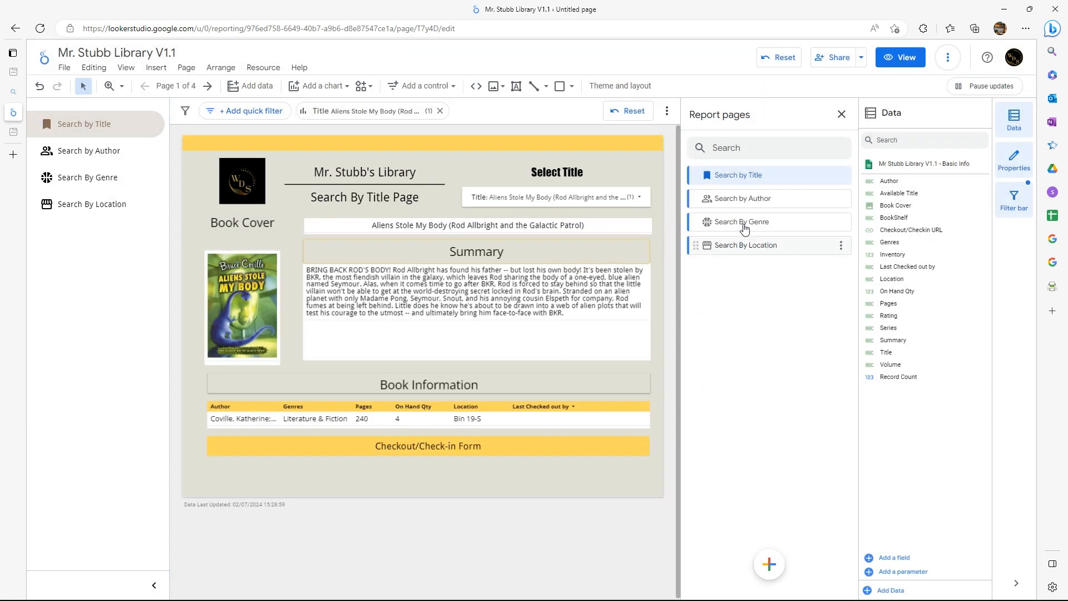
Change the report layout's navigation type to Tab
{"action": "left_click", "coordinate": [154, 584]}
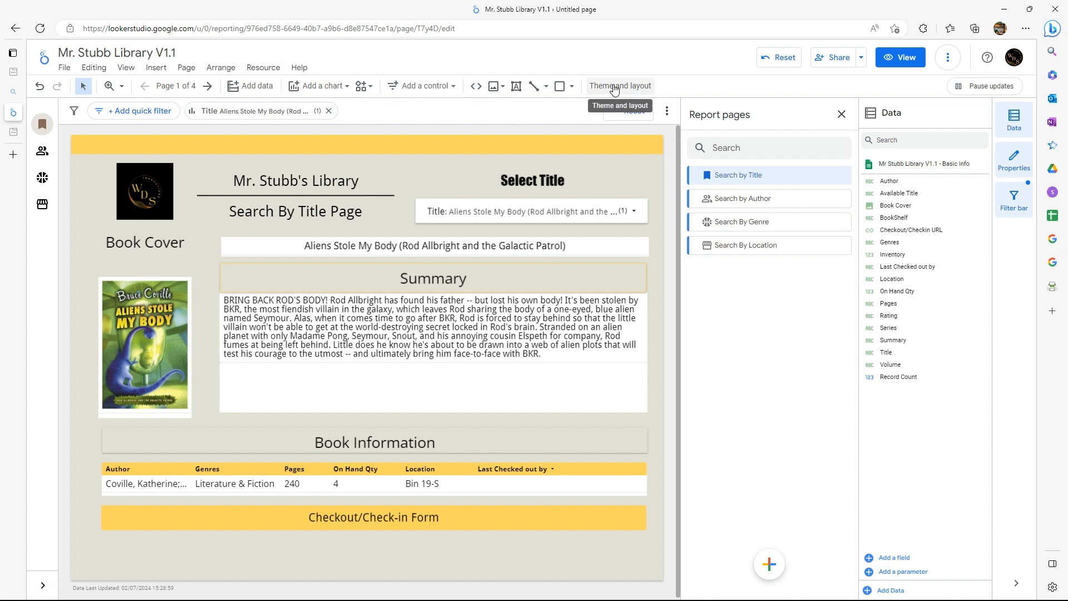
{"action": "left_click", "coordinate": [623, 88]}
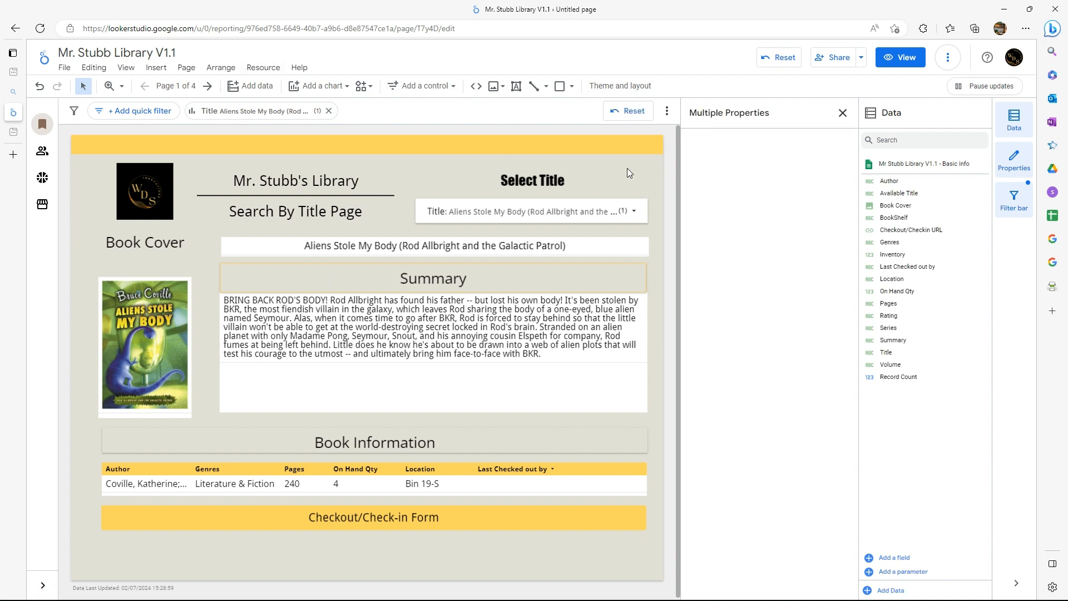
{"action": "left_click", "coordinate": [621, 86]}
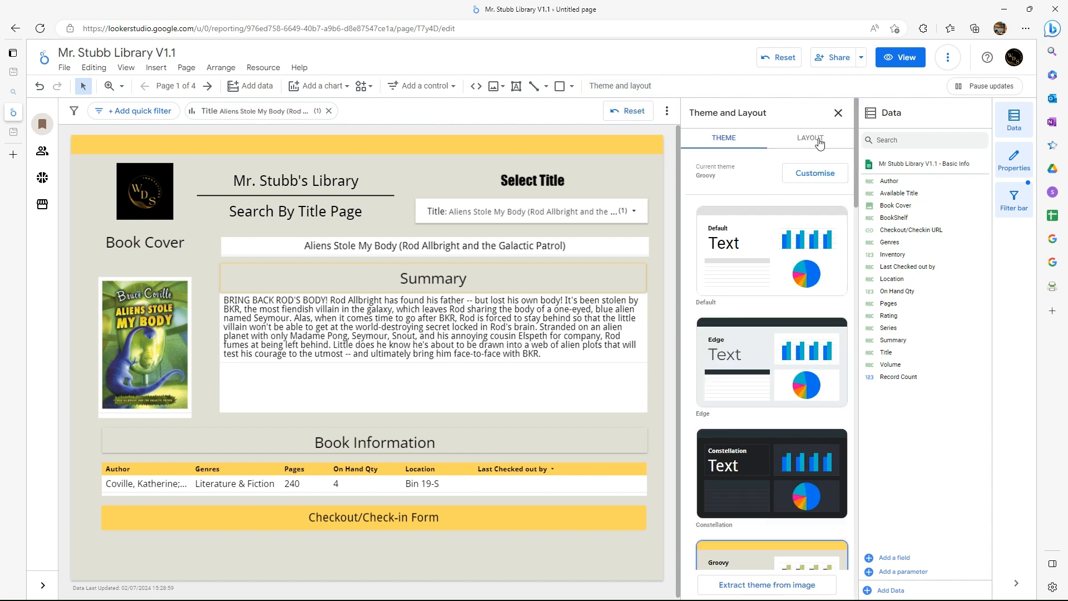
{"action": "left_click", "coordinate": [821, 142]}
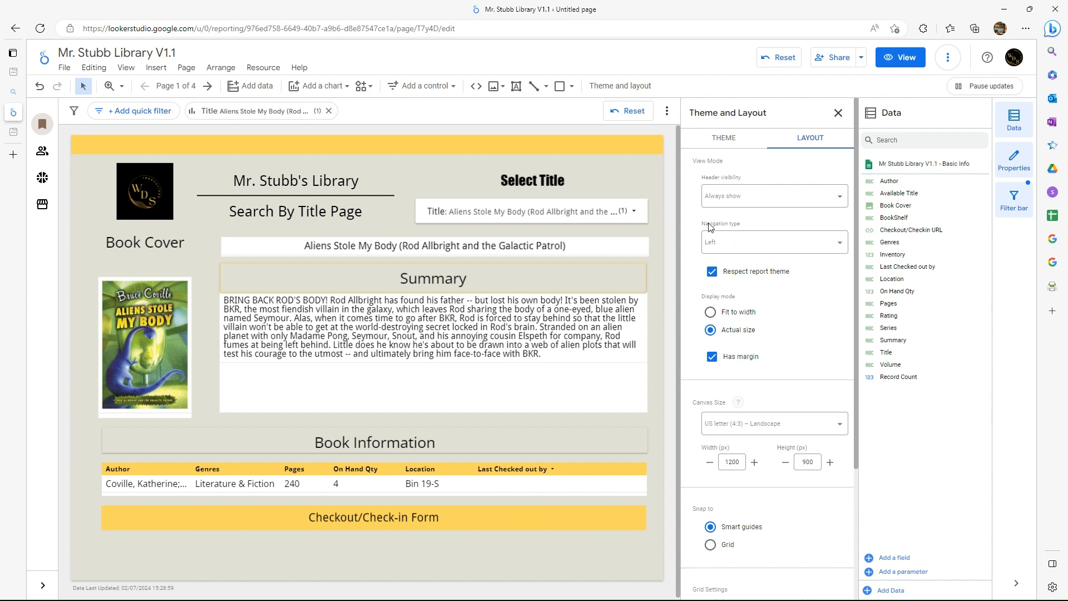
{"action": "left_click", "coordinate": [728, 245]}
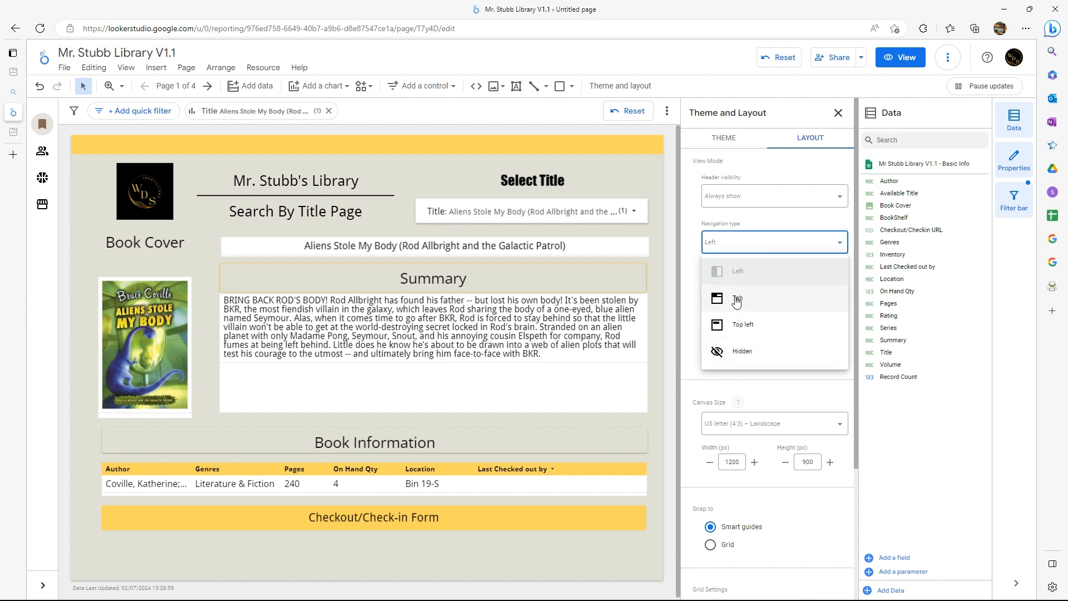
{"action": "left_click", "coordinate": [736, 300]}
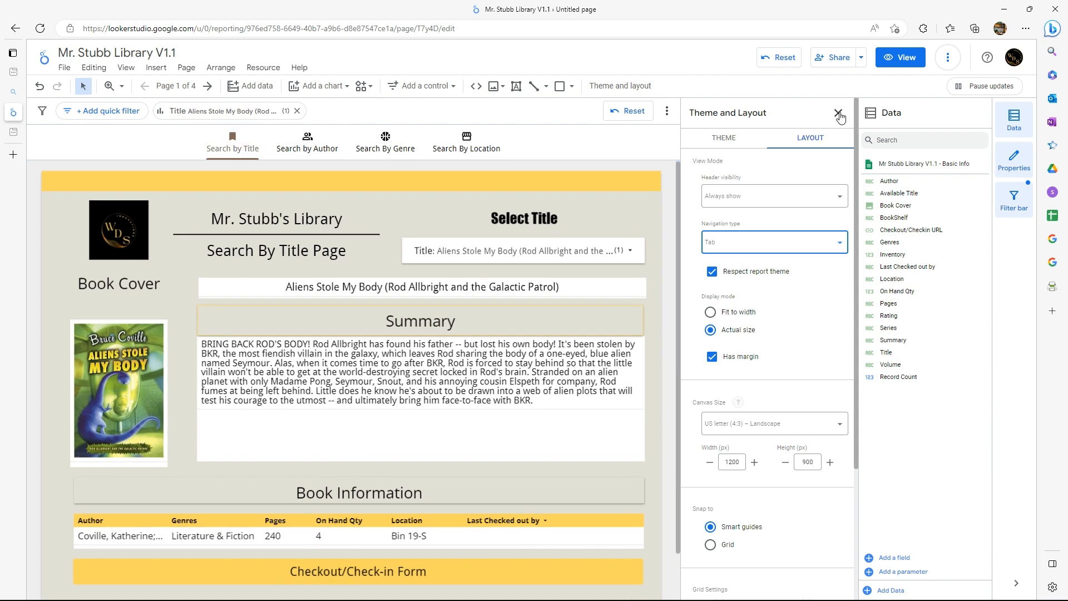
{"action": "left_click", "coordinate": [838, 113]}
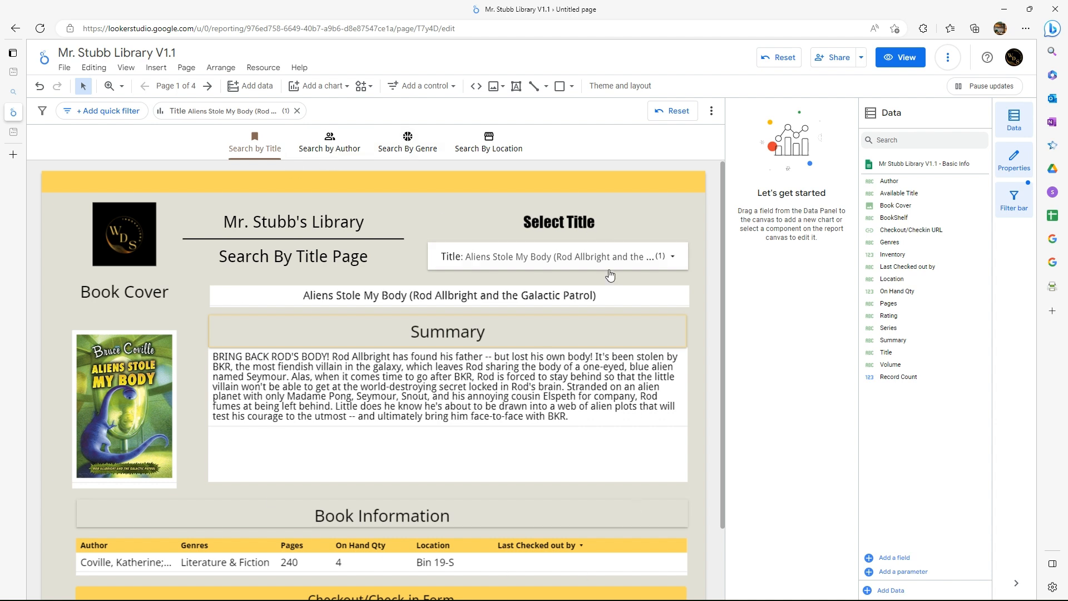
On the Search by Author page, replace the drop-down's control field with Author
{"action": "left_click", "coordinate": [329, 142]}
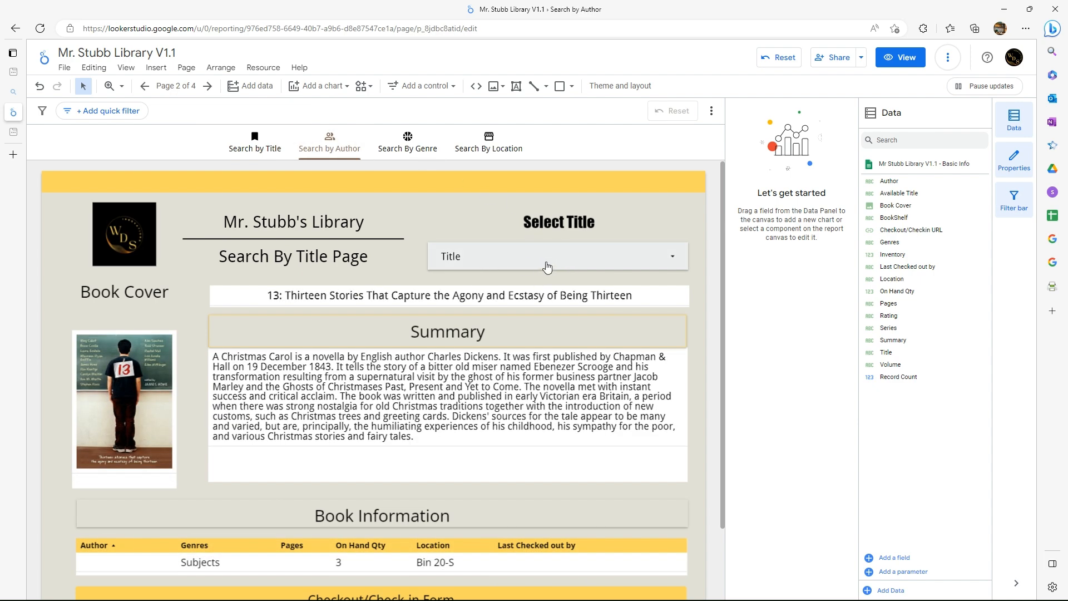
{"action": "left_click", "coordinate": [534, 263]}
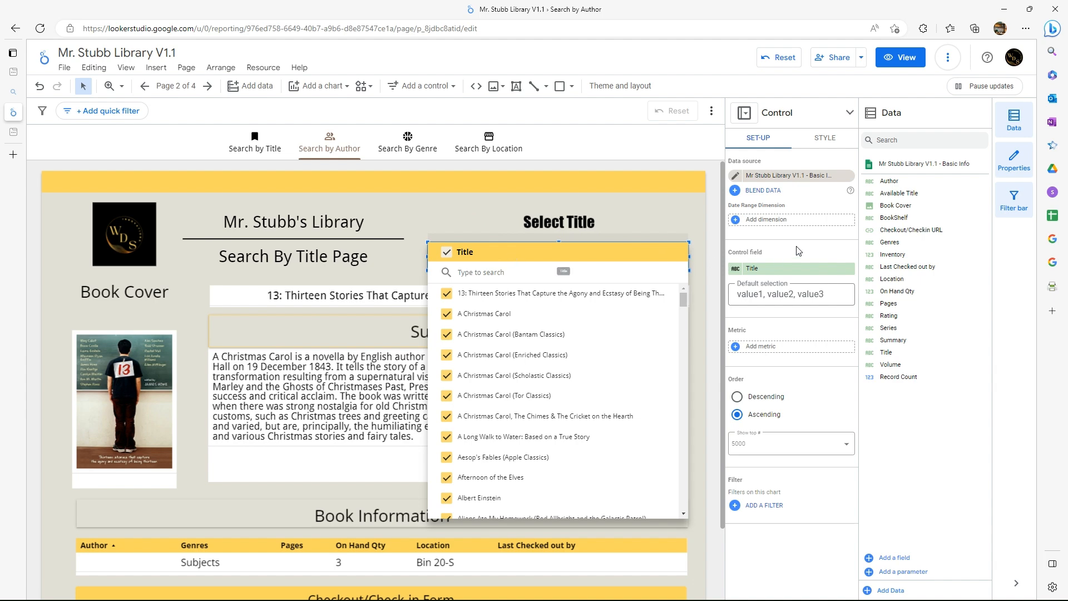
{"action": "left_click_drag", "start_coordinate": [889, 179], "coordinate": [759, 268]}
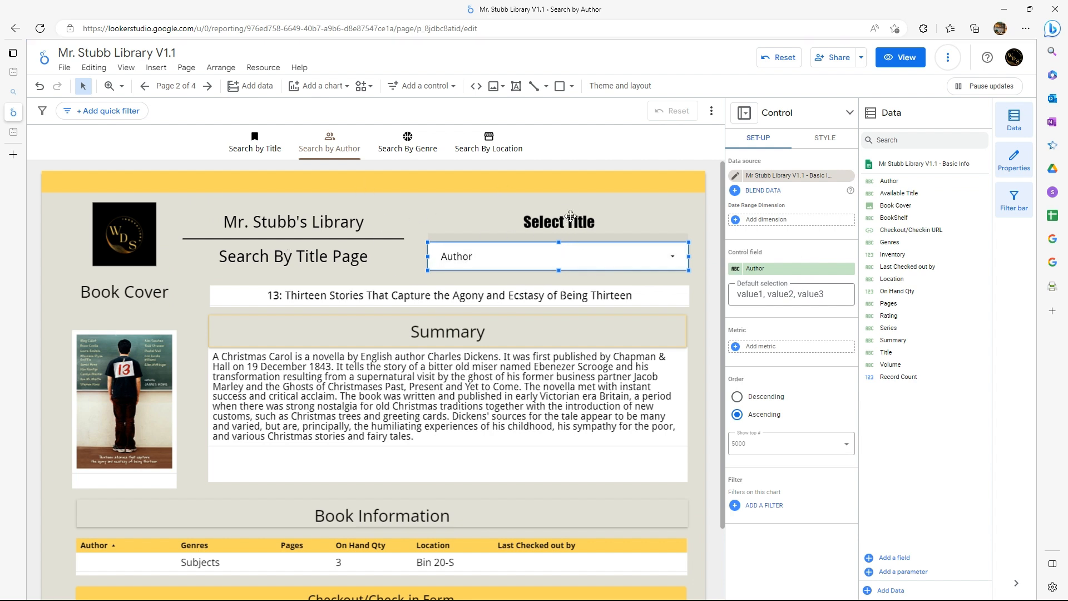
Change the author page's drop-down label to "Select Author" and its subheading to "Search By Author Page"
{"action": "left_click_drag", "start_coordinate": [562, 220], "coordinate": [603, 220]}
{"action": "key", "text": "BackSpace"}
{"action": "type", "text": "Author"}
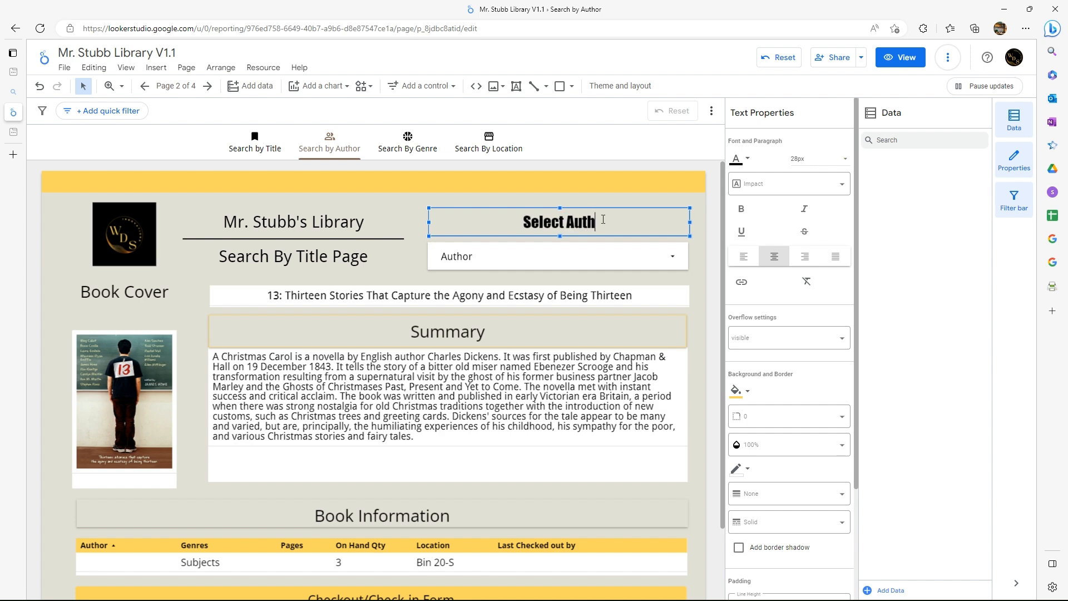
{"action": "left_click", "coordinate": [315, 259]}
{"action": "double_click", "coordinate": [316, 257]}
{"action": "type", "text": "Author"}
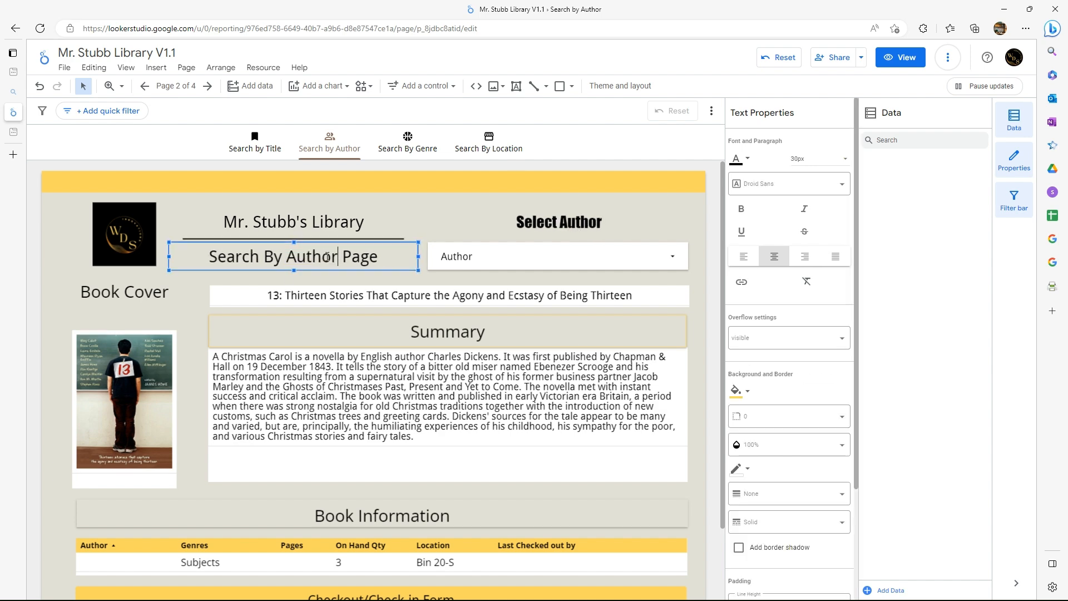
{"action": "left_click", "coordinate": [199, 333]}
On the Search By Genre page, replace the drop-down's control field with Genres
{"action": "left_click", "coordinate": [408, 143]}
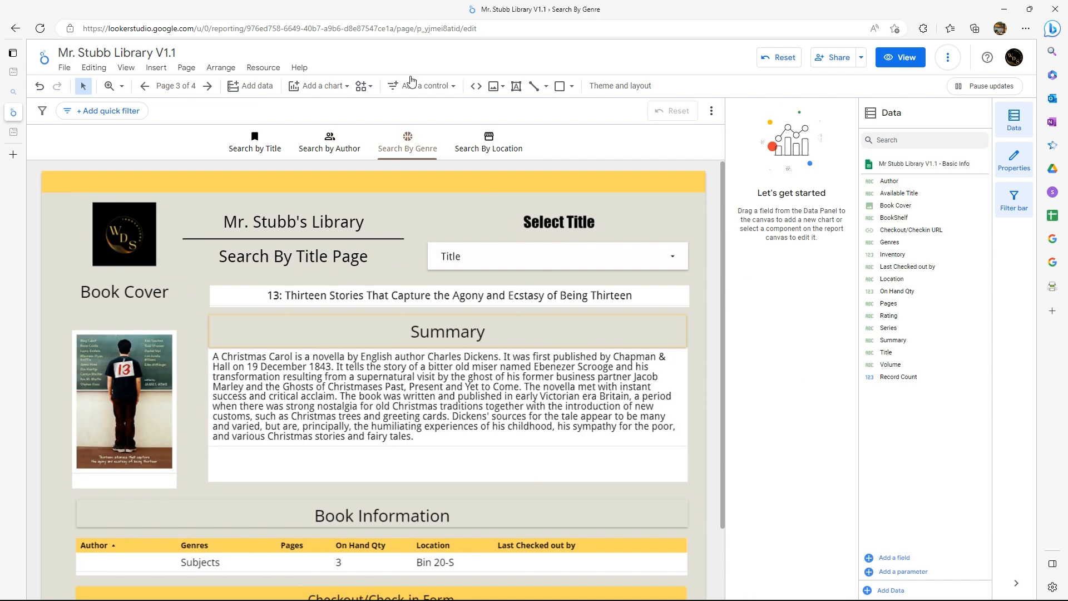
{"action": "left_click", "coordinate": [553, 256]}
{"action": "left_click_drag", "start_coordinate": [889, 242], "coordinate": [788, 268]}
Select the A Christmas Carol summary on the genre page and examine the options in the Genres drop-down
{"action": "left_click", "coordinate": [409, 396]}
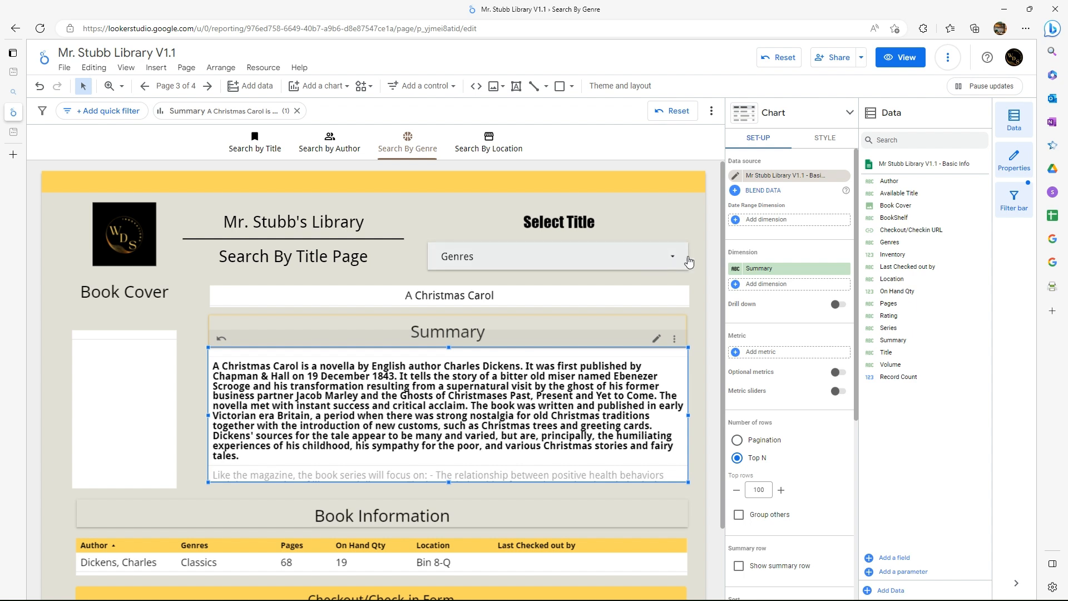
{"action": "left_click", "coordinate": [584, 261]}
{"action": "left_click", "coordinate": [674, 258]}
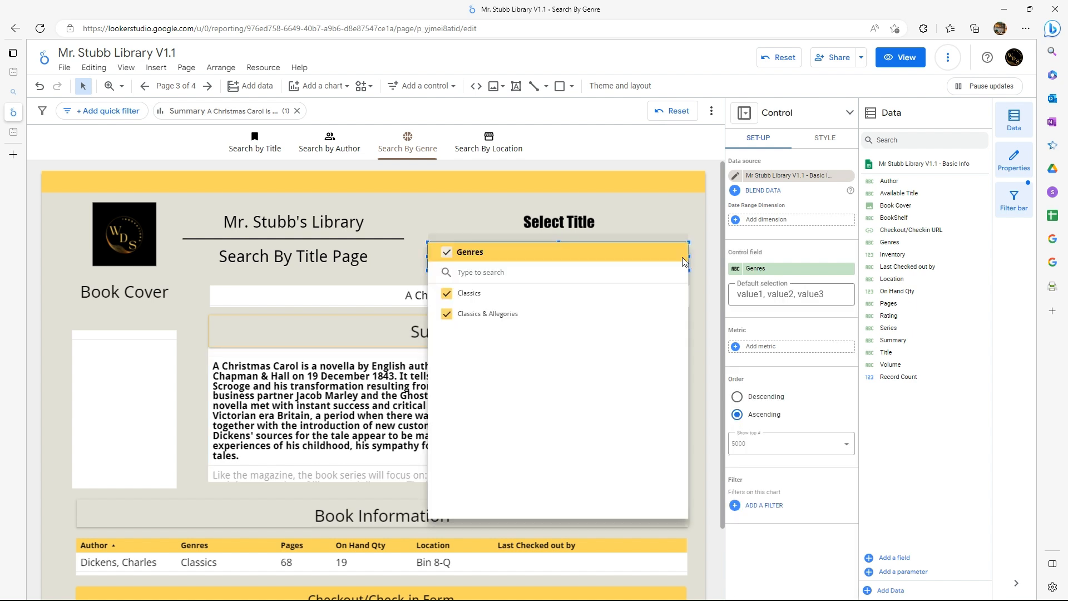
Close the Genres drop-down's list and narrow the control to about half its width
{"action": "left_click", "coordinate": [699, 229]}
{"action": "left_click_drag", "start_coordinate": [689, 271], "coordinate": [556, 270]}
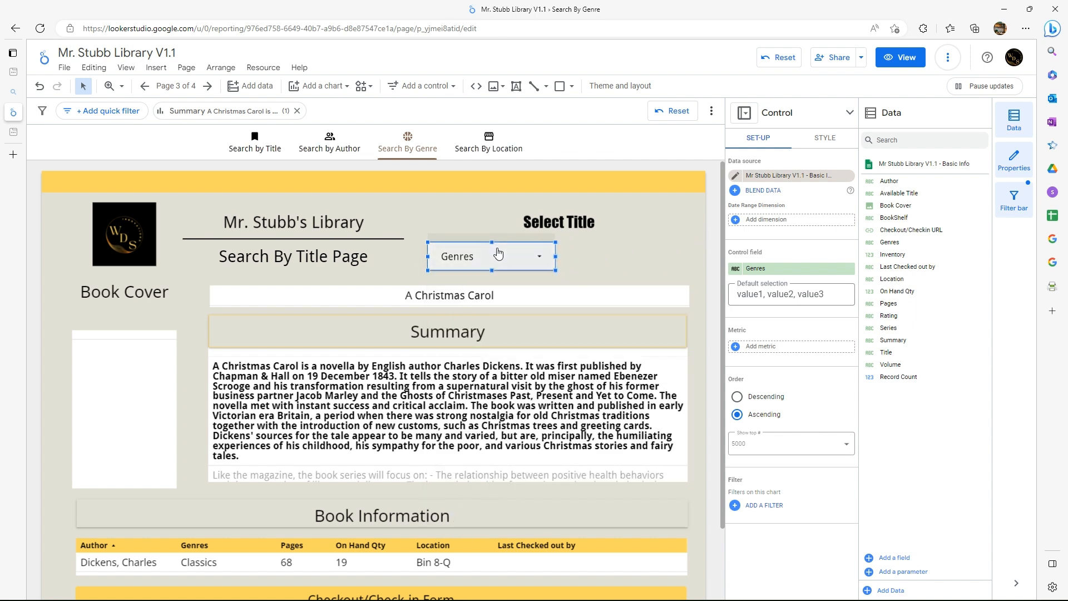
{"action": "left_click", "coordinate": [498, 255]}
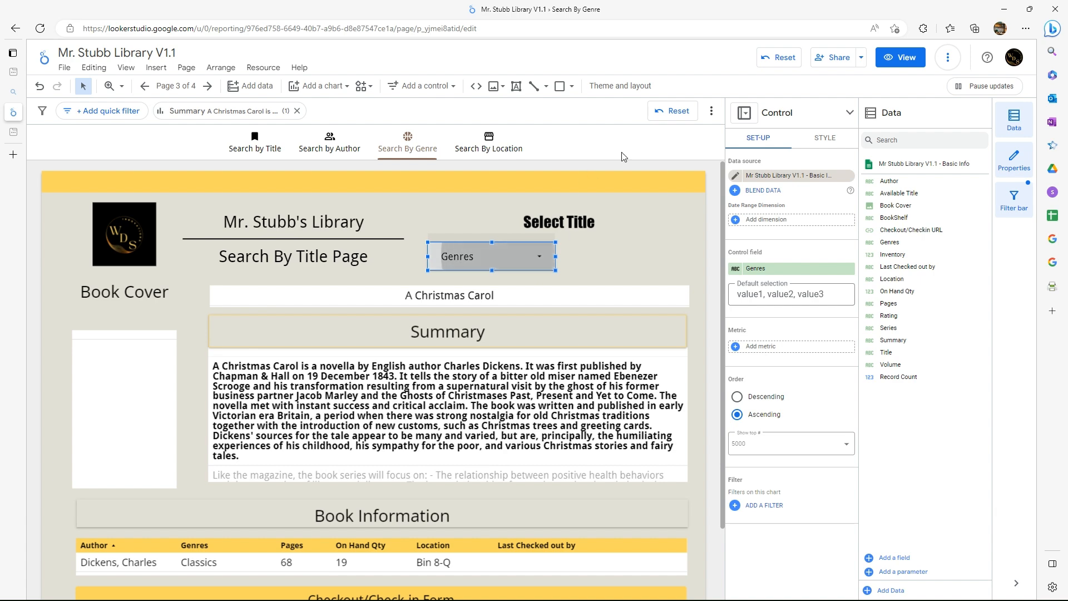
Reset the report's filters and filter the genre page to only Biography
{"action": "left_click", "coordinate": [673, 112]}
{"action": "left_click", "coordinate": [490, 257]}
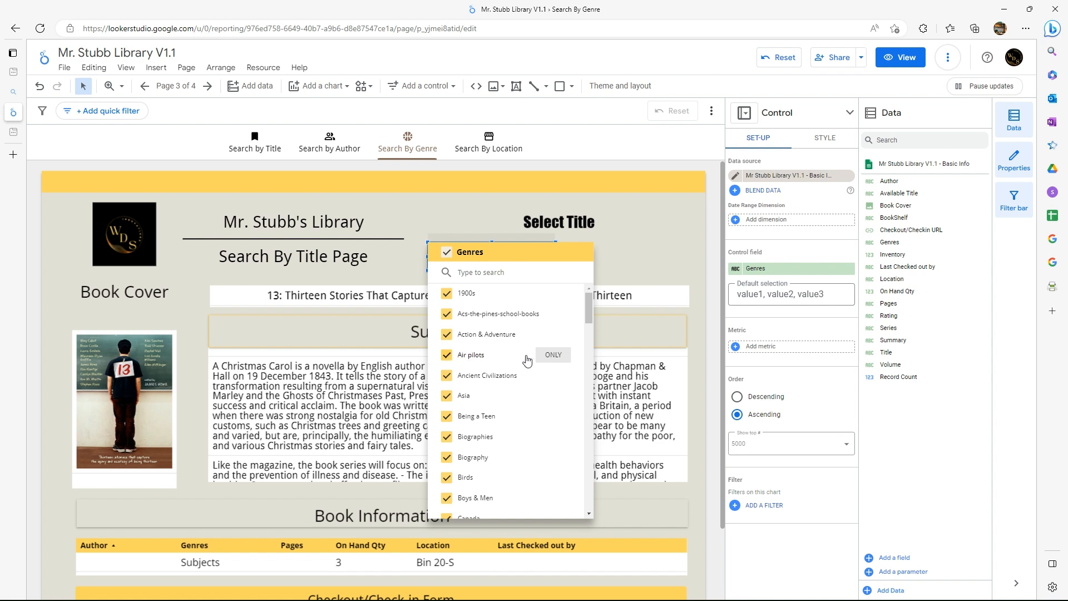
{"action": "scroll", "coordinate": [489, 400], "scroll_direction": "down", "scroll_amount": 1}
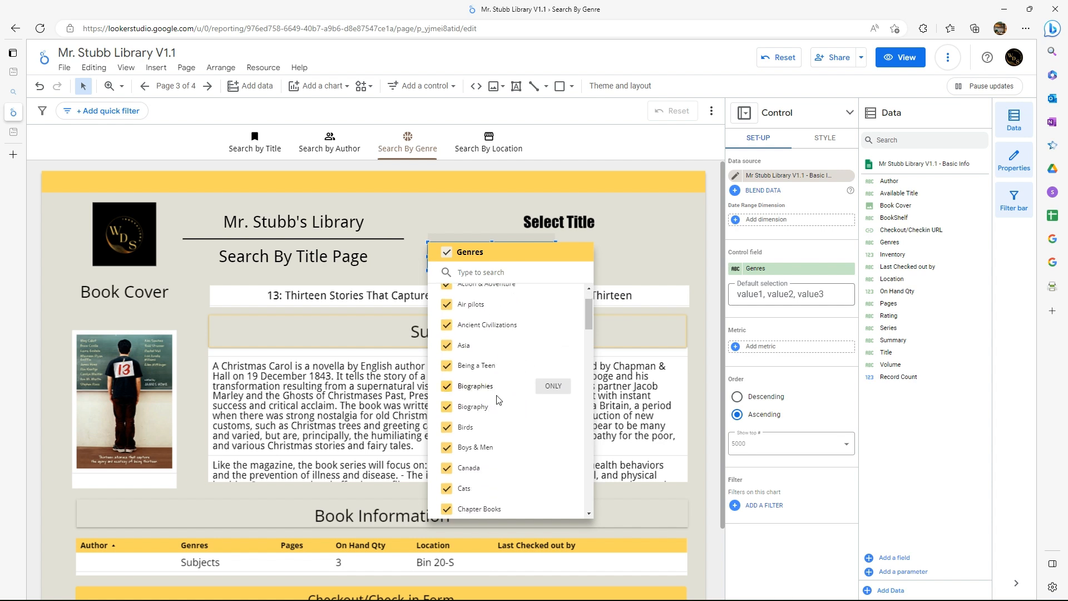
{"action": "left_click", "coordinate": [556, 406]}
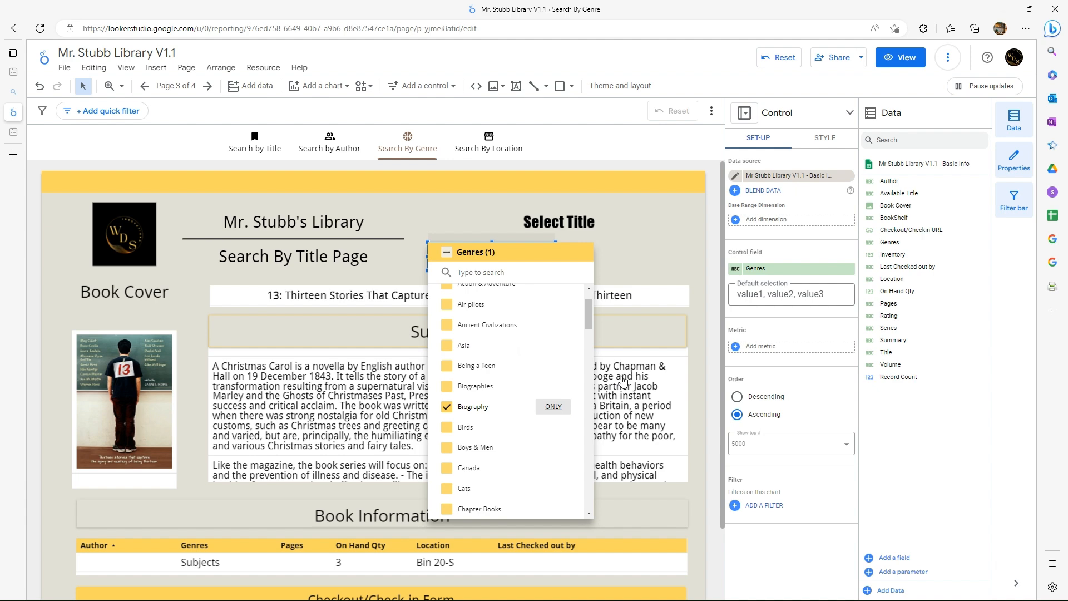
{"action": "left_click", "coordinate": [626, 272]}
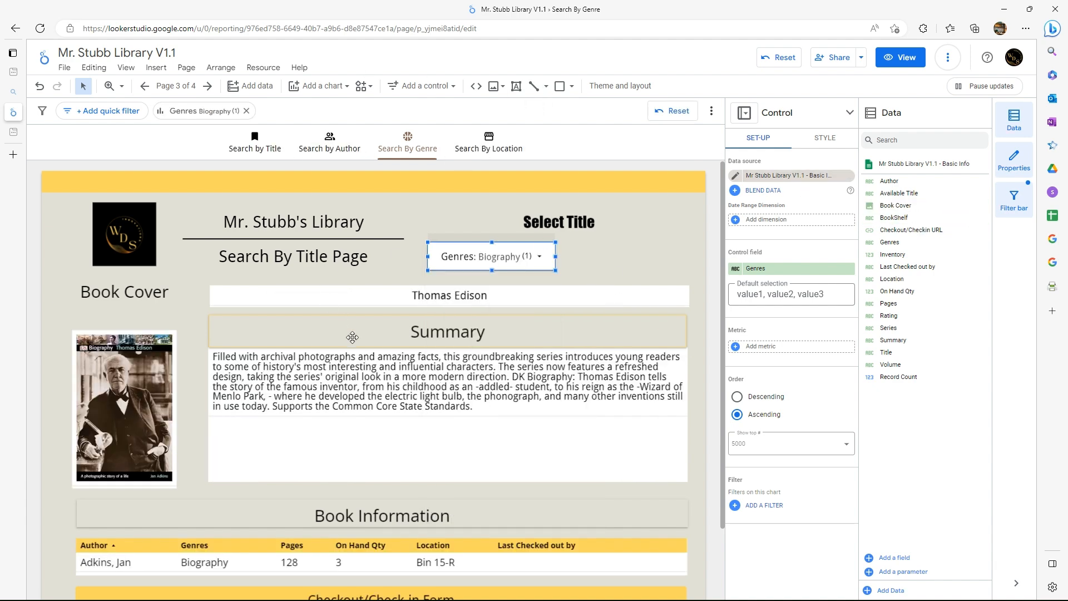
Add a drop-down list control for Title near the top of the genre page and check its options
{"action": "scroll", "coordinate": [314, 292], "scroll_direction": "down", "scroll_amount": 1}
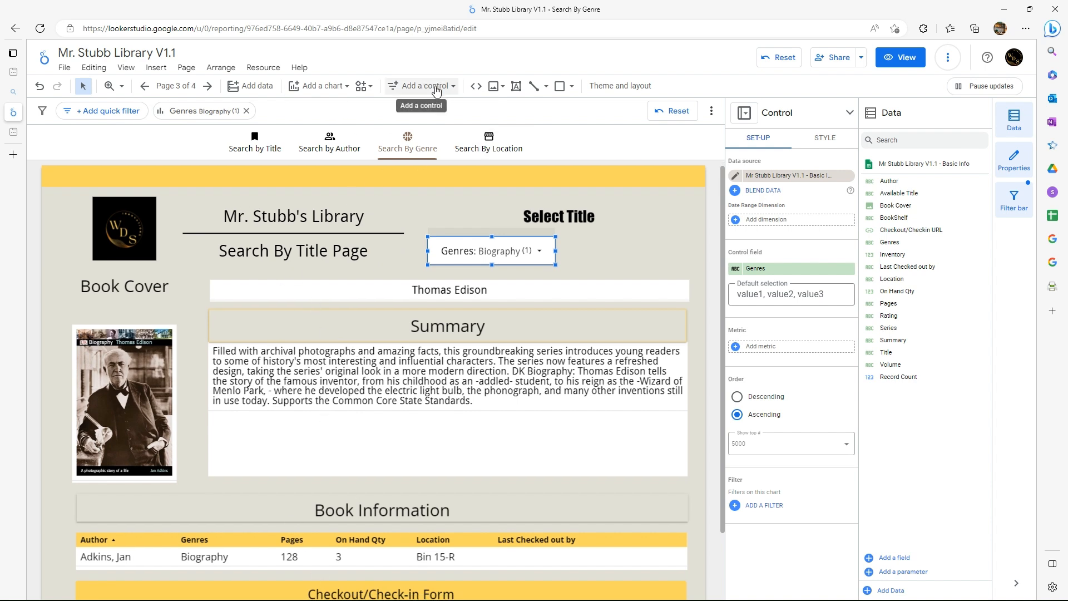
{"action": "left_click", "coordinate": [436, 87]}
{"action": "left_click", "coordinate": [436, 112]}
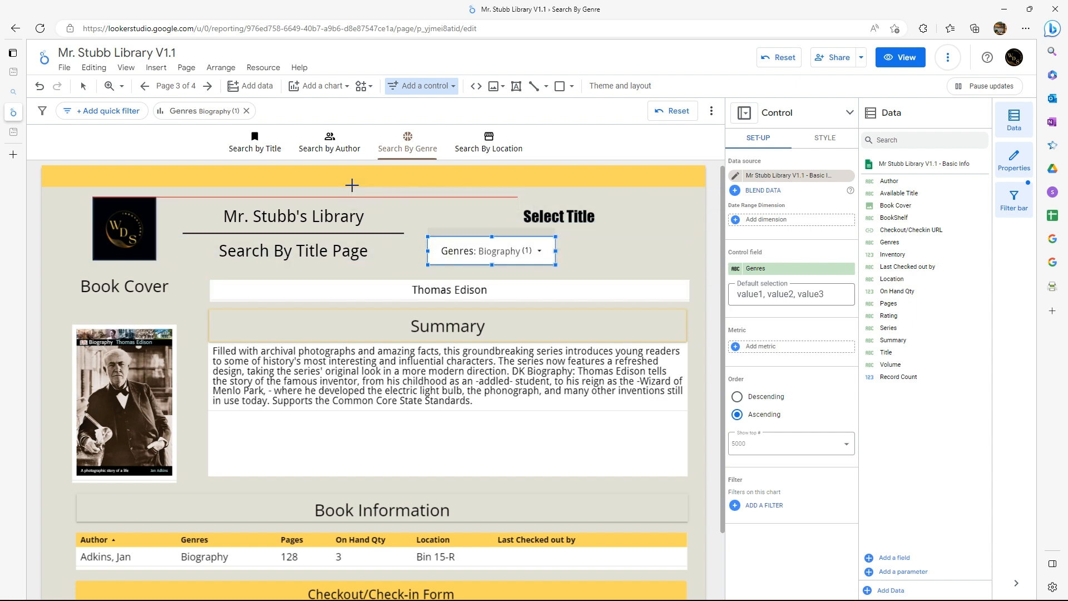
{"action": "left_click", "coordinate": [352, 185]}
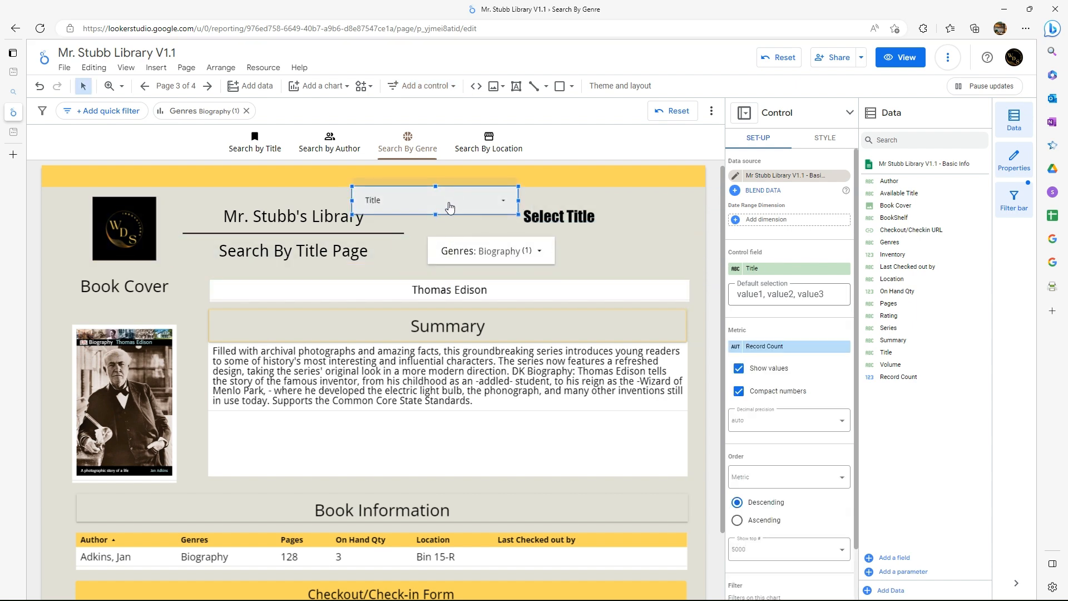
{"action": "left_click", "coordinate": [503, 206]}
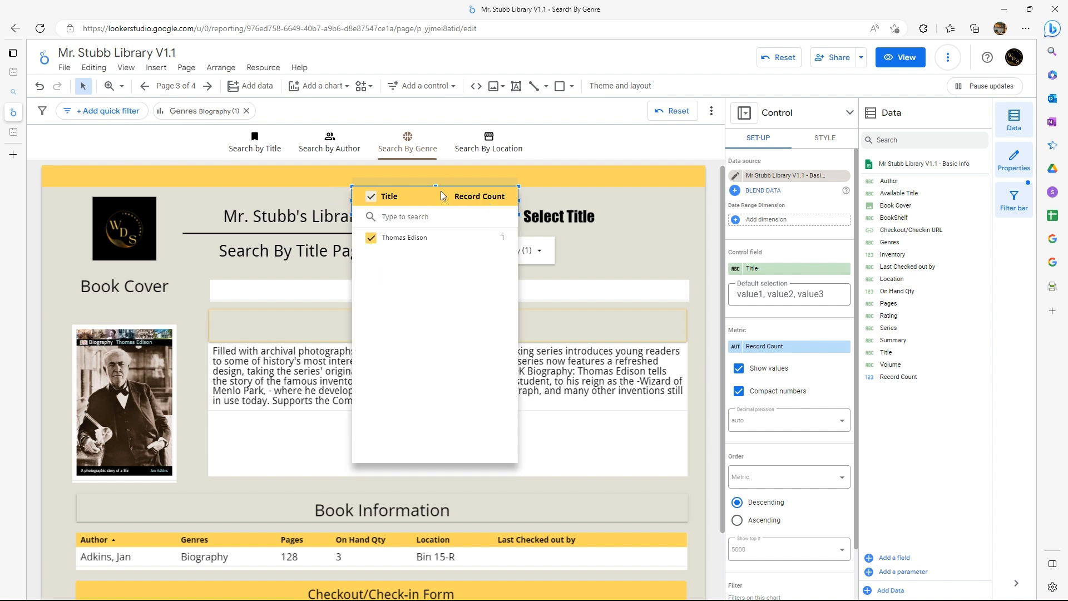
{"action": "left_click", "coordinate": [825, 140]}
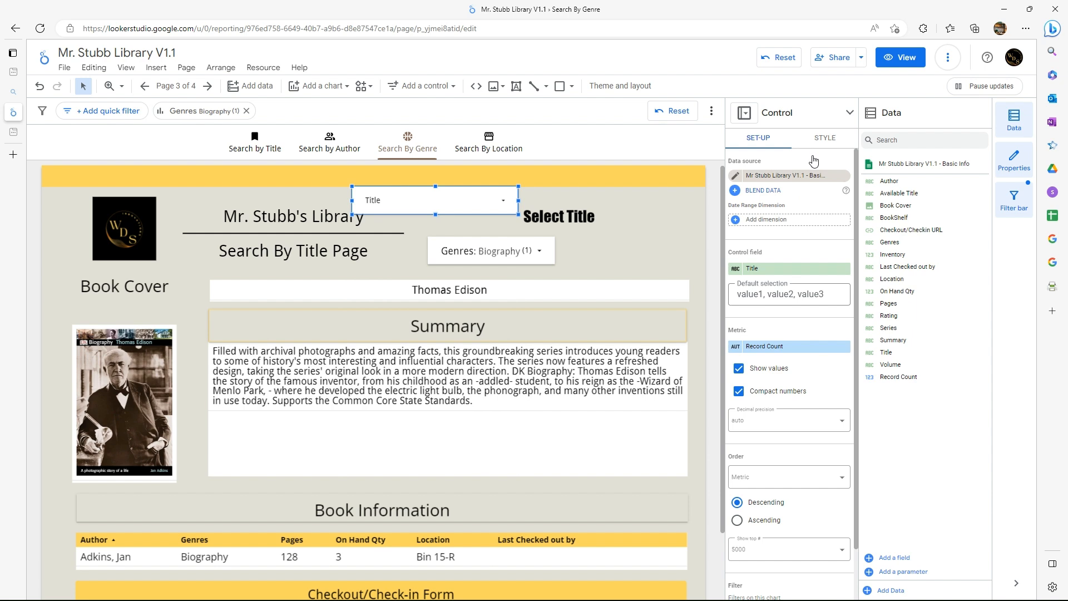
Remove the Record Count metric from the new Title drop-down and place the control beside the Genres drop-down
{"action": "left_click", "coordinate": [823, 143]}
{"action": "scroll", "coordinate": [780, 408], "scroll_direction": "down", "scroll_amount": 5}
{"action": "left_click", "coordinate": [759, 138]}
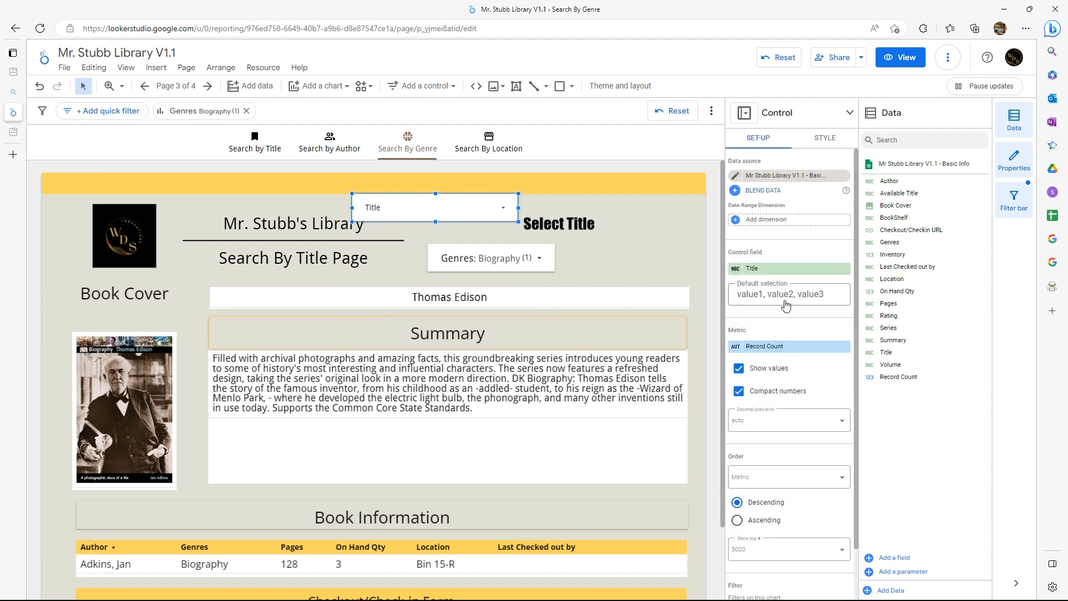
{"action": "scroll", "coordinate": [781, 473], "scroll_direction": "down", "scroll_amount": 1}
{"action": "scroll", "coordinate": [781, 473], "scroll_direction": "up", "scroll_amount": 1}
{"action": "left_click", "coordinate": [843, 346]}
{"action": "left_click_drag", "start_coordinate": [415, 210], "coordinate": [617, 262]}
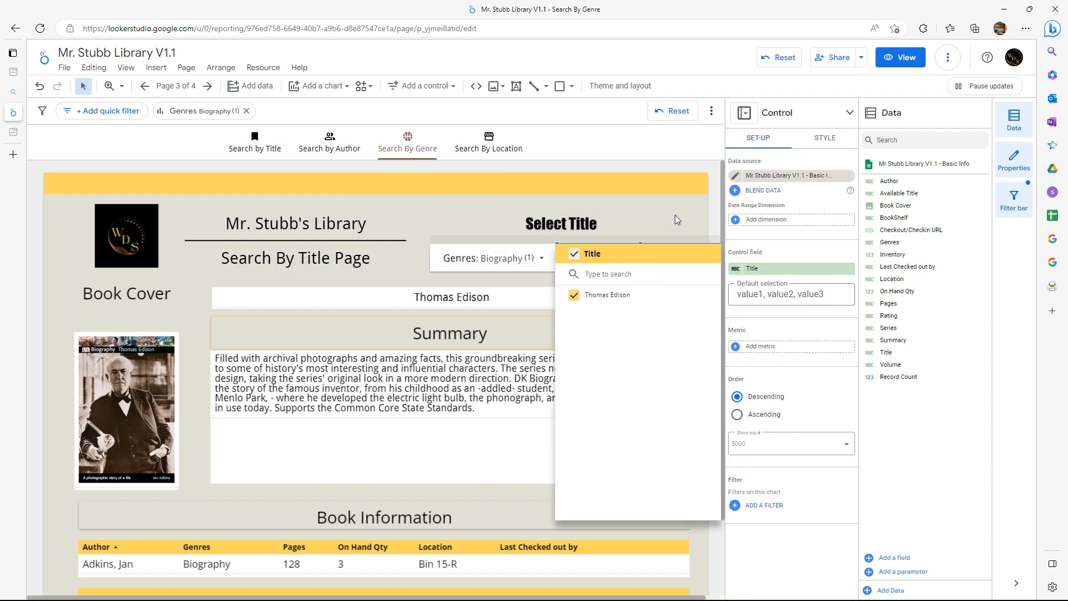
Duplicate the Select Title heading so each drop-down has one above it, and retitle the Genres drop-down's heading "Select Genre"
{"action": "left_click", "coordinate": [651, 225]}
{"action": "right_click", "coordinate": [623, 216]}
{"action": "left_click", "coordinate": [650, 299]}
{"action": "left_click_drag", "start_coordinate": [646, 237], "coordinate": [555, 225]}
{"action": "left_click", "coordinate": [500, 225]}
{"action": "type", "text": "genre"}
{"action": "key", "text": "BackSpace"}
{"action": "key", "text": "BackSpace"}
{"action": "key", "text": "BackSpace"}
{"action": "key", "text": "BackSpace"}
{"action": "key", "text": "BackSpace"}
{"action": "type", "text": "Genre"}
Filter the genre page to only Fiction with the Genres drop-down
{"action": "left_click", "coordinate": [551, 259]}
{"action": "left_click", "coordinate": [550, 259]}
{"action": "scroll", "coordinate": [553, 439], "scroll_direction": "down", "scroll_amount": 5}
{"action": "left_click", "coordinate": [554, 451]}
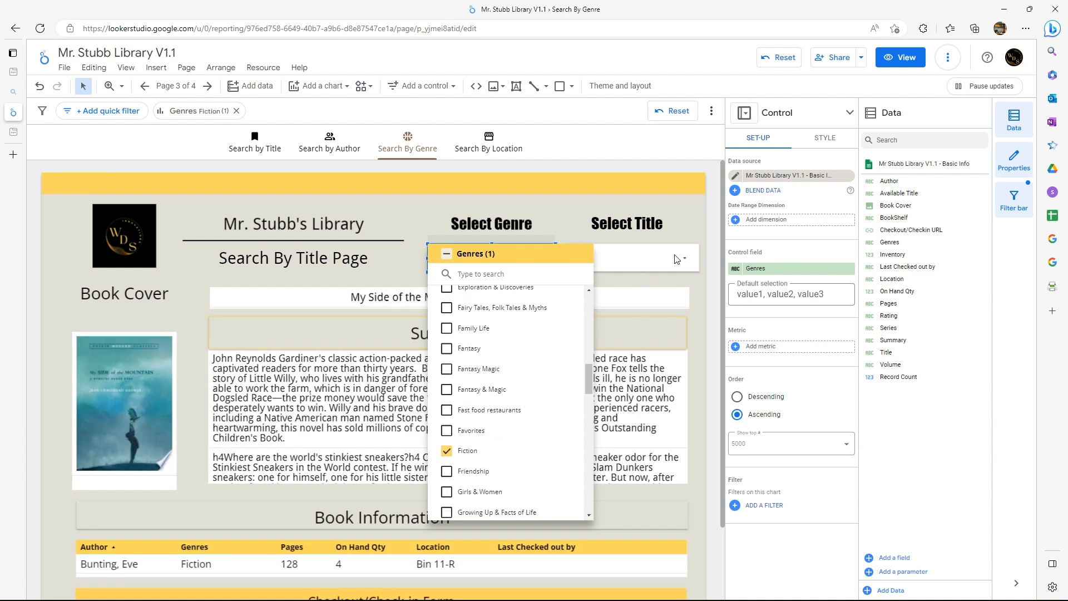
{"action": "left_click", "coordinate": [601, 211]}
Choose only Stone Fox in the genre page's Title drop-down
{"action": "left_click", "coordinate": [686, 262]}
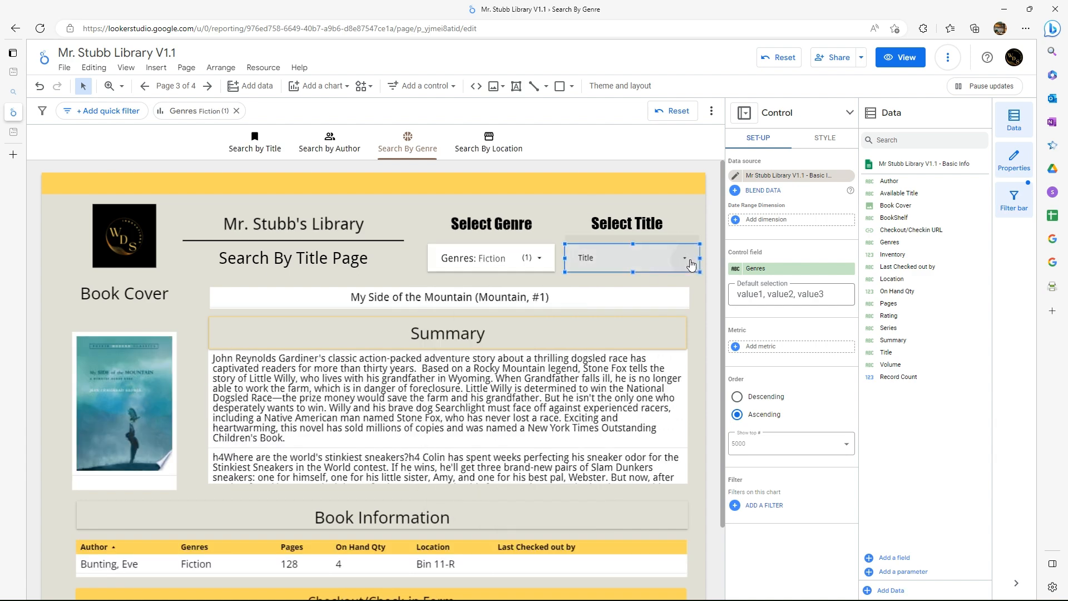
{"action": "left_click", "coordinate": [656, 265]}
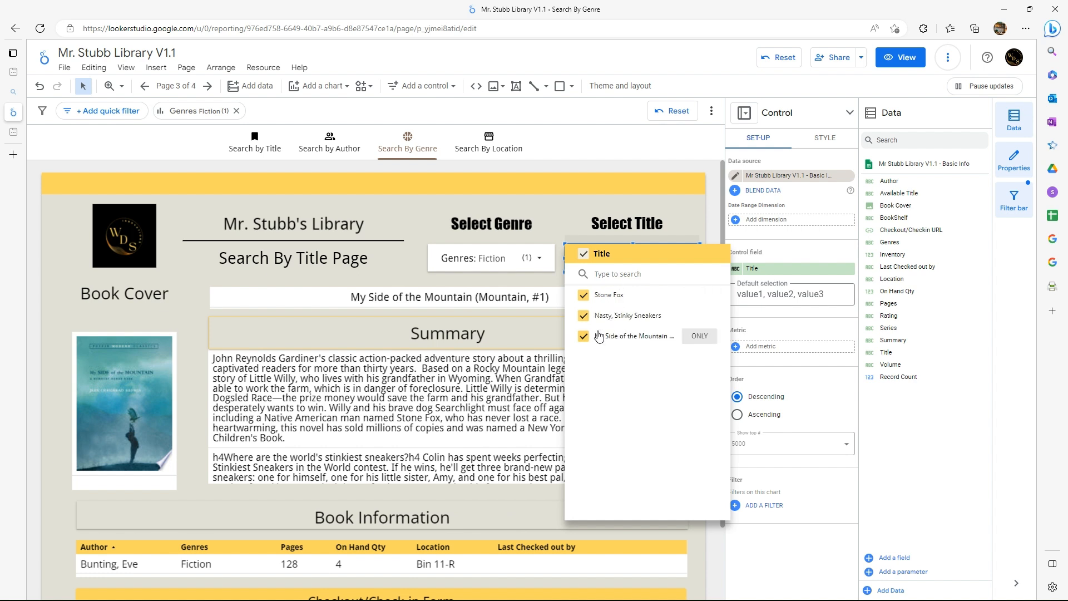
{"action": "left_click", "coordinate": [698, 295]}
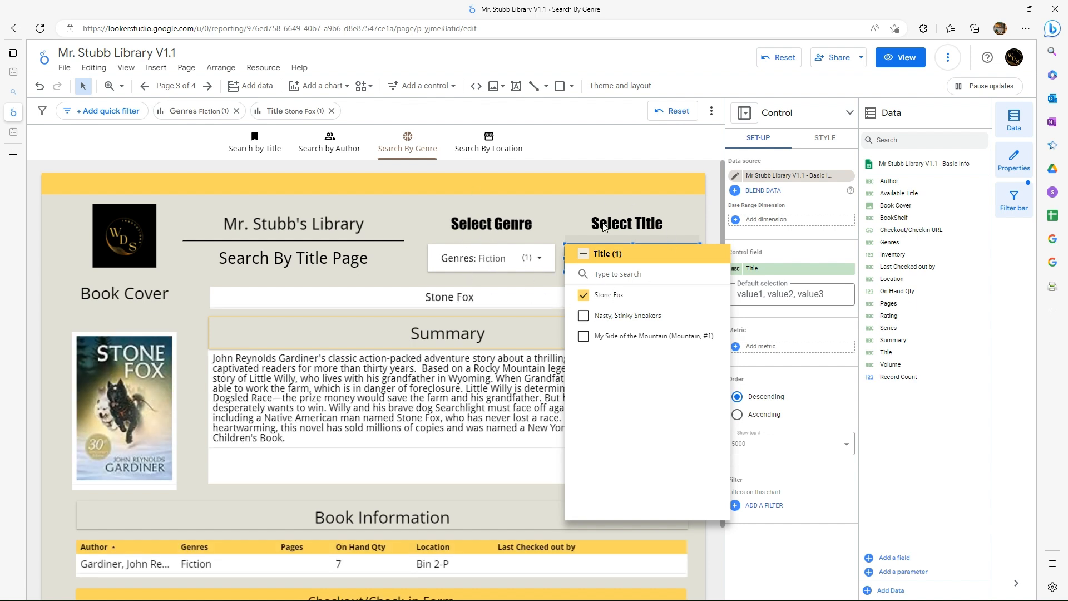
{"action": "left_click", "coordinate": [562, 208]}
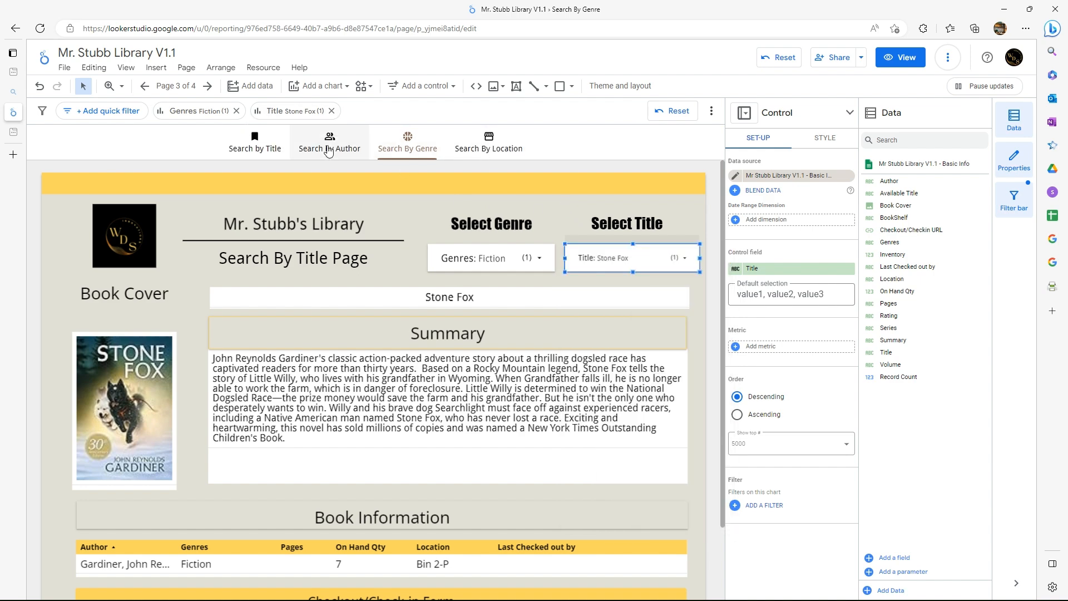
Go to the Search by Author page and filter it to a different single author
{"action": "left_click", "coordinate": [329, 149]}
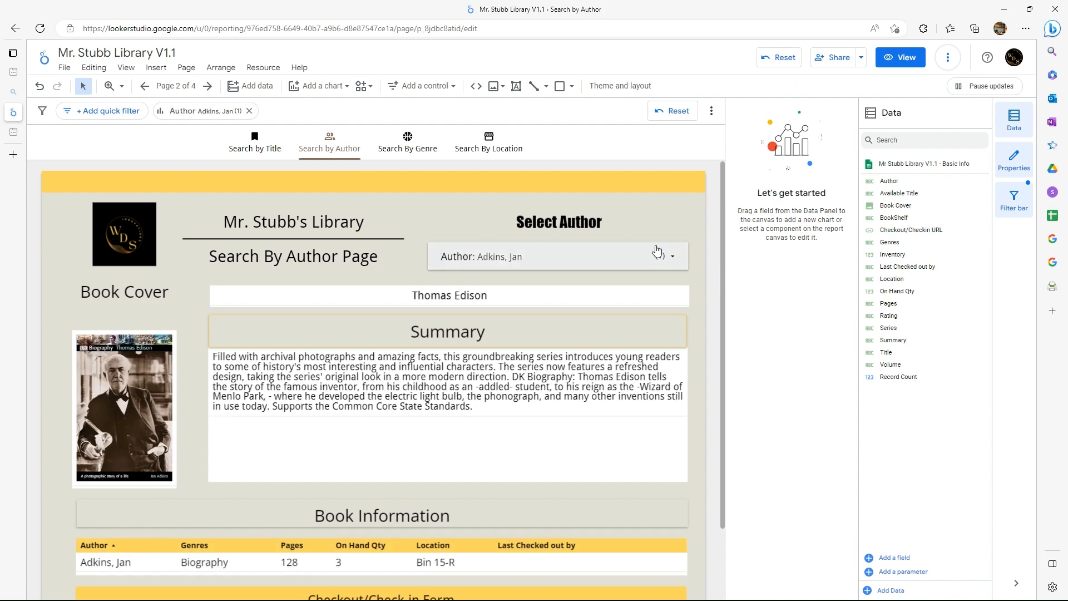
{"action": "left_click", "coordinate": [673, 263]}
{"action": "scroll", "coordinate": [611, 379], "scroll_direction": "down", "scroll_amount": 10}
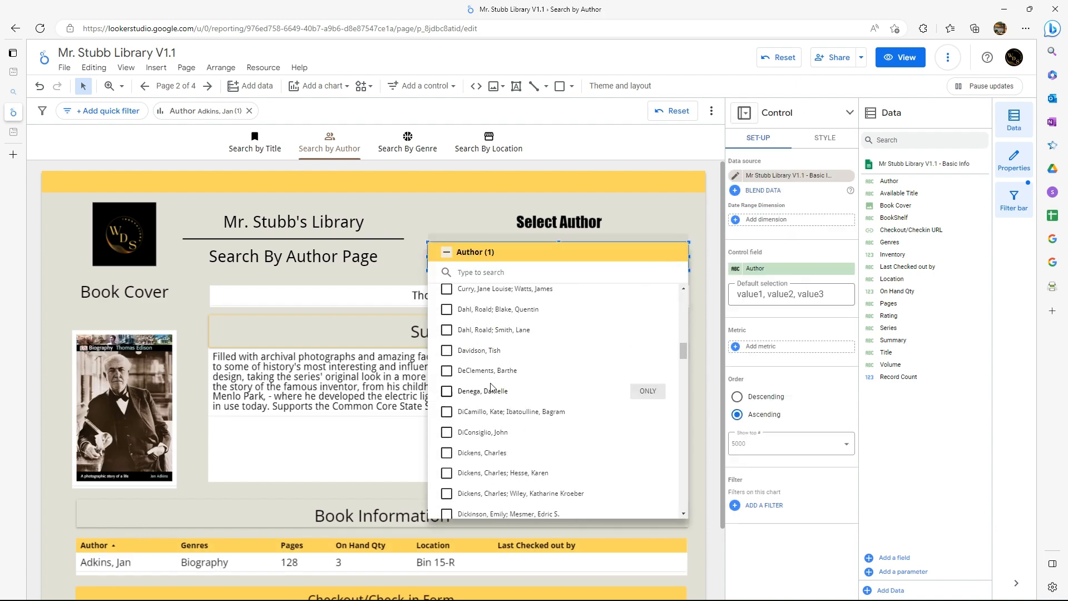
{"action": "left_click", "coordinate": [648, 485]}
Narrow the Author drop-down and its Select Author heading to leave room for a second control beside them
{"action": "left_click_drag", "start_coordinate": [690, 257], "coordinate": [571, 271]}
{"action": "left_click", "coordinate": [606, 226]}
{"action": "left_click_drag", "start_coordinate": [690, 236], "coordinate": [575, 235]}
Add a Title drop-down list control beside the Author drop-down and narrow it to fit the page
{"action": "left_click", "coordinate": [422, 86]}
{"action": "left_click", "coordinate": [444, 112]}
{"action": "left_click", "coordinate": [580, 244]}
{"action": "left_click_drag", "start_coordinate": [707, 257], "coordinate": [641, 257]}
Duplicate the Select Author heading above the Title drop-down, retitle it "Select Title", and check the drop-down's options
{"action": "right_click", "coordinate": [512, 225]}
{"action": "left_click", "coordinate": [534, 350]}
{"action": "left_click_drag", "start_coordinate": [562, 251], "coordinate": [684, 242]}
{"action": "left_click_drag", "start_coordinate": [559, 223], "coordinate": [587, 223]}
{"action": "left_click_drag", "start_coordinate": [706, 223], "coordinate": [696, 222]}
{"action": "double_click", "coordinate": [680, 219]}
{"action": "key", "text": "BackSpace"}
{"action": "type", "text": "Title"}
{"action": "left_click", "coordinate": [708, 233]}
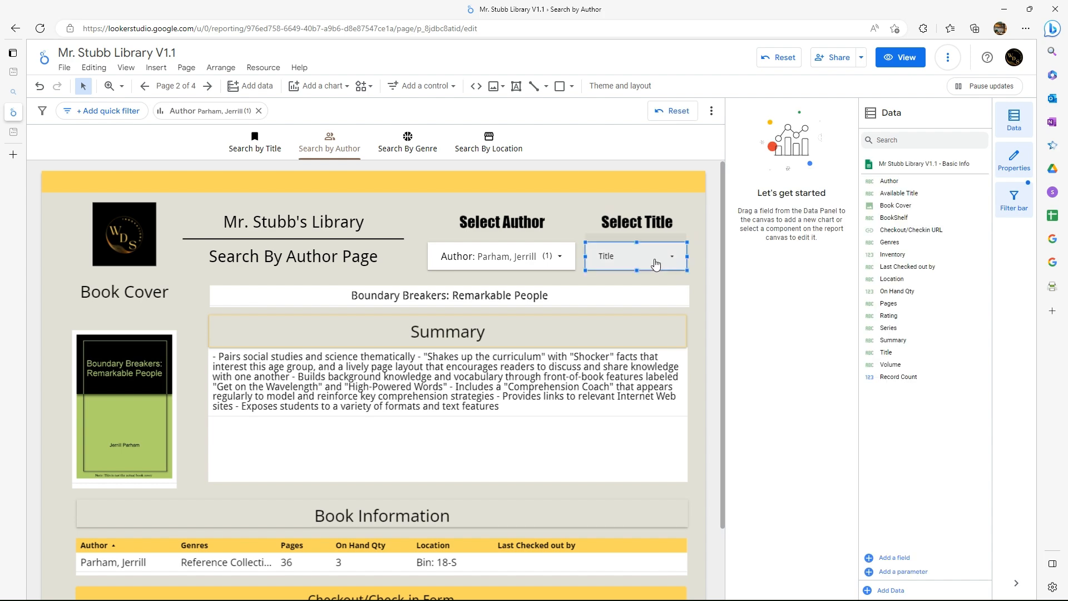
{"action": "left_click", "coordinate": [664, 261]}
{"action": "left_click", "coordinate": [590, 200]}
On the Search By Location page, narrow the Title drop-down and its Select Title heading from their left edges
{"action": "left_click", "coordinate": [489, 143]}
{"action": "left_click", "coordinate": [438, 259]}
{"action": "left_click_drag", "start_coordinate": [428, 257], "coordinate": [584, 256]}
{"action": "left_click", "coordinate": [569, 222]}
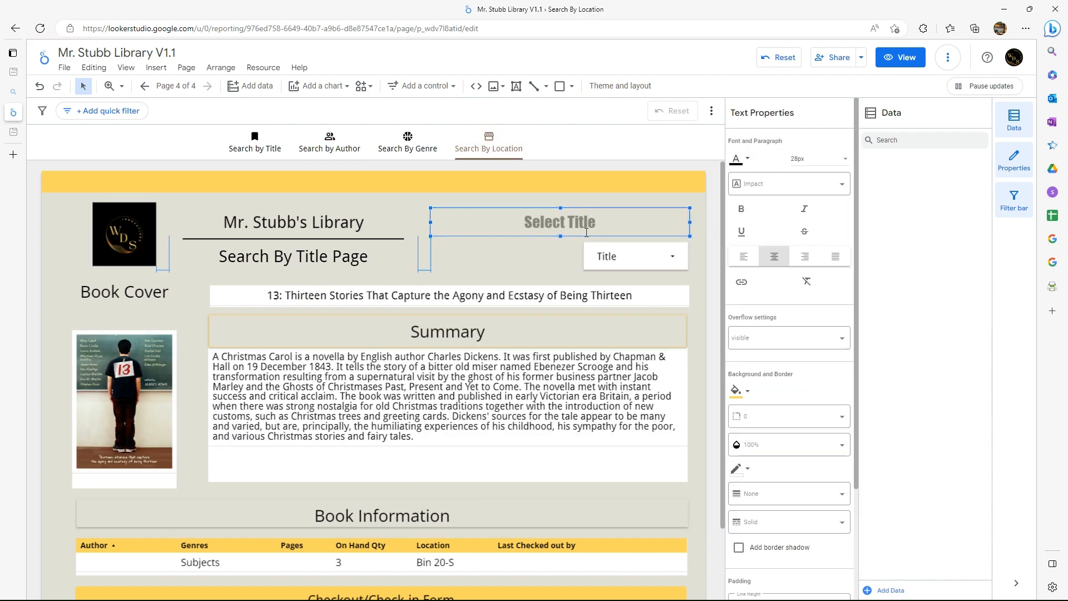
{"action": "left_click_drag", "start_coordinate": [429, 223], "coordinate": [584, 222]}
Duplicate the Title drop-down, place the copy to its left, and replace the copy's control field with Location
{"action": "right_click", "coordinate": [617, 259]}
{"action": "left_click", "coordinate": [642, 417]}
{"action": "left_click_drag", "start_coordinate": [660, 255], "coordinate": [549, 256]}
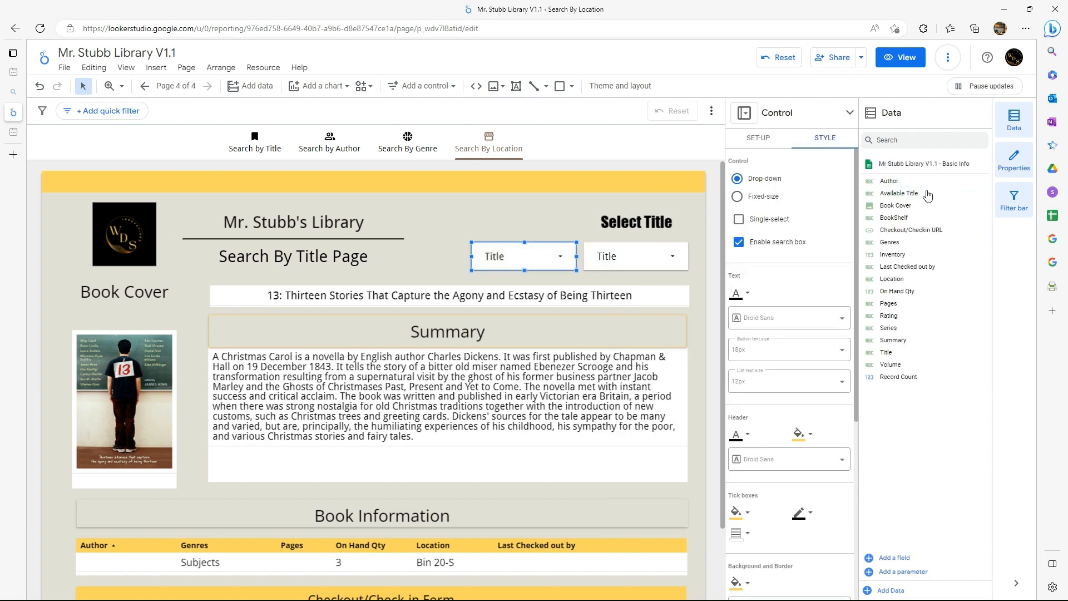
{"action": "left_click_drag", "start_coordinate": [906, 274], "coordinate": [772, 270]}
Duplicate the Select Title heading above the Location drop-down, retitle it "Select Location", and reduce its font size to fit
{"action": "left_click", "coordinate": [656, 223]}
{"action": "right_click", "coordinate": [658, 222]}
{"action": "left_click", "coordinate": [681, 326]}
{"action": "right_click", "coordinate": [513, 221]}
{"action": "left_click", "coordinate": [533, 329]}
{"action": "left_click_drag", "start_coordinate": [694, 245], "coordinate": [570, 238]}
{"action": "double_click", "coordinate": [517, 225]}
{"action": "double_click", "coordinate": [545, 226]}
{"action": "type", "text": "Location"}
{"action": "key", "text": "ctrl+a"}
{"action": "left_click", "coordinate": [812, 159]}
{"action": "left_click", "coordinate": [797, 133]}
{"action": "left_click", "coordinate": [618, 203]}
Filter the location page to only Bin 1-O and choose only Smiles to Go as the title
{"action": "left_click", "coordinate": [562, 257]}
{"action": "left_click", "coordinate": [601, 293]}
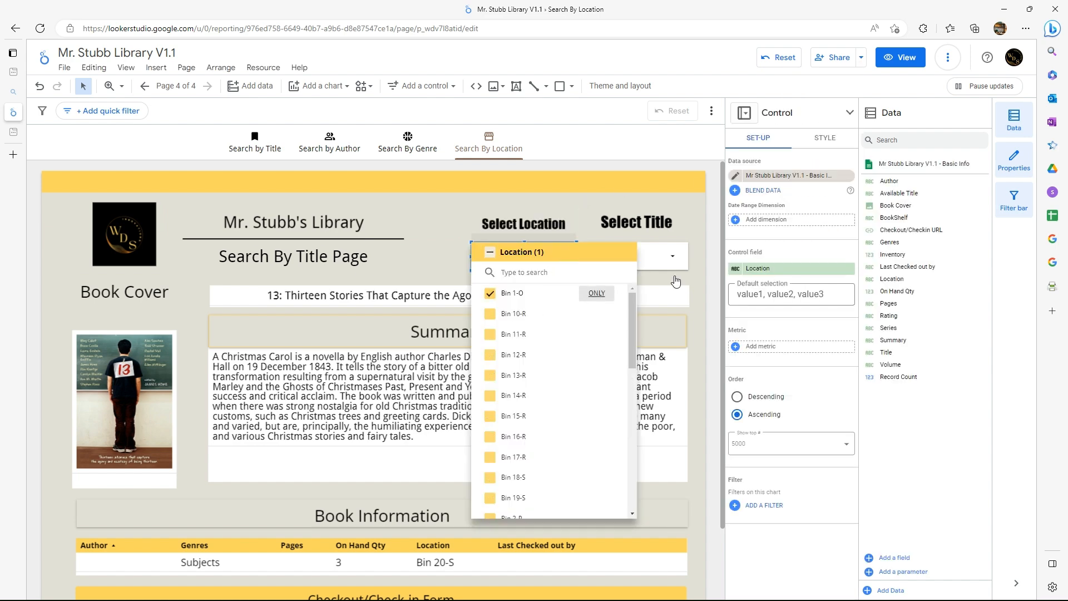
{"action": "left_click", "coordinate": [672, 262]}
{"action": "left_click", "coordinate": [672, 257]}
{"action": "left_click", "coordinate": [621, 333]}
{"action": "left_click", "coordinate": [442, 489]}
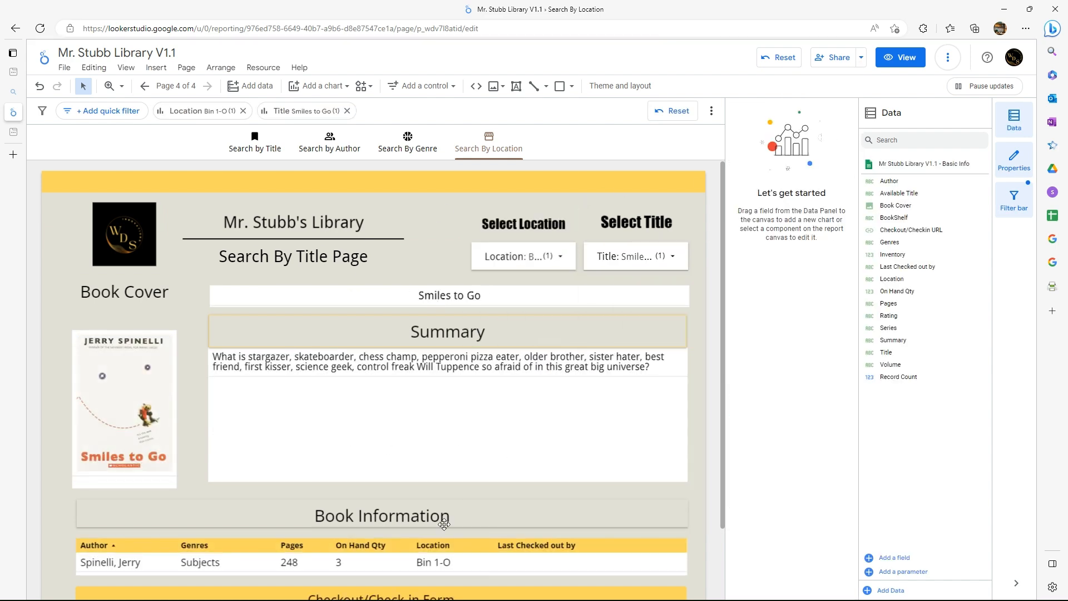
Replace "Title" with "Location" in the location page's subheading, and change the genre page's subheading to "Search By Genre Page"
{"action": "double_click", "coordinate": [312, 256]}
{"action": "type", "text": "Location"}
{"action": "left_click", "coordinate": [408, 142]}
{"action": "double_click", "coordinate": [312, 257]}
{"action": "type", "text": "Genre Page"}
{"action": "left_click", "coordinate": [555, 489]}
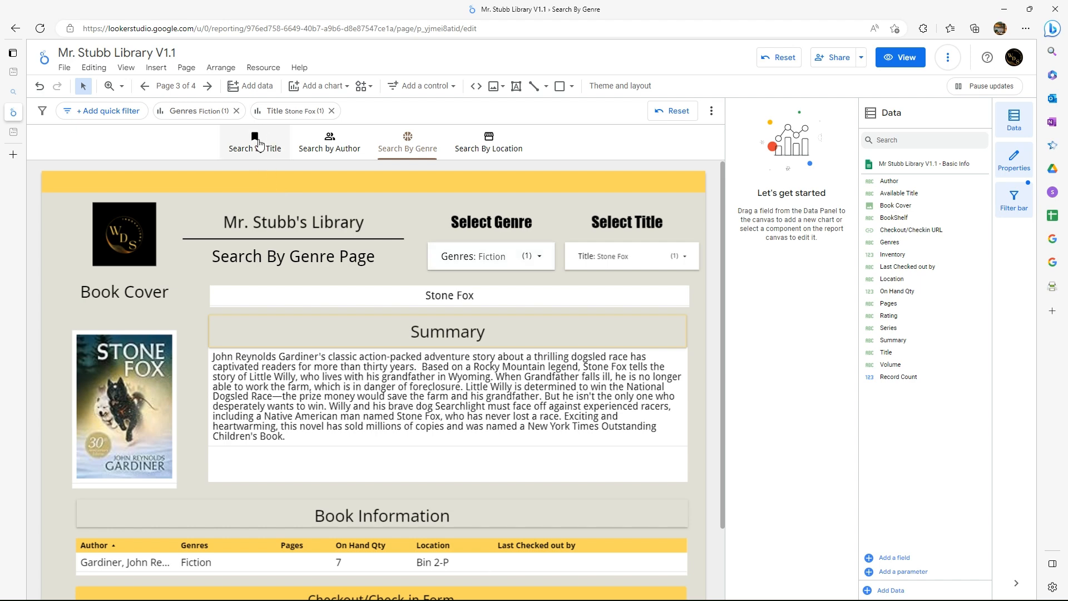
Return to the Search by Title page and review the report's link access options in its sharing settings
{"action": "left_click", "coordinate": [259, 145]}
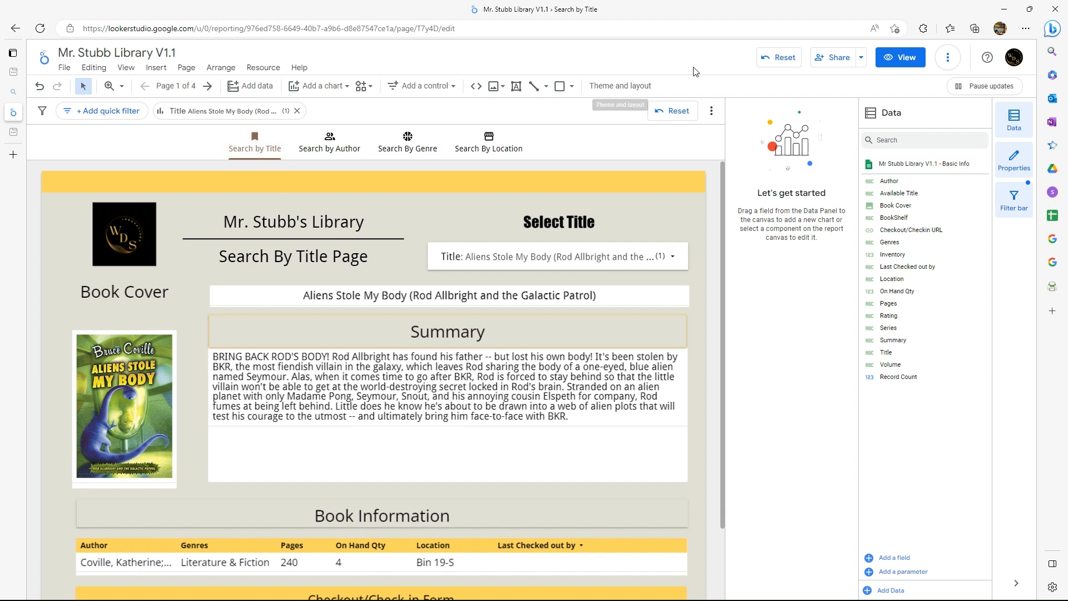
{"action": "left_click", "coordinate": [854, 60]}
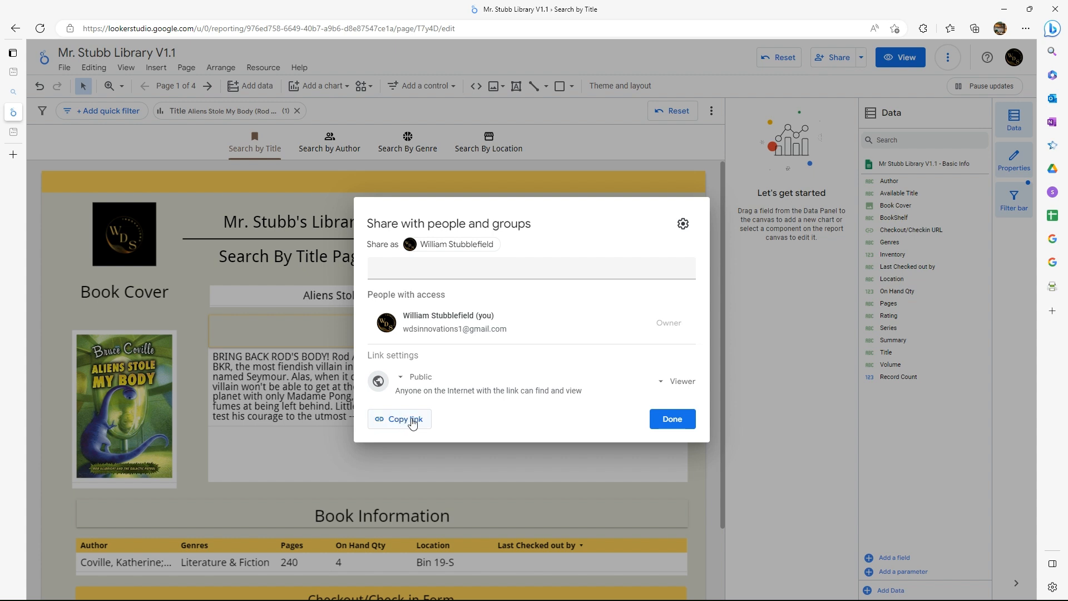
{"action": "left_click", "coordinate": [418, 378]}
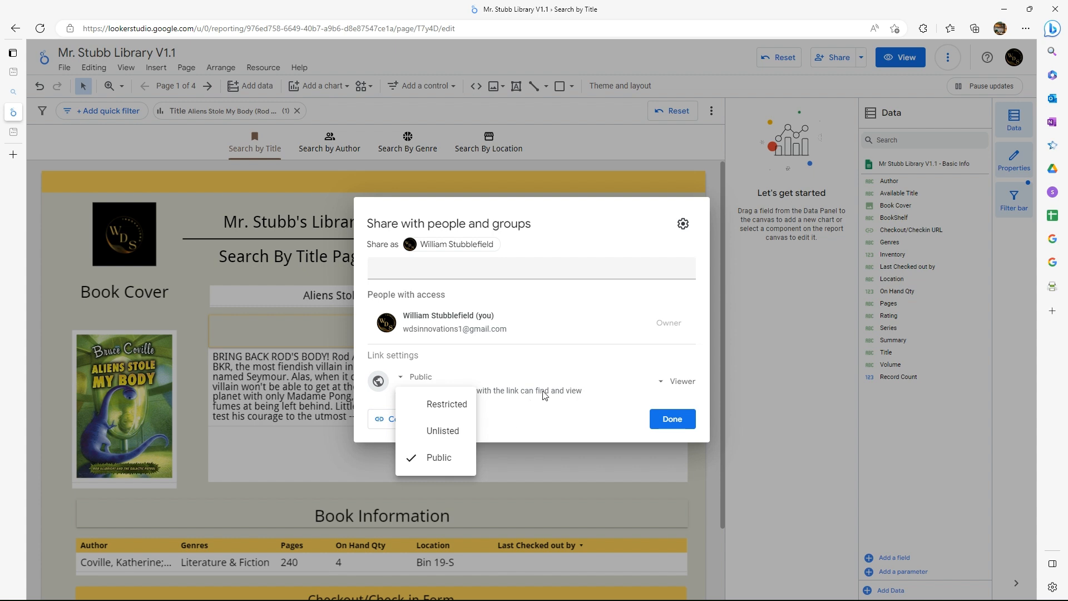
{"action": "left_click", "coordinate": [674, 424]}
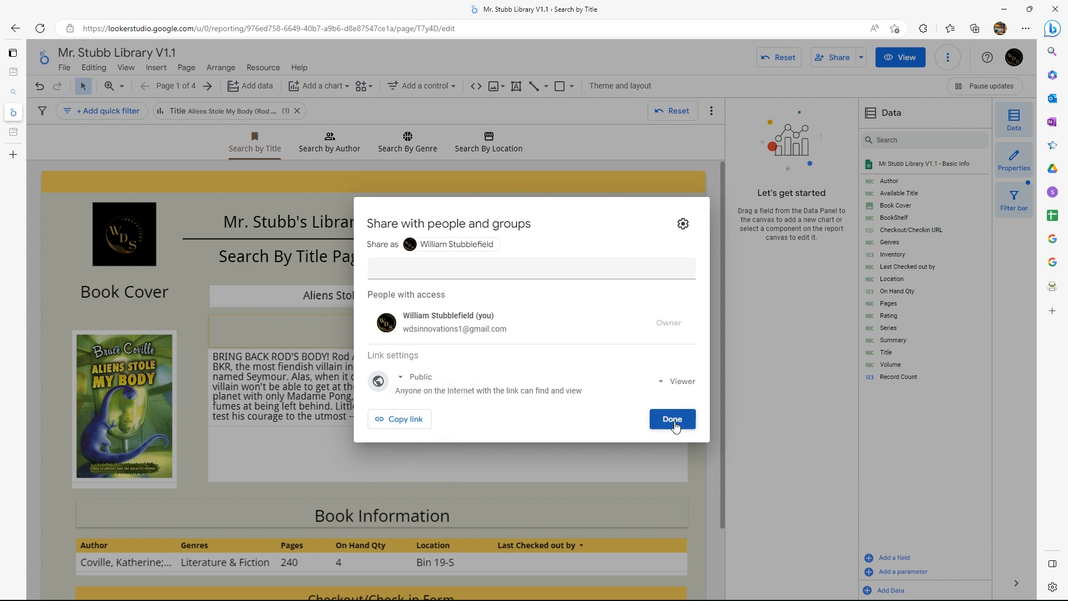
{"action": "left_click", "coordinate": [674, 424]}
Get the report's sharing link for the current report view and copy it
{"action": "left_click", "coordinate": [861, 58]}
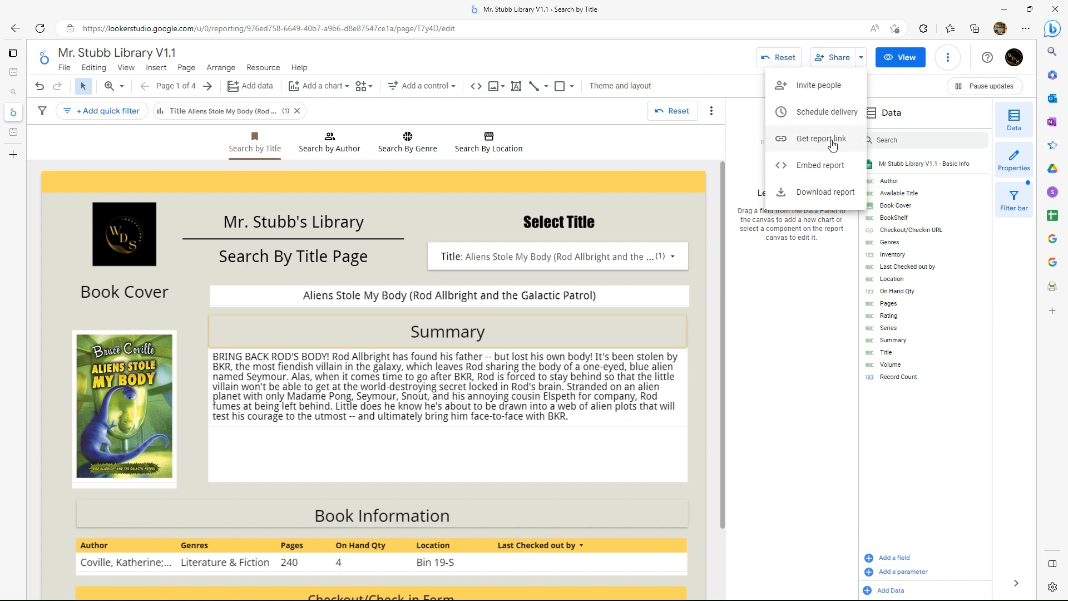
{"action": "left_click", "coordinate": [830, 145]}
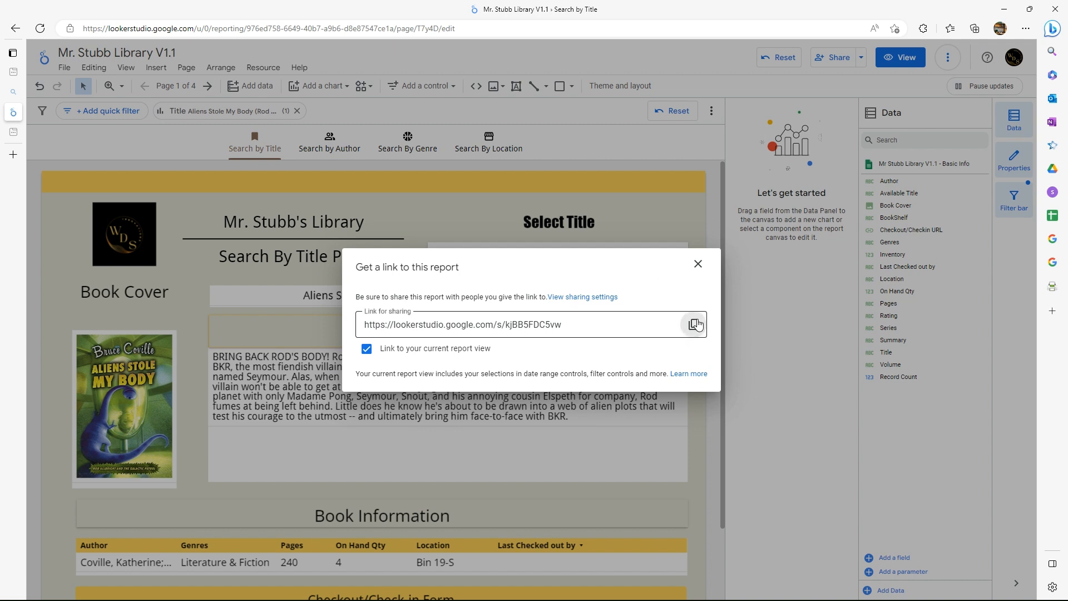
{"action": "left_click", "coordinate": [694, 324]}
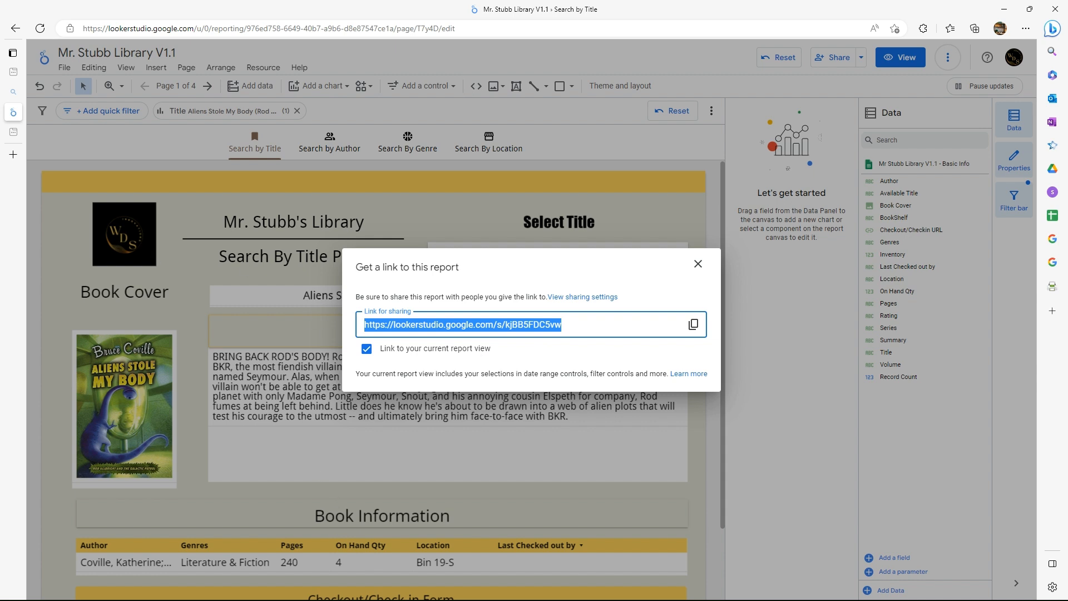
Open the copied report sharing link in a new browser tab
{"action": "left_click", "coordinate": [17, 158]}
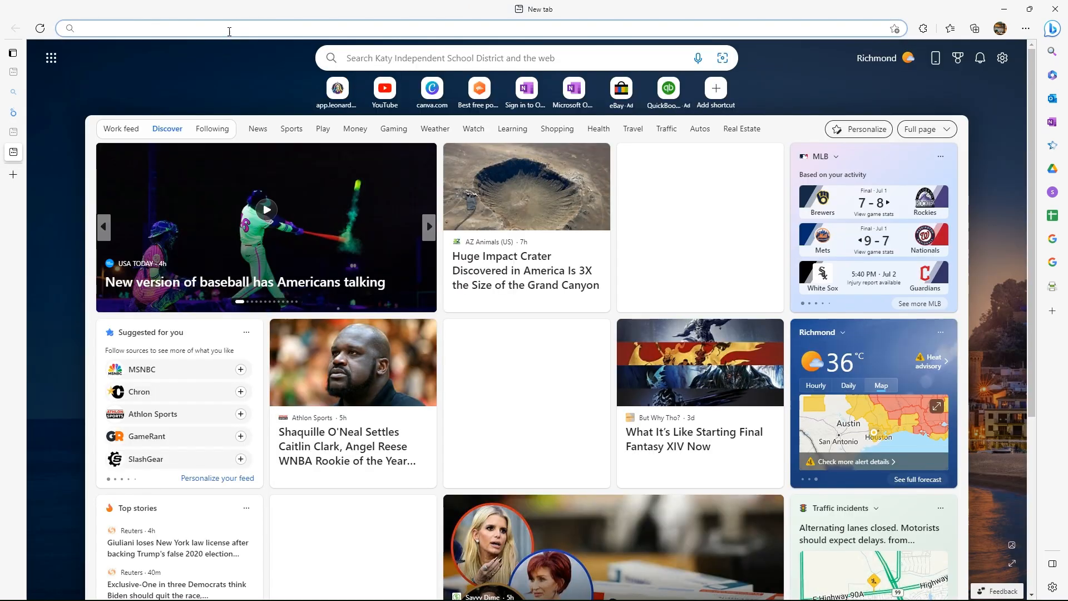
{"action": "key", "text": "ctrl+v"}
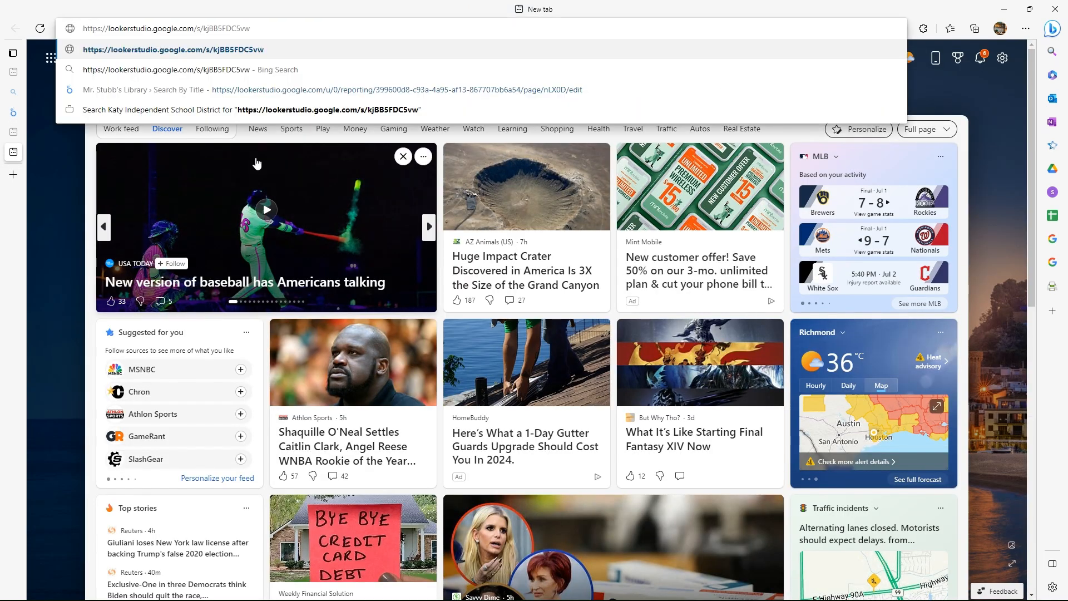
{"action": "key", "text": "Return"}
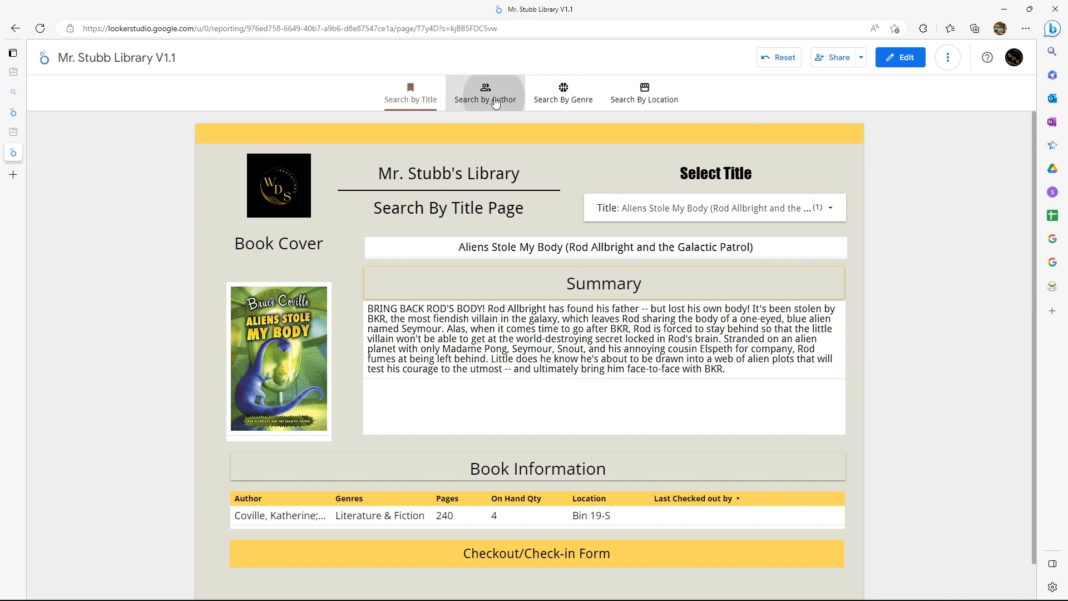
Look through the shared report's author, genre and location search pages, ending back on Search by Title
{"action": "left_click", "coordinate": [486, 96]}
{"action": "left_click", "coordinate": [564, 95]}
{"action": "left_click", "coordinate": [639, 101]}
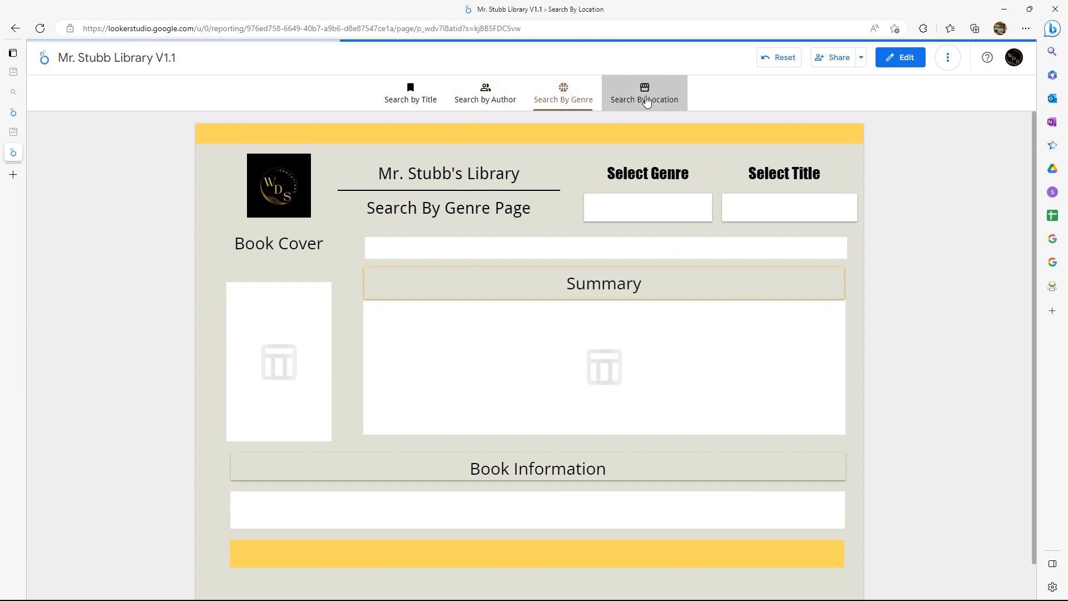
{"action": "left_click", "coordinate": [416, 102]}
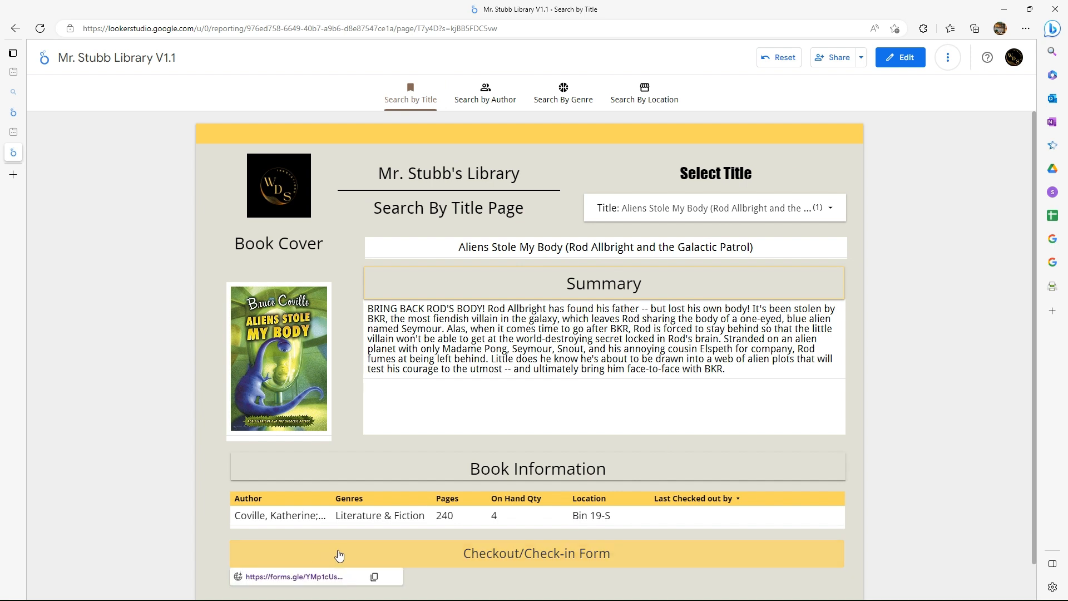
Open the report's Checkout/Check-in Form and choose to check out Aliens Stole My Body (Rod Allbright and the Galactic Patrol)
{"action": "left_click", "coordinate": [339, 555]}
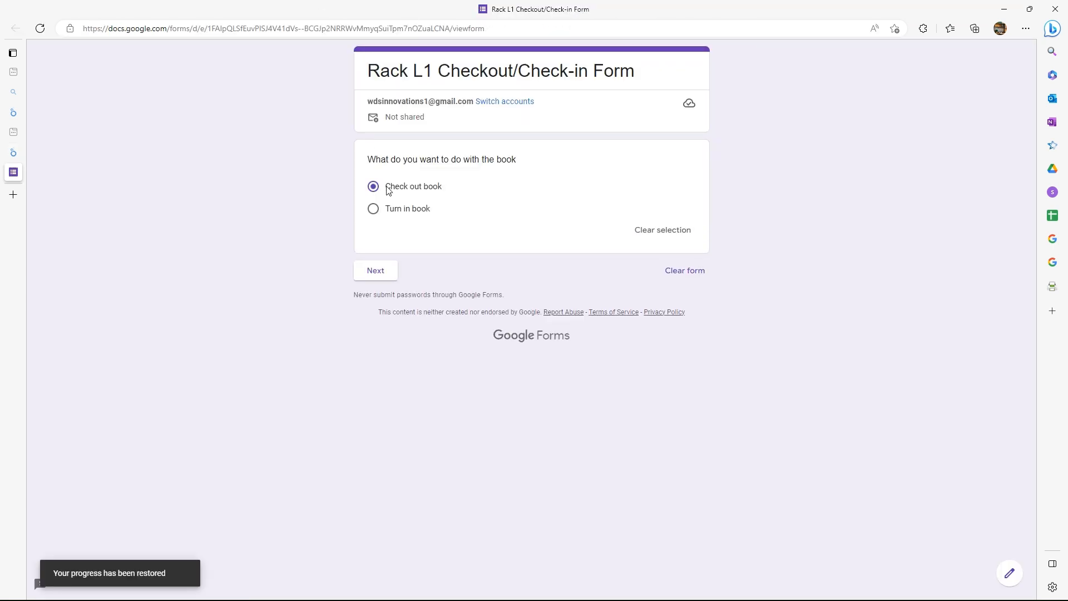
{"action": "left_click", "coordinate": [376, 280]}
{"action": "left_click", "coordinate": [384, 277]}
{"action": "left_click", "coordinate": [411, 225]}
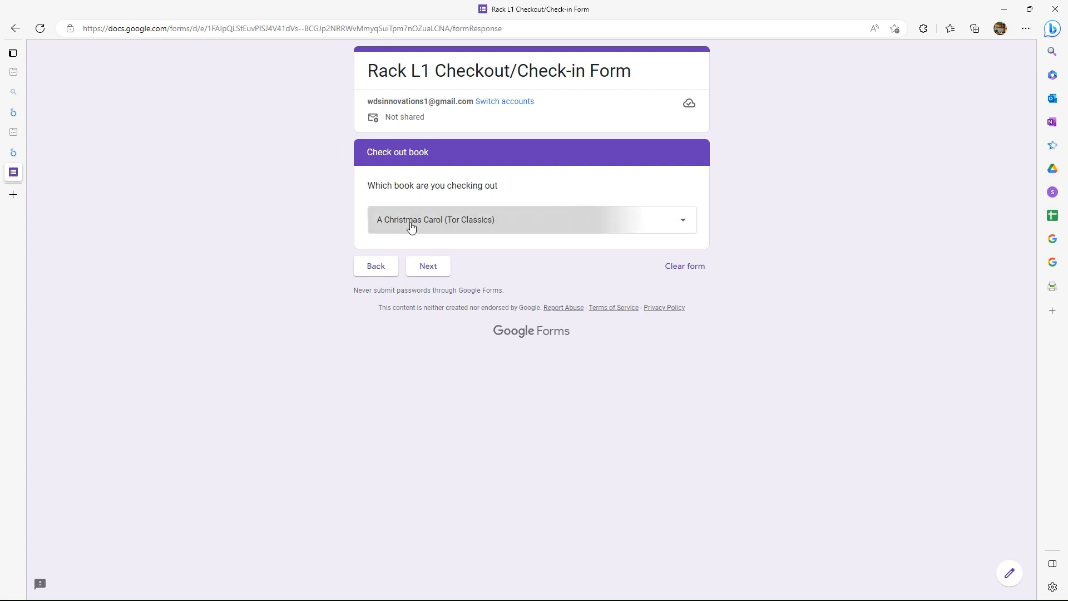
{"action": "left_click", "coordinate": [448, 220]}
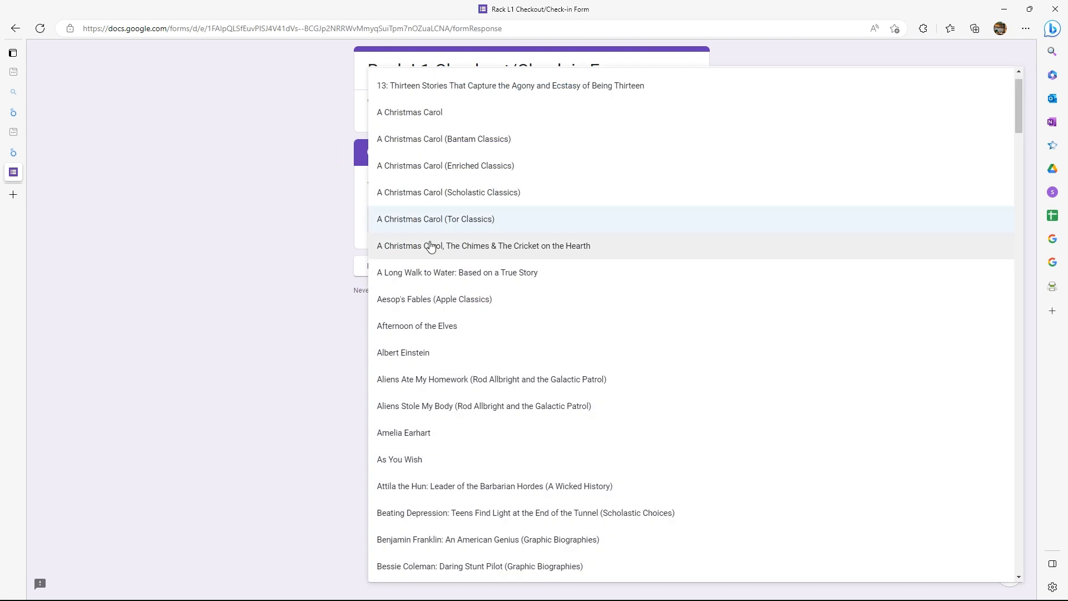
{"action": "left_click", "coordinate": [437, 406]}
{"action": "left_click", "coordinate": [431, 269]}
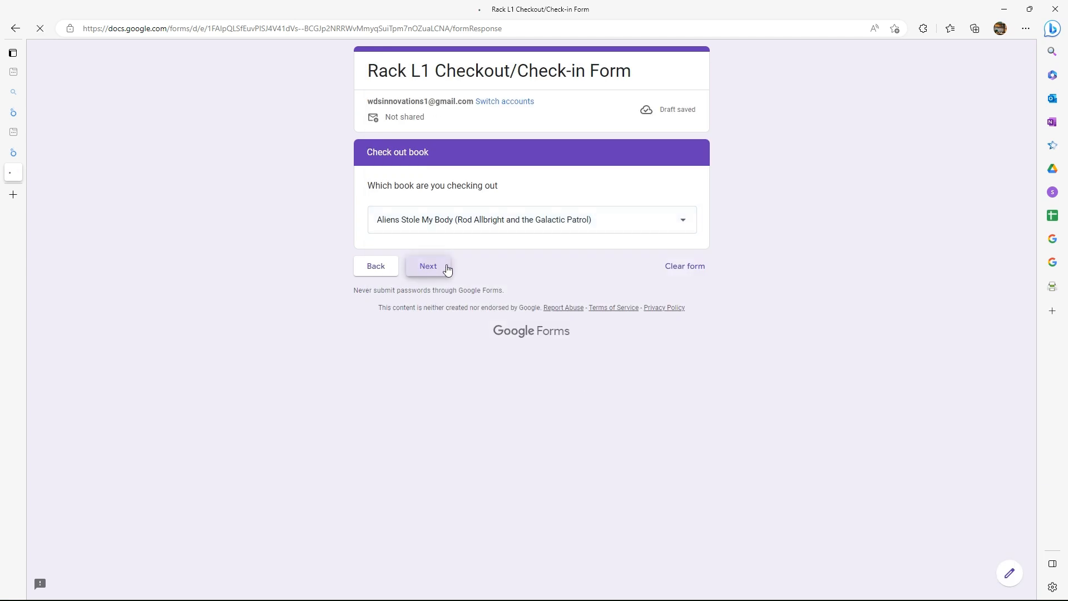
Enter the borrower's full name, 1st class period and today's date in the checkout form, and submit it
{"action": "left_click", "coordinate": [397, 211]}
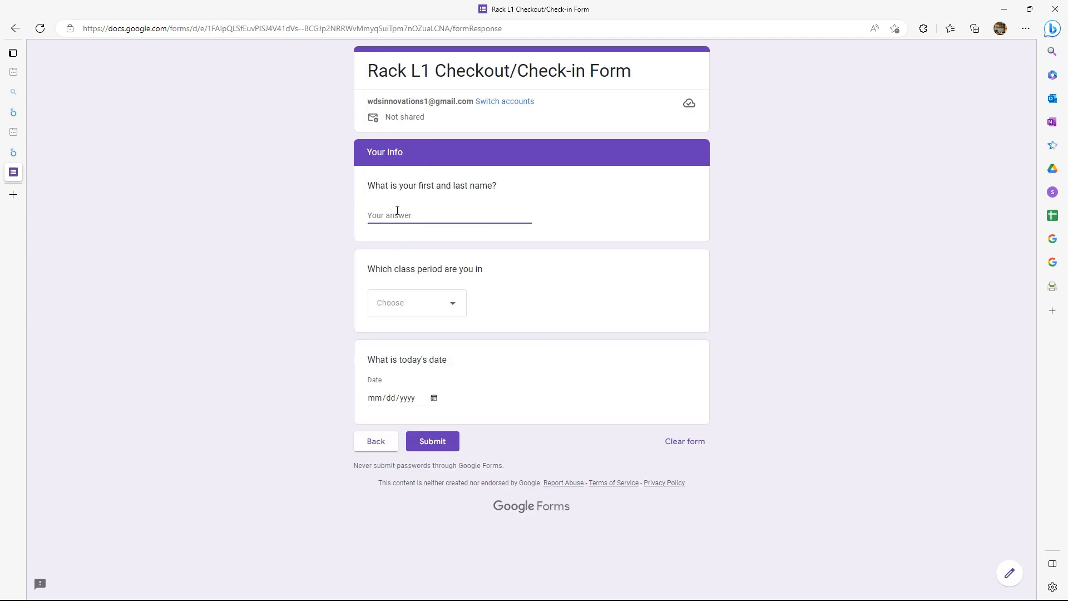
{"action": "type", "text": "W. D. Stubblefield"}
{"action": "left_click", "coordinate": [449, 307]}
{"action": "left_click", "coordinate": [397, 341]}
{"action": "left_click", "coordinate": [409, 398]}
{"action": "left_click", "coordinate": [431, 400]}
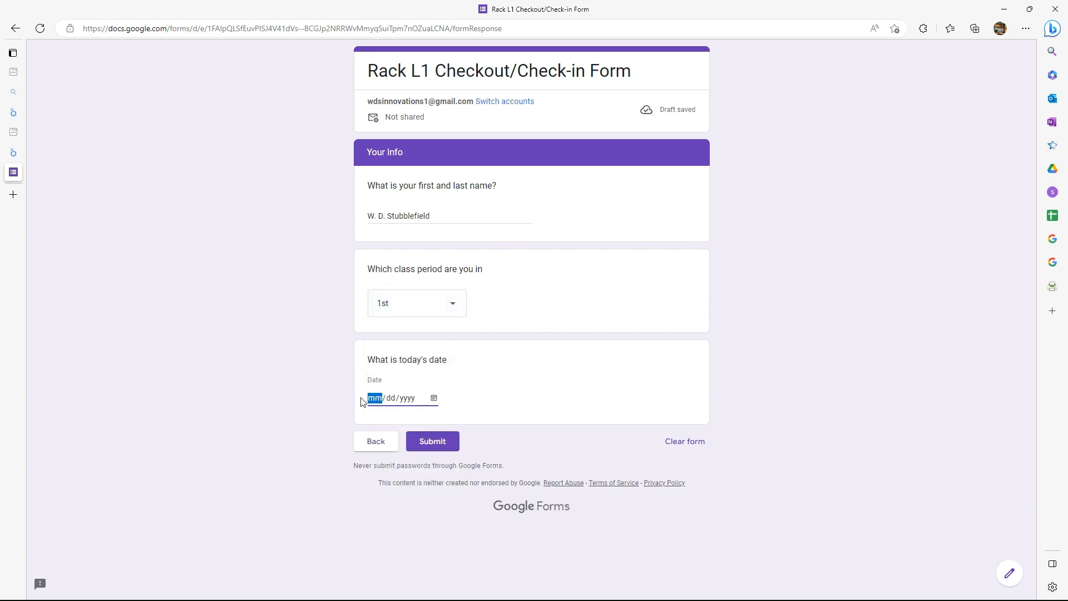
{"action": "left_click", "coordinate": [411, 448]}
{"action": "left_click", "coordinate": [431, 445]}
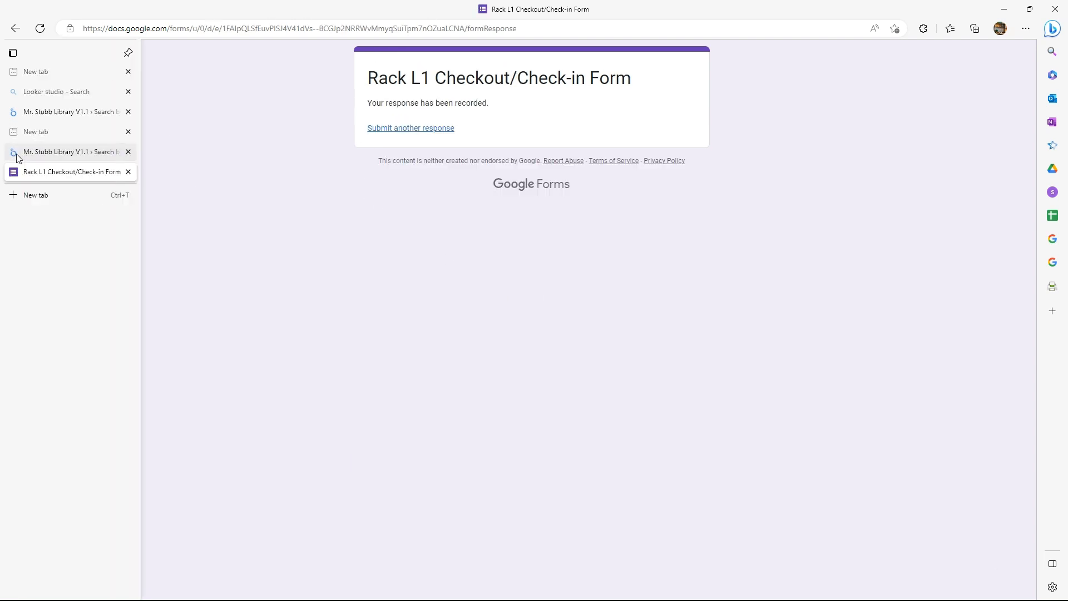
Return to the shared report and refresh its page and data to check the book's on-hand quantity and last borrower
{"action": "left_click", "coordinate": [33, 152]}
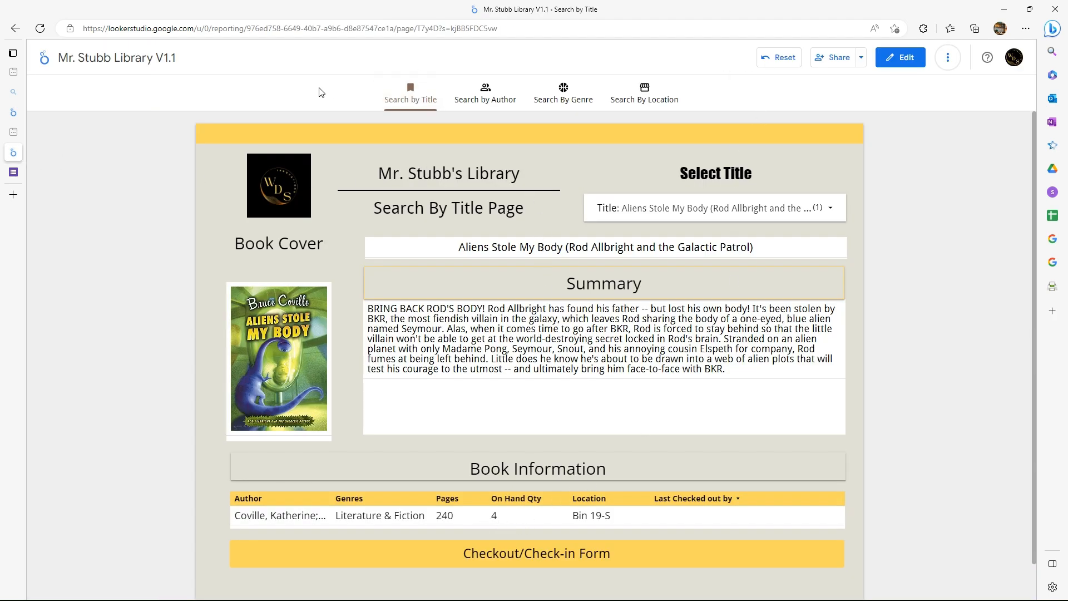
{"action": "left_click", "coordinate": [42, 28]}
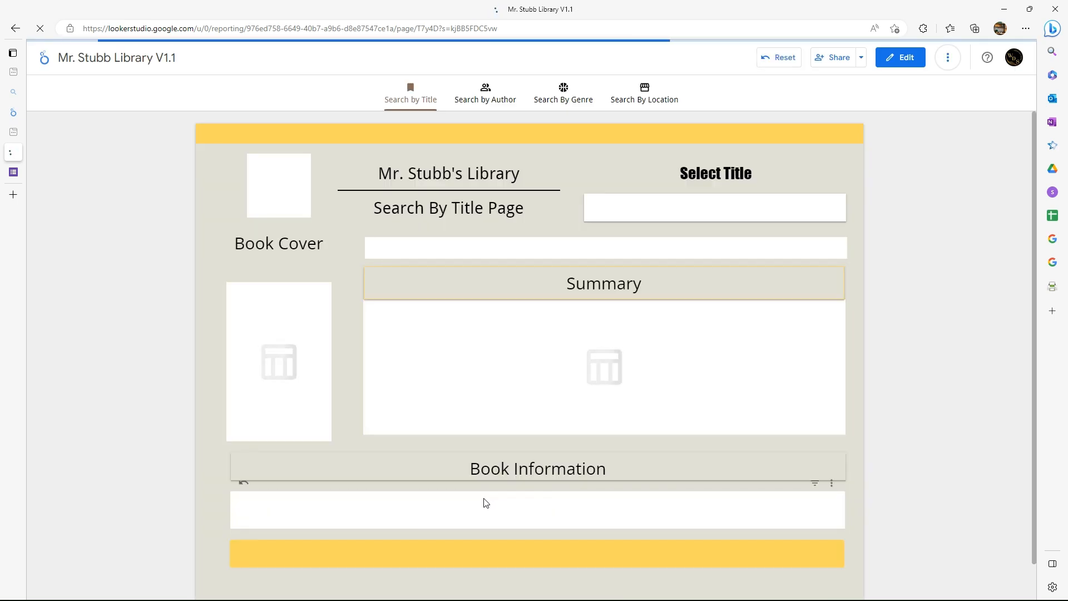
{"action": "left_click", "coordinate": [947, 58]}
{"action": "left_click", "coordinate": [981, 91]}
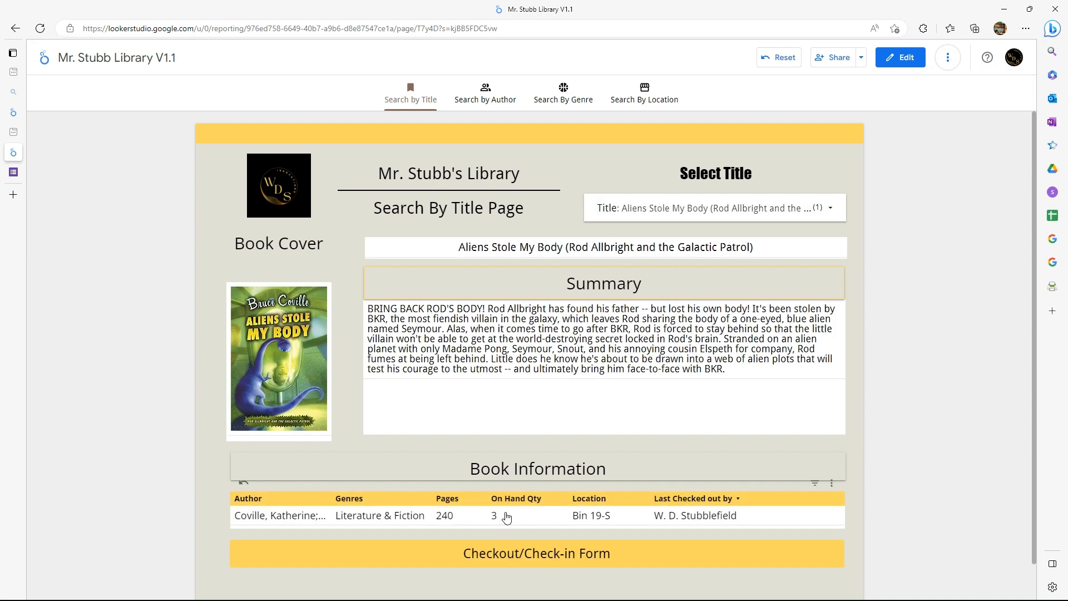
{"action": "left_click", "coordinate": [948, 63]}
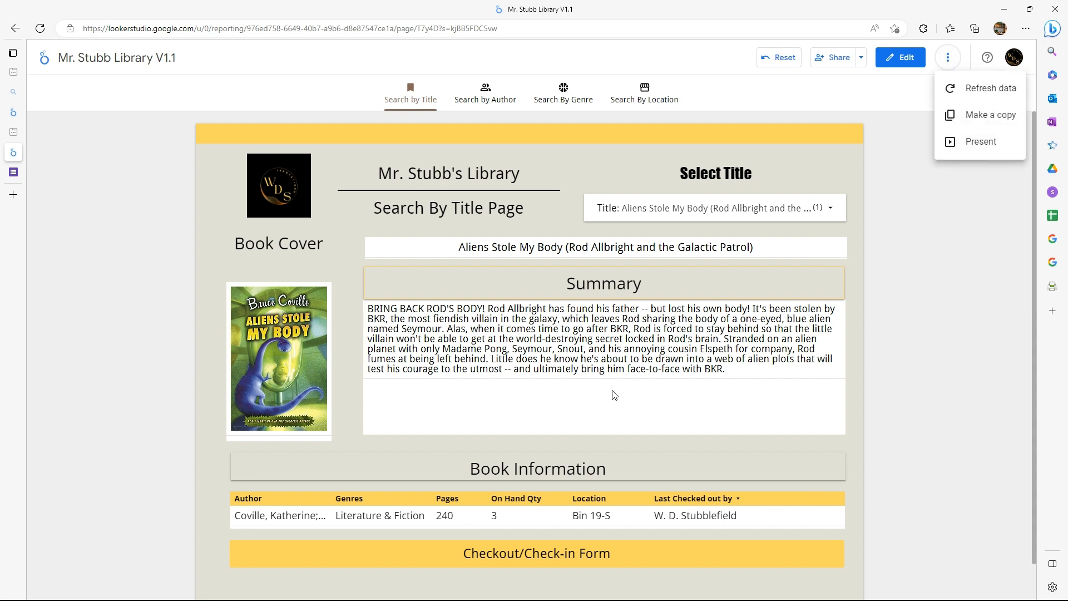
{"action": "left_click", "coordinate": [978, 89]}
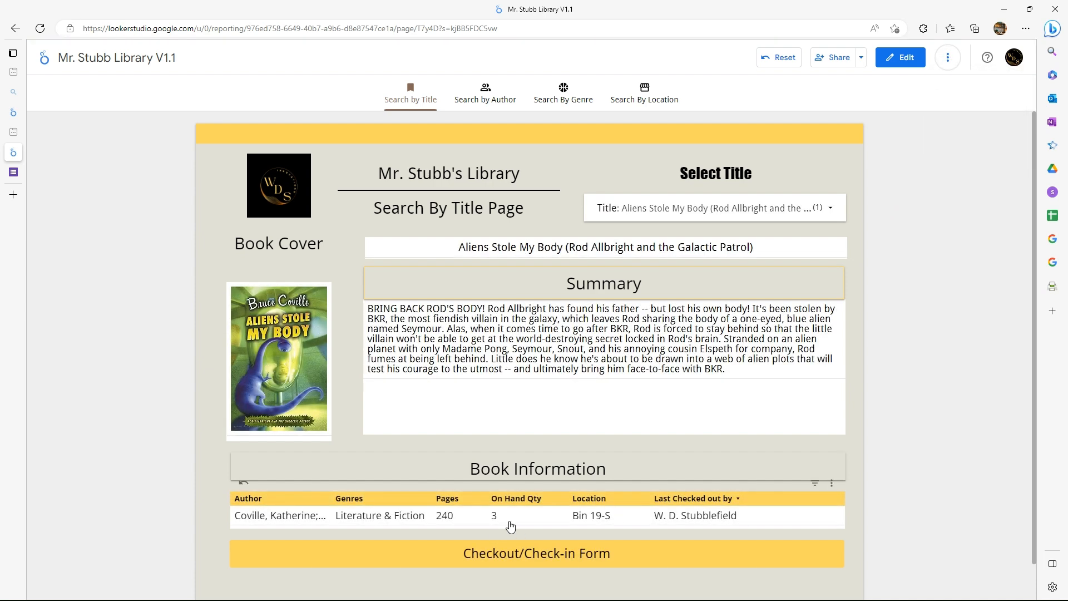